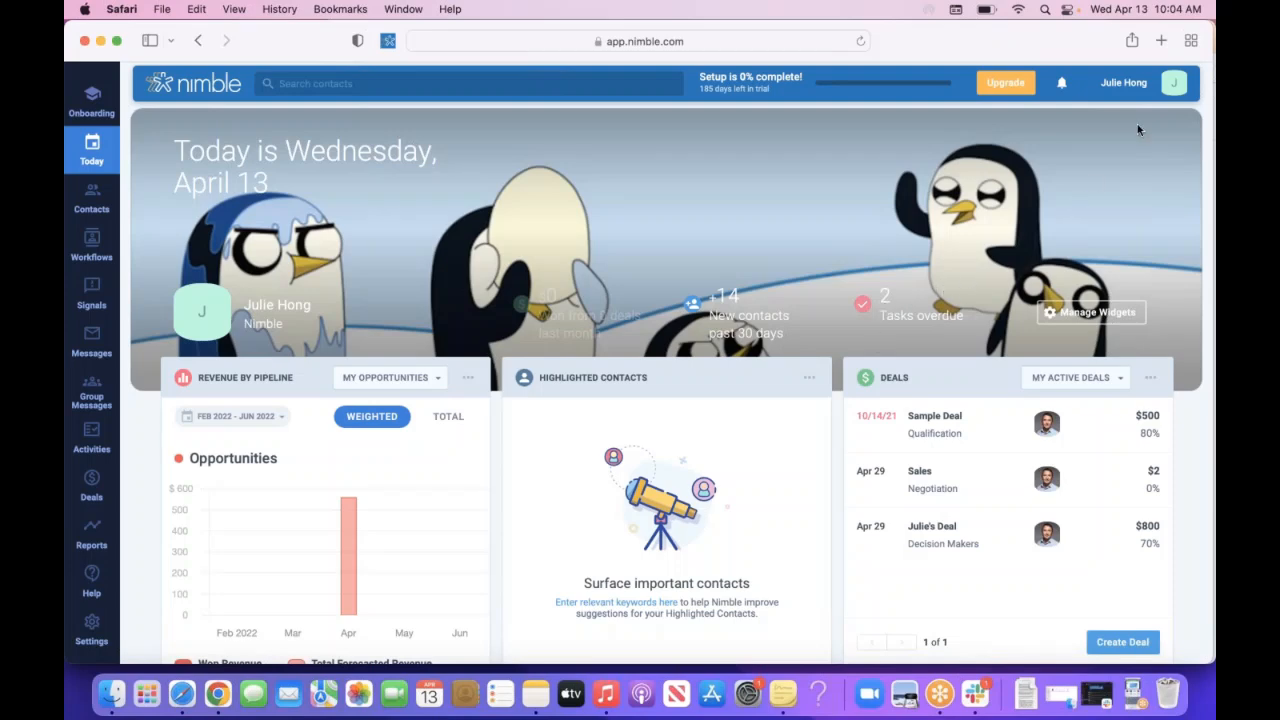
- Open the Networks & Imports settings and review the Microsoft 365, G Suite and IMAP connection options
left_click(1177, 88)
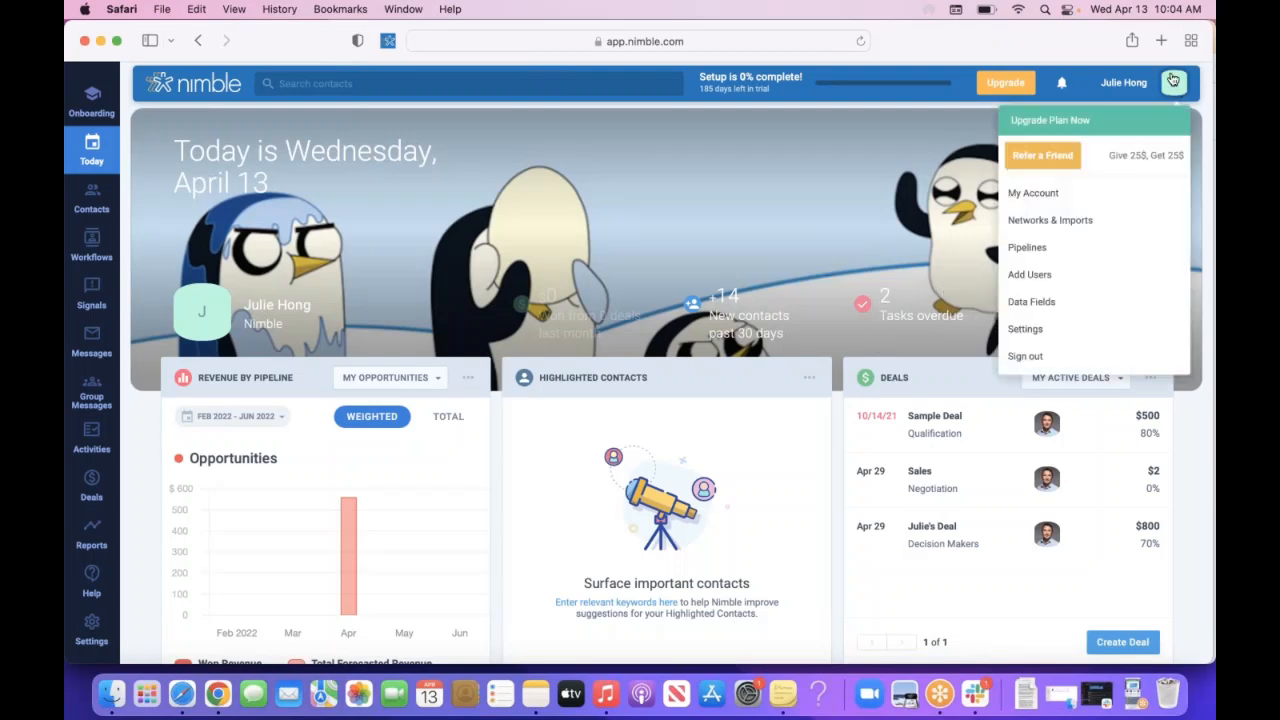
left_click(1065, 228)
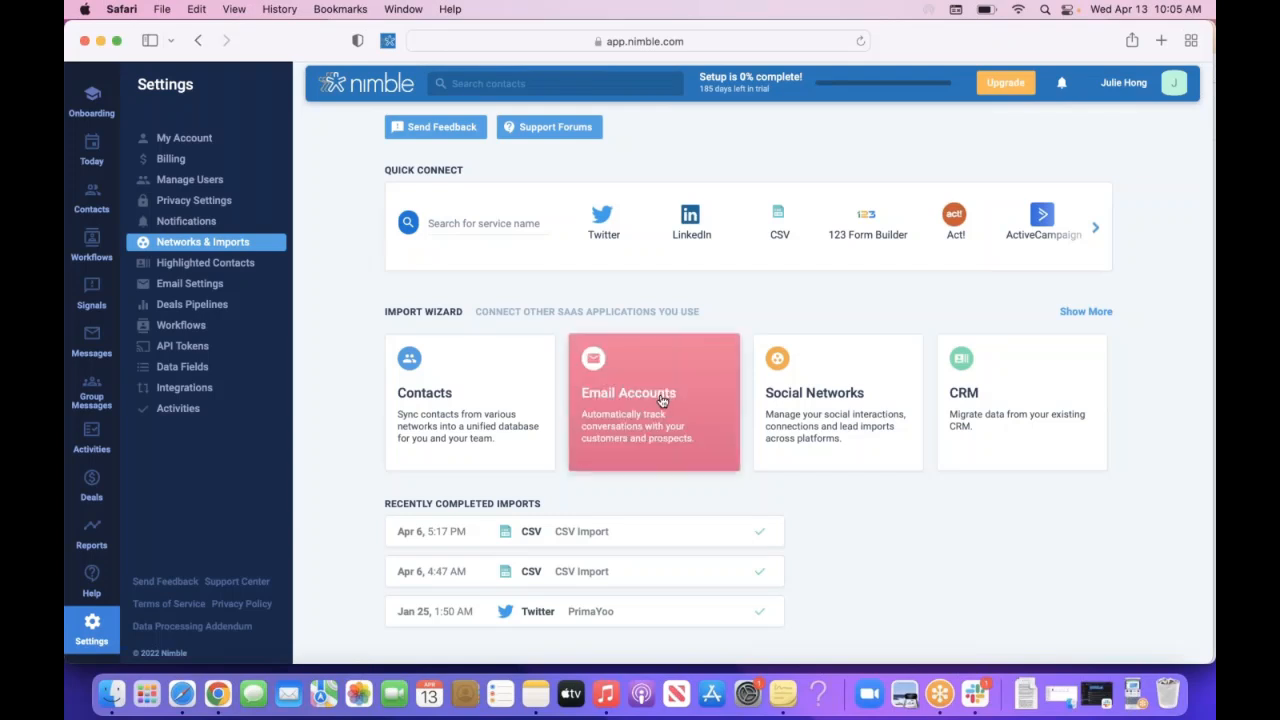
scroll(661, 401, "down", 2)
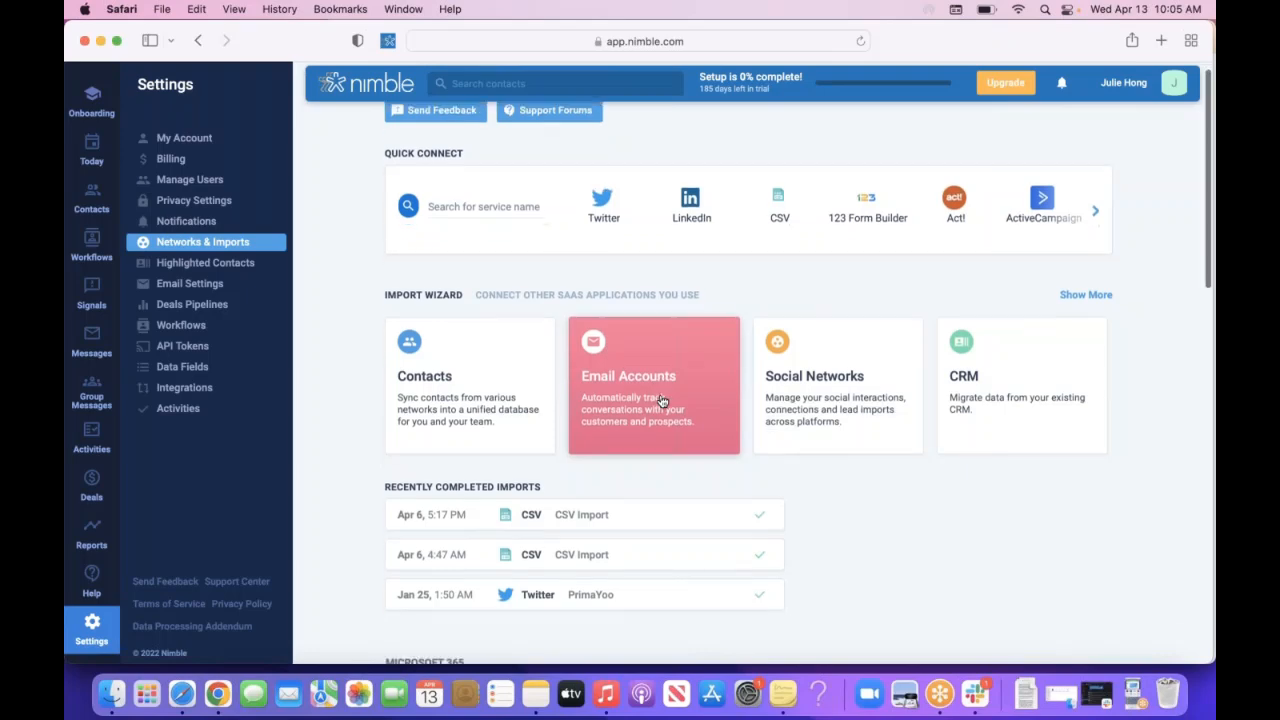
scroll(661, 401, "down", 1)
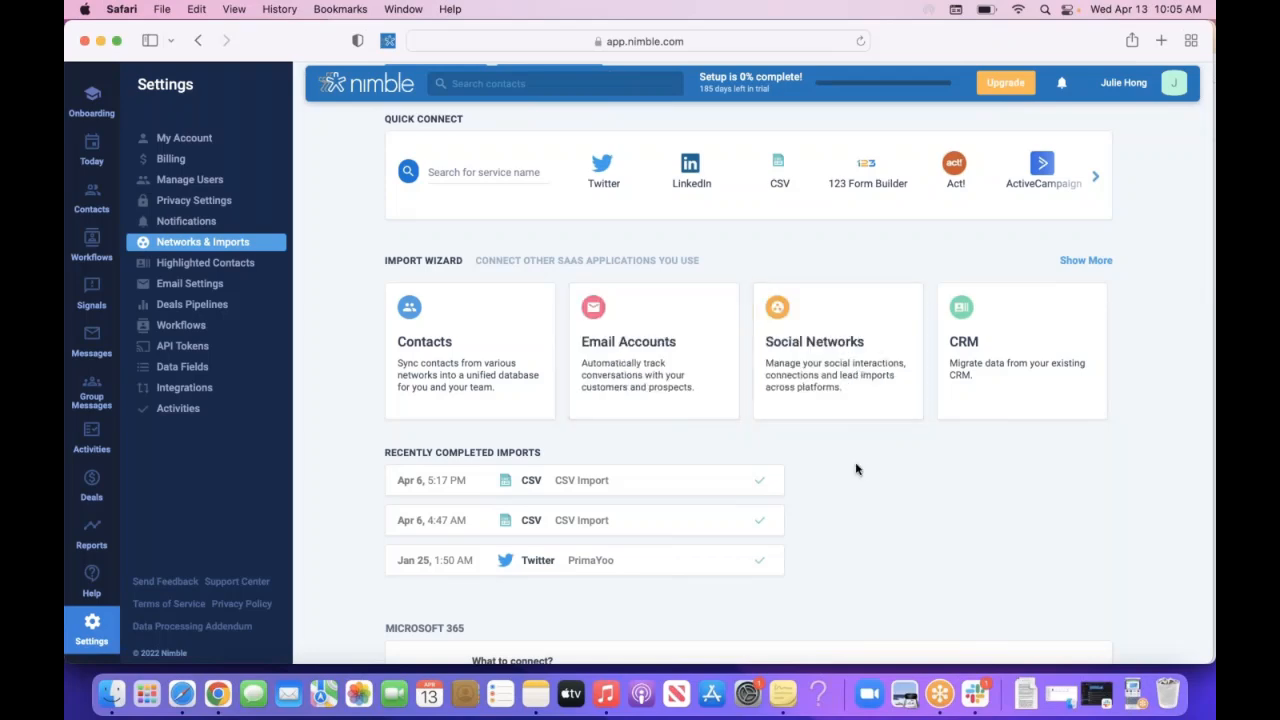
scroll(860, 490, "down", 3)
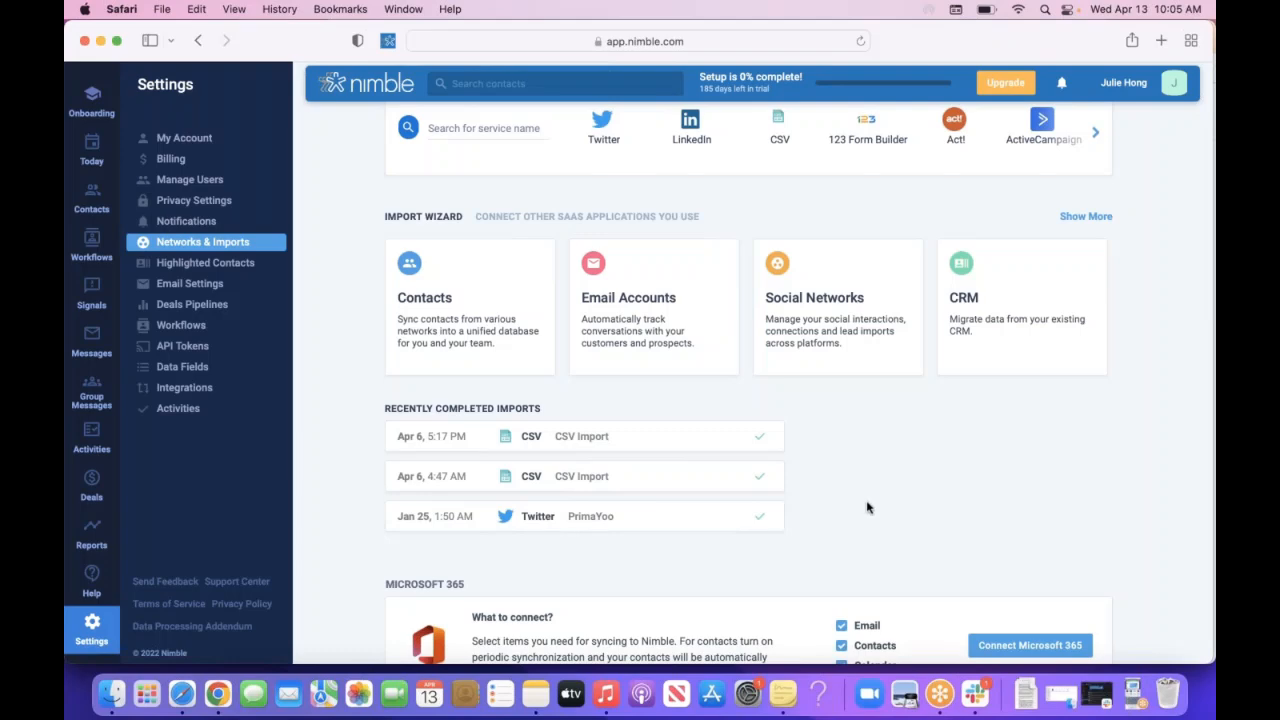
scroll(790, 507, "down", 5)
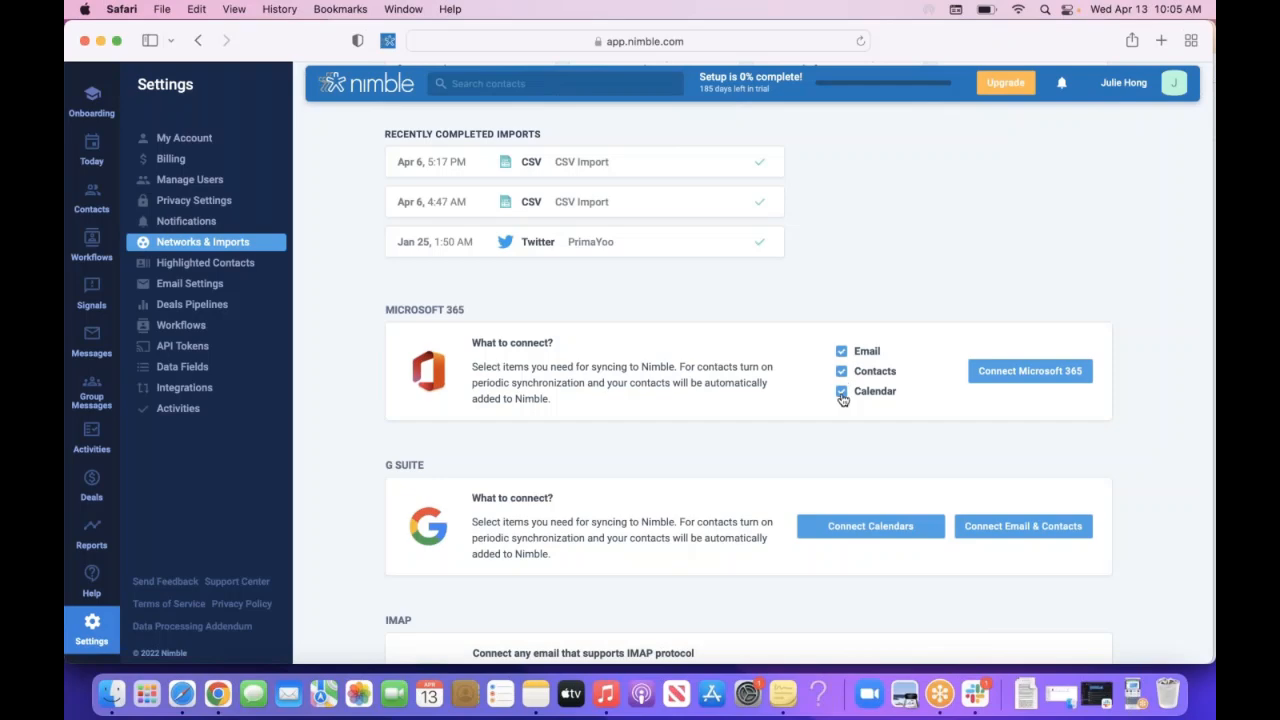
scroll(908, 468, "down", 2)
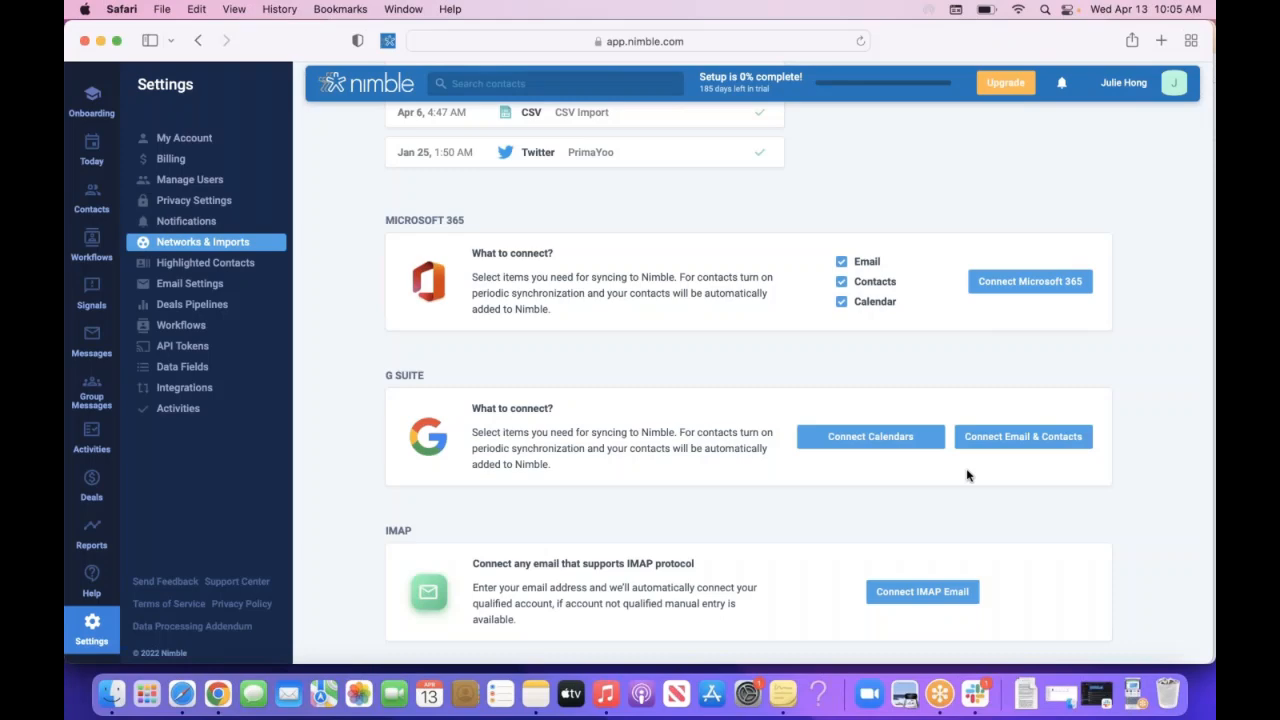
- View the Microsoft 365 sign-in and the G Suite email and contacts sign-in, closing each without connecting
left_click(1025, 288)
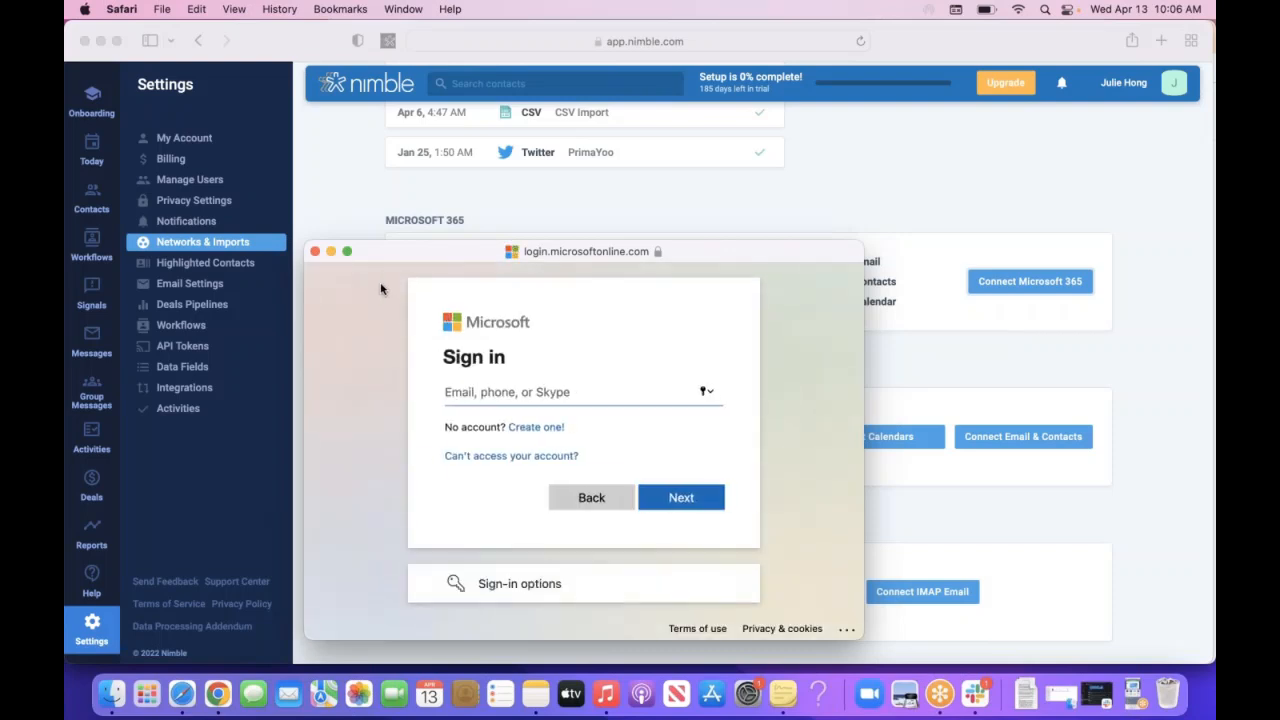
left_click(315, 251)
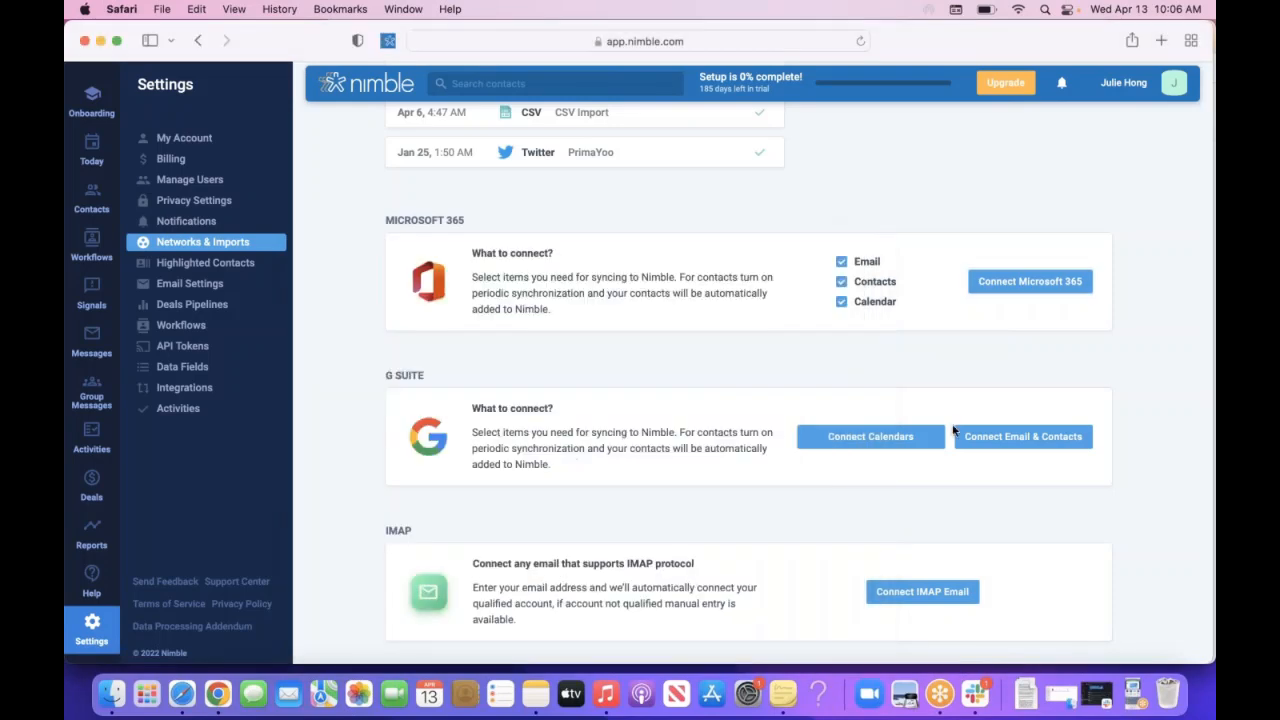
left_click(1028, 443)
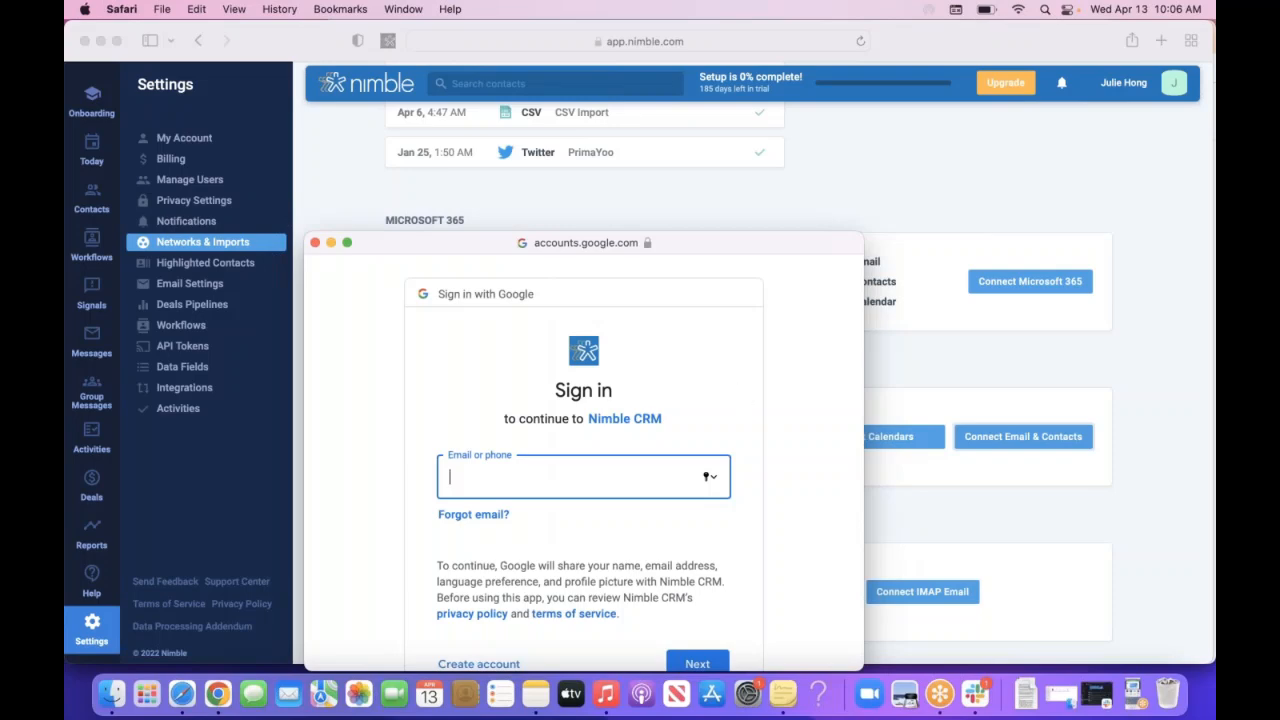
left_click(315, 244)
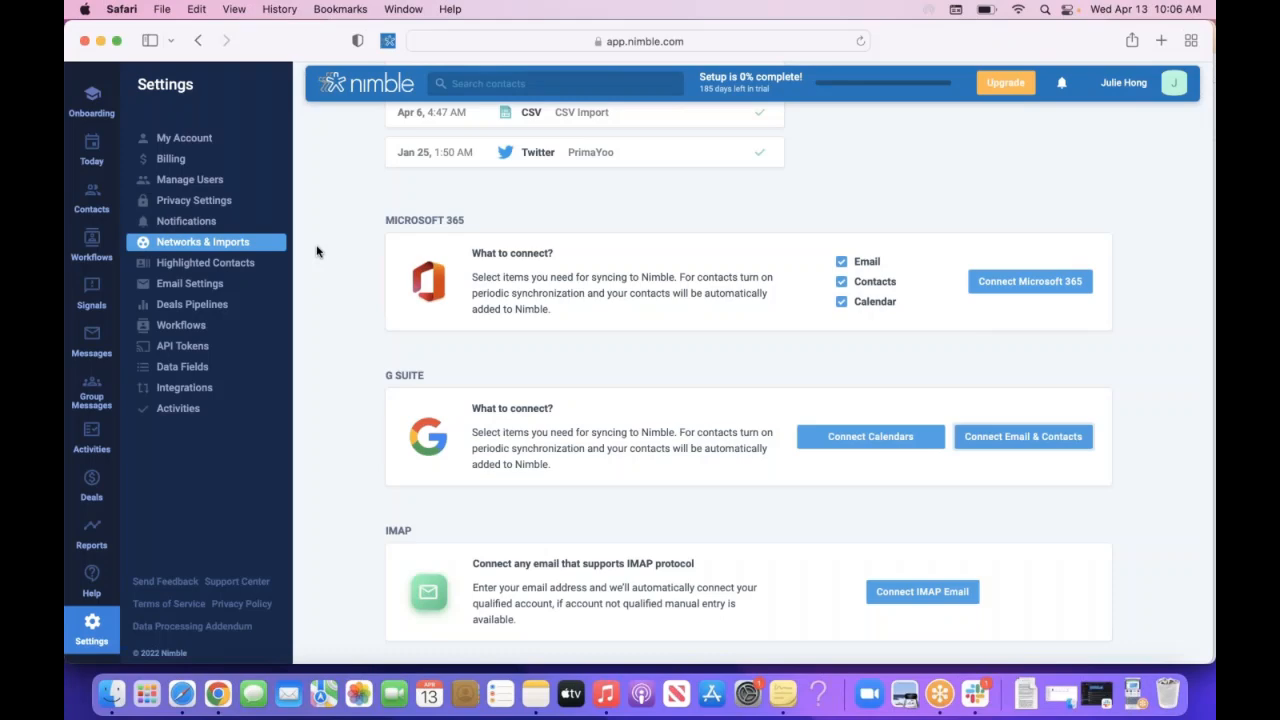
left_click(592, 349)
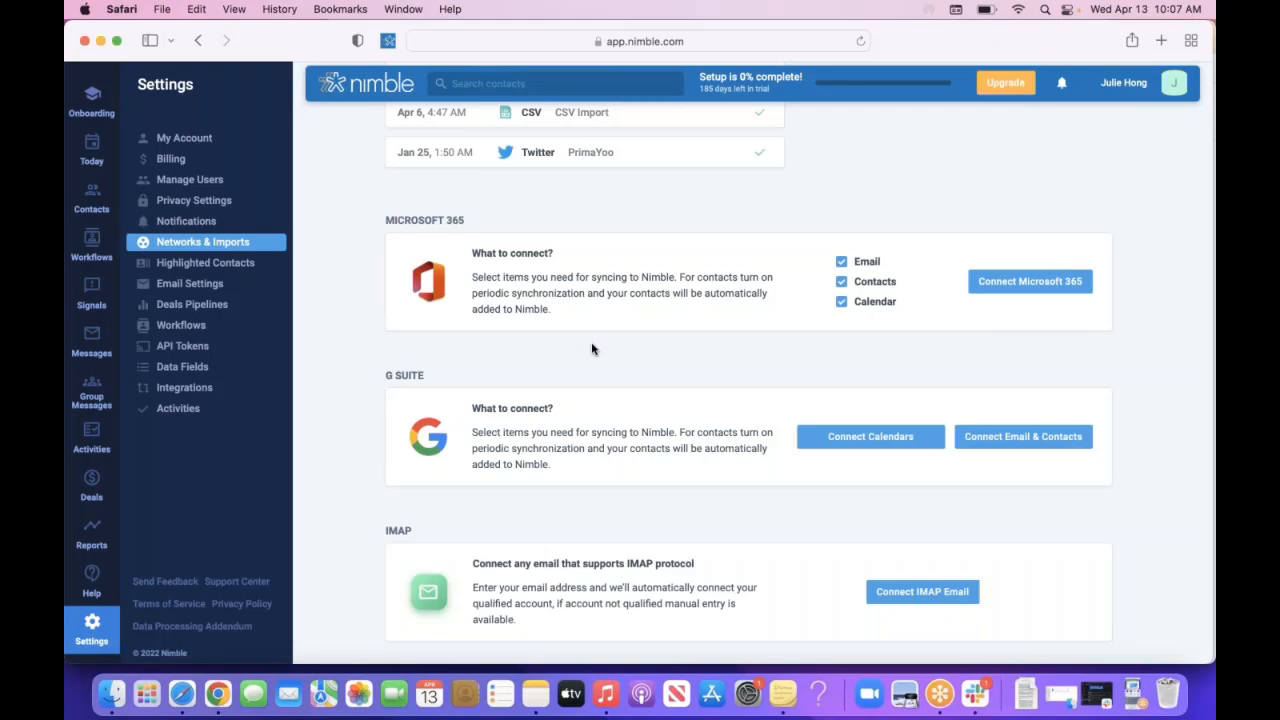
- View the Twitter authorization request from Quick Connect and close it without authorizing
scroll(592, 348, "down", 3)
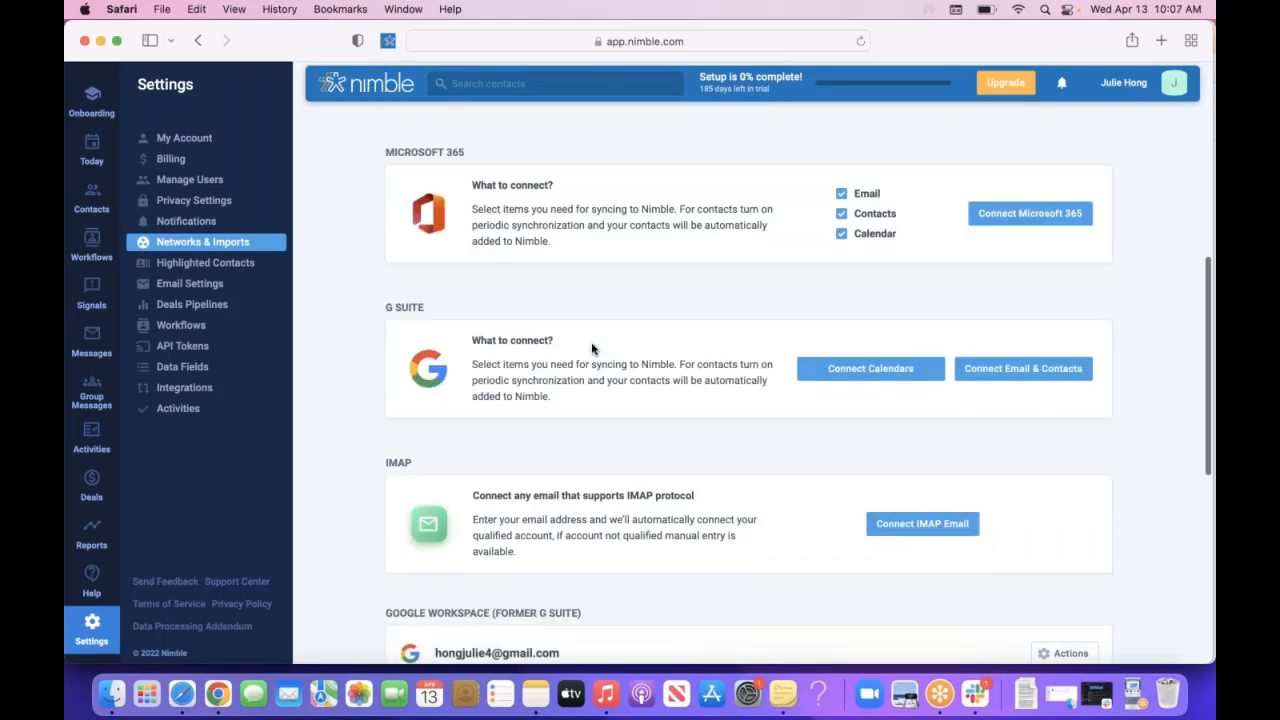
scroll(592, 348, "up", 6)
scroll(592, 348, "up", 5)
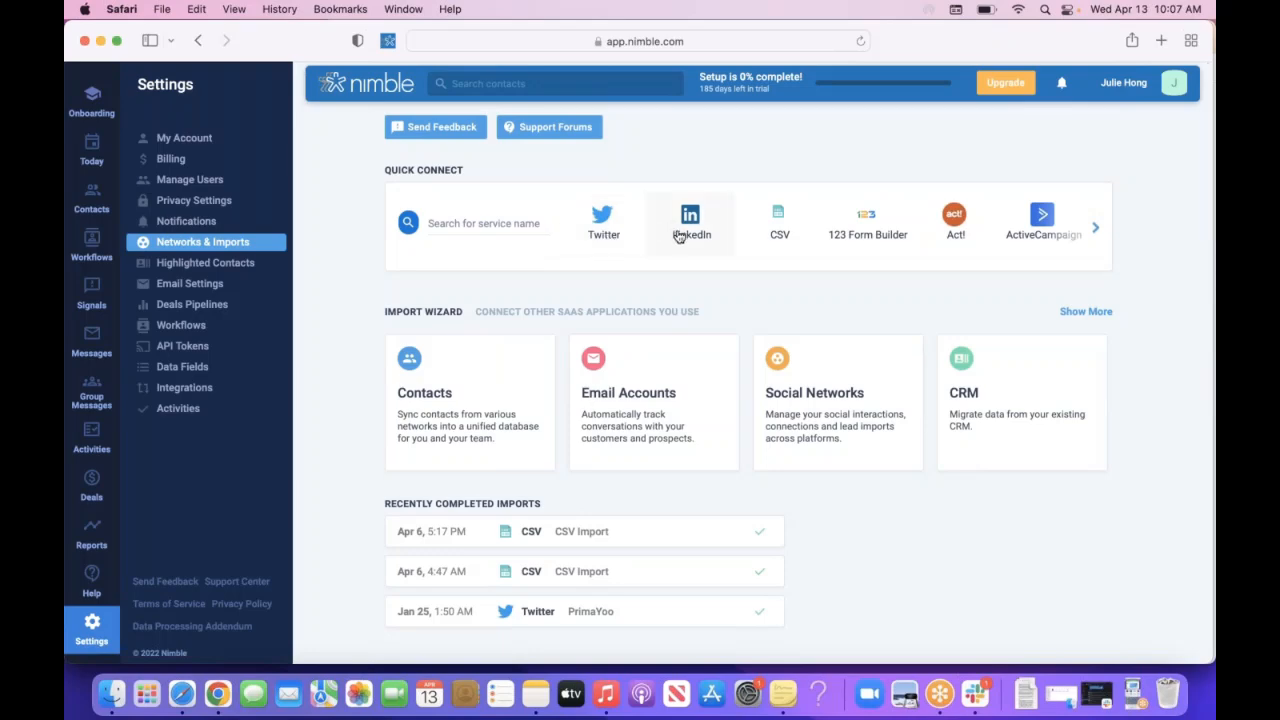
left_click(604, 222)
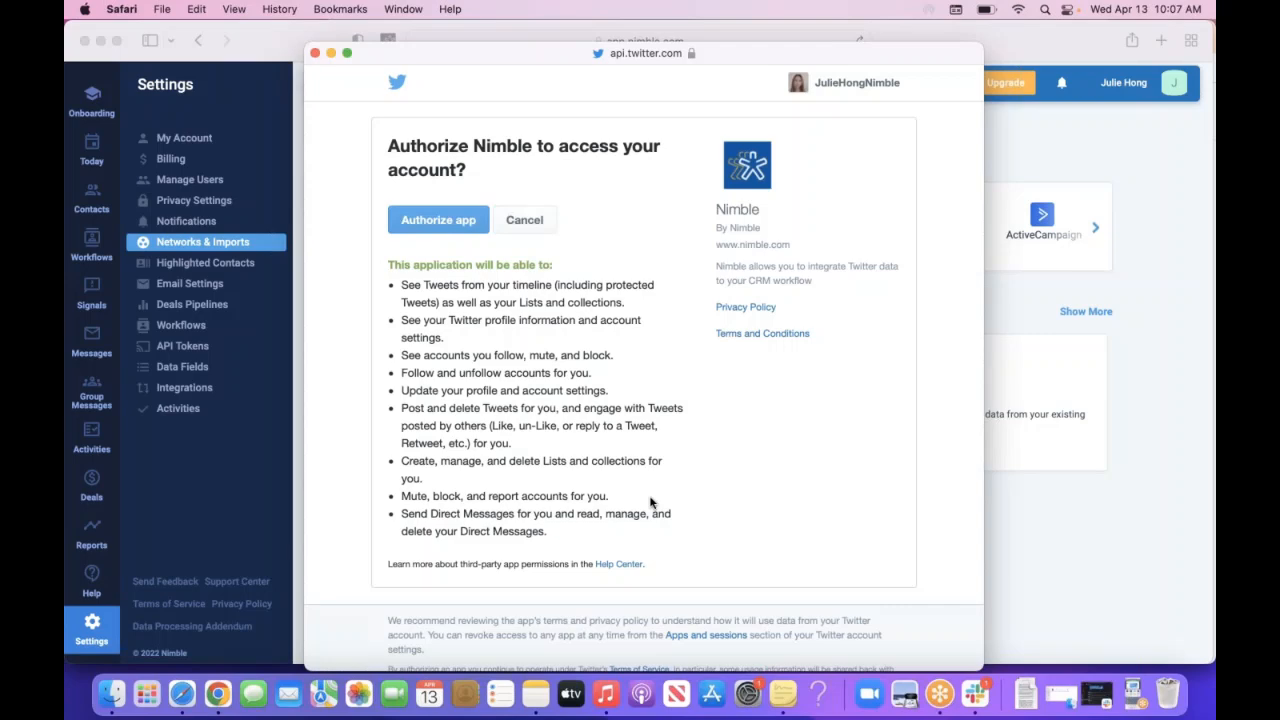
left_click(315, 54)
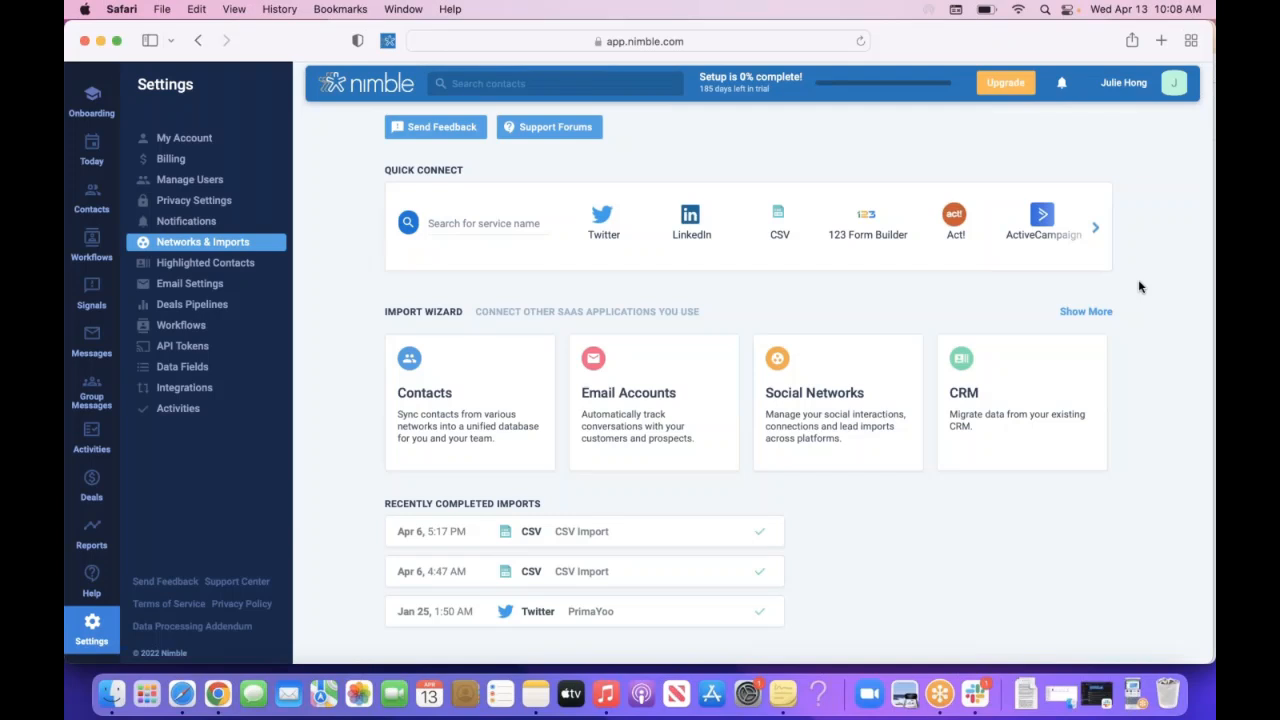
- Start a CSV import and add the file 2022 Social Media Content - Sheet9.csv from the Desktop folder
left_click(780, 230)
left_click(992, 382)
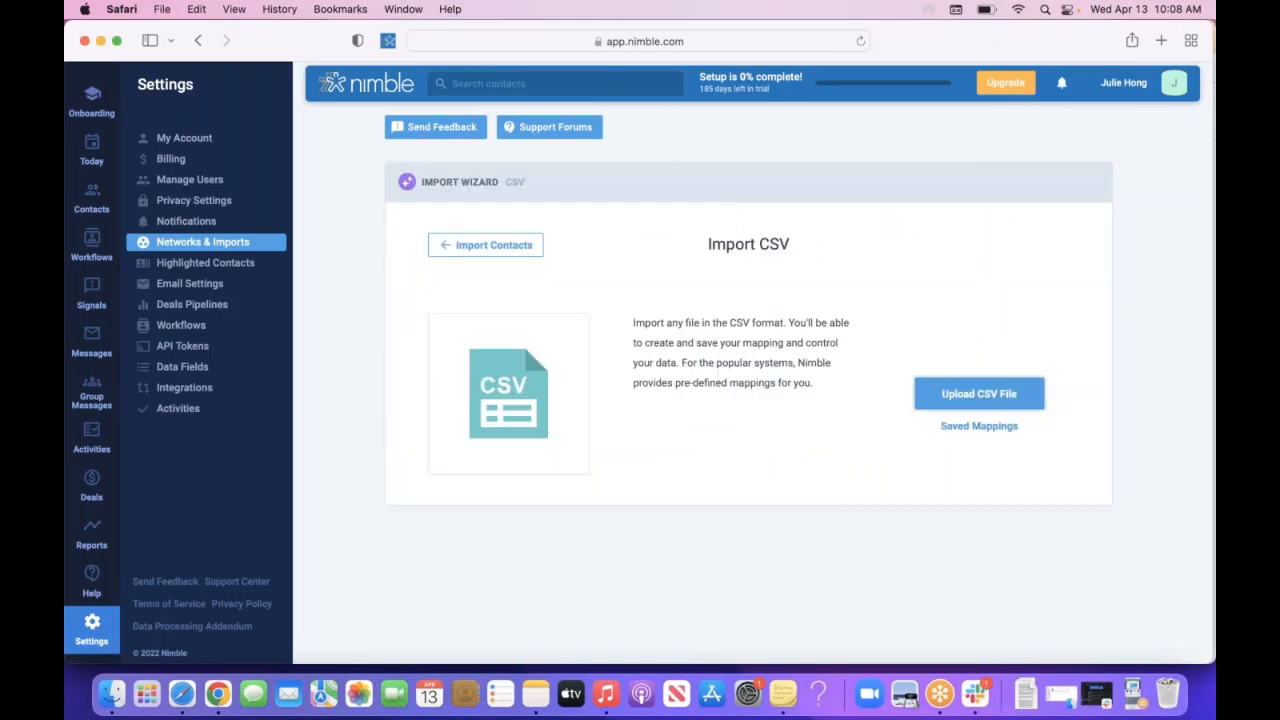
left_click(1065, 696)
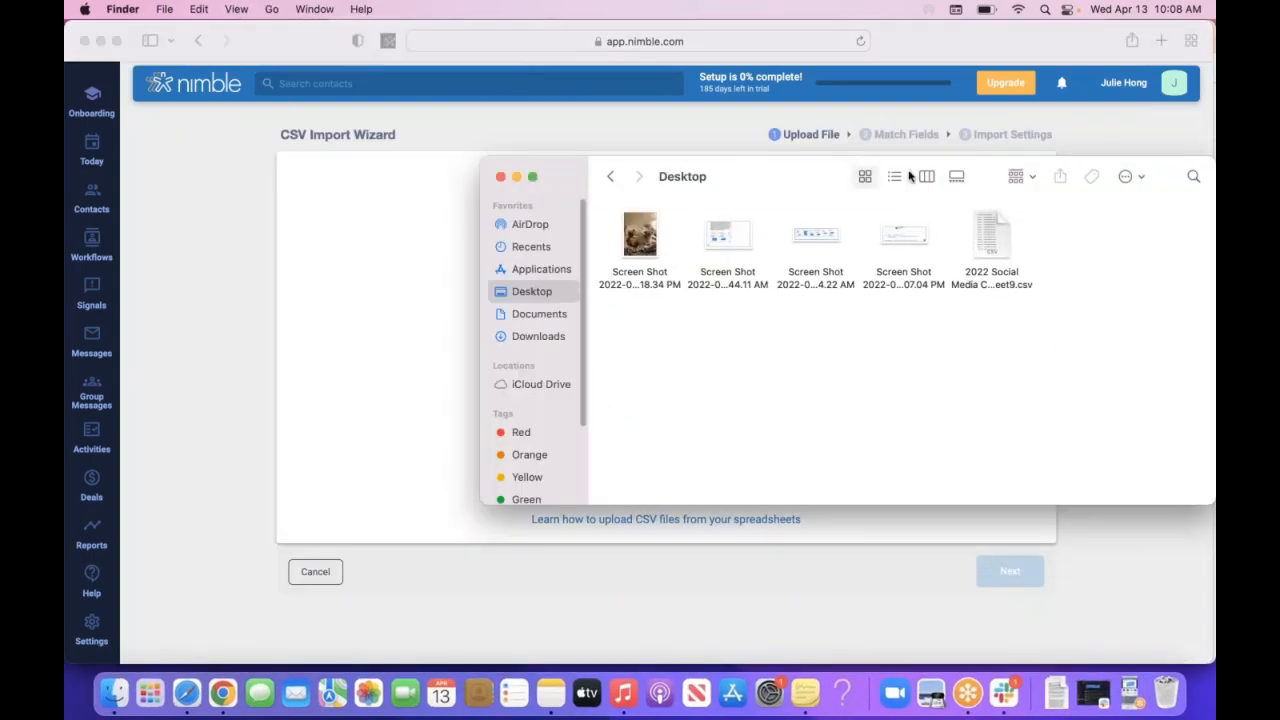
left_click_drag(789, 172, 663, 362)
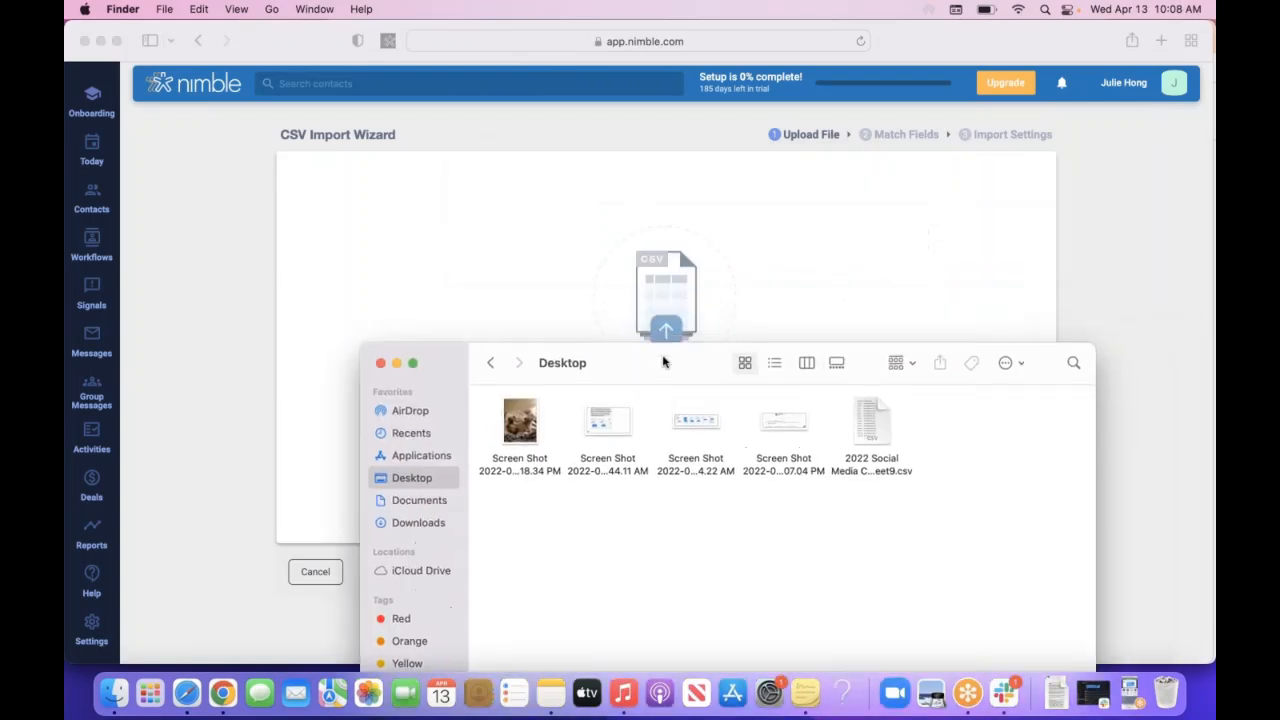
left_click(884, 431)
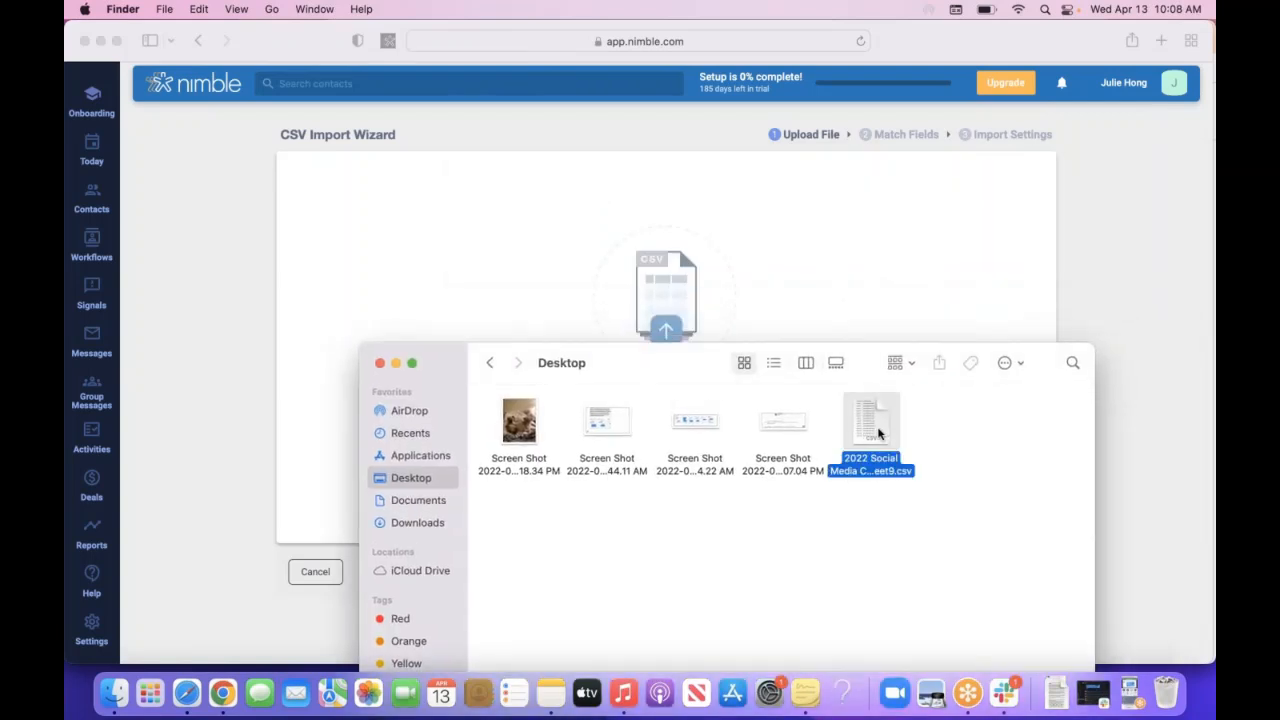
left_click_drag(884, 431, 660, 268)
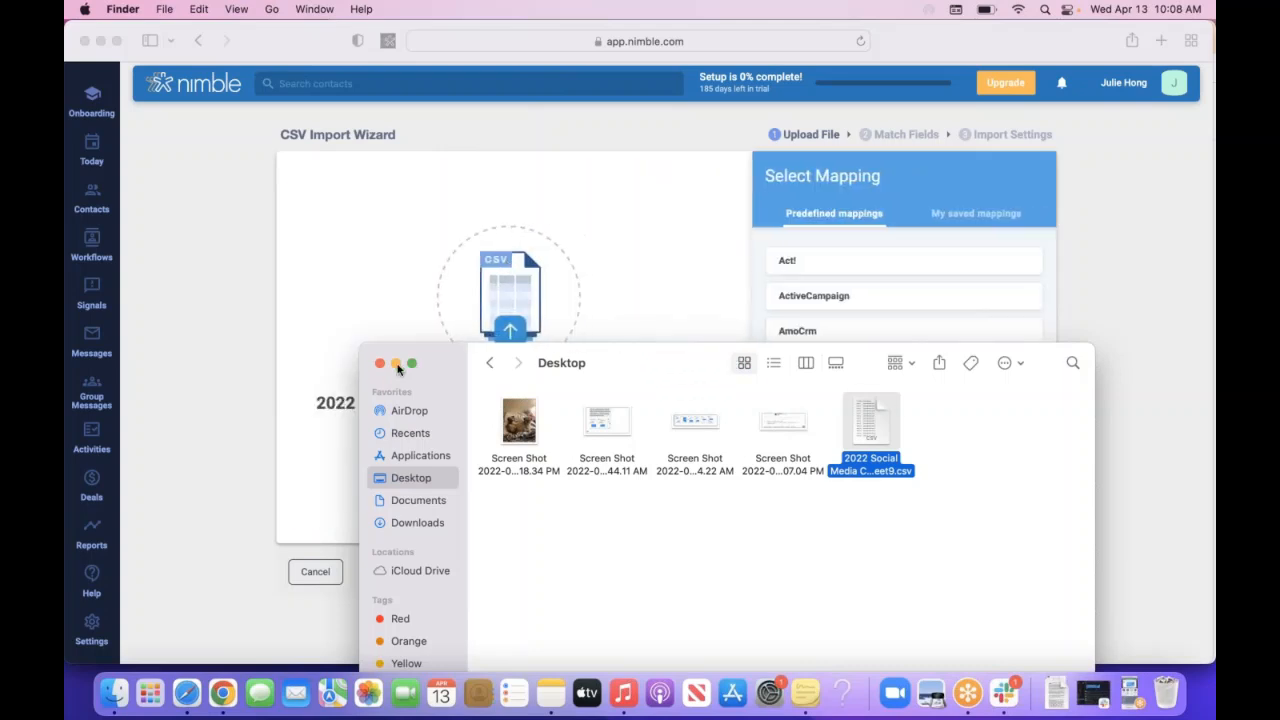
left_click(382, 363)
scroll(988, 437, "down", 5)
scroll(988, 437, "up", 5)
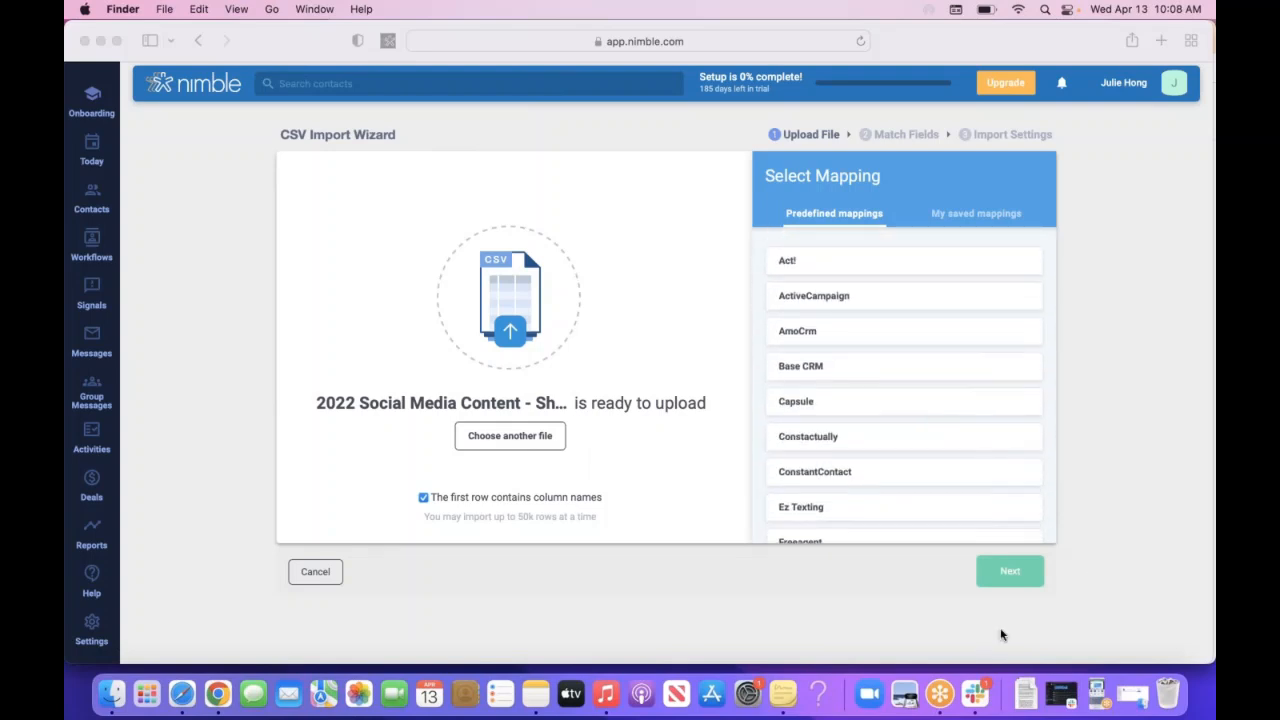
- Continue without a predefined mapping and accept the field matches for the Full Name and Email Address columns
left_click(1012, 571)
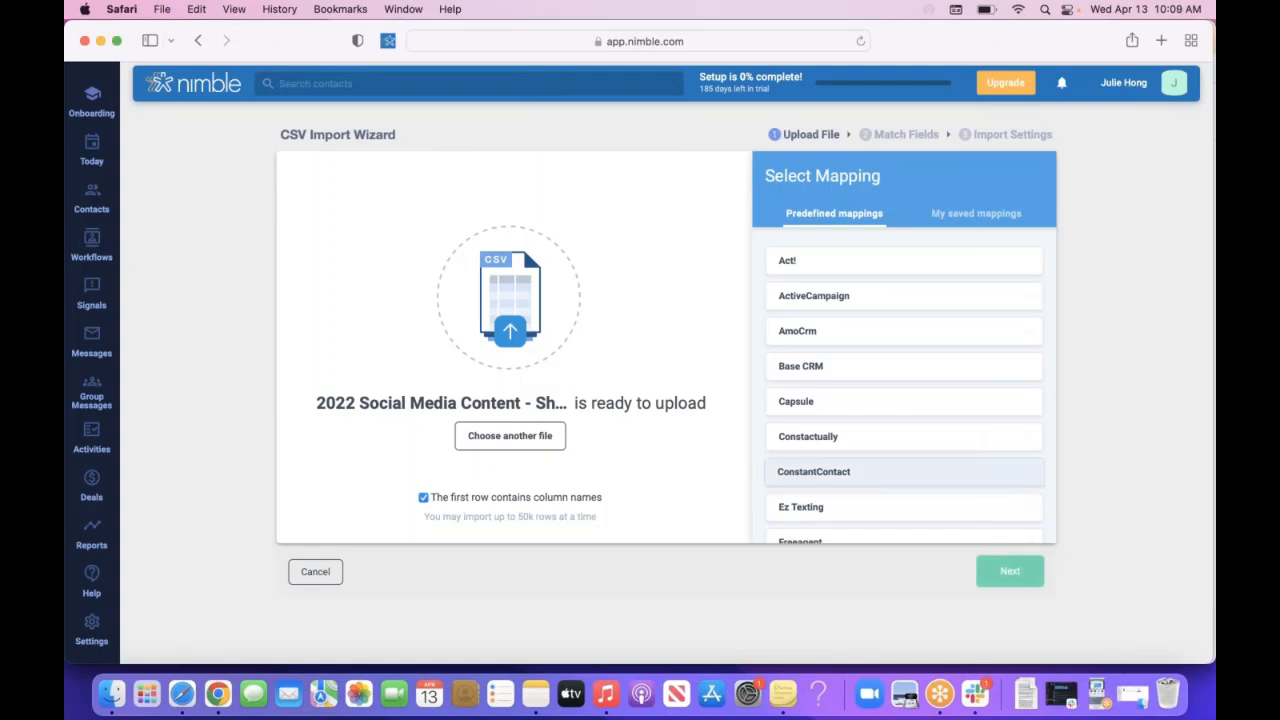
left_click(1010, 578)
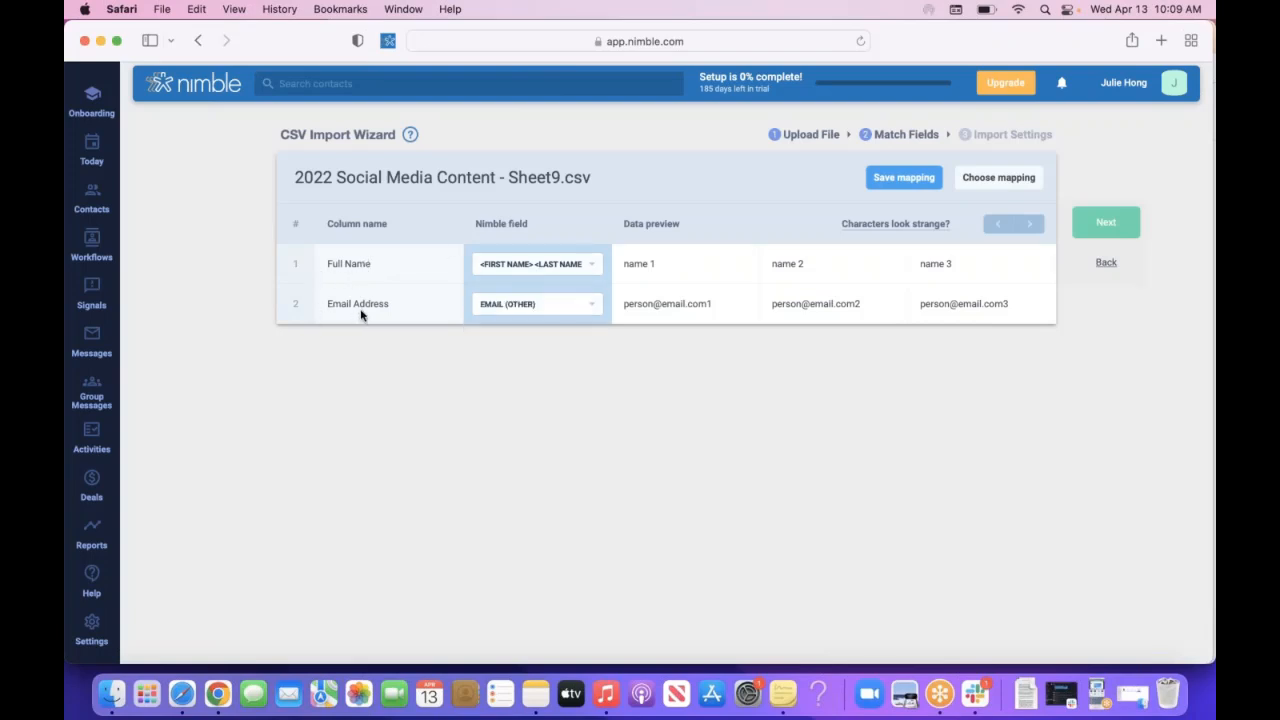
left_click(1110, 228)
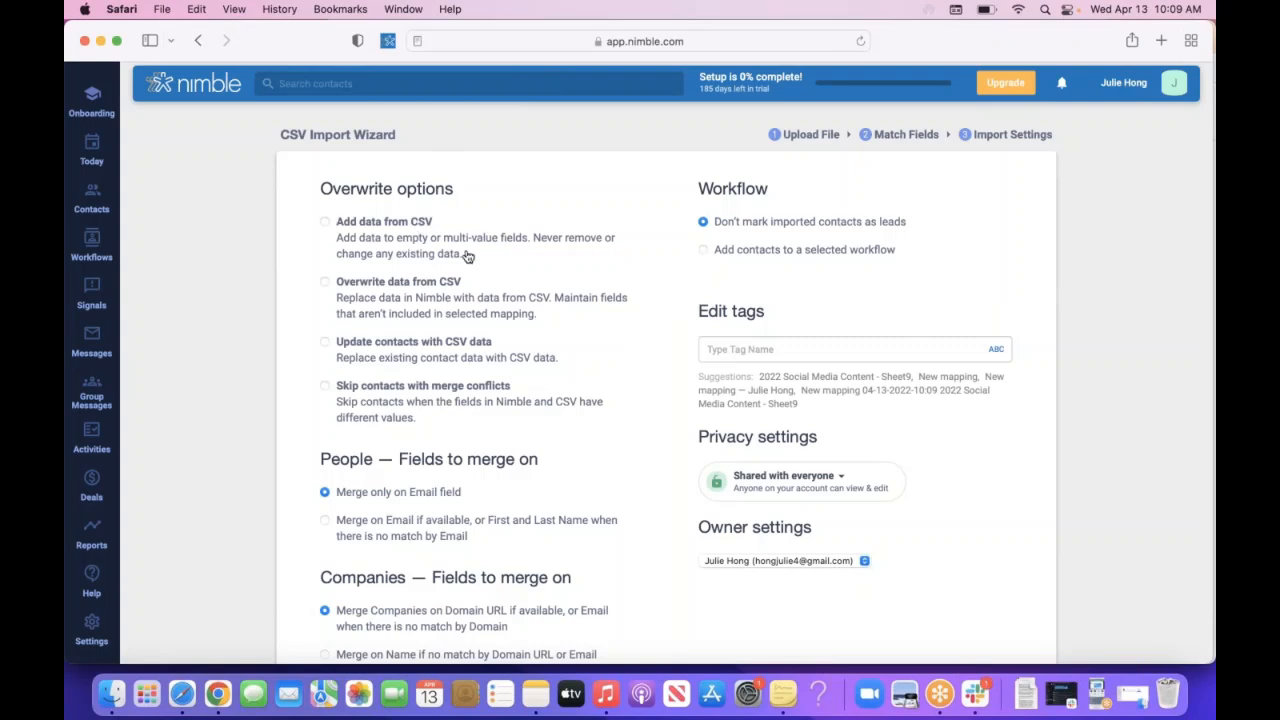
- Review the overwrite and merge options in the import settings and add the tag CSV to the imported contacts
scroll(480, 262, "down", 1)
scroll(560, 280, "up", 1)
scroll(543, 405, "down", 3)
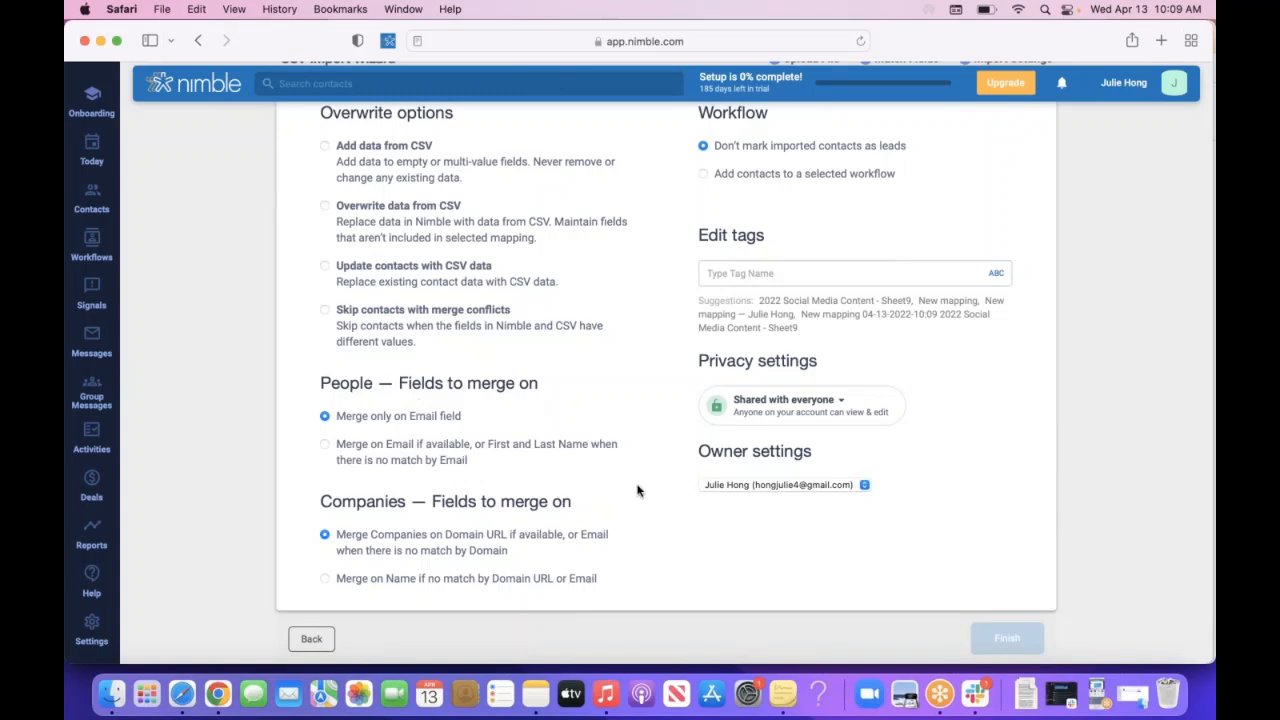
scroll(637, 490, "up", 2)
left_click(800, 340)
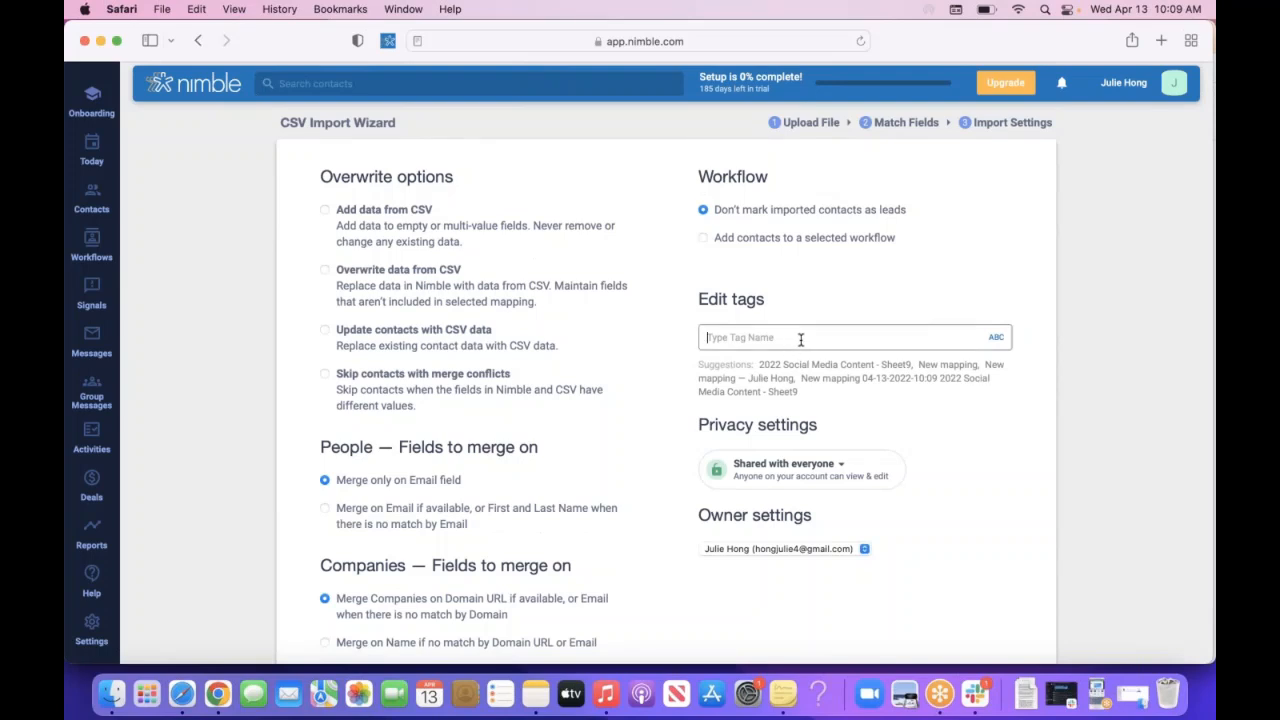
type("csv")
- Switch to Chrome and examine the Today page widgets, including Signals and Tasks, in the other Nimble account
left_click(217, 698)
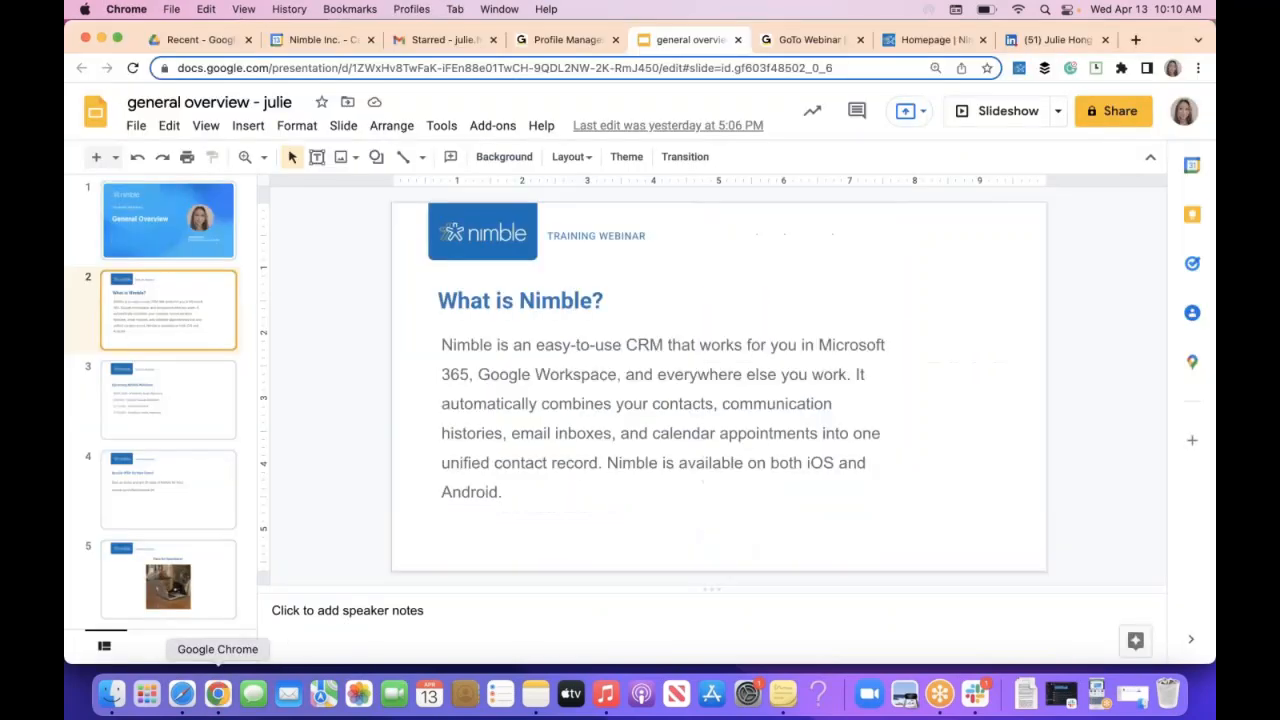
left_click(925, 42)
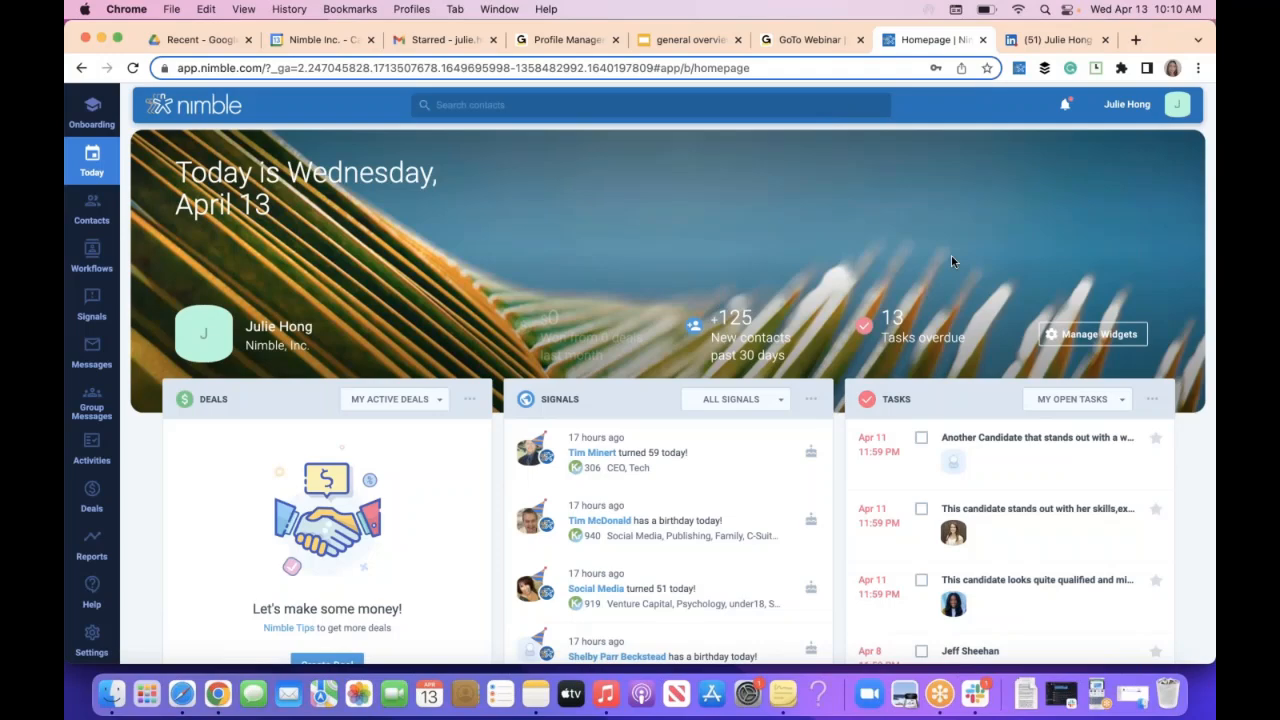
scroll(951, 254, "down", 3)
scroll(968, 430, "down", 1)
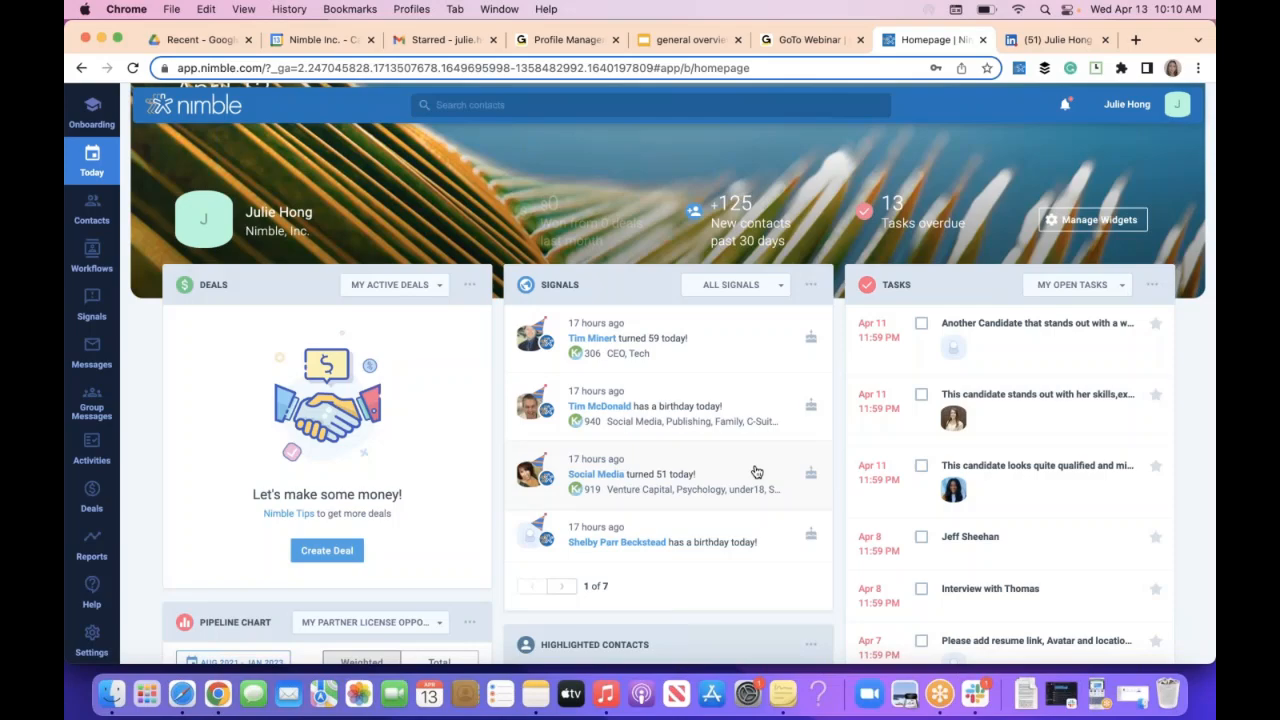
- In Safari's Today page widget settings, move the Revenue by Pipeline widget to the top row's second slot and open the Tasks widget's name for editing
left_click(182, 693)
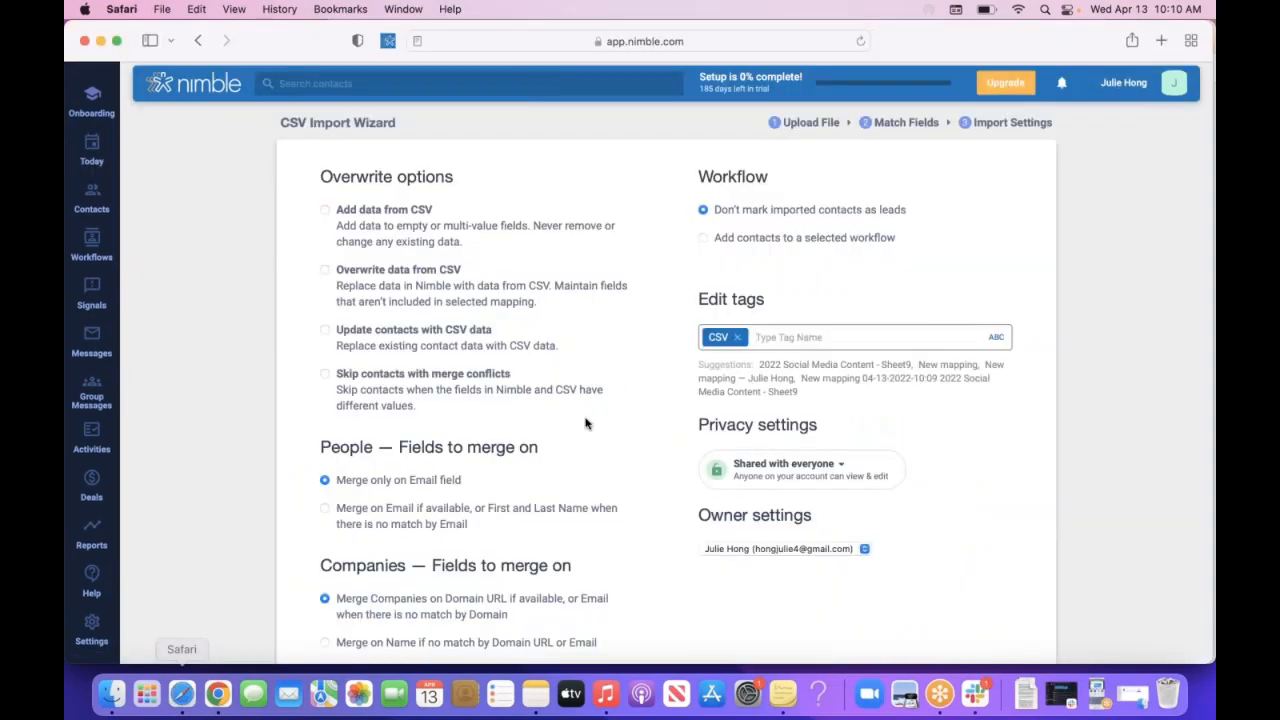
left_click(91, 150)
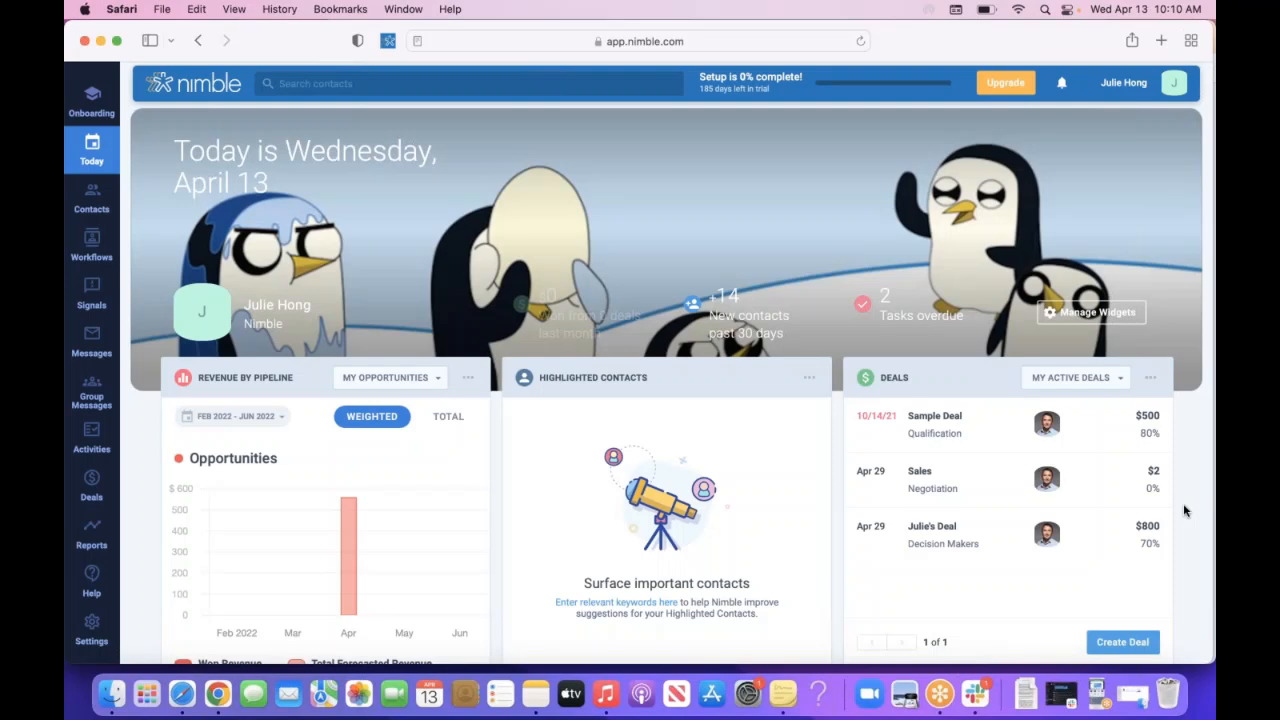
left_click(1079, 315)
scroll(477, 284, "down", 2)
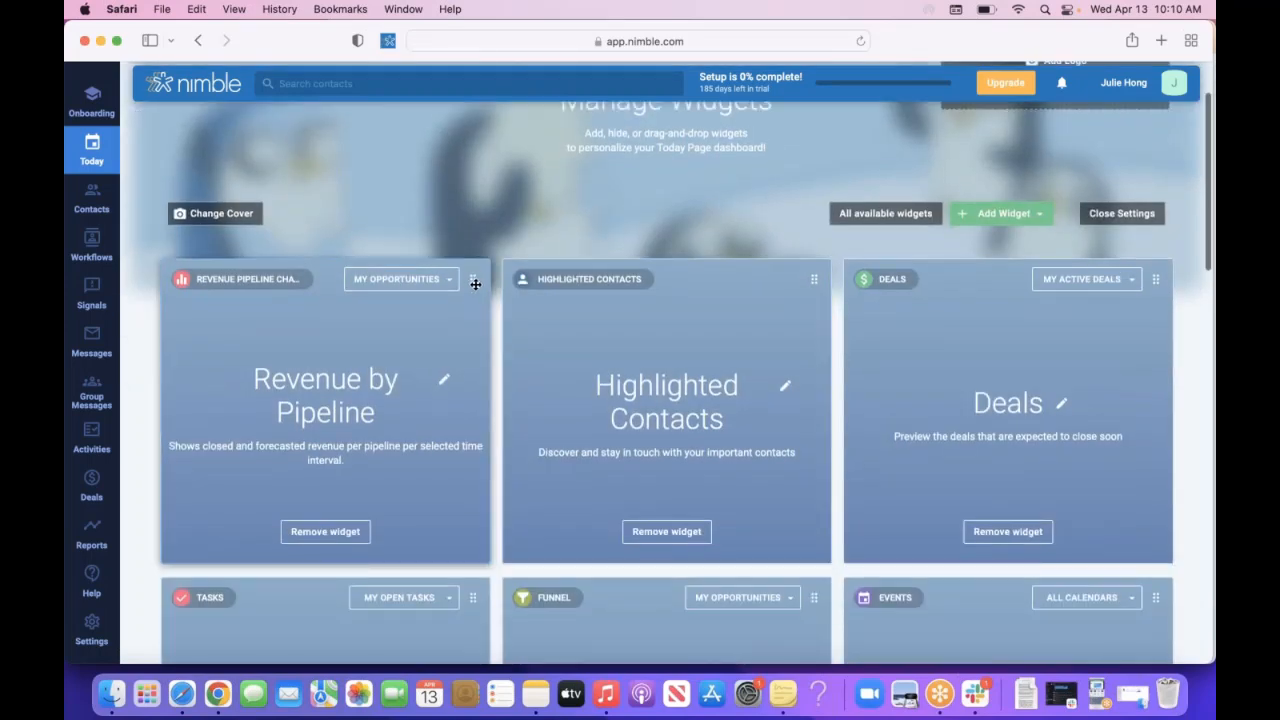
left_click_drag(477, 284, 812, 280)
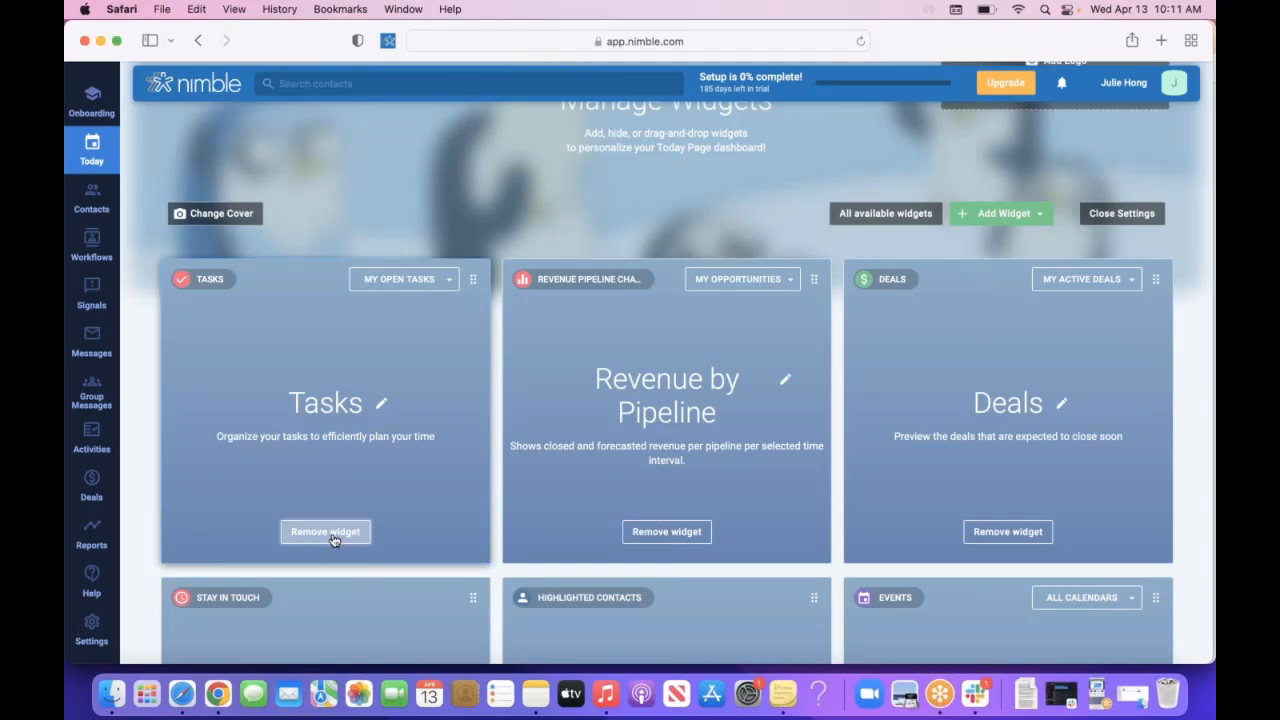
left_click(381, 404)
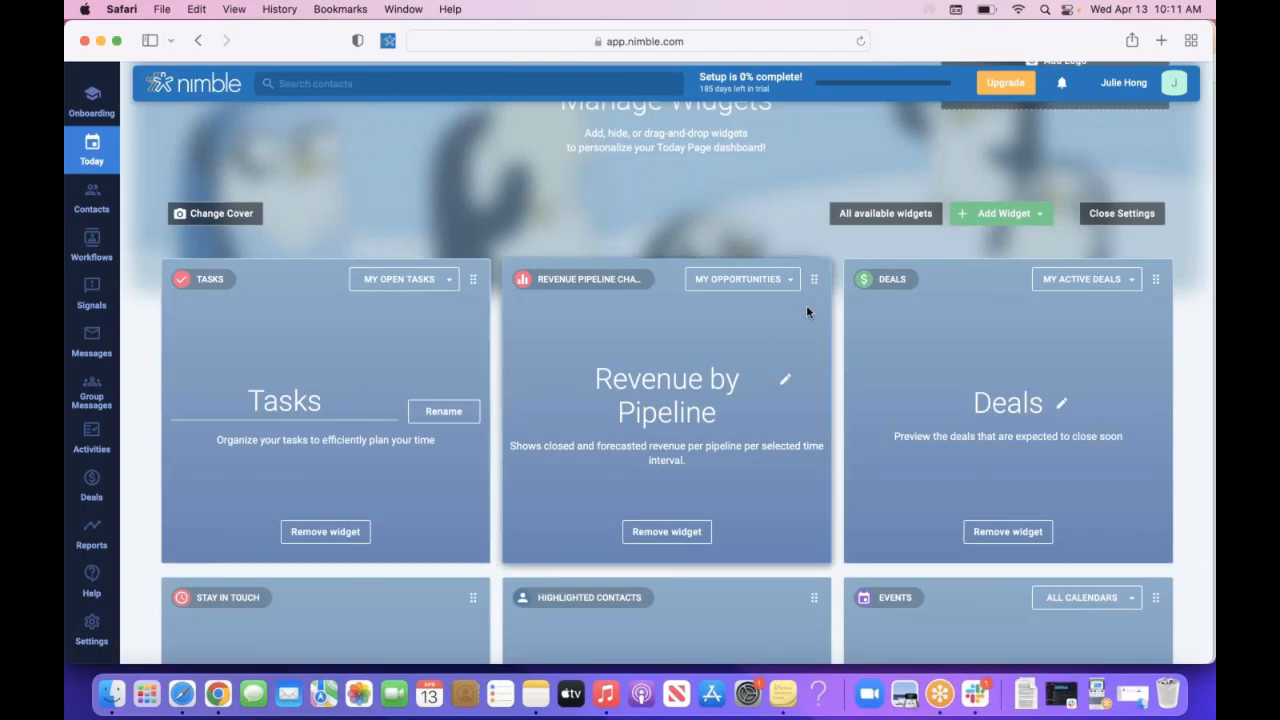
- Close the widget settings and return to the Today page
scroll(806, 305, "up", 2)
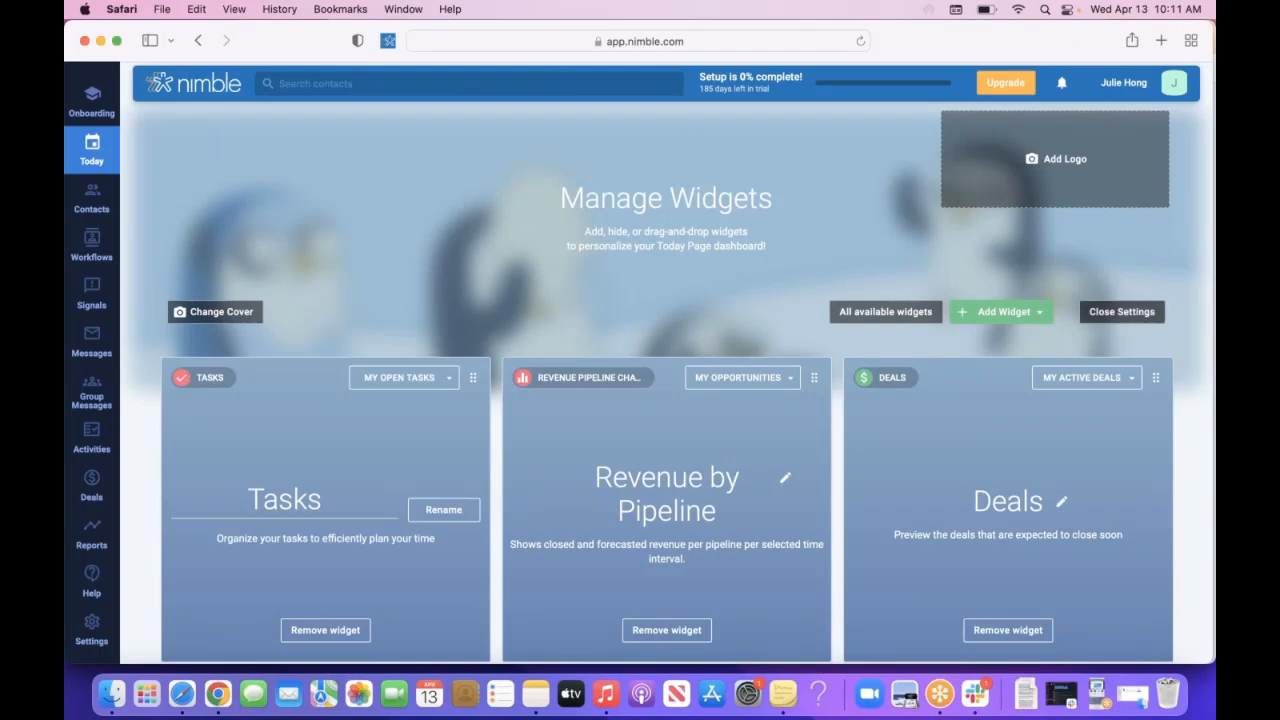
left_click(1122, 311)
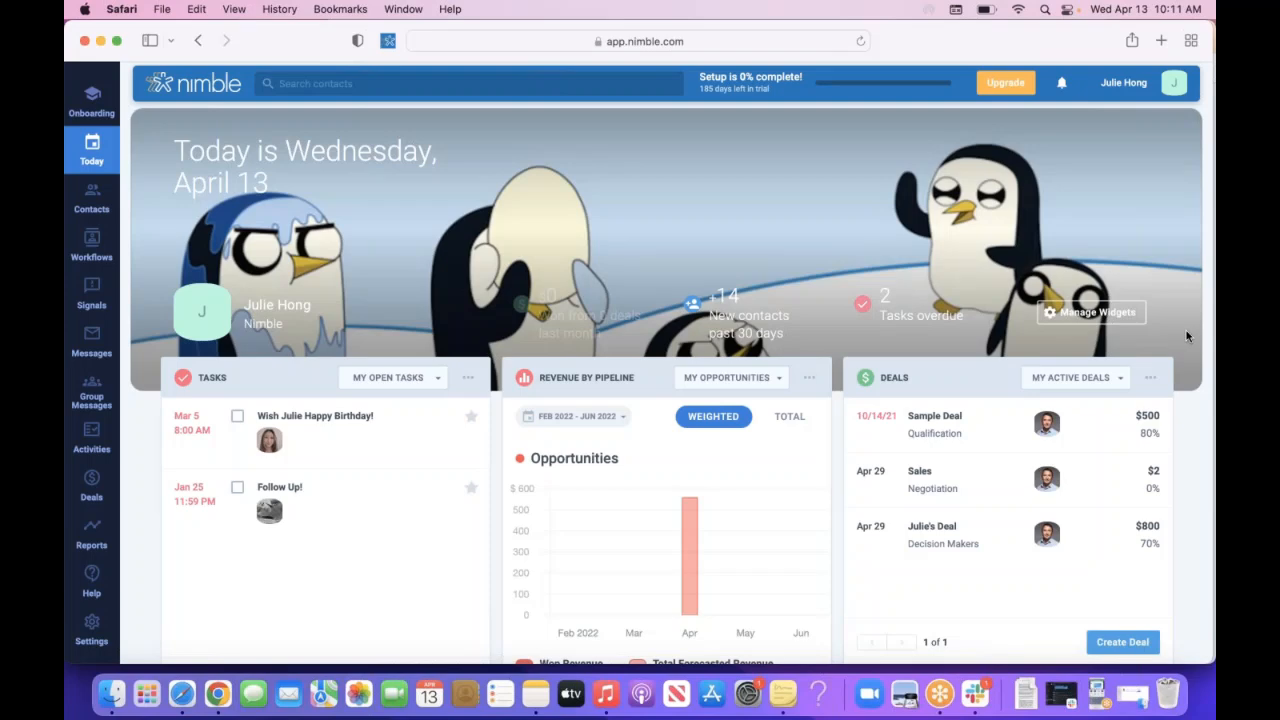
left_click(1115, 314)
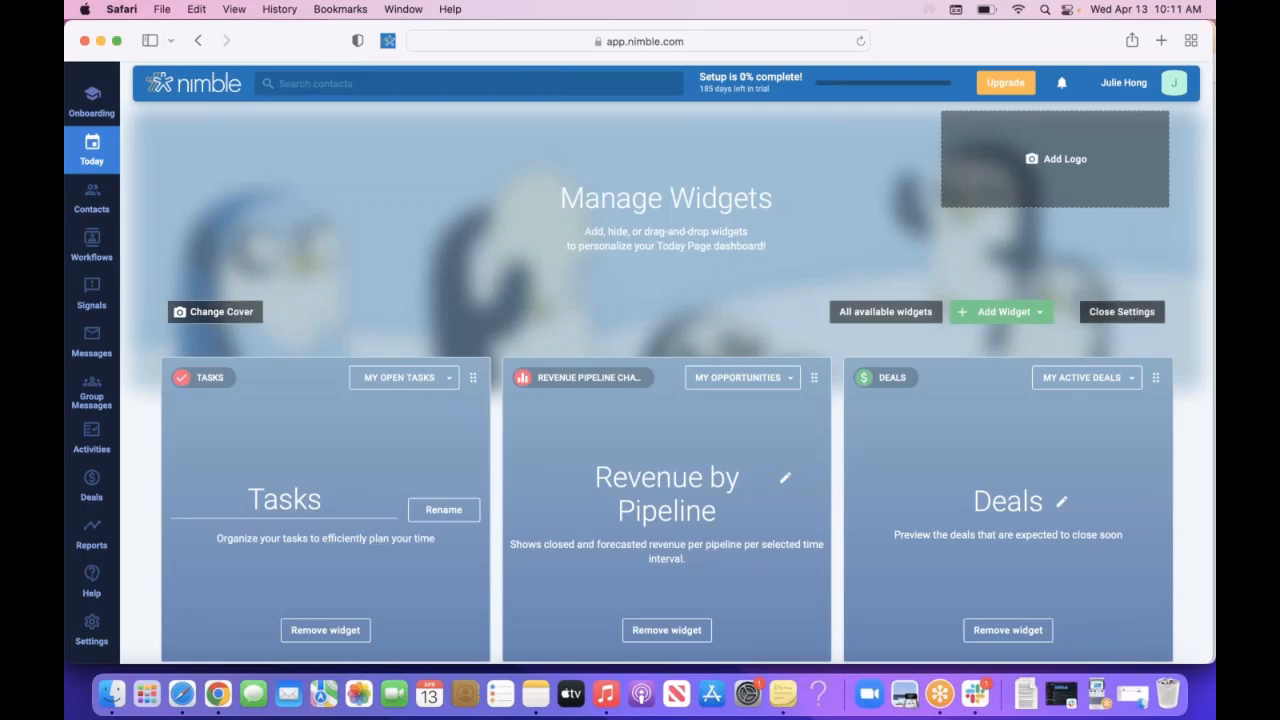
left_click(1122, 312)
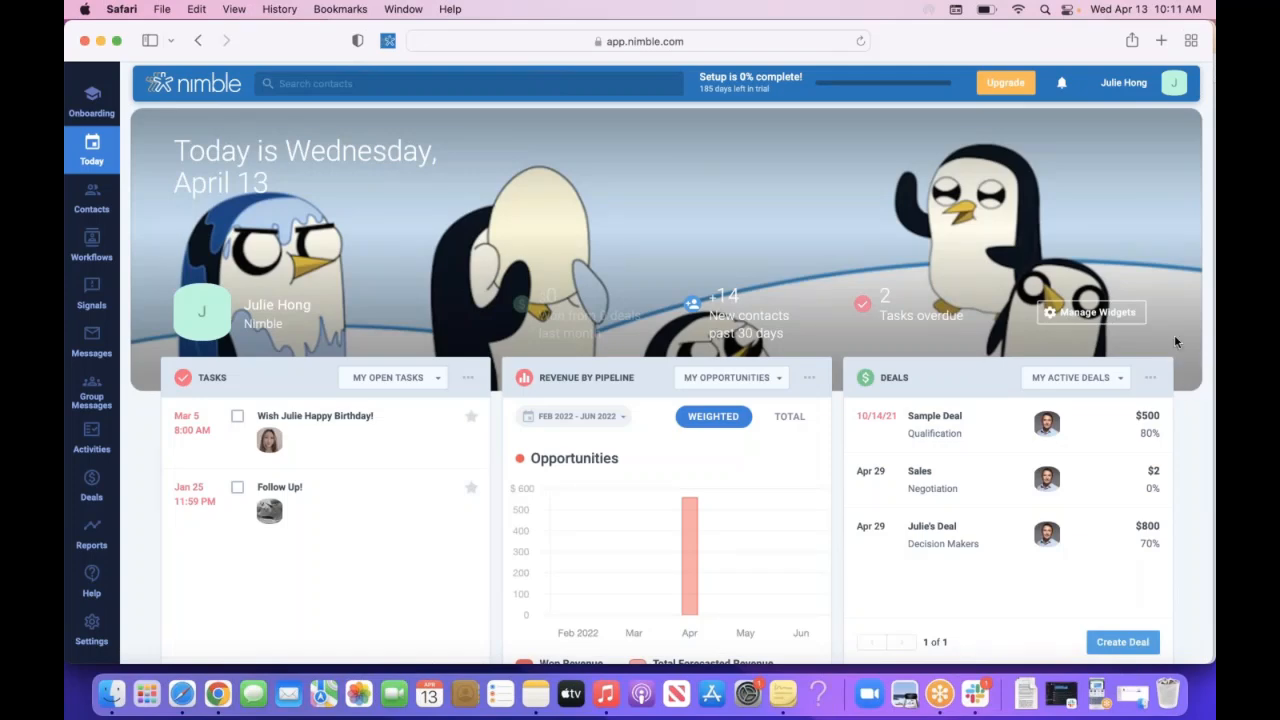
- View the blank Add Deal form from the Deals widget on the Today page and close it without saving
scroll(680, 544, "down", 5)
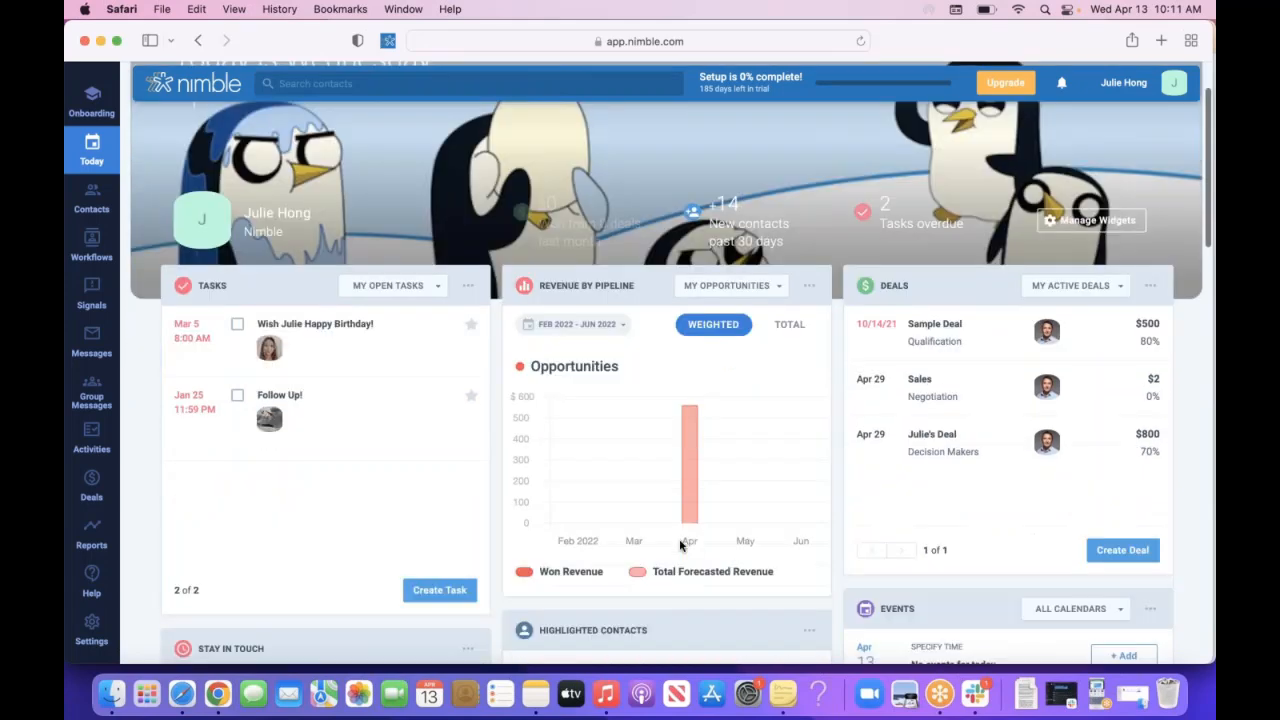
scroll(679, 545, "up", 3)
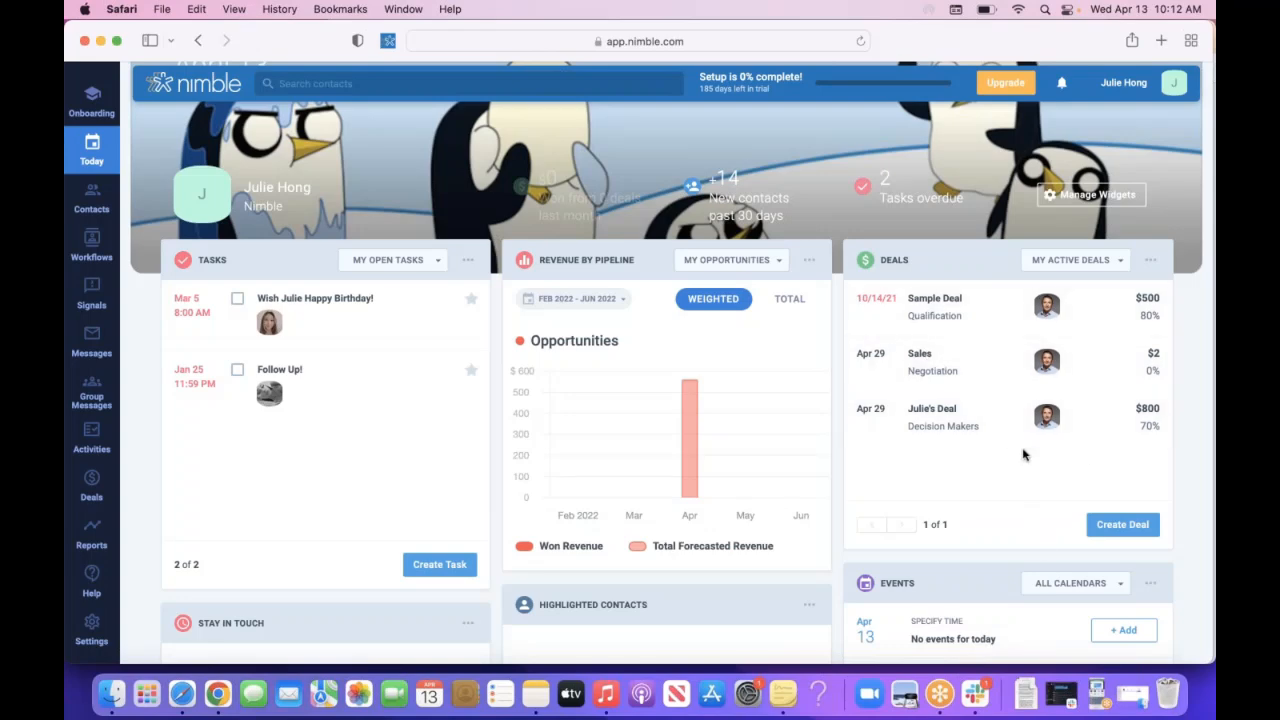
scroll(1022, 455, "down", 3)
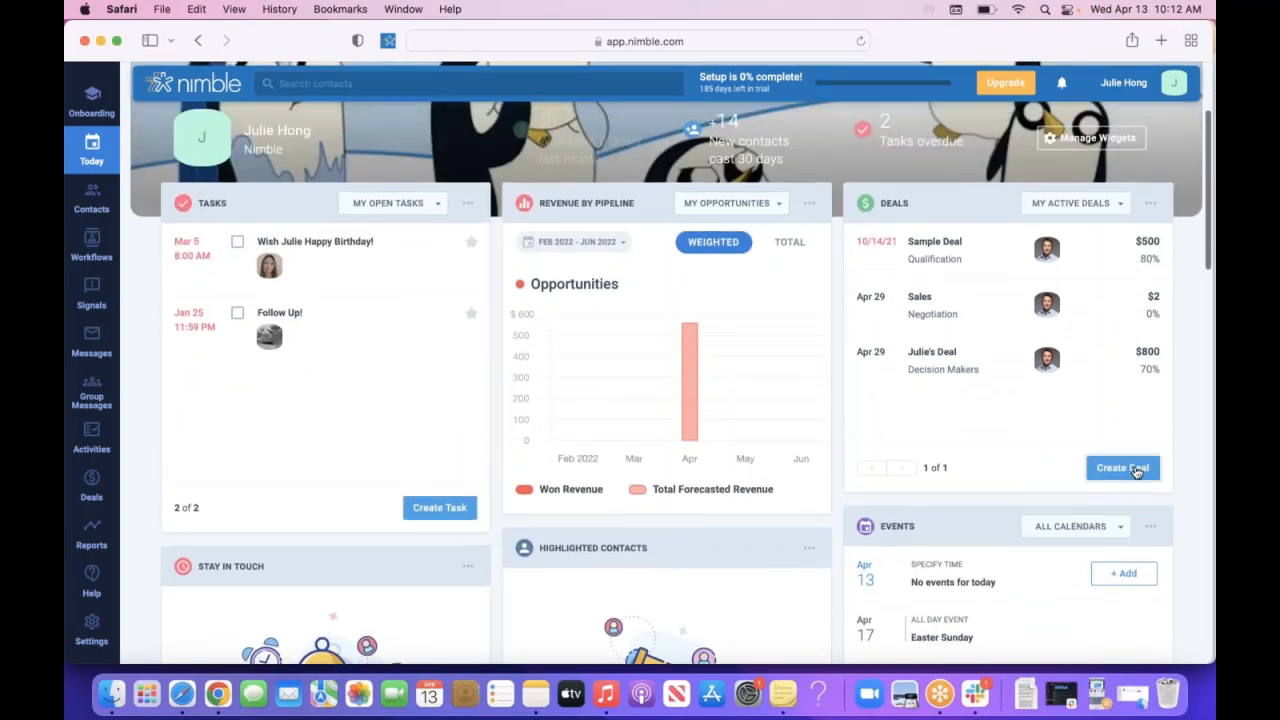
left_click(1122, 468)
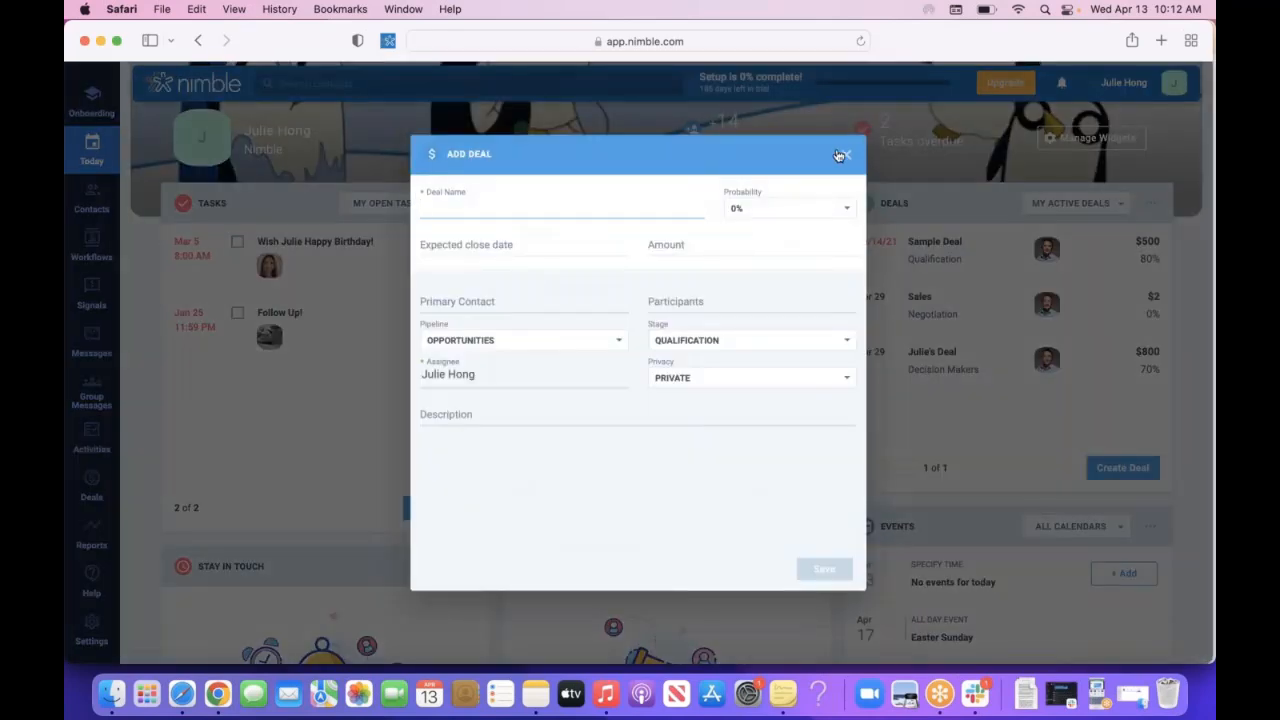
left_click(1064, 208)
- Review the Deals widget's filter options, view the Forecasted Deals report from the Revenue by Pipeline widget, and return to the Today page
left_click(1068, 212)
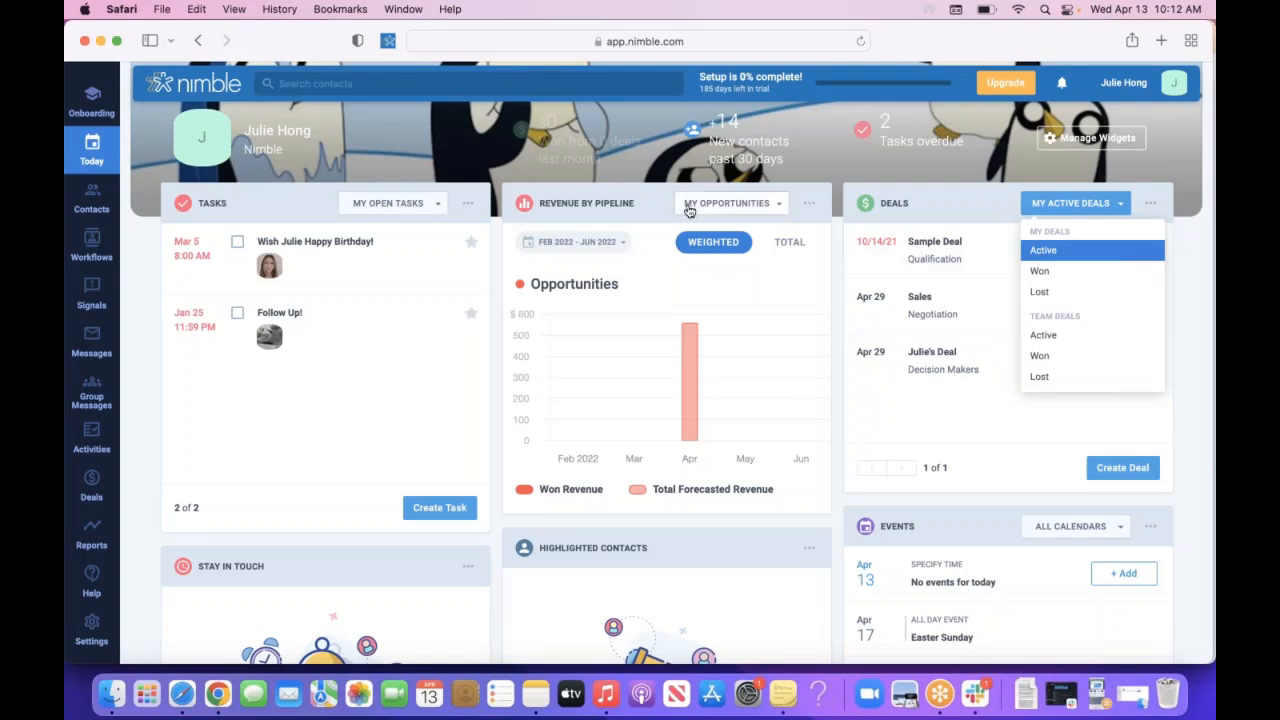
left_click(716, 207)
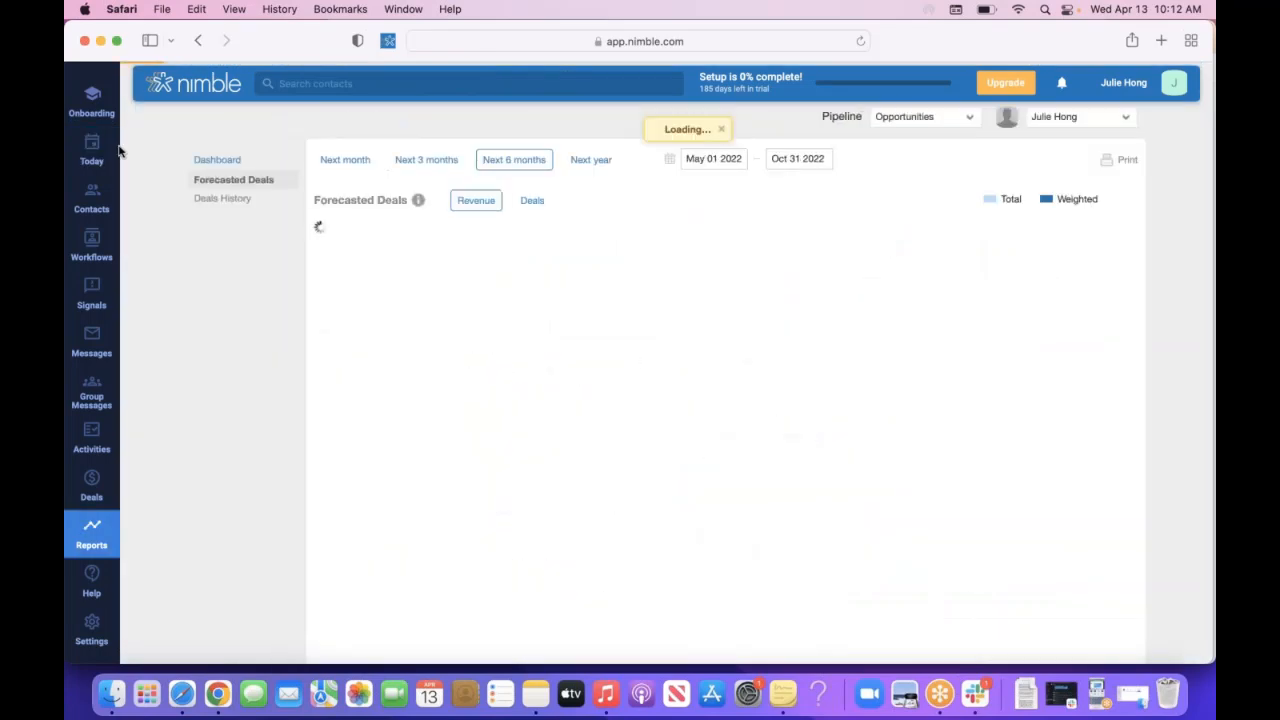
left_click(92, 160)
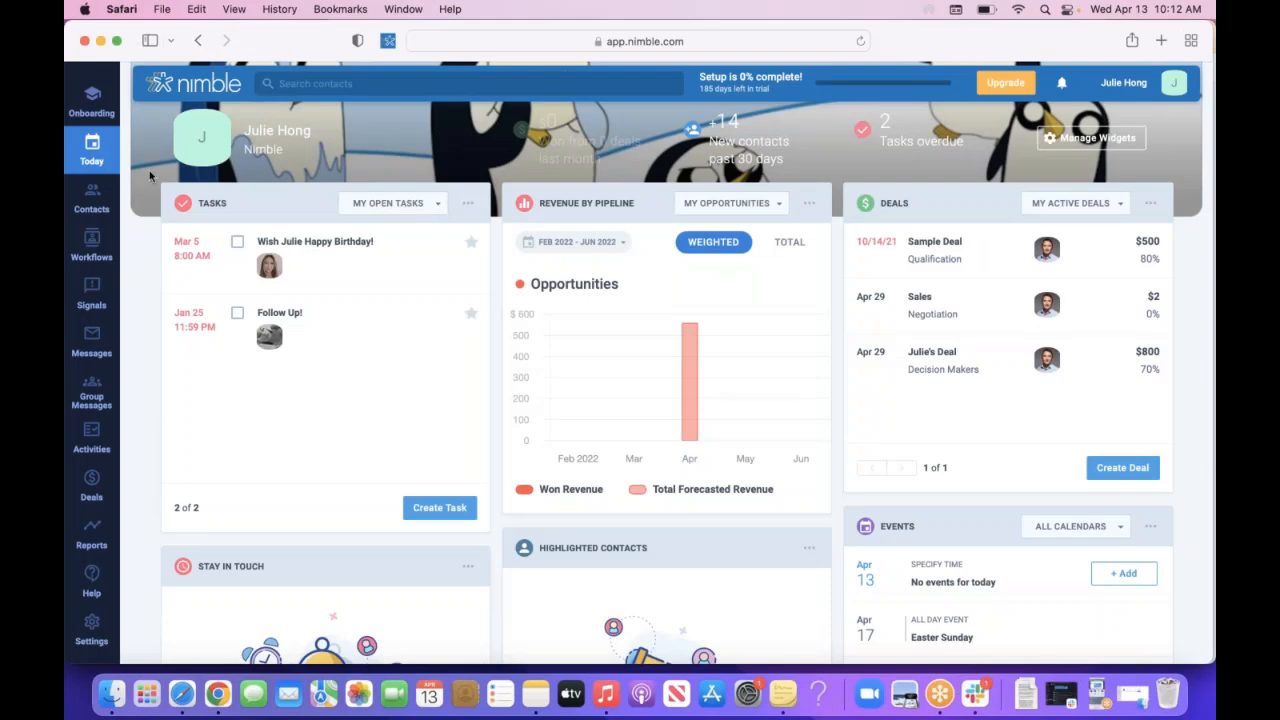
- Review the Create Task form and its due date options from the Tasks widget, closing the form without saving
scroll(522, 402, "down", 2)
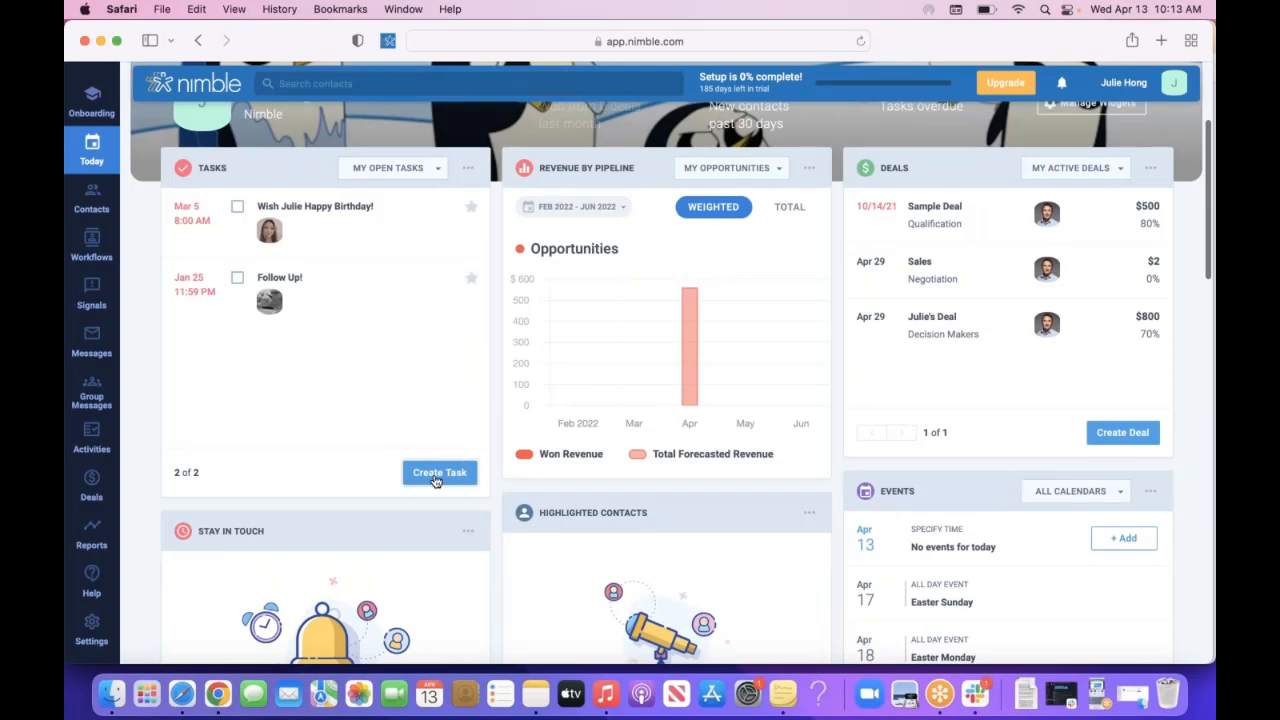
left_click(436, 481)
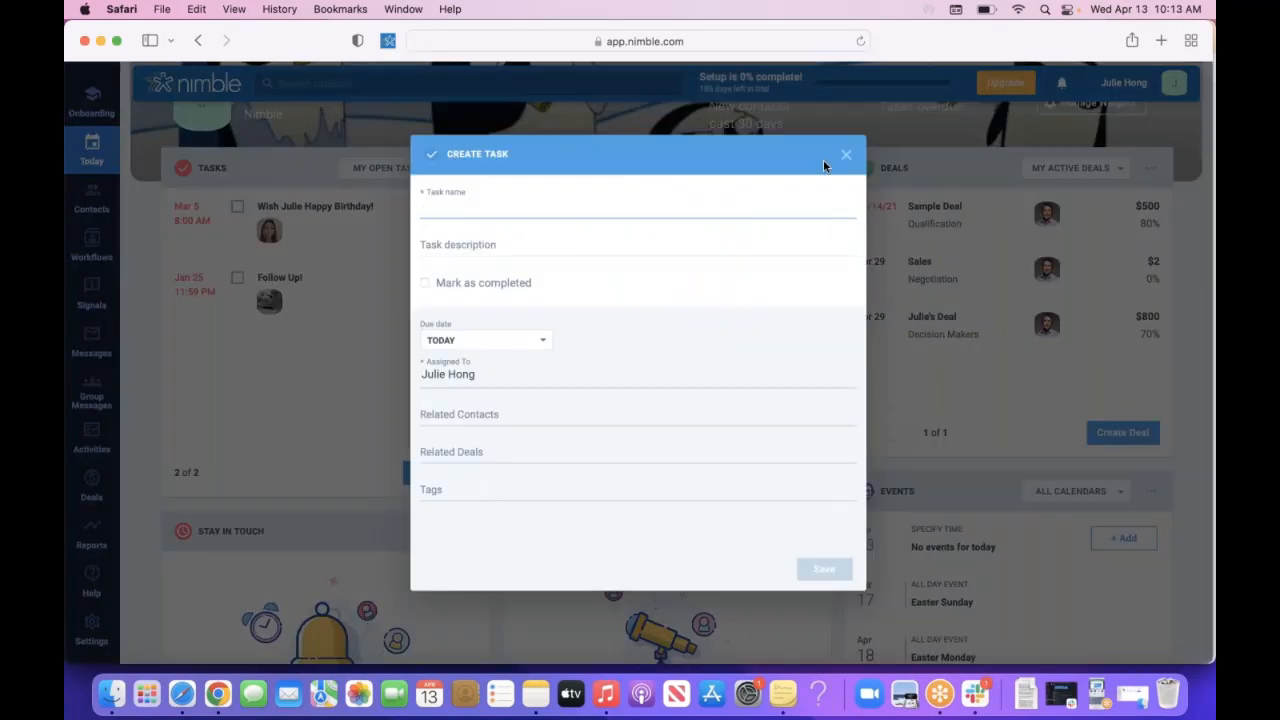
left_click(536, 342)
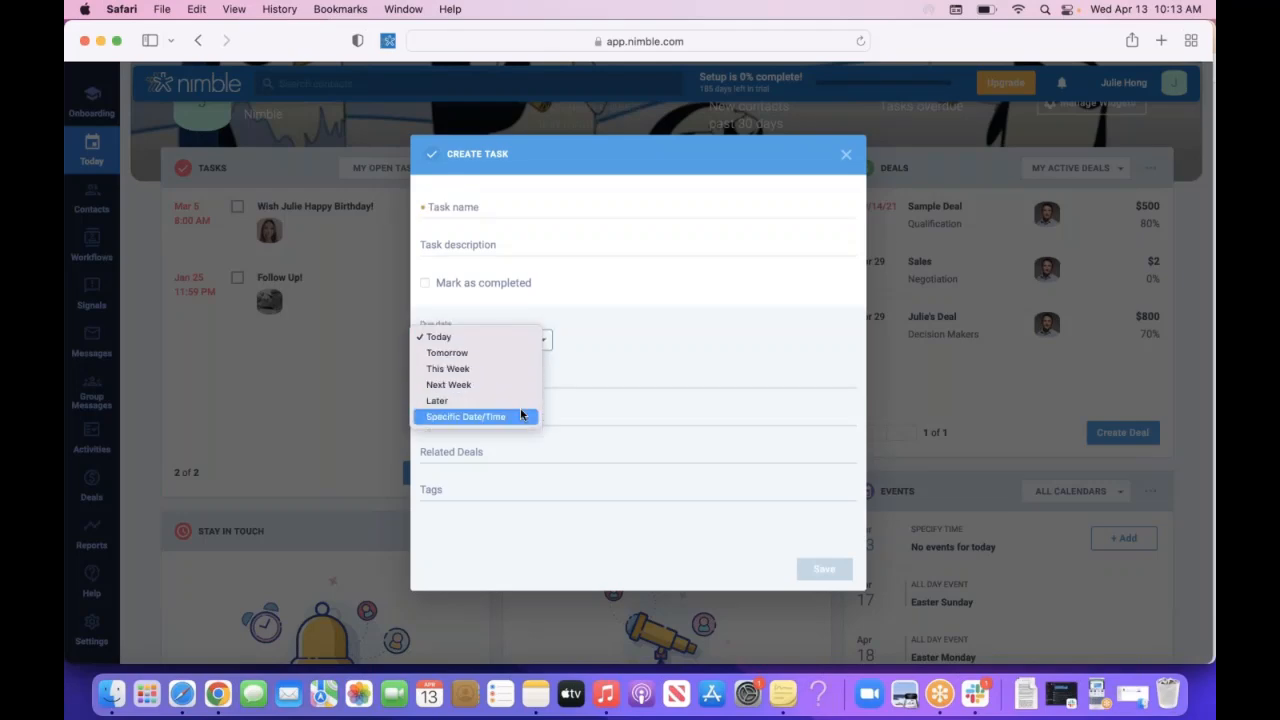
left_click(847, 161)
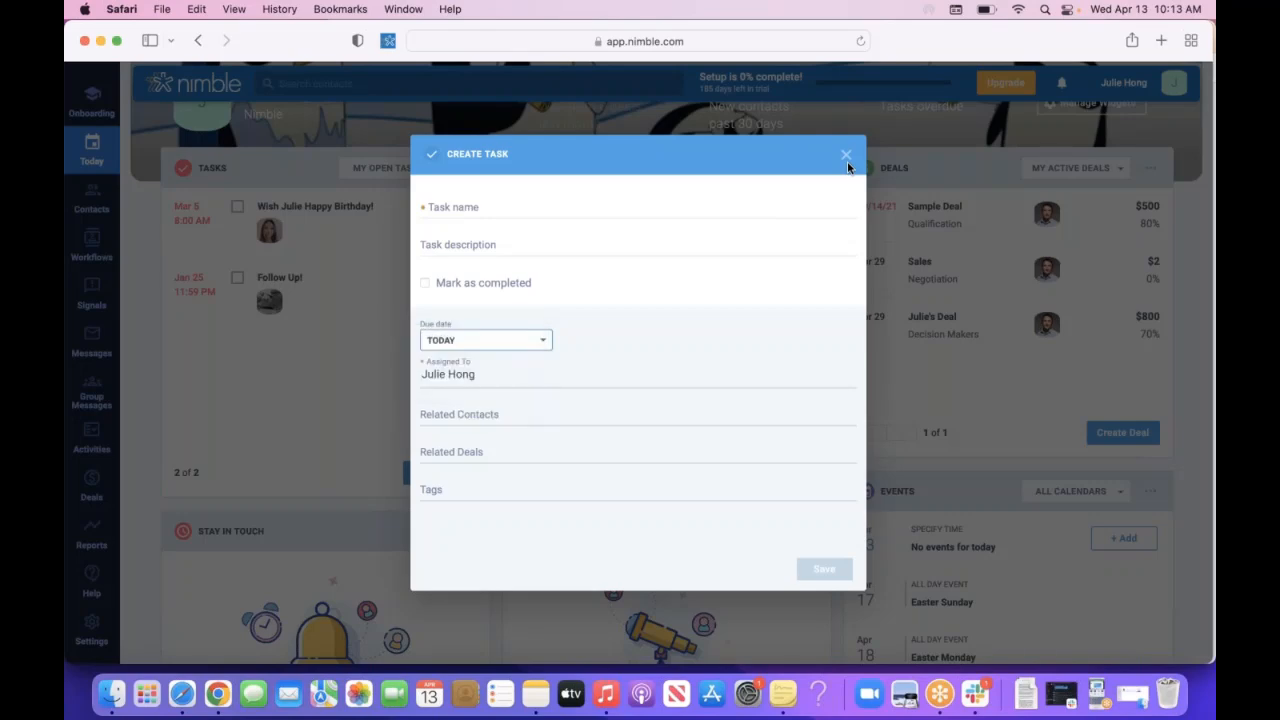
left_click(847, 161)
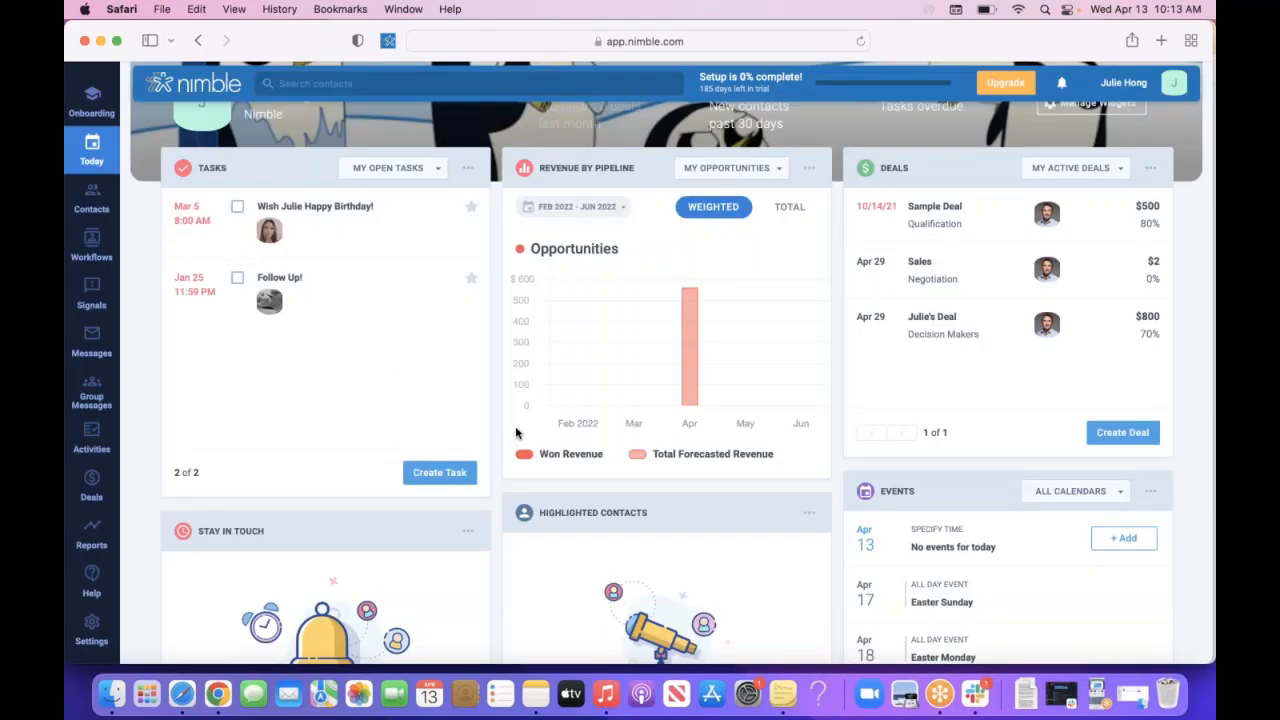
- Examine the remaining Today page widgets, including Events, Signals, Stage Funnel, Pipeline Chart and Email Tracking
scroll(516, 432, "down", 5)
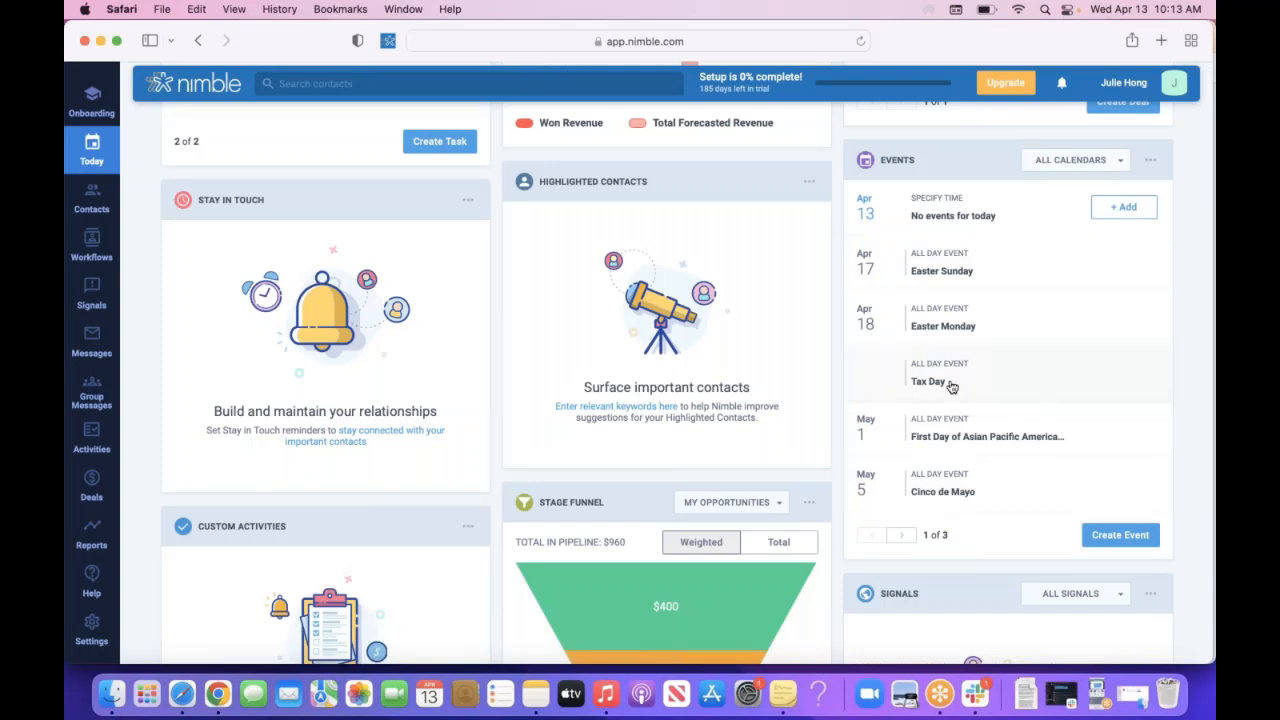
scroll(951, 388, "down", 10)
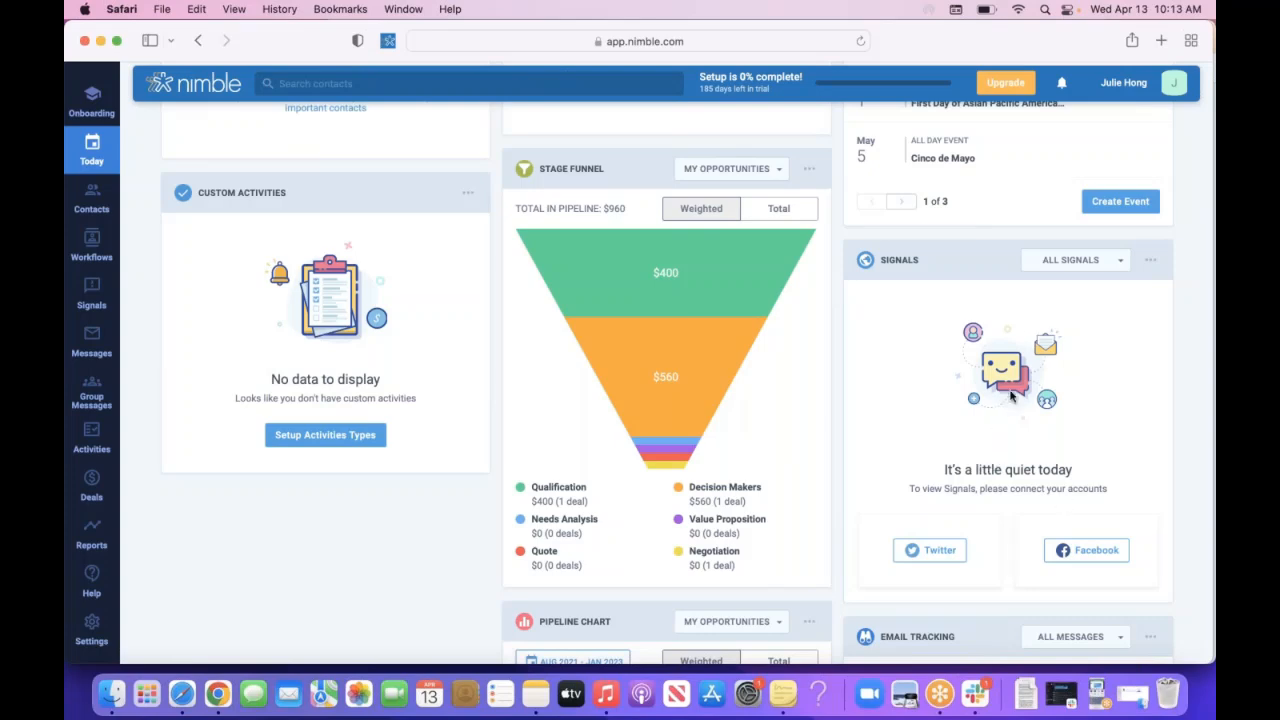
scroll(995, 470, "down", 1)
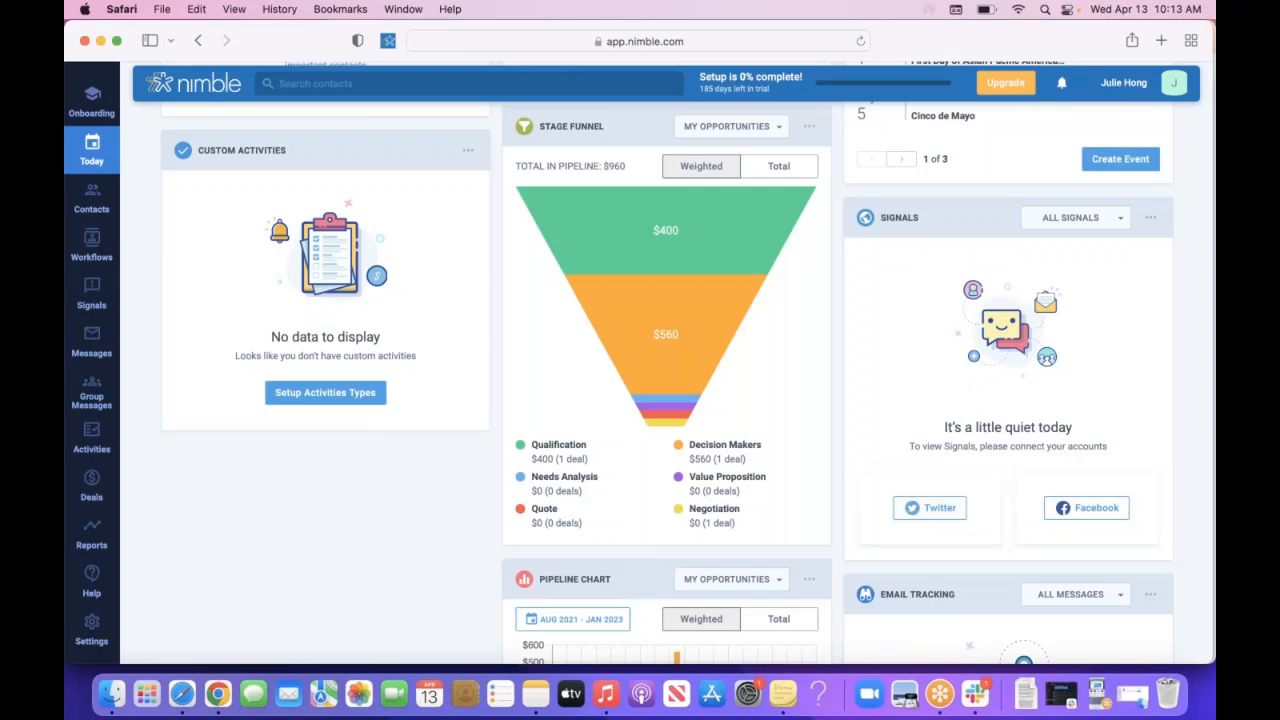
scroll(761, 468, "down", 3)
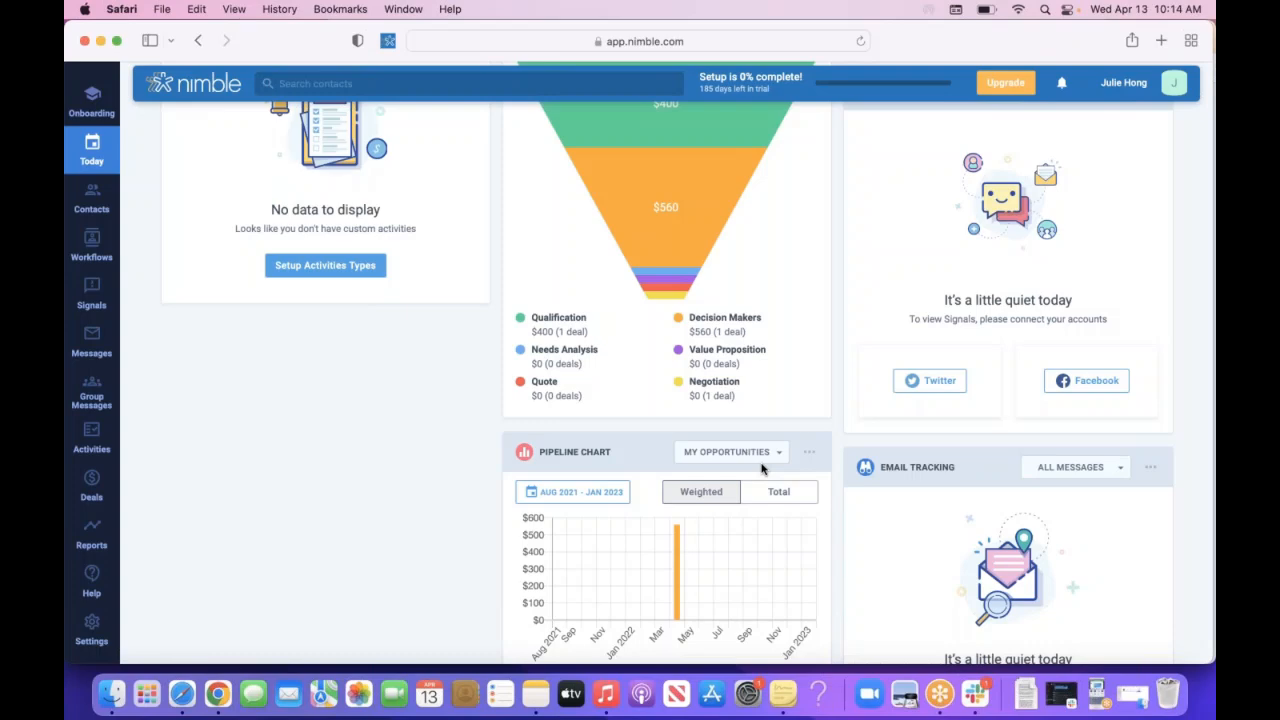
- Open the contact list, then collapse and expand its sidebar of lists, workflows and segments
left_click(92, 200)
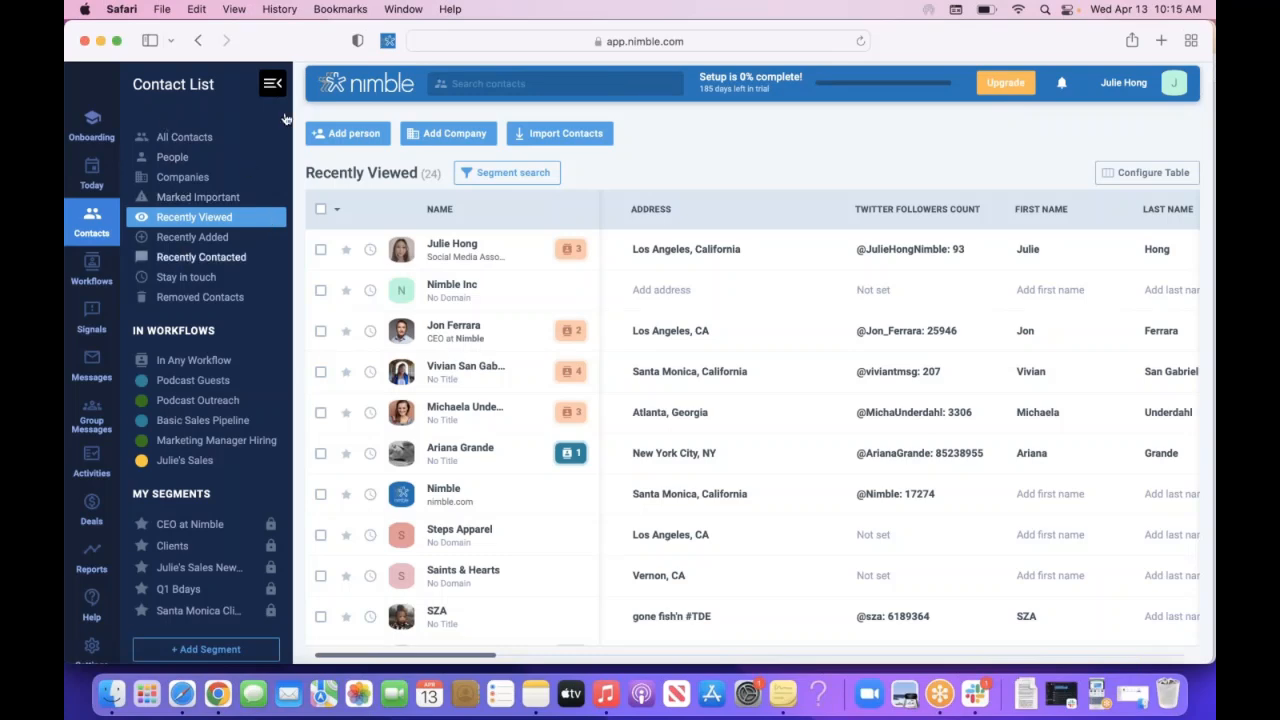
left_click(273, 84)
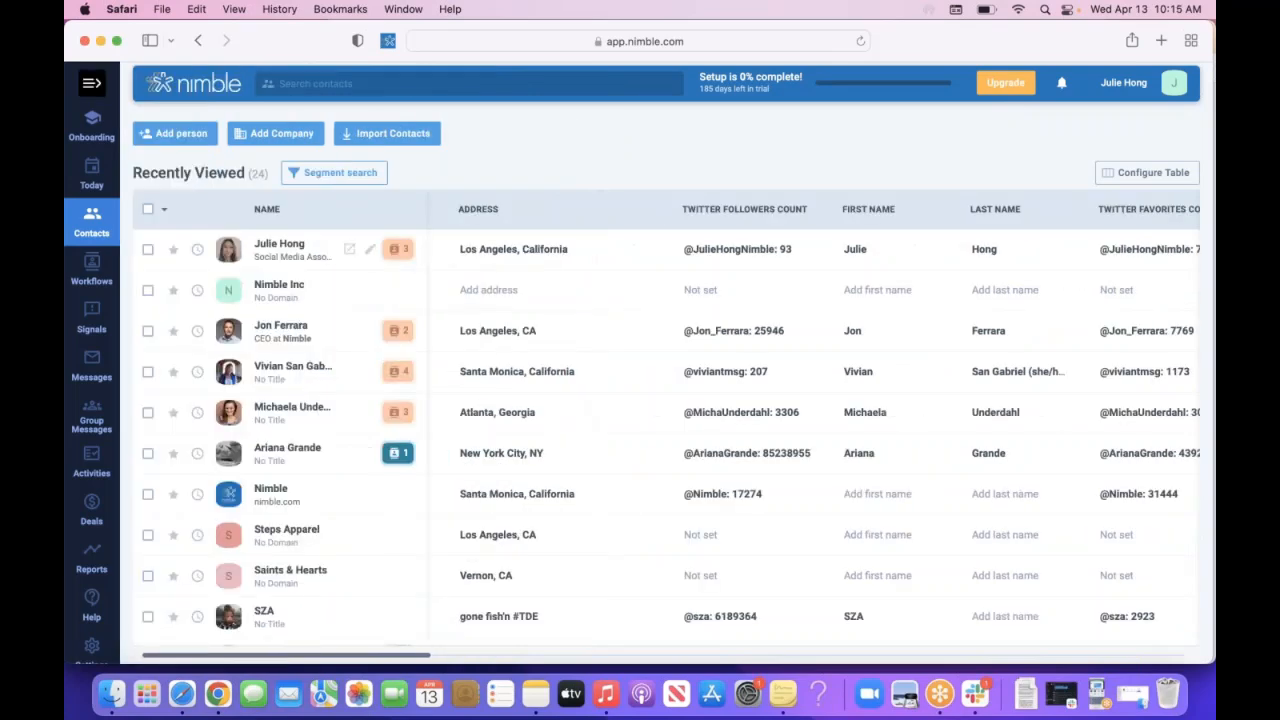
left_click(91, 86)
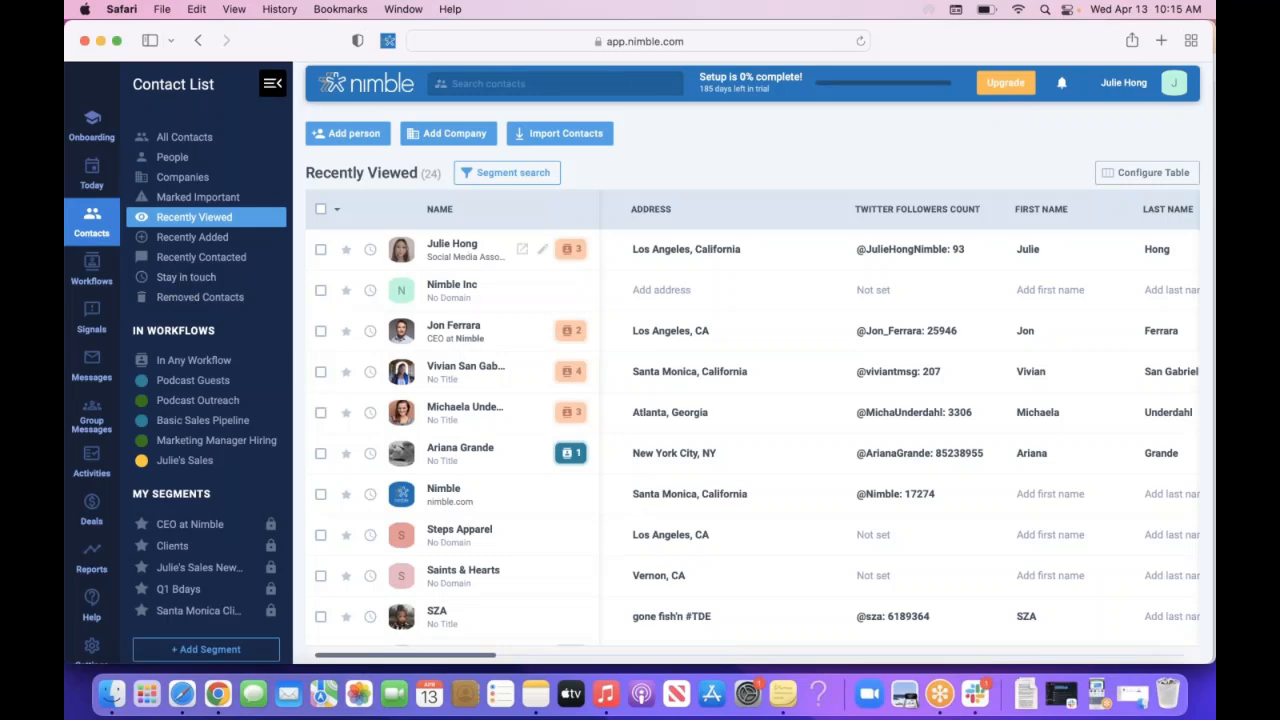
- Open the first recently viewed contact's record and review the profile, employment and interactions sections
left_click(461, 250)
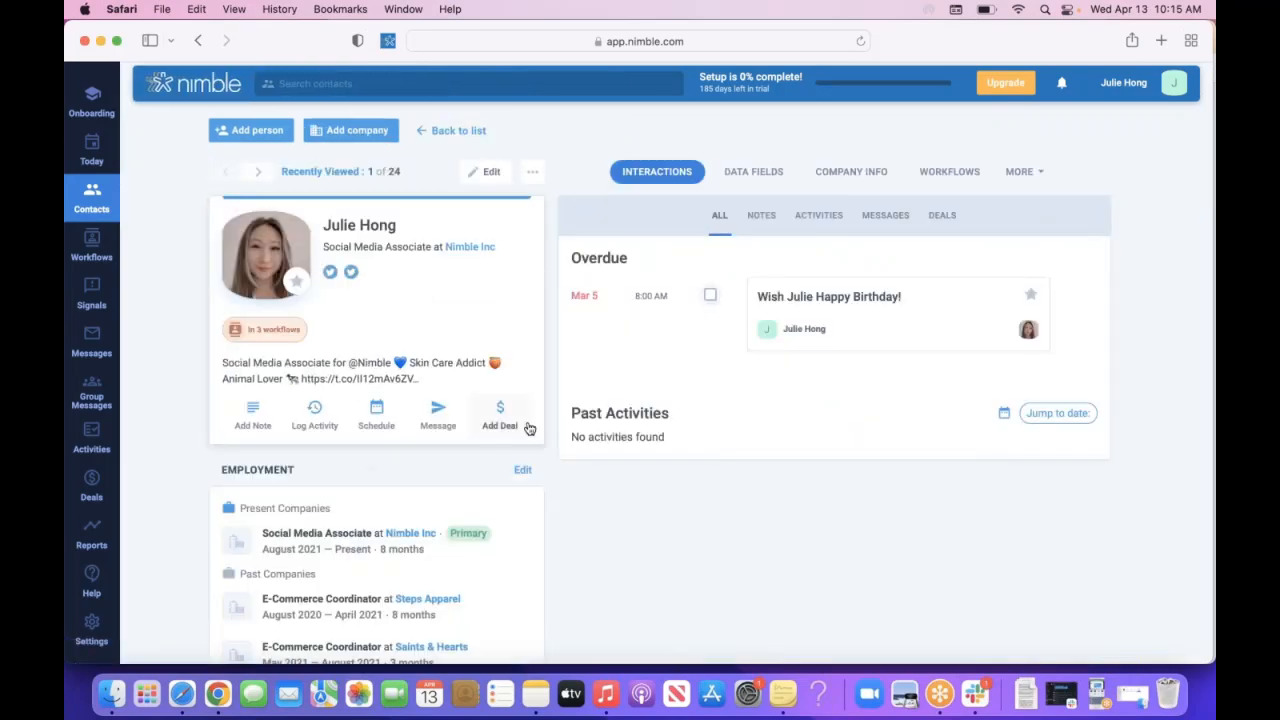
scroll(529, 428, "down", 1)
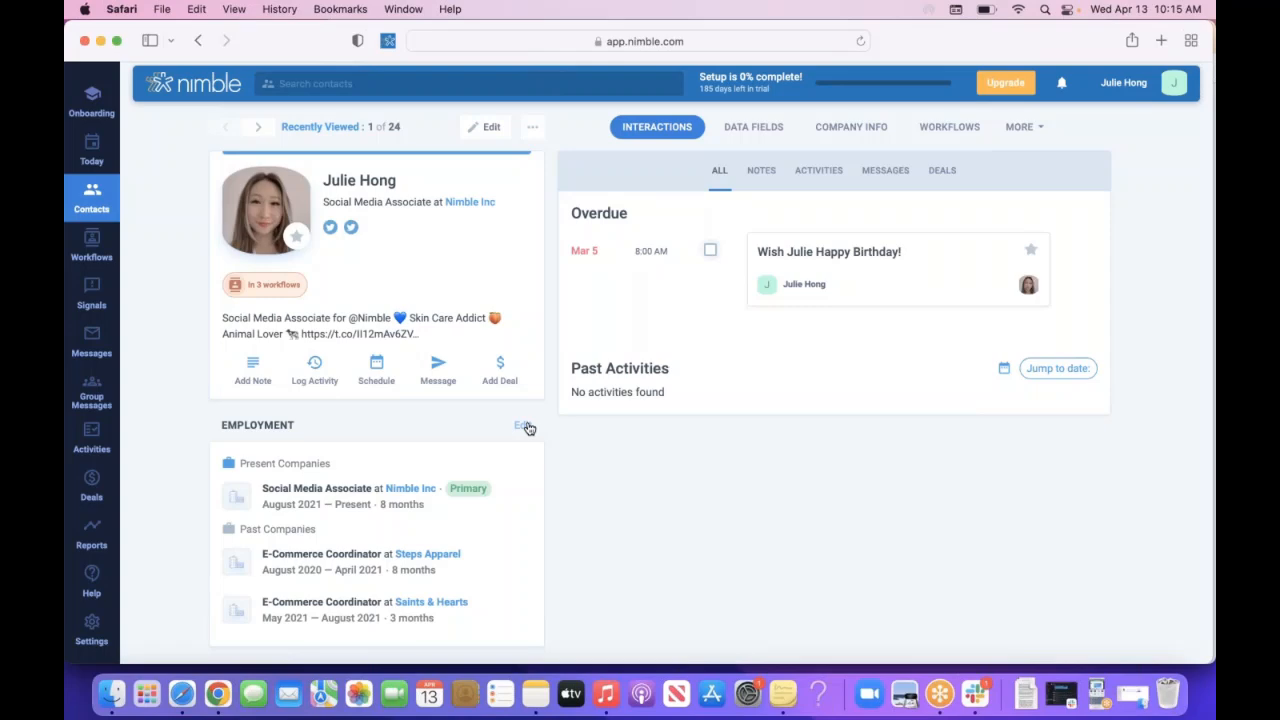
scroll(529, 428, "up", 1)
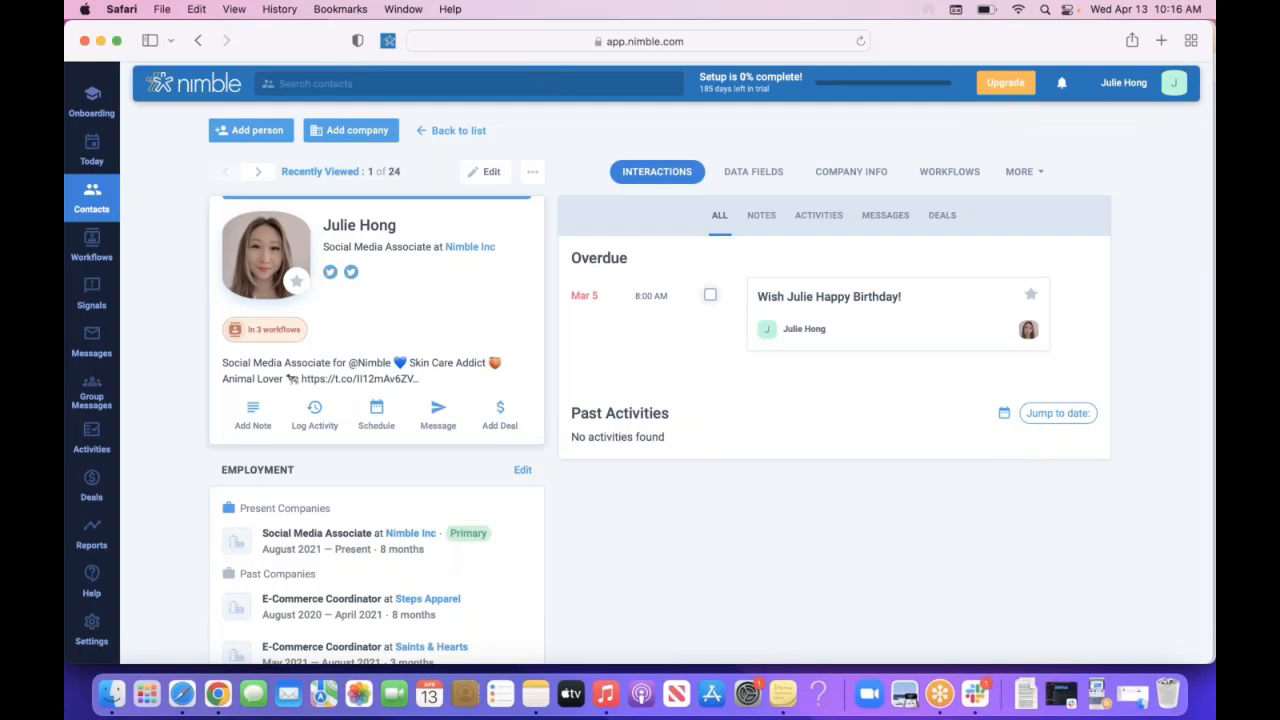
scroll(376, 380, "down", 1)
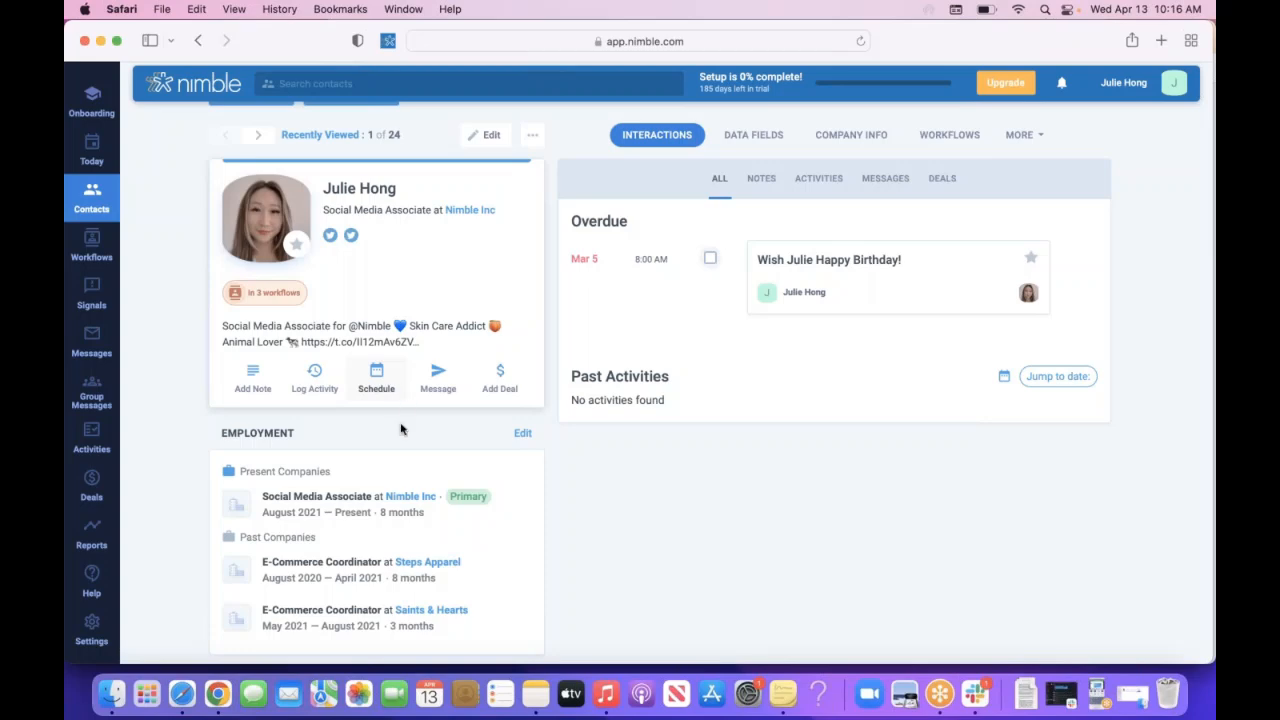
- Add the note "social media marketing associate" to the contact's record
left_click(257, 380)
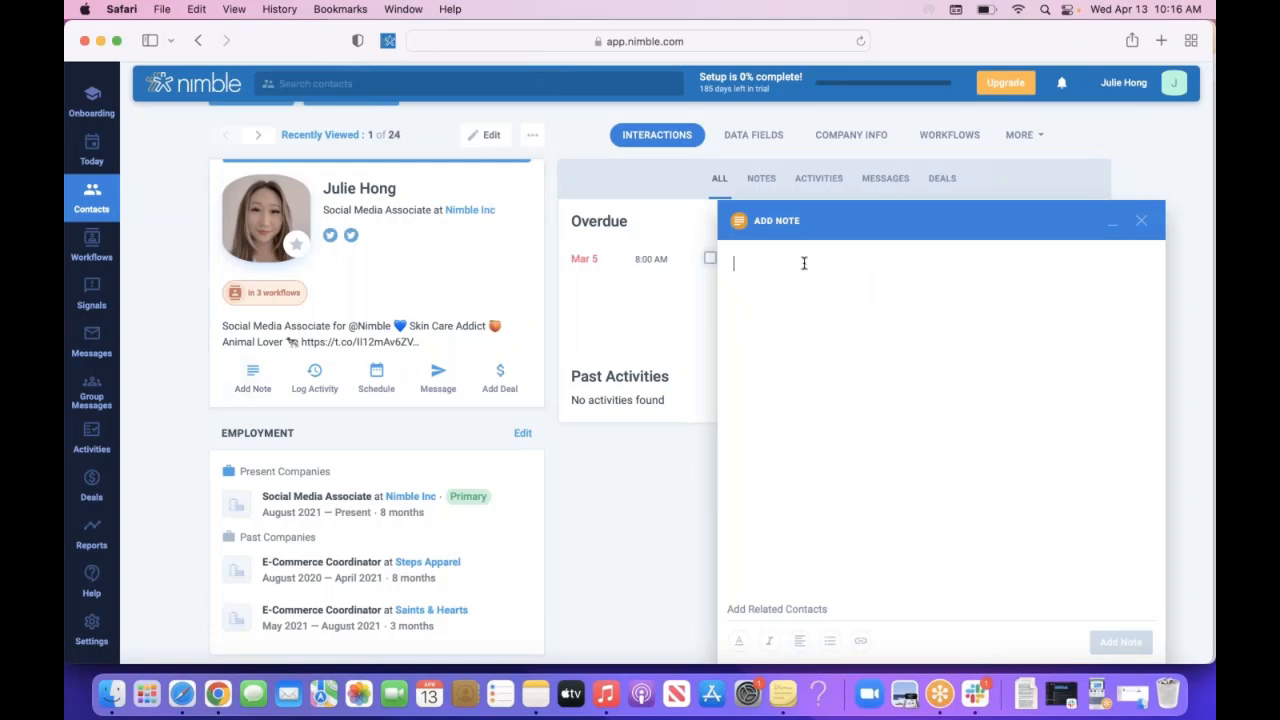
type("m")
key("BackSpace")
type("social media marketing associate")
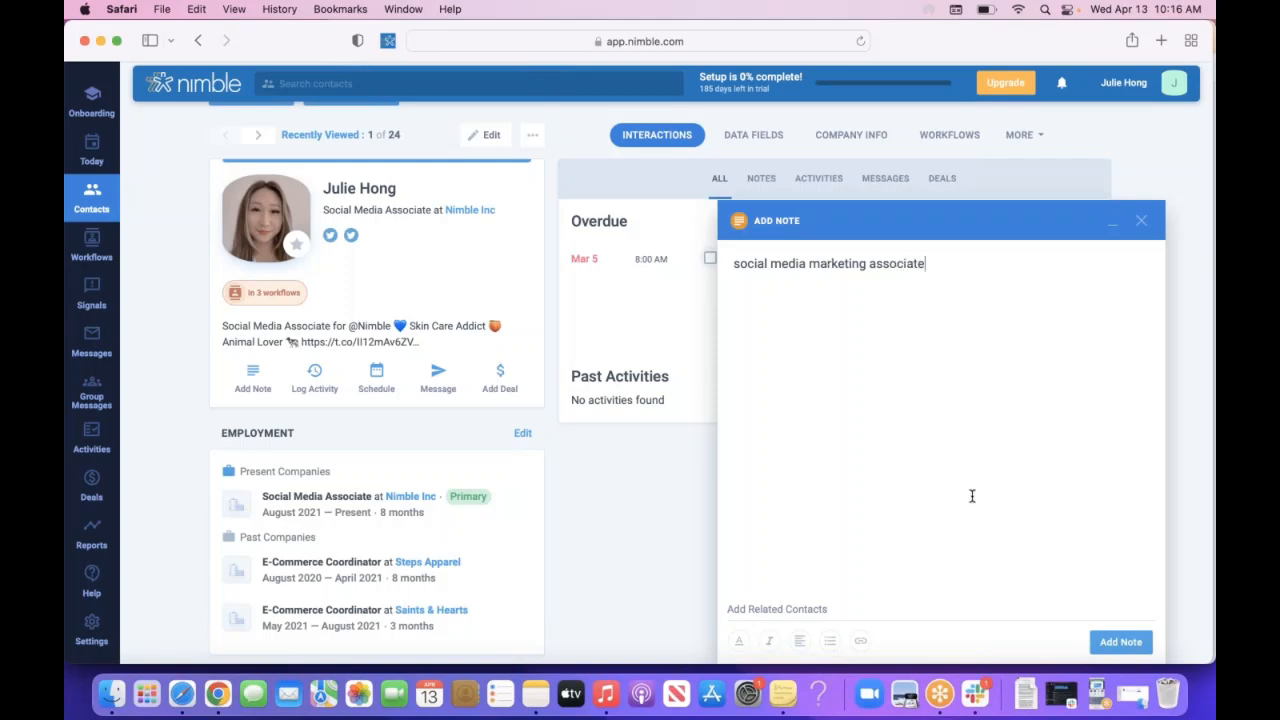
left_click(1134, 644)
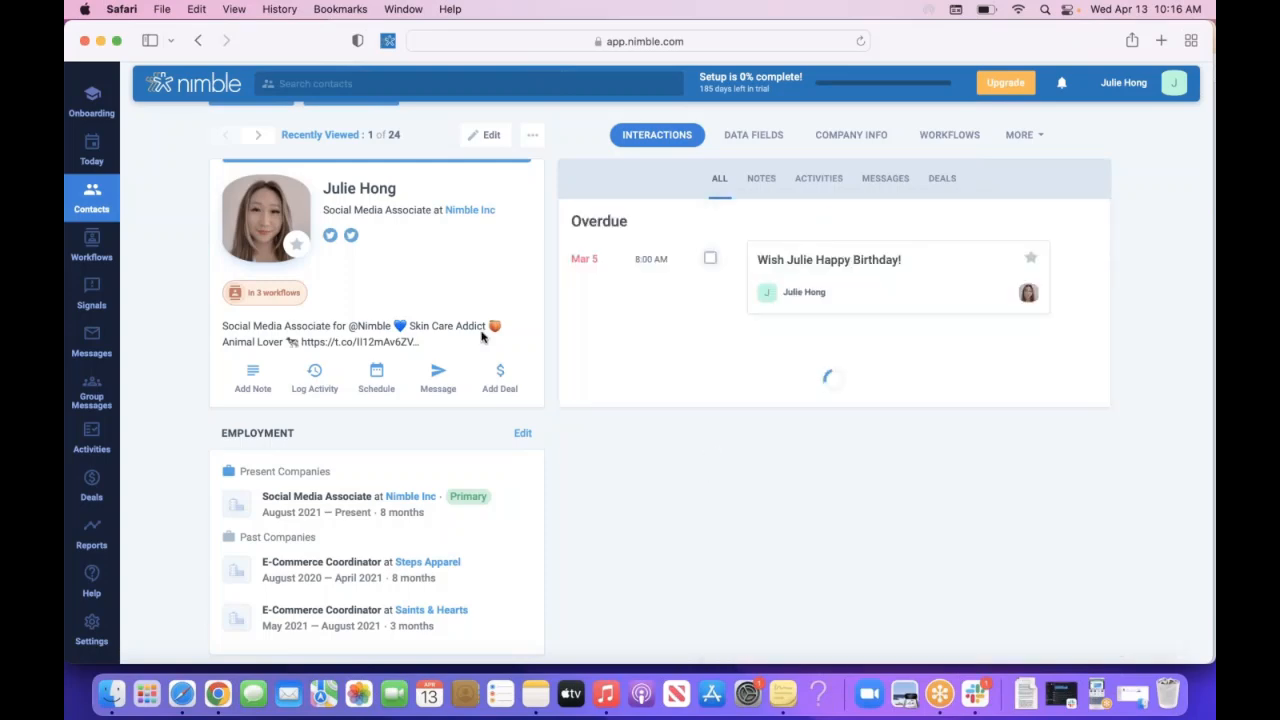
- Log a task named "Send email" for the contact, due Tomorrow and not marked as completed, and save it
left_click(314, 376)
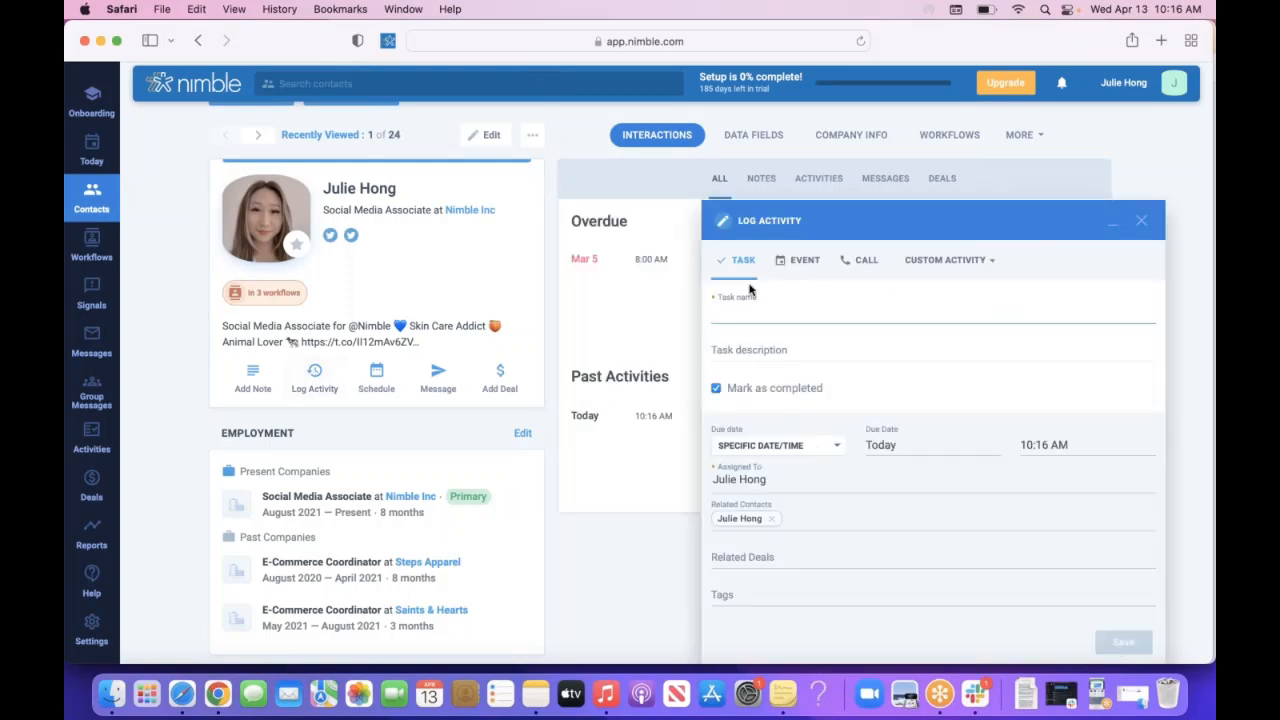
left_click(788, 322)
type("Send email")
left_click(808, 443)
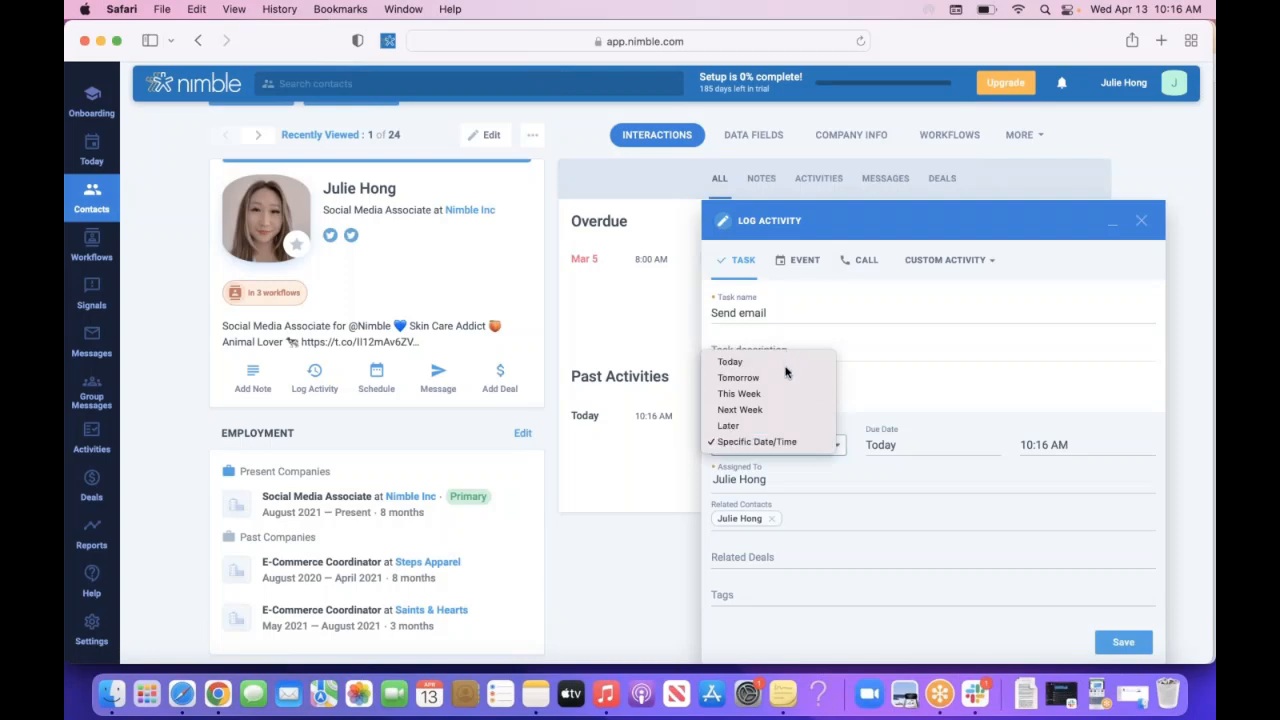
left_click(785, 378)
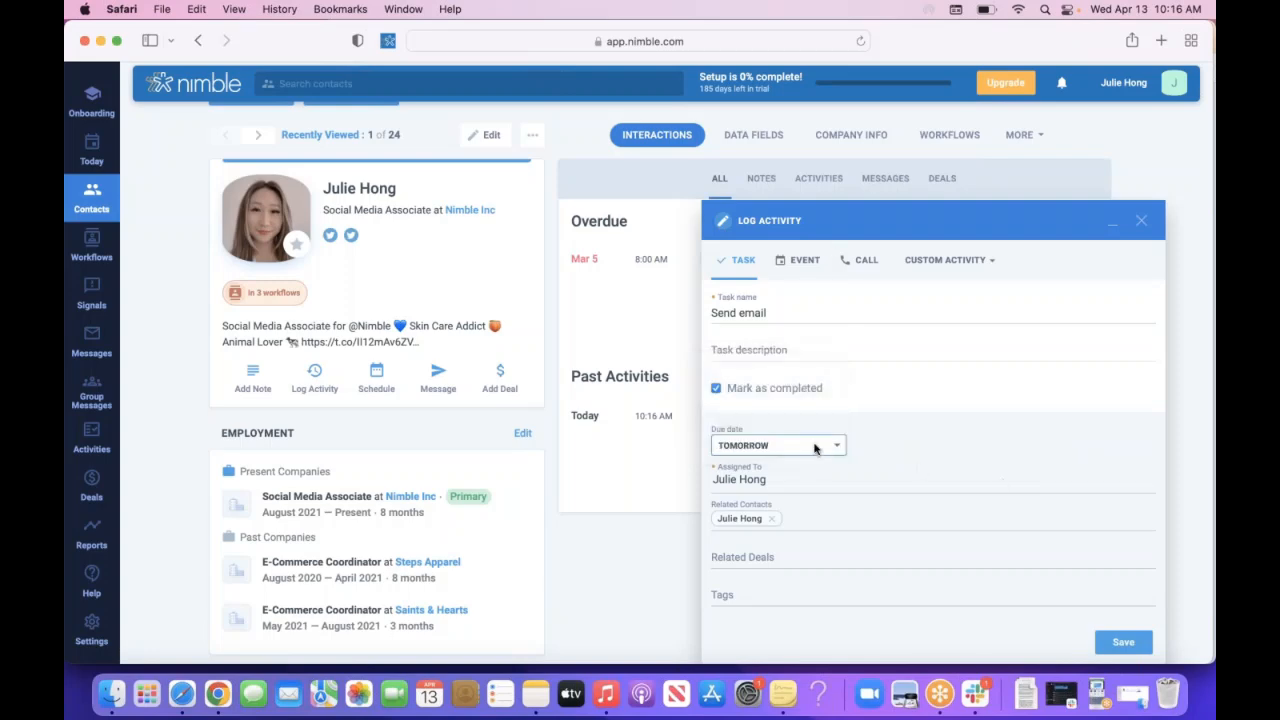
left_click(716, 390)
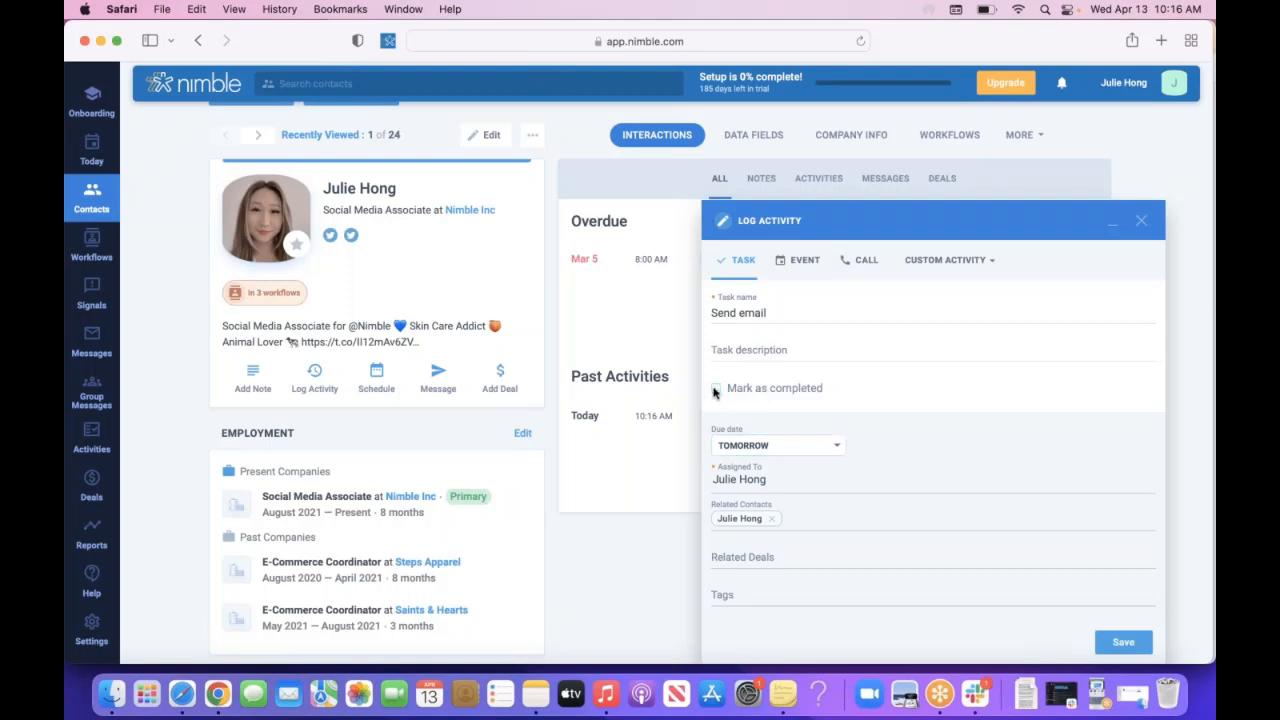
left_click(1135, 646)
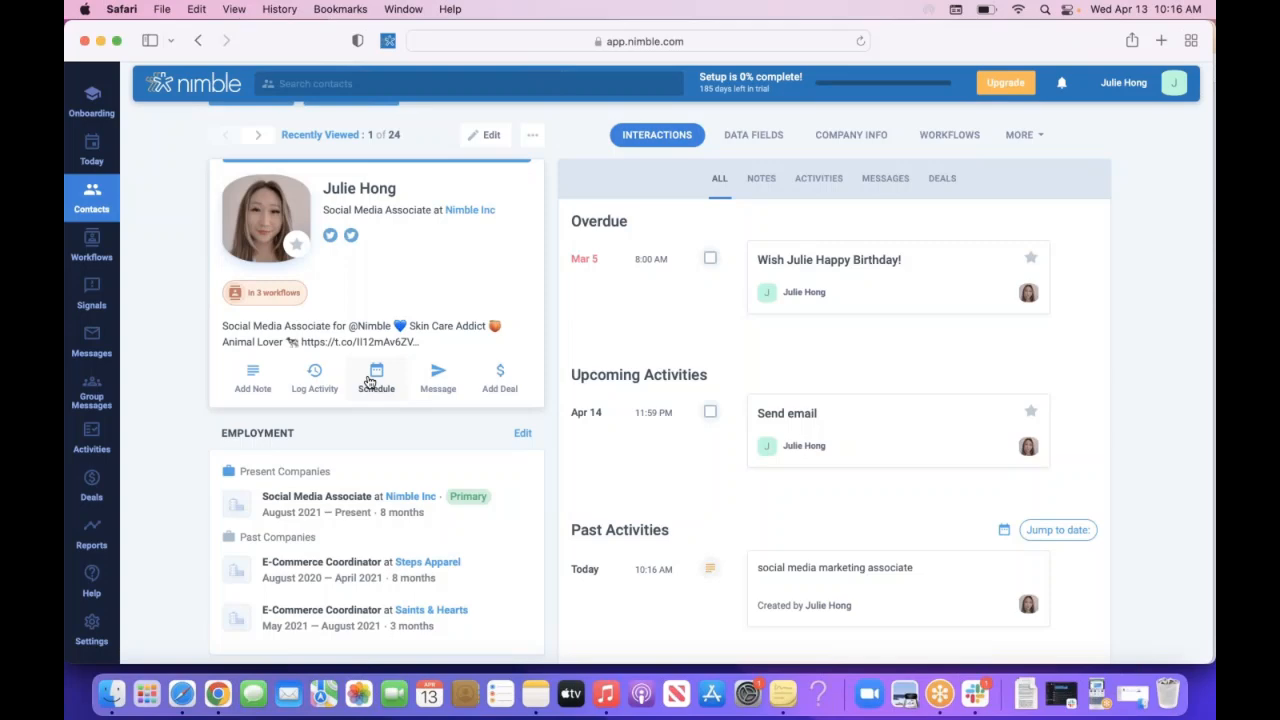
- Review the event and call forms for scheduling an activity with the contact, then close without saving
left_click(370, 383)
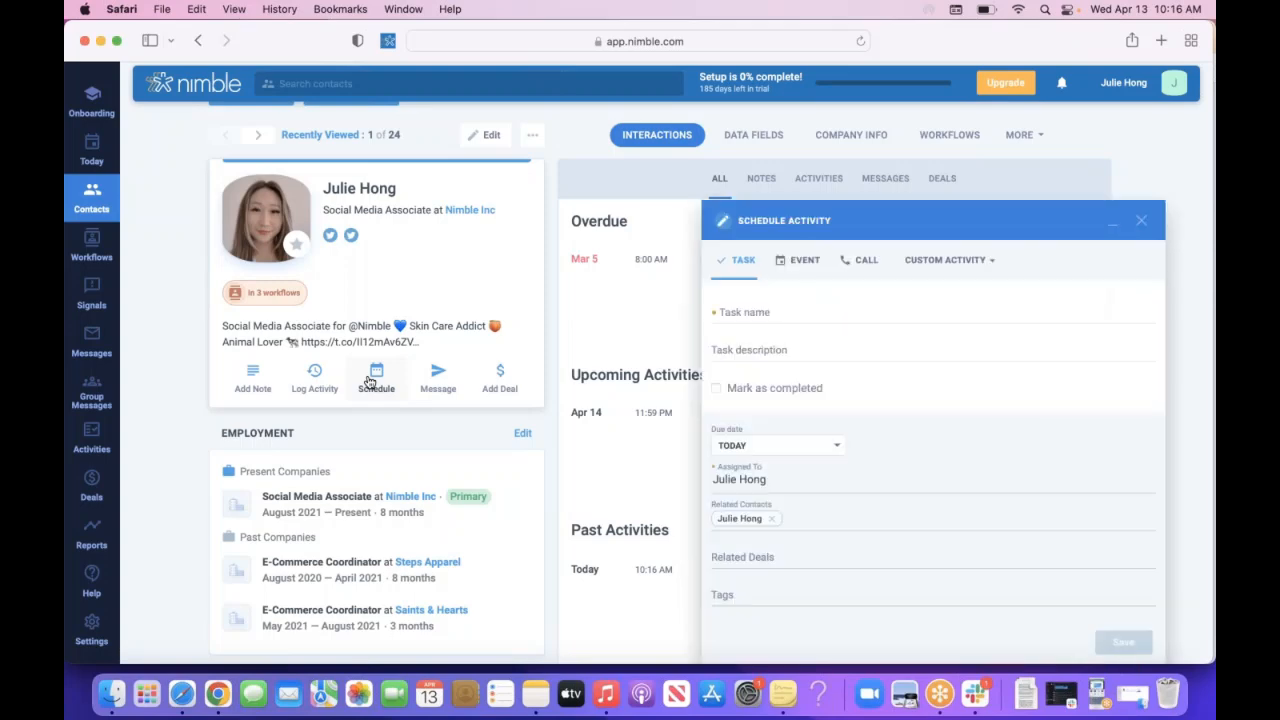
left_click(807, 268)
left_click(862, 262)
scroll(974, 311, "down", 1)
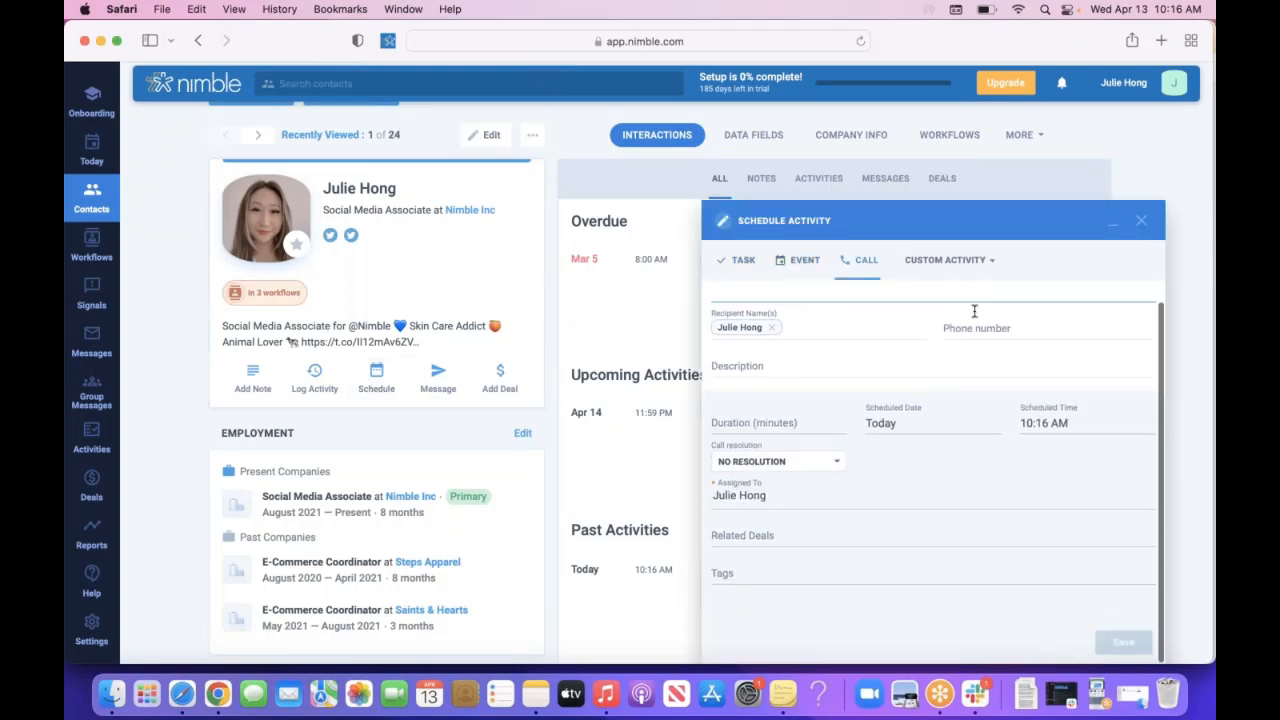
scroll(1020, 487, "up", 1)
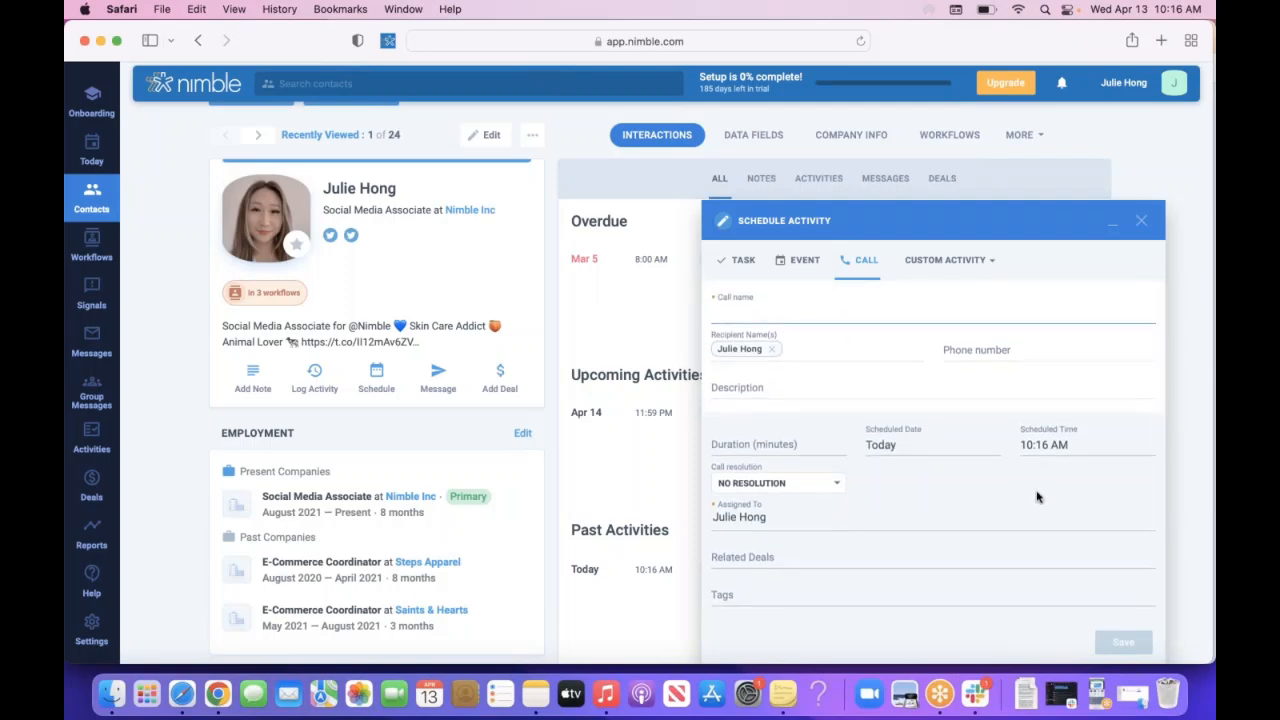
left_click(1141, 221)
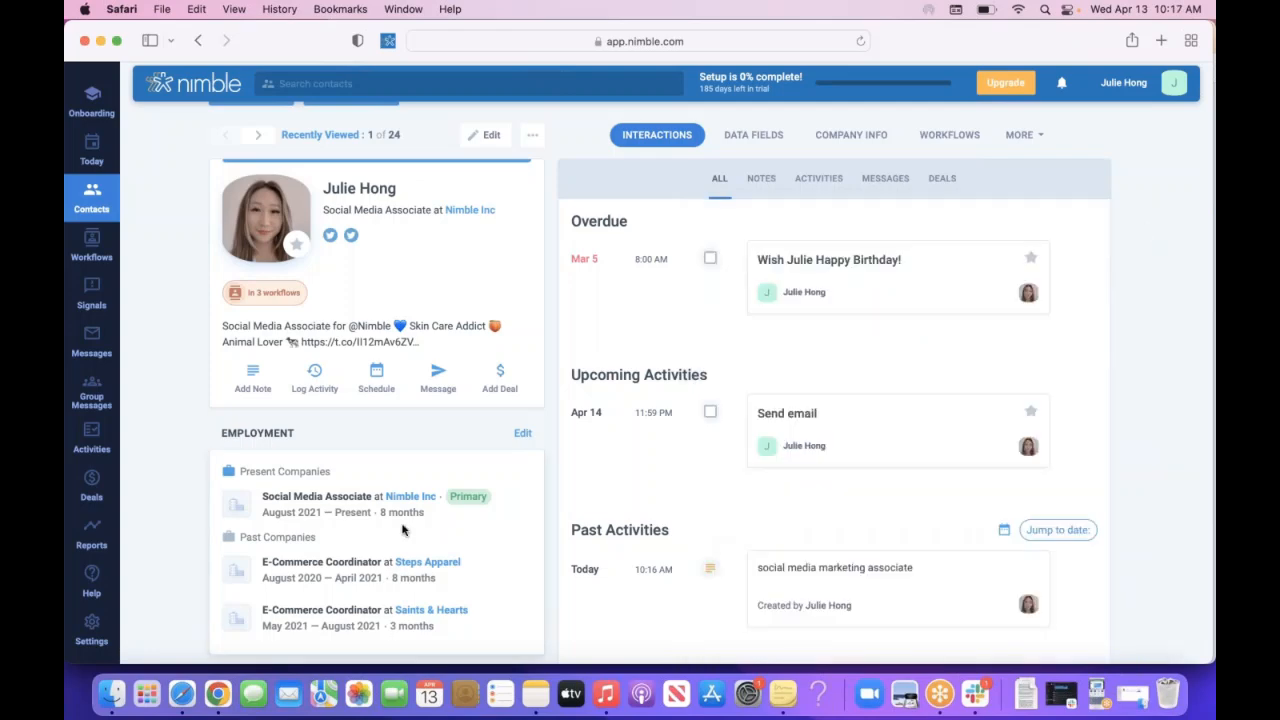
- Review the contact's opportunities and sharing options, opening the Custom Privacy rules and dismissing them without changes
scroll(403, 531, "down", 7)
scroll(380, 400, "down", 3)
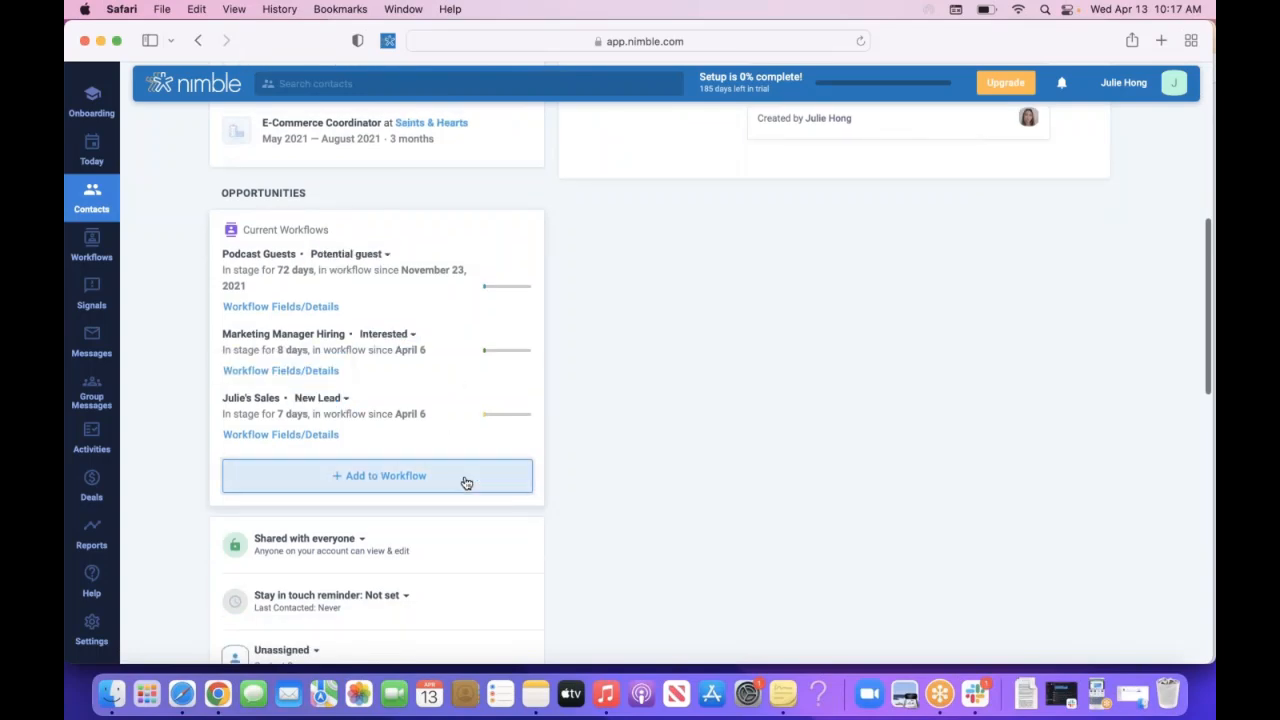
scroll(466, 483, "down", 4)
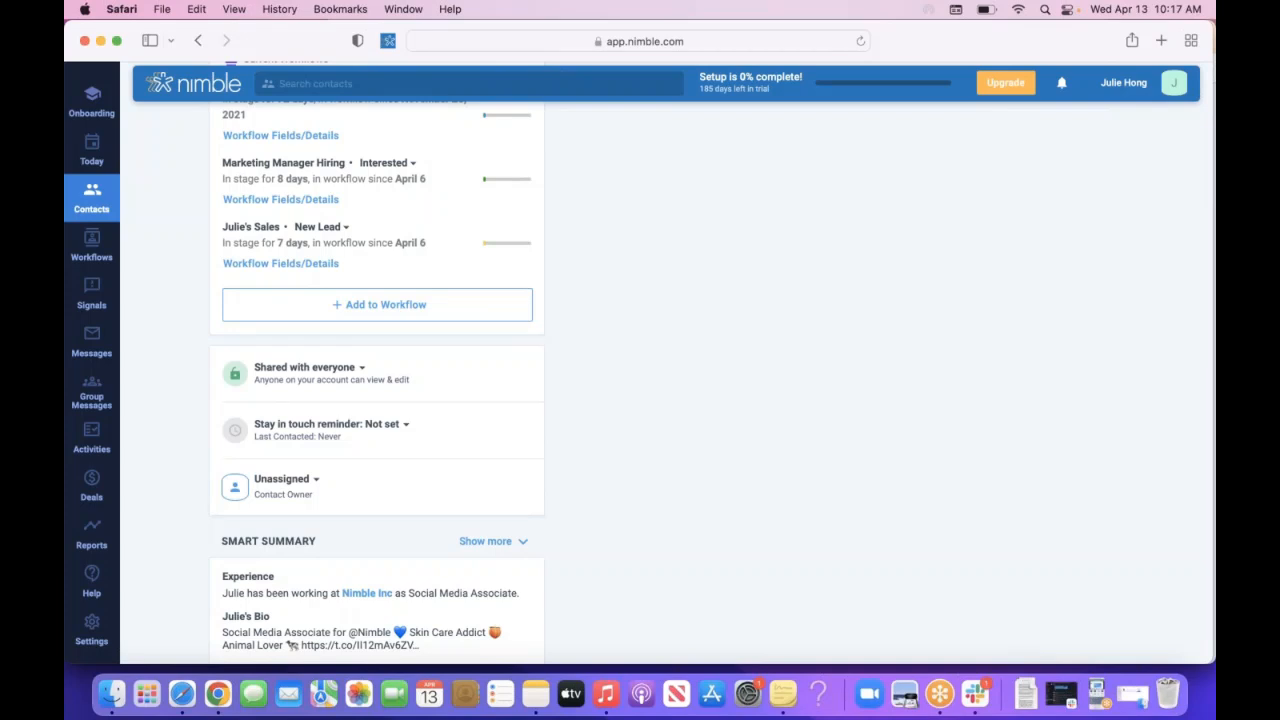
left_click(345, 369)
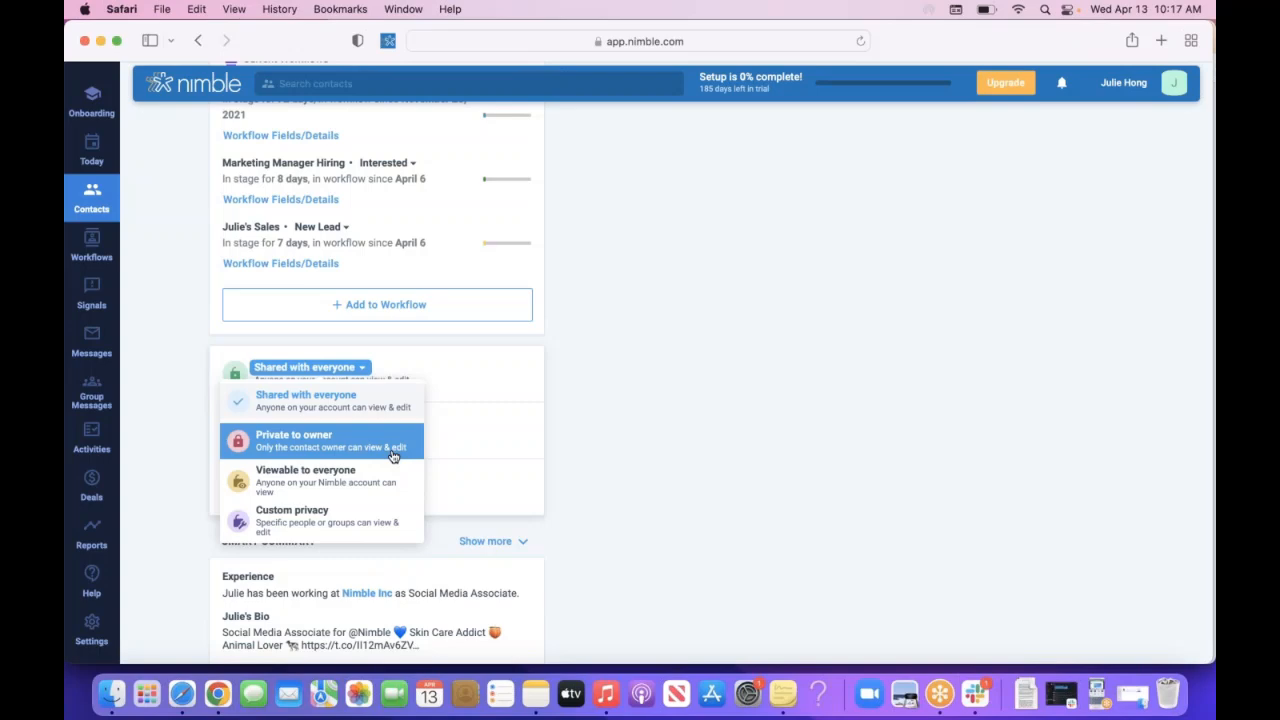
left_click(393, 521)
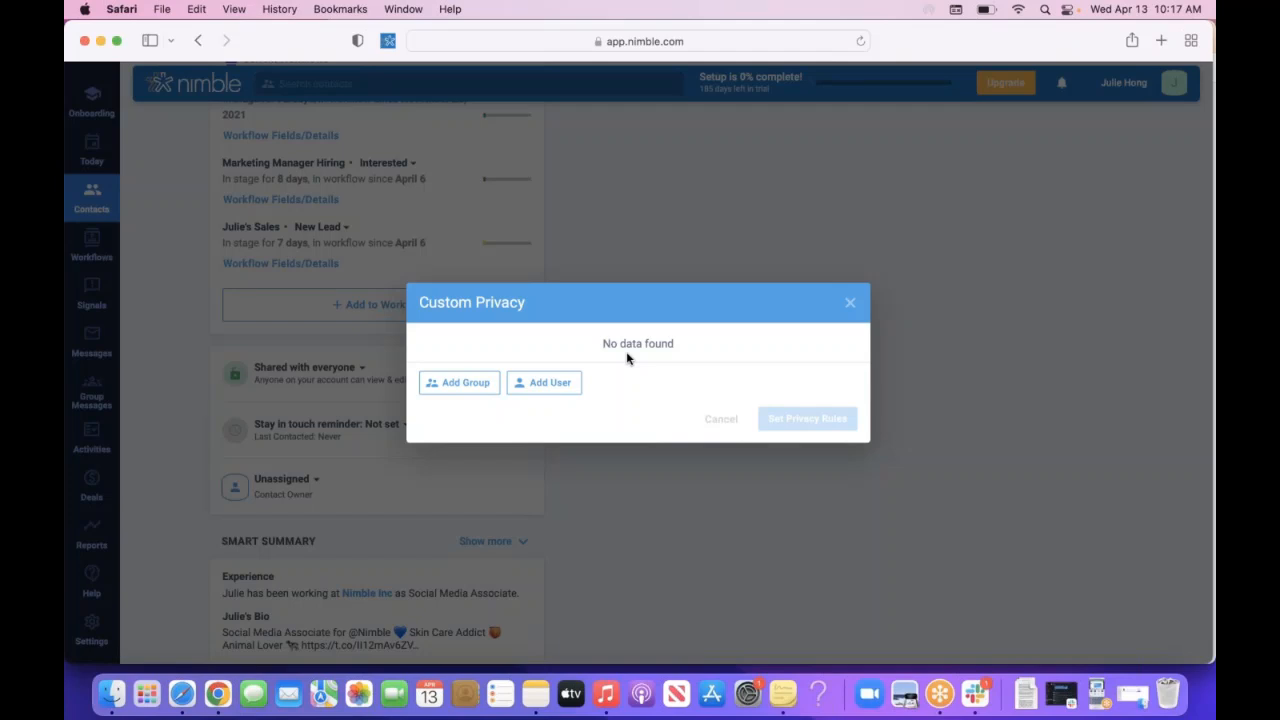
left_click(850, 303)
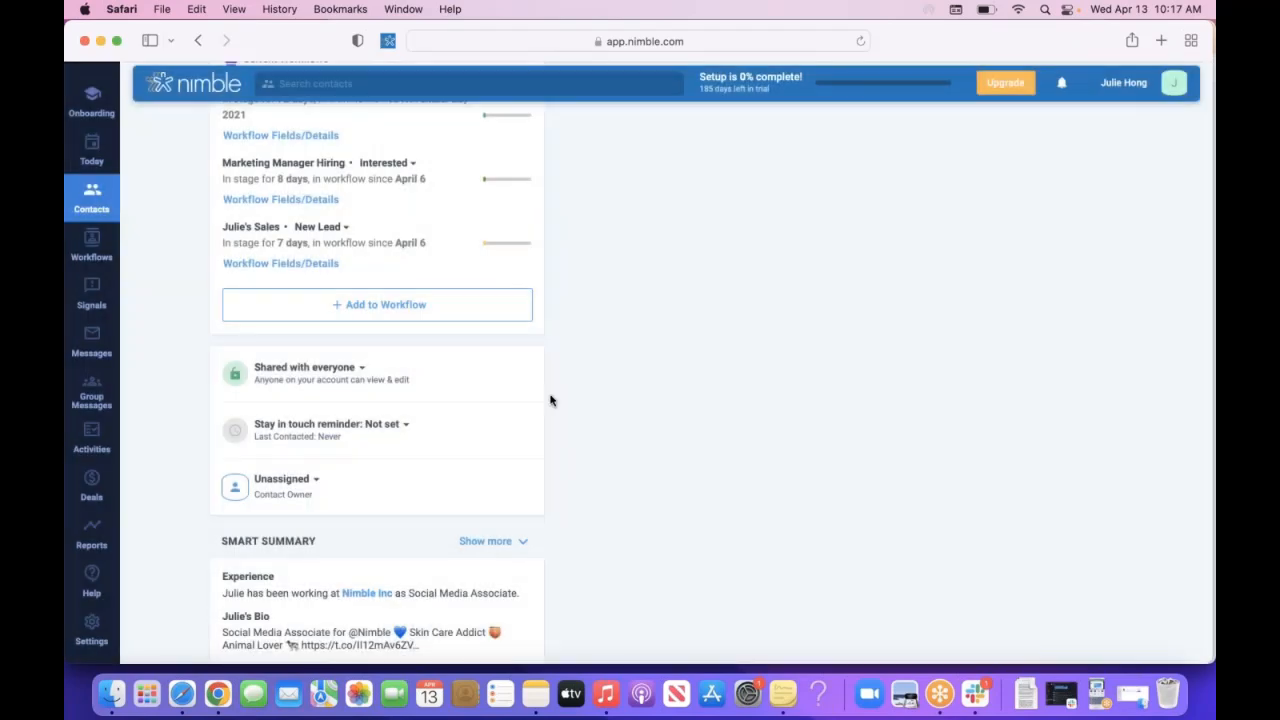
- Start reordering the contact record's left panel widgets and move Contact Privacy and Owner above Current Opportunities
scroll(549, 400, "up", 10)
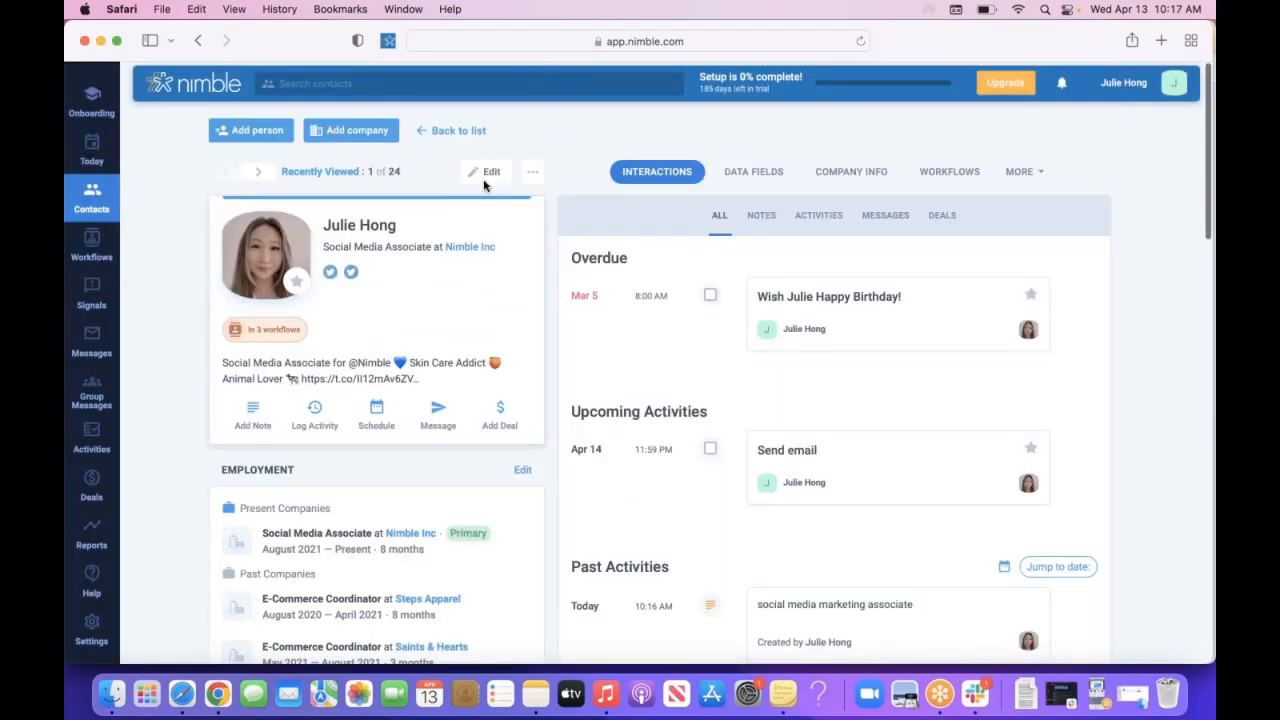
left_click(535, 174)
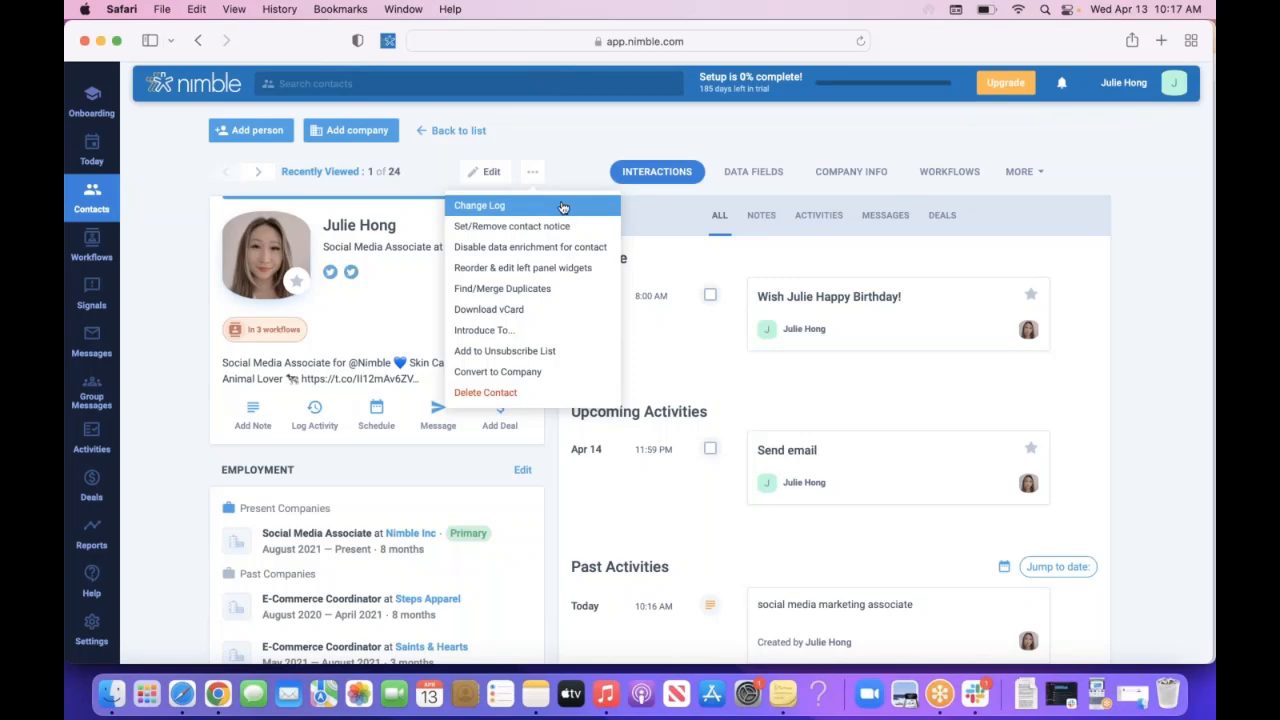
left_click(590, 277)
scroll(590, 277, "down", 5)
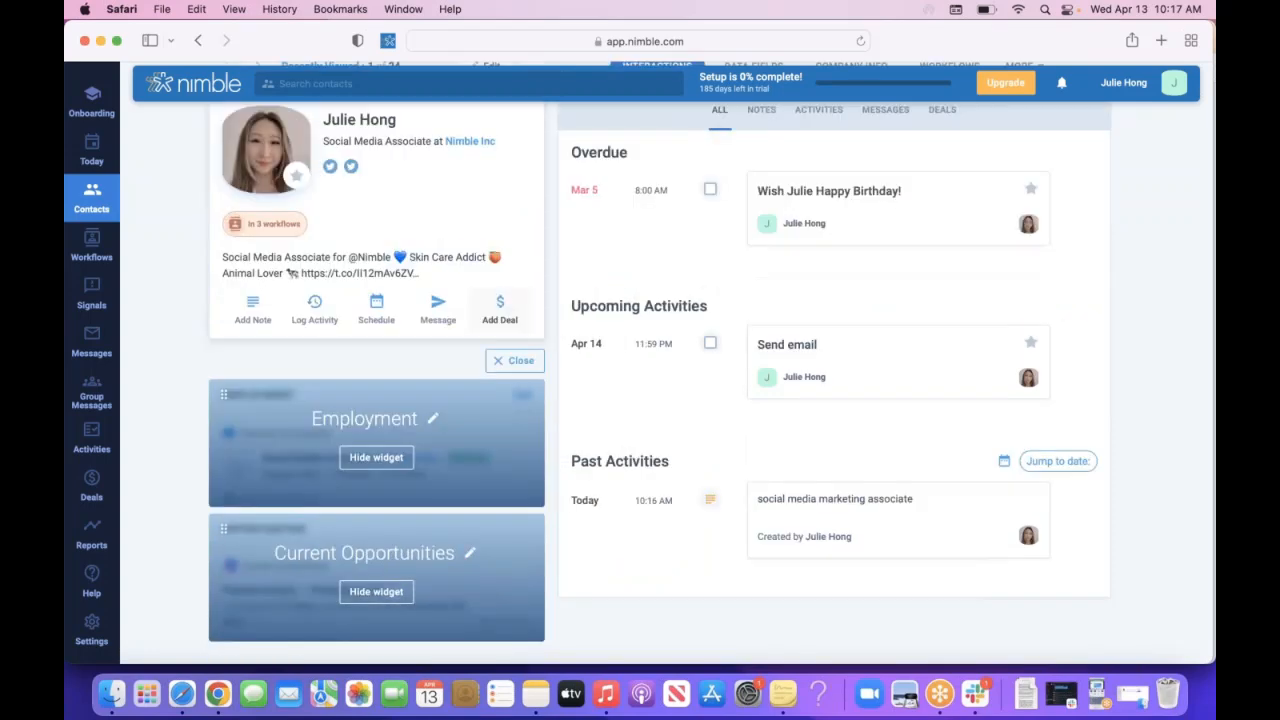
scroll(263, 329, "down", 1)
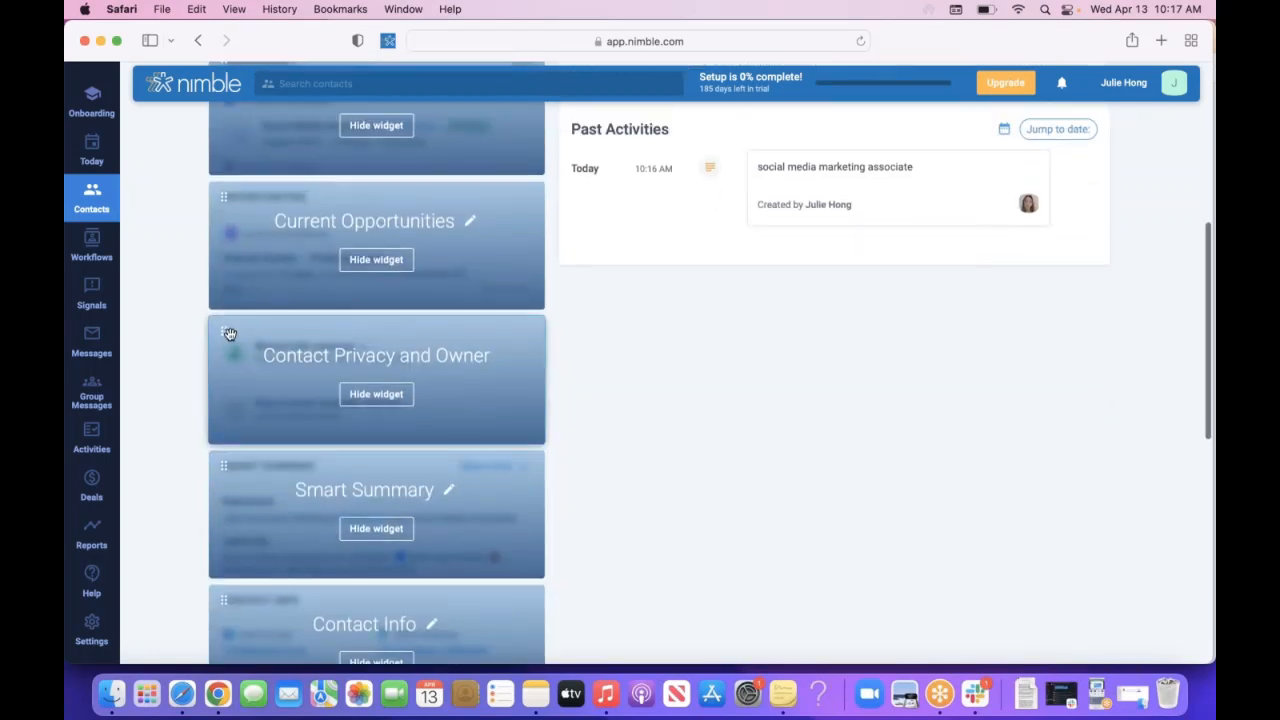
left_click_drag(232, 299, 223, 201)
left_click_drag(223, 201, 376, 357)
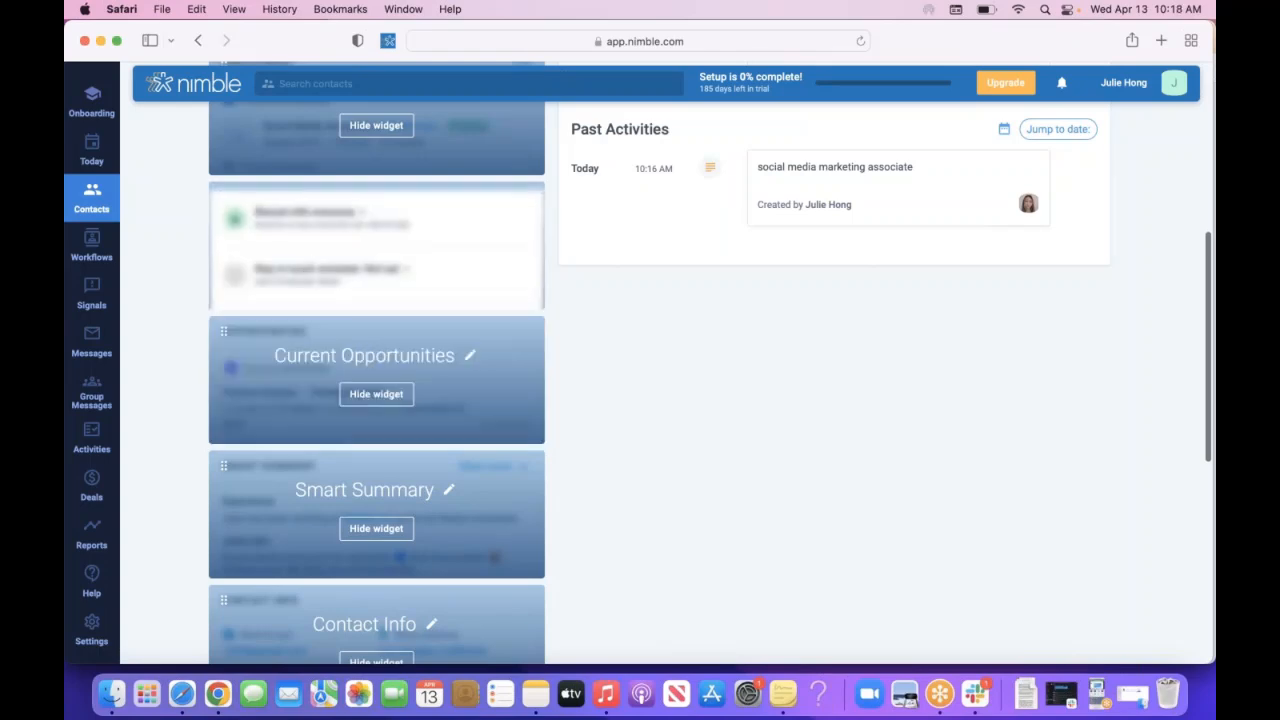
- Open the Current Opportunities widget's name for editing, keep the name as it is and finish customizing the widgets
left_click(471, 359)
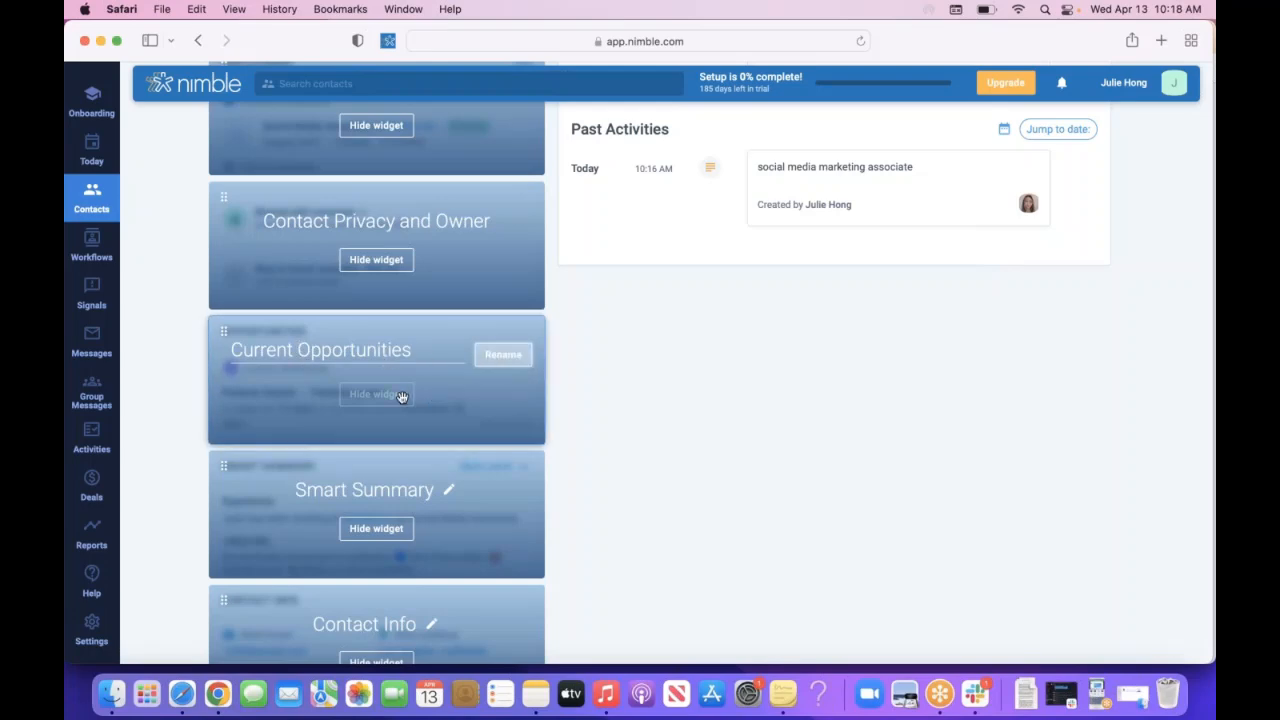
left_click(528, 357)
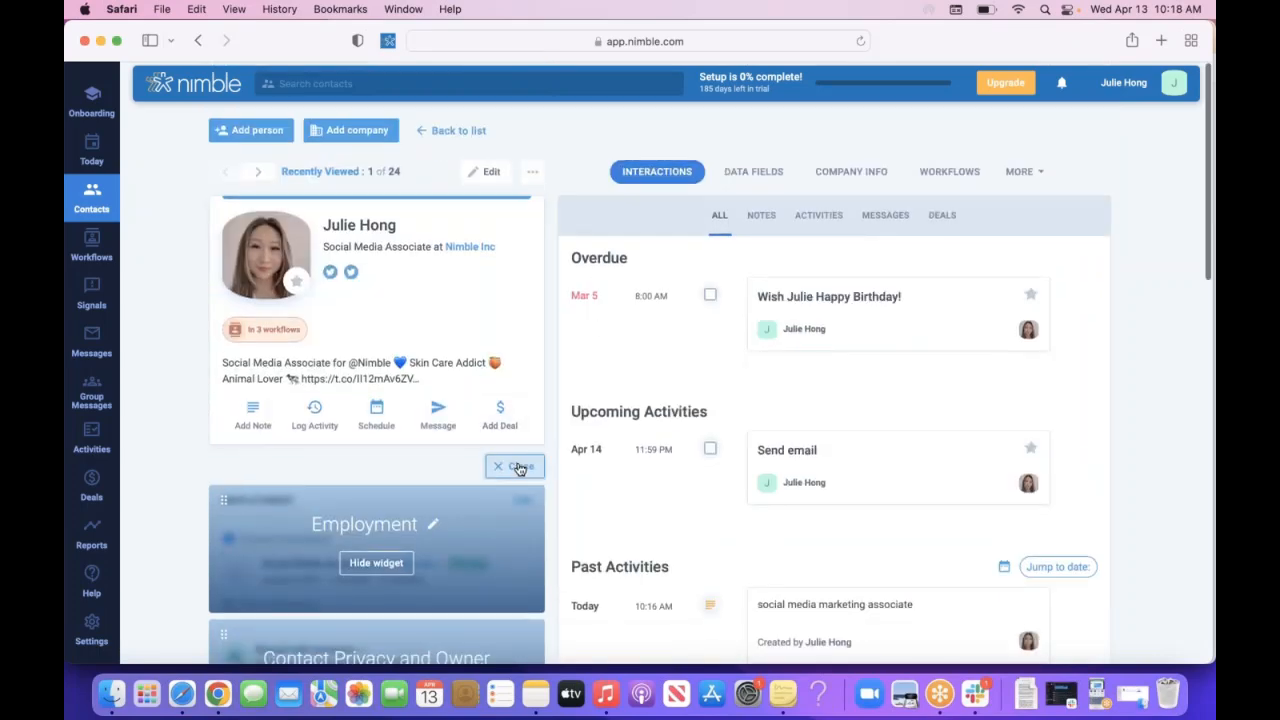
left_click(519, 467)
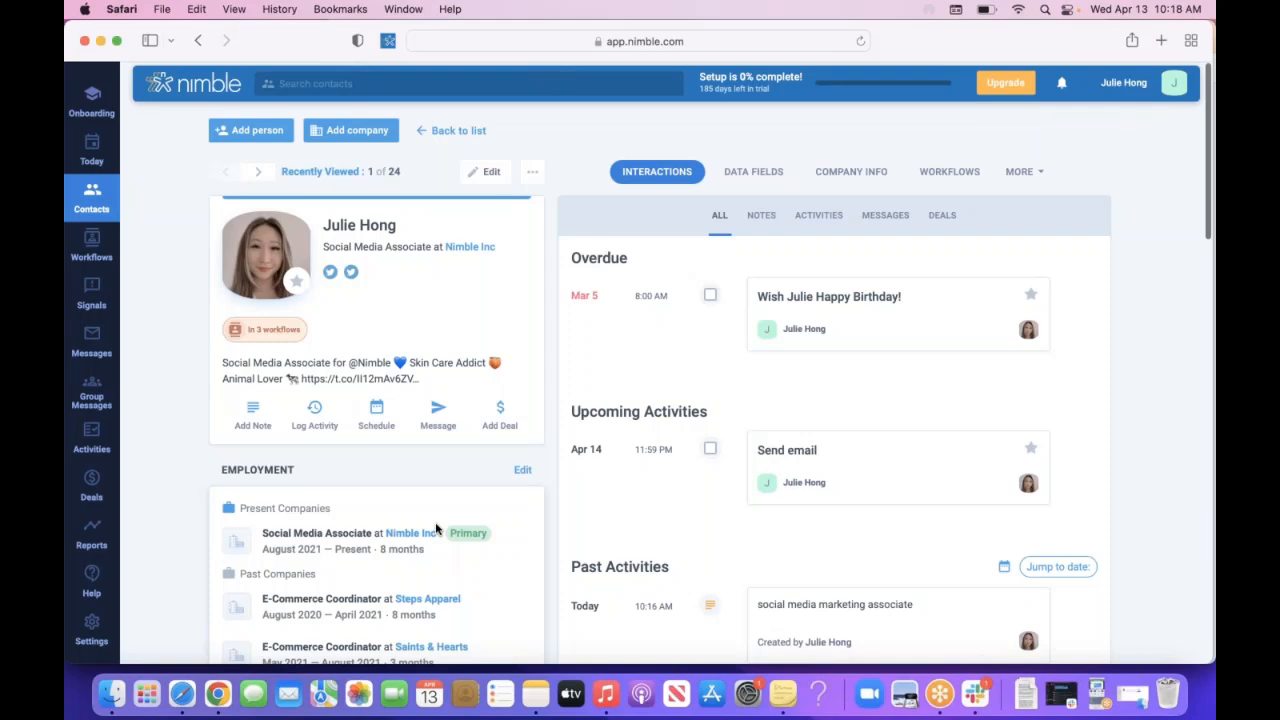
- Look through the record's remaining sections and assign the account user as the contact's owner
scroll(436, 529, "down", 1)
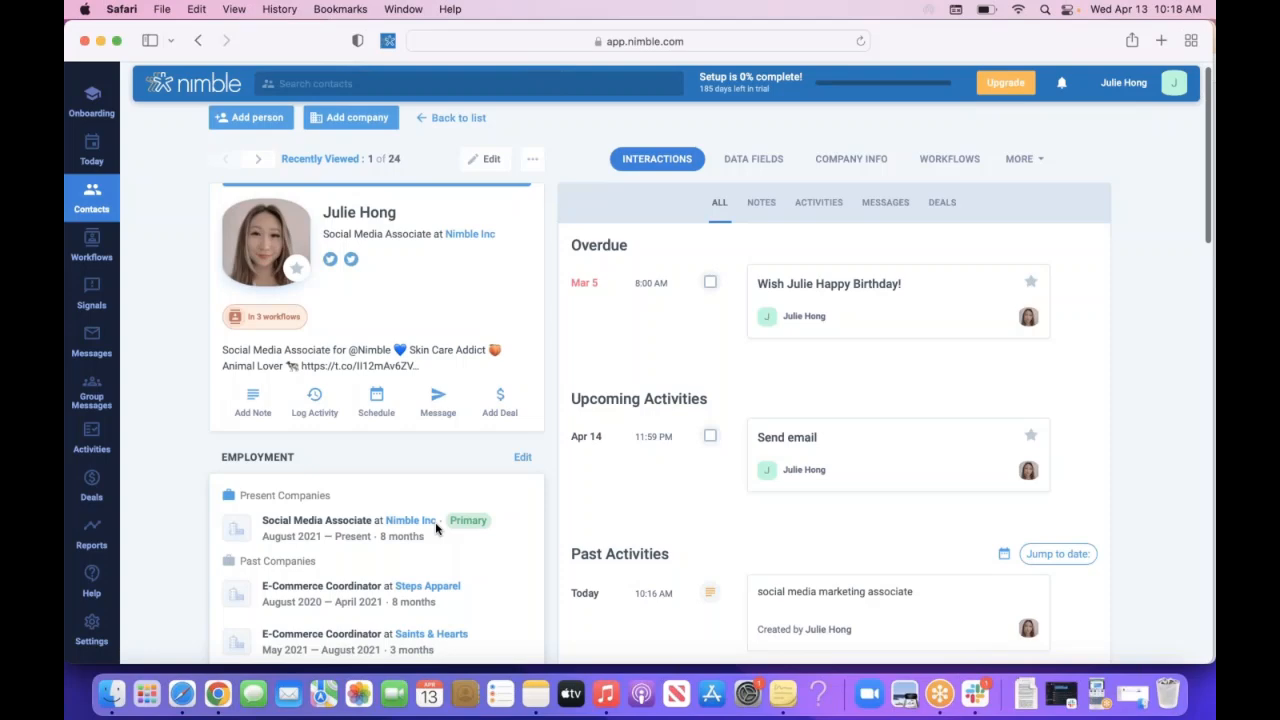
scroll(436, 529, "down", 15)
scroll(436, 529, "up", 5)
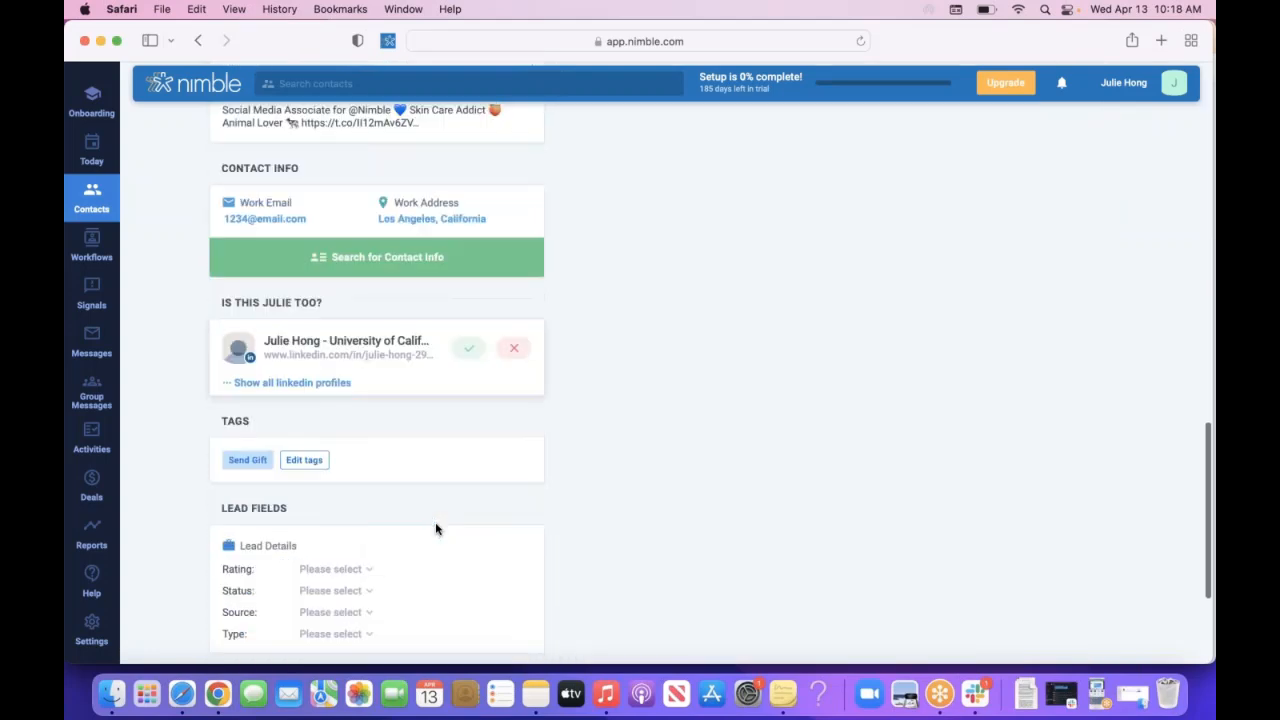
scroll(436, 529, "down", 6)
scroll(436, 529, "up", 8)
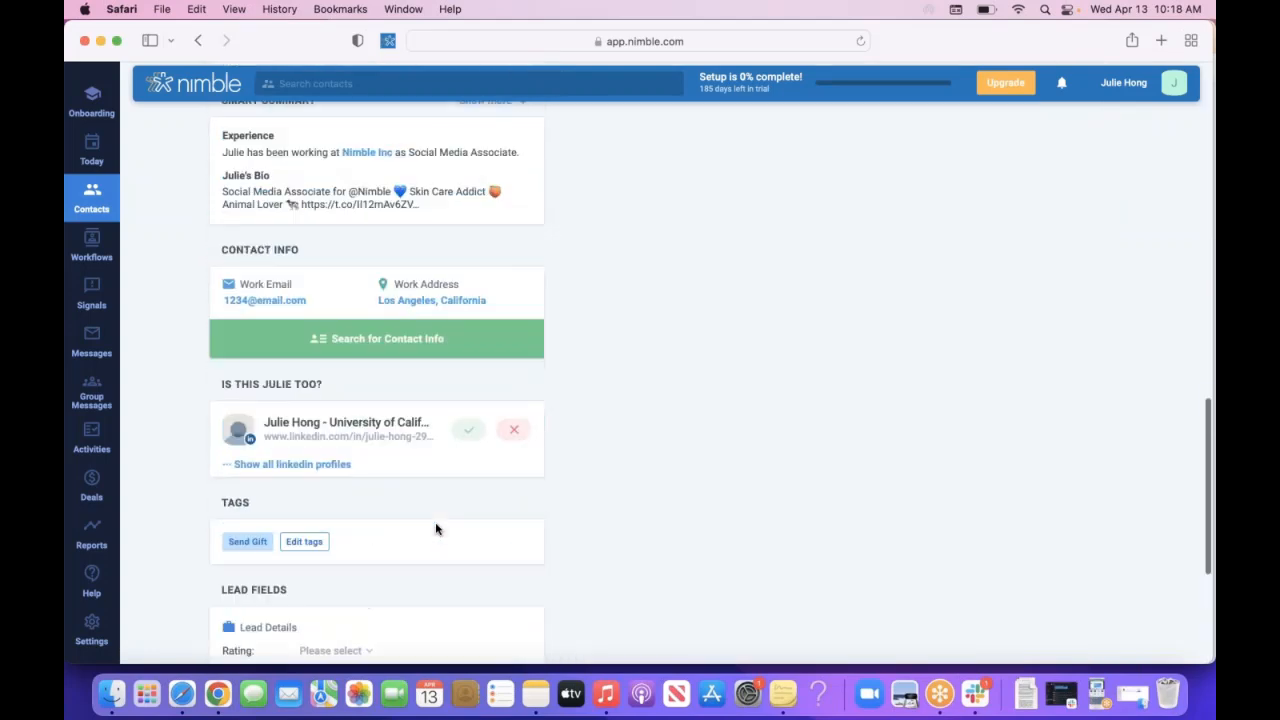
scroll(436, 529, "down", 3)
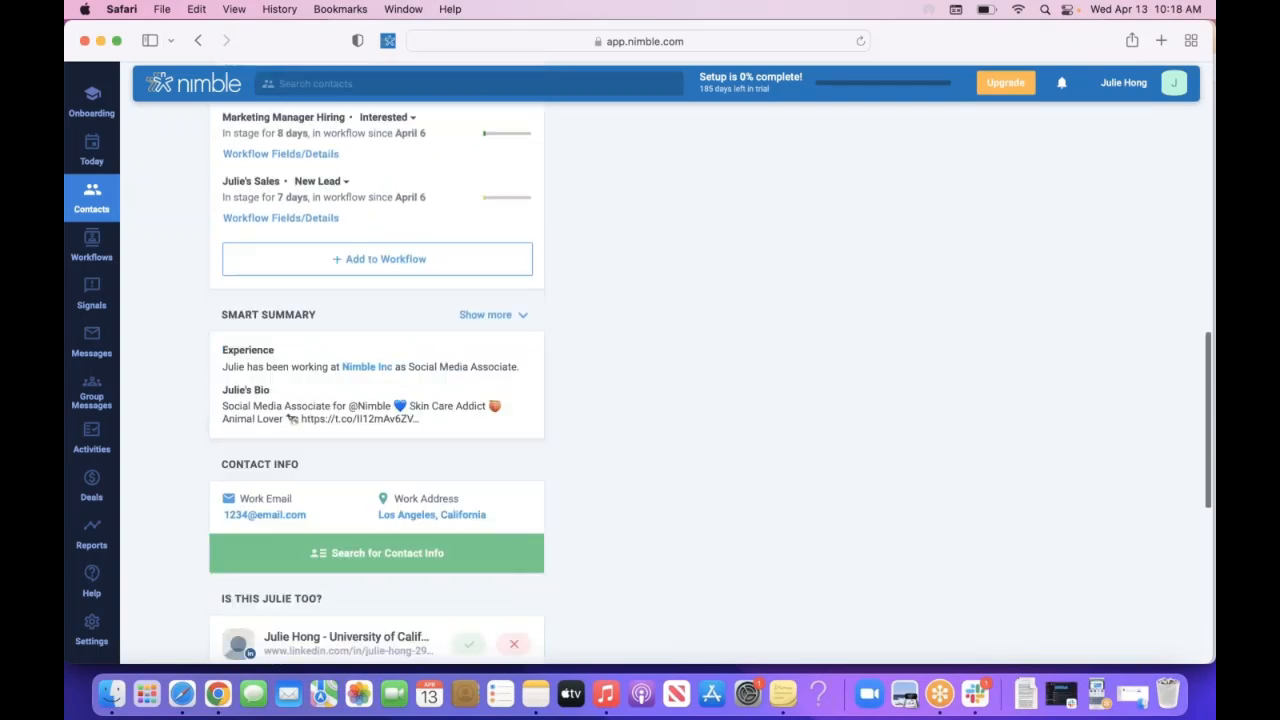
scroll(436, 529, "up", 8)
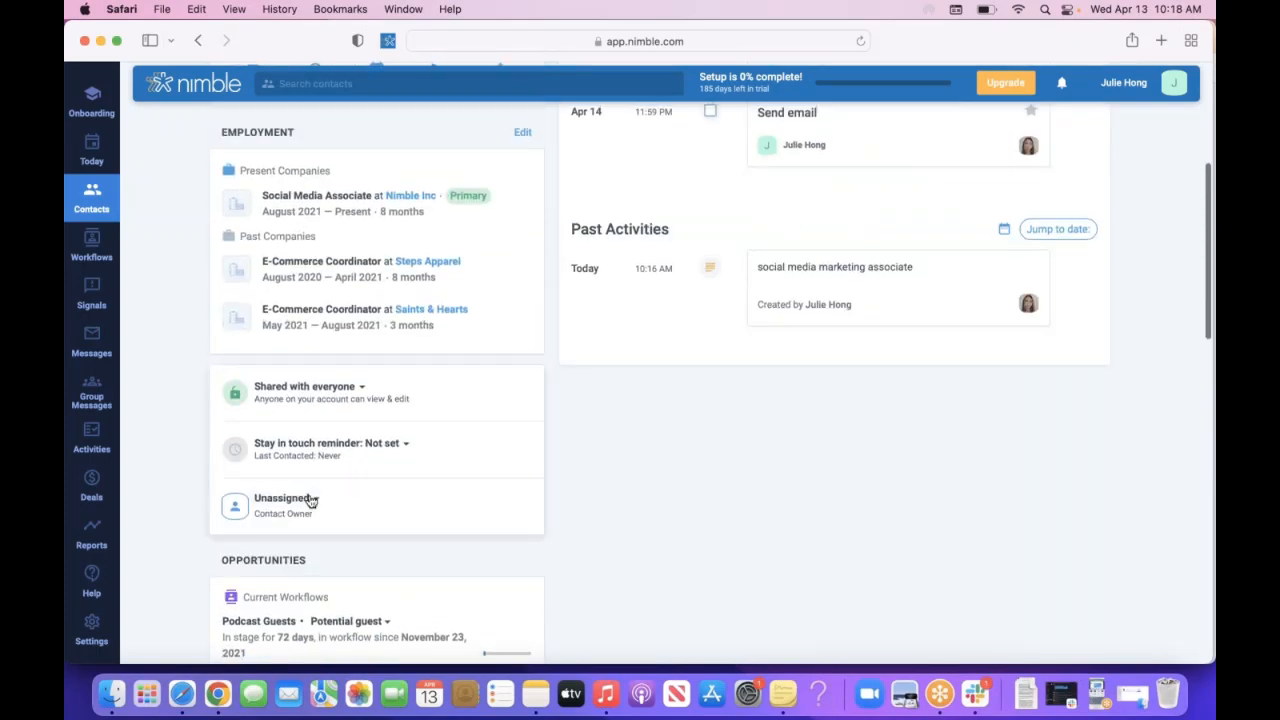
left_click(312, 500)
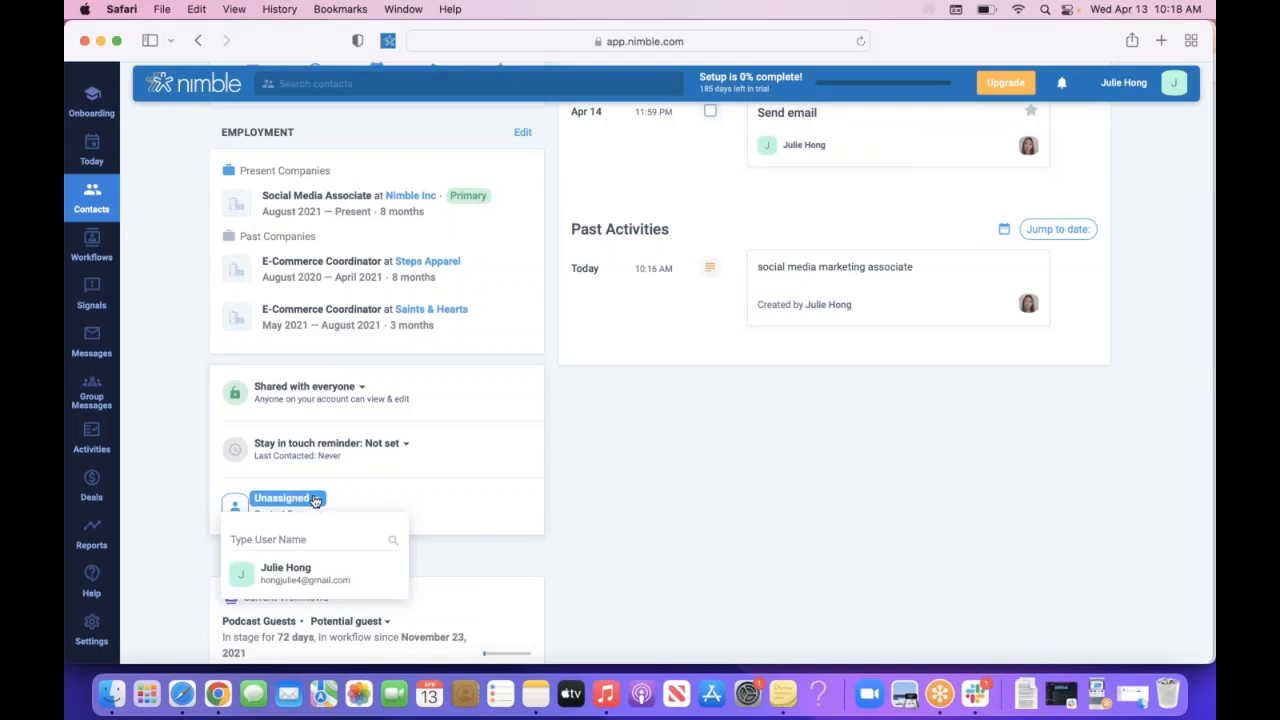
left_click(303, 584)
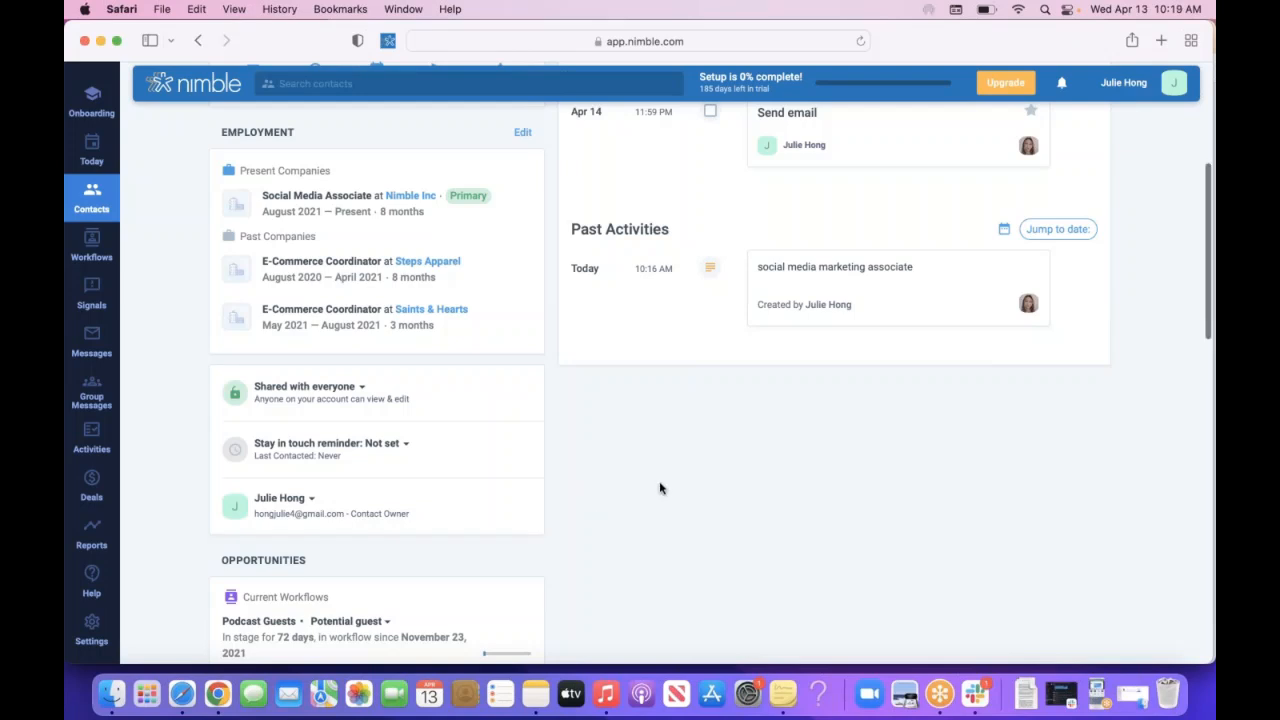
- Browse the contact's interactions by notes, activities, messages and deals, and show the activity type filter's options
scroll(660, 486, "up", 5)
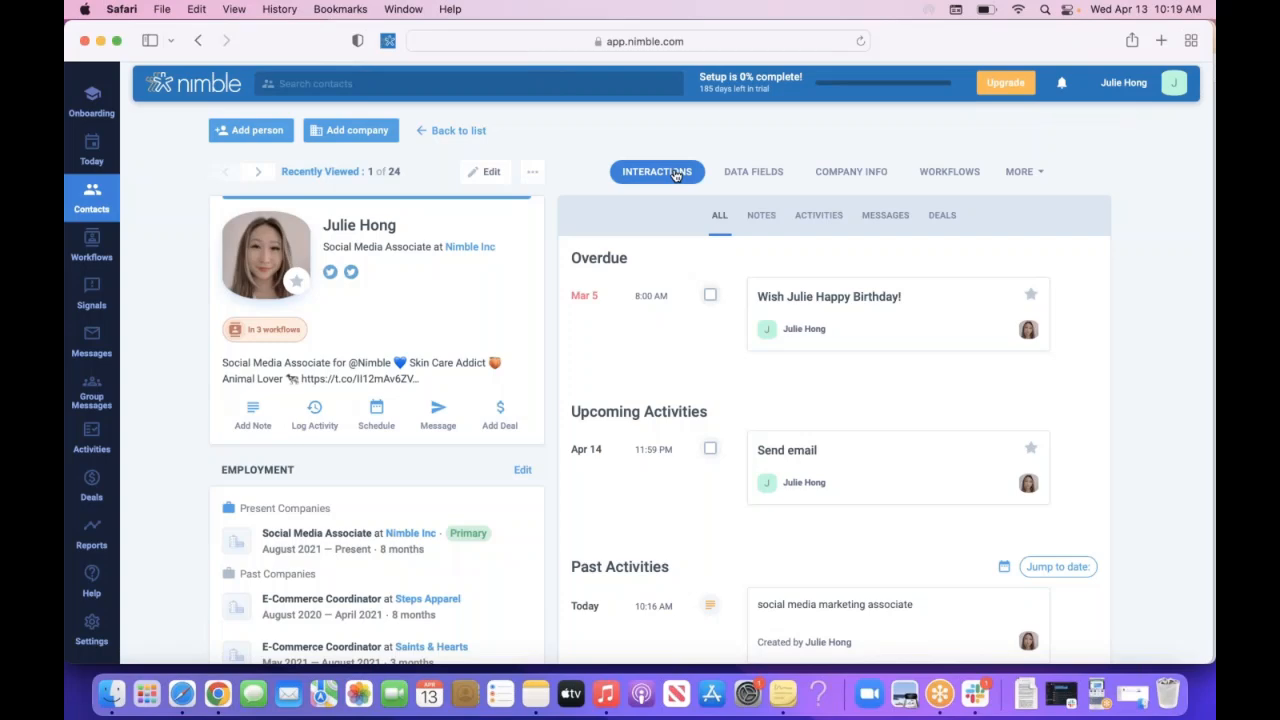
left_click(763, 216)
left_click(820, 216)
left_click(885, 215)
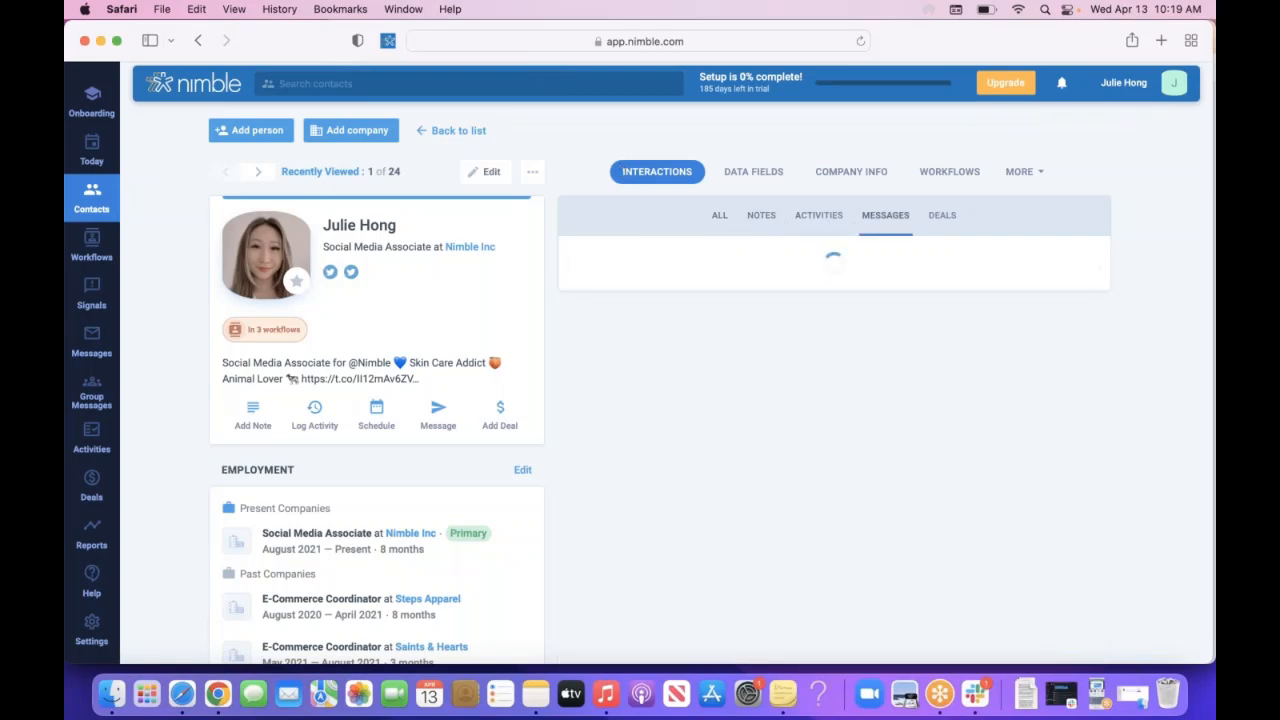
left_click(942, 215)
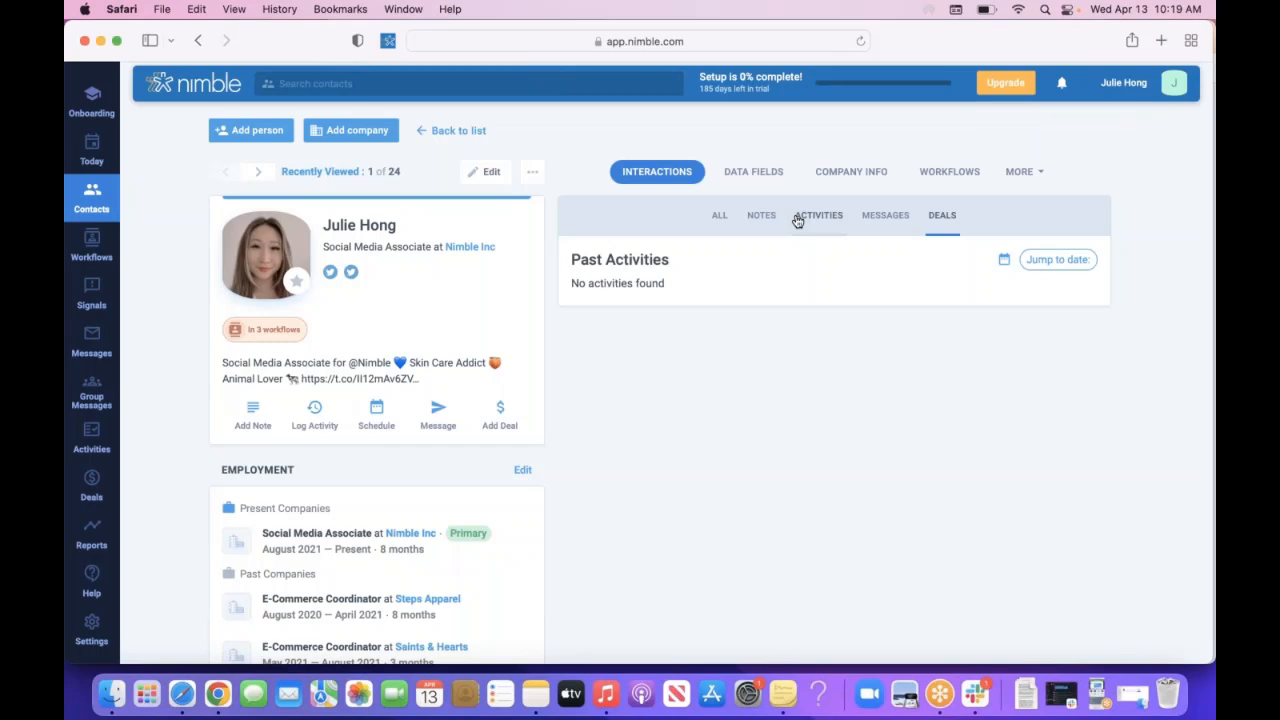
left_click(821, 215)
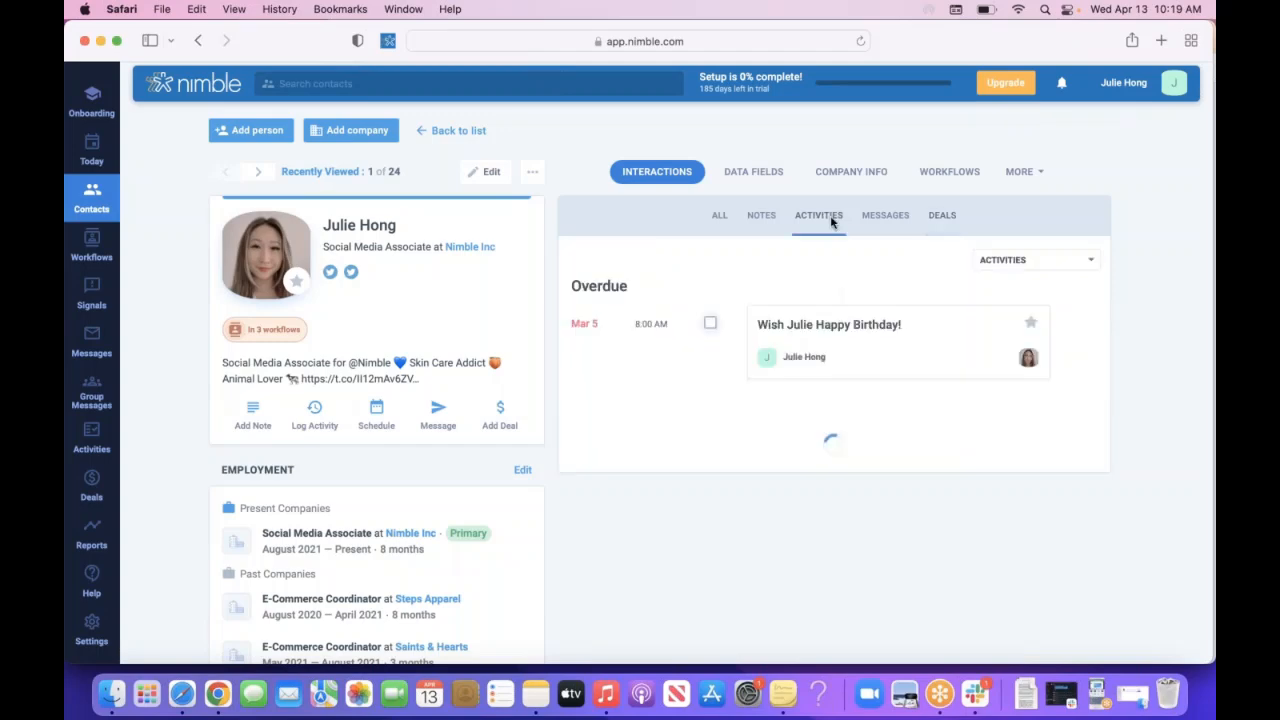
left_click(1093, 262)
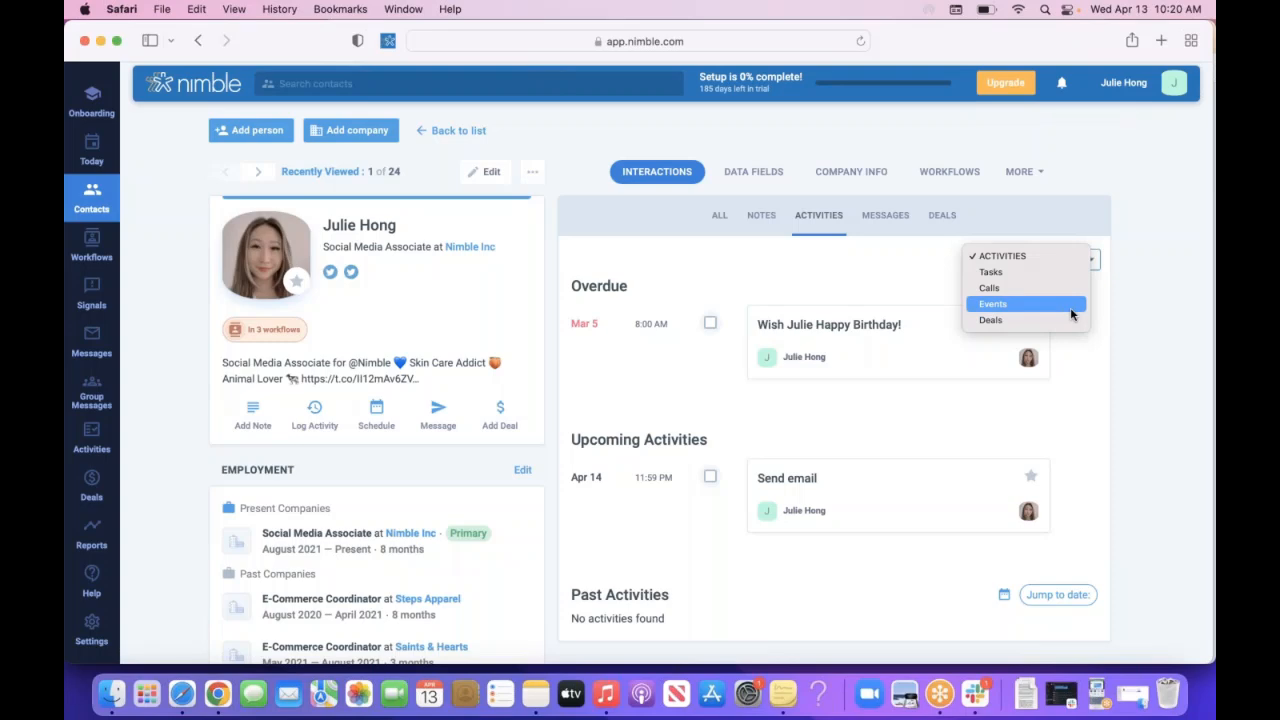
- View the contact's message interactions and open the calendar for jumping to a date
left_click(886, 215)
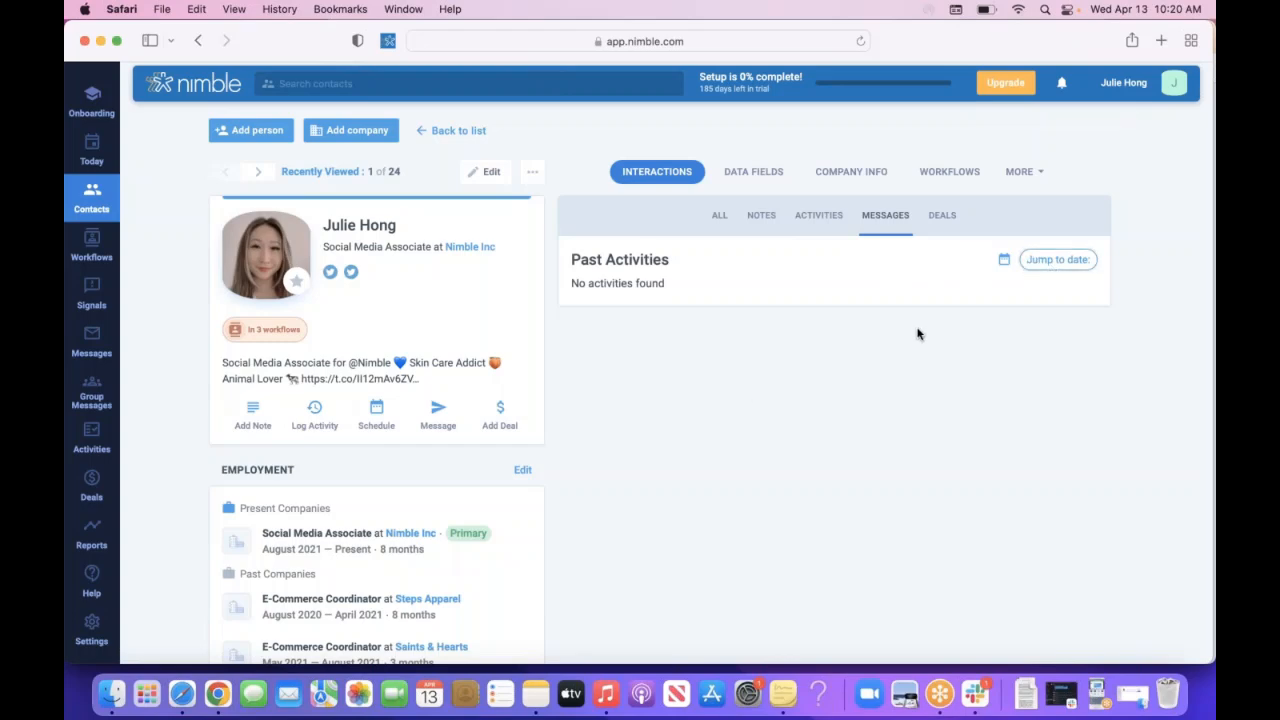
left_click(1062, 263)
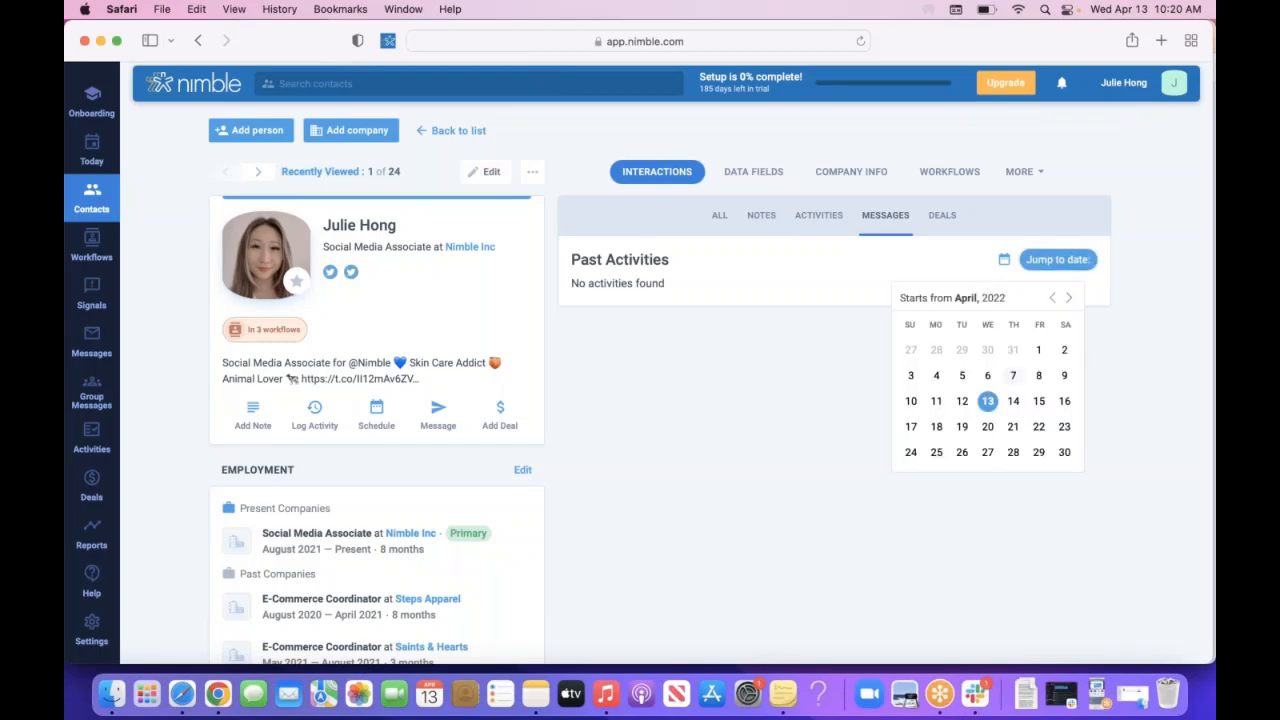
left_click(1138, 248)
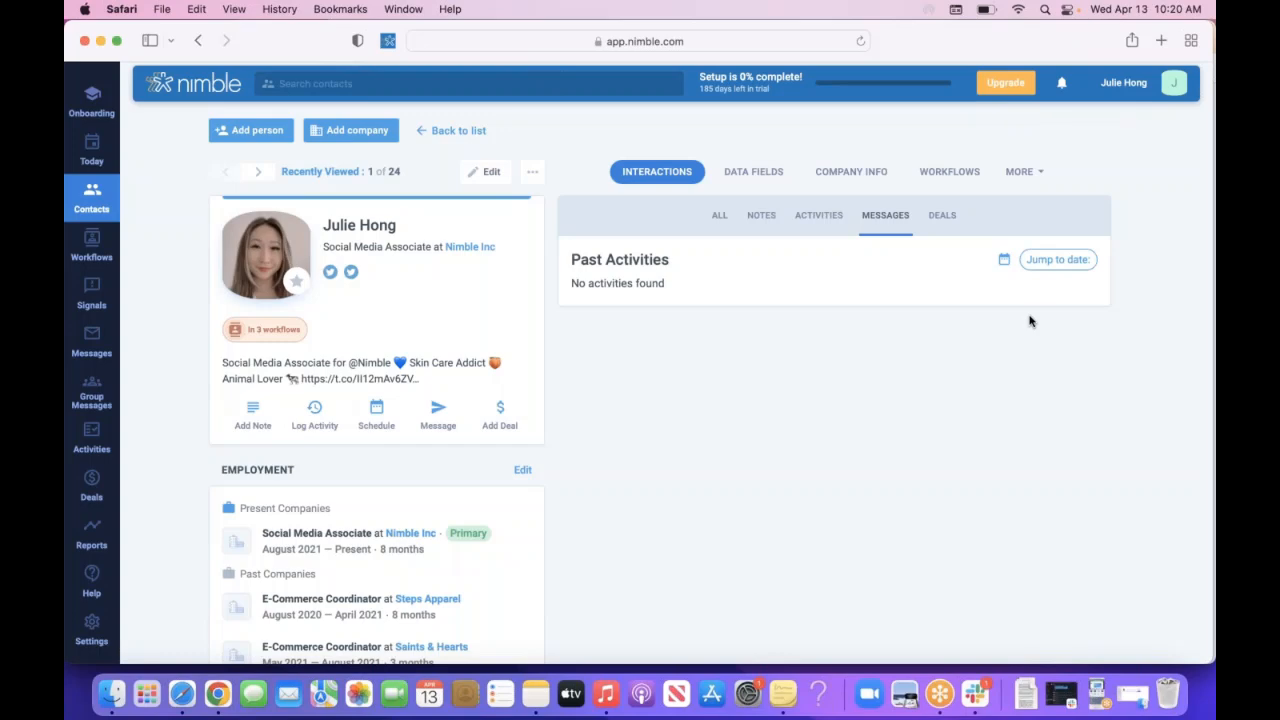
left_click(1058, 260)
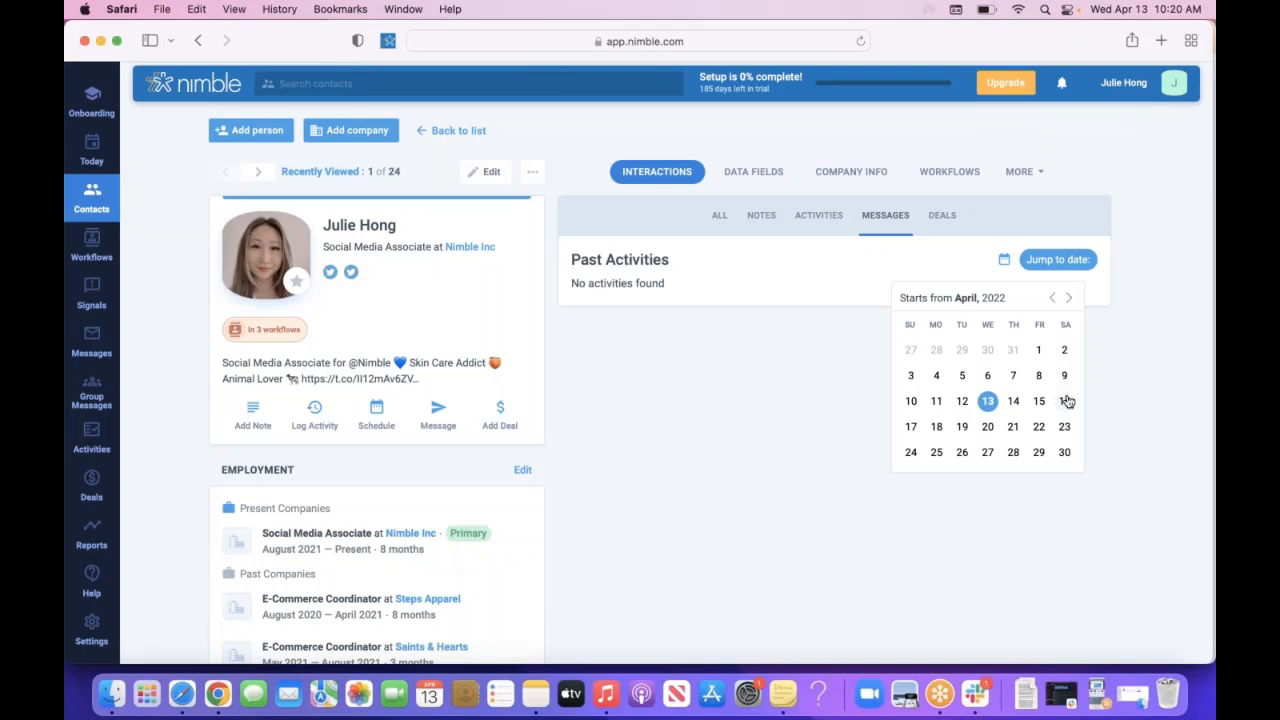
- Search the contact's notes for "social media" and clear the search again
left_click(761, 216)
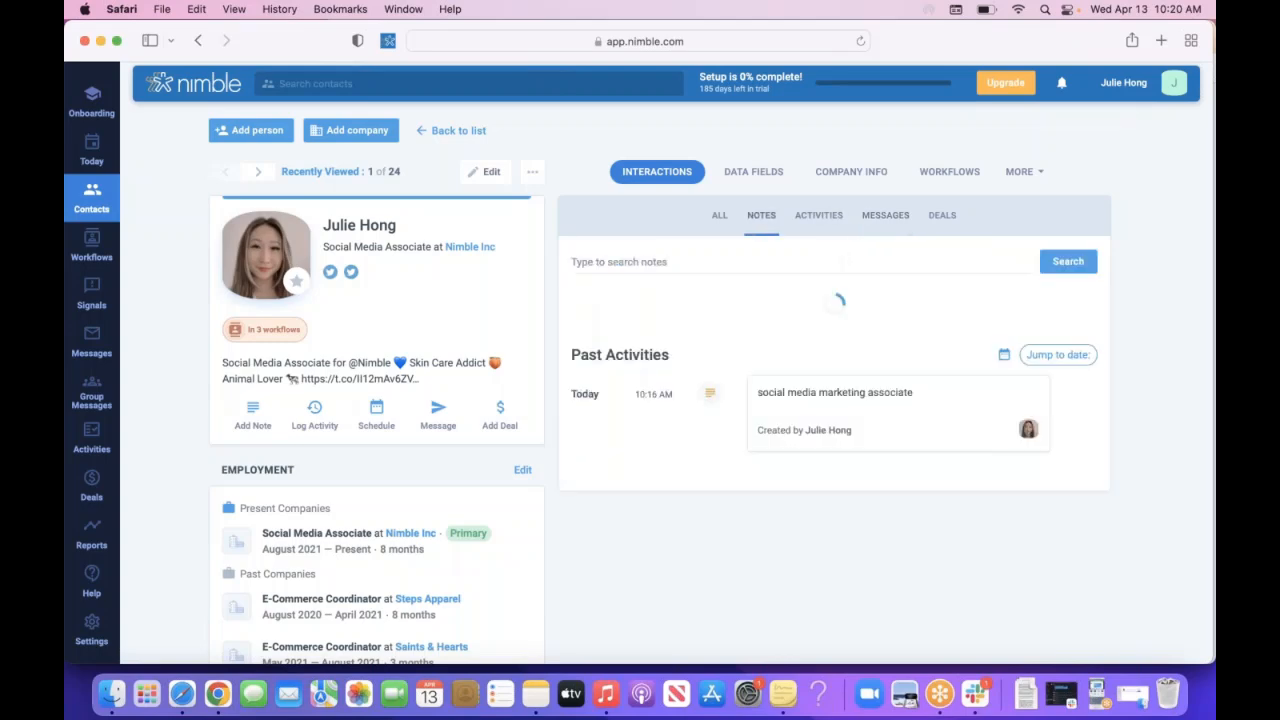
left_click(711, 259)
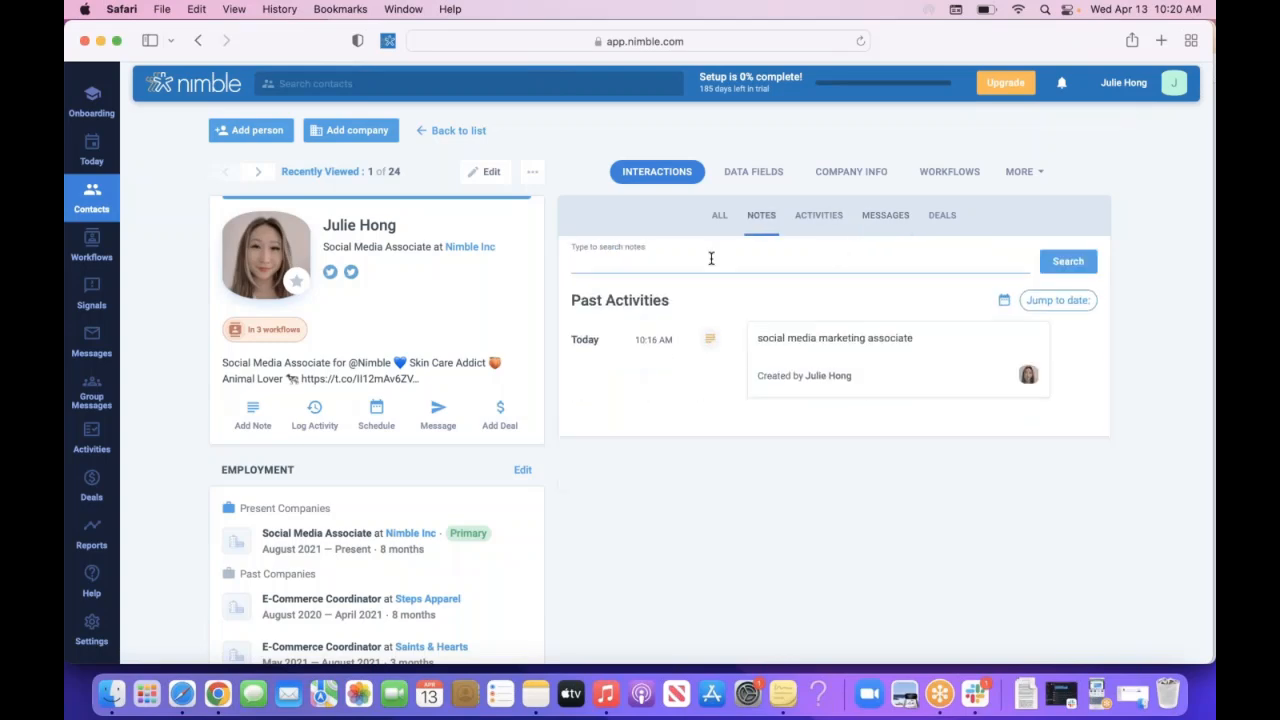
type("socialmedia")
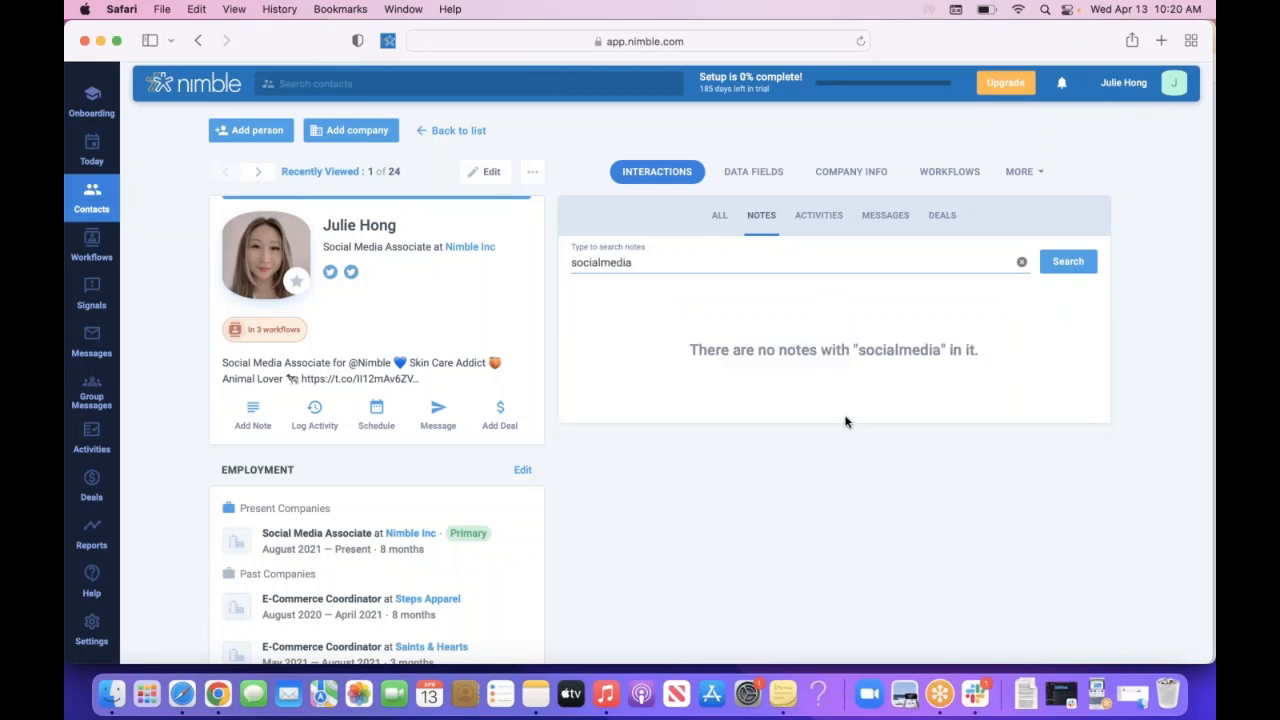
key("BackSpace")
key("BackSpace")
key("BackSpace")
key("BackSpace")
key("BackSpace")
key("BackSpace")
type("l media")
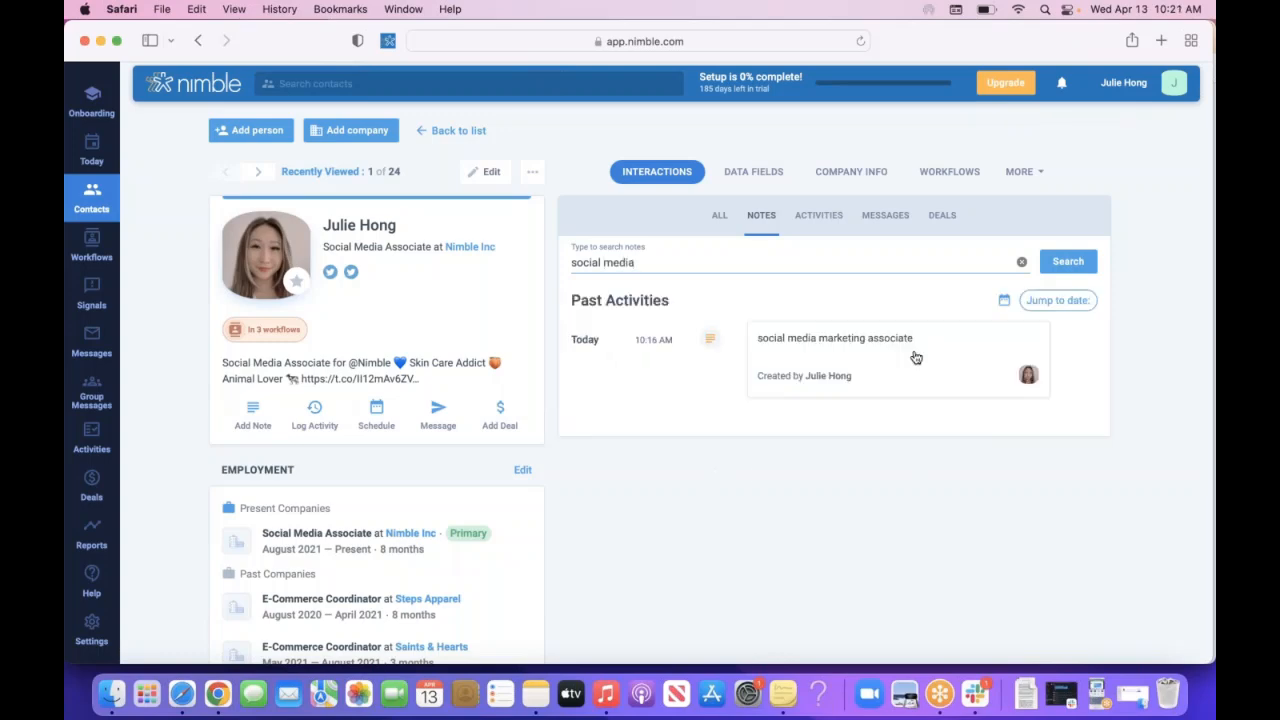
left_click(1022, 262)
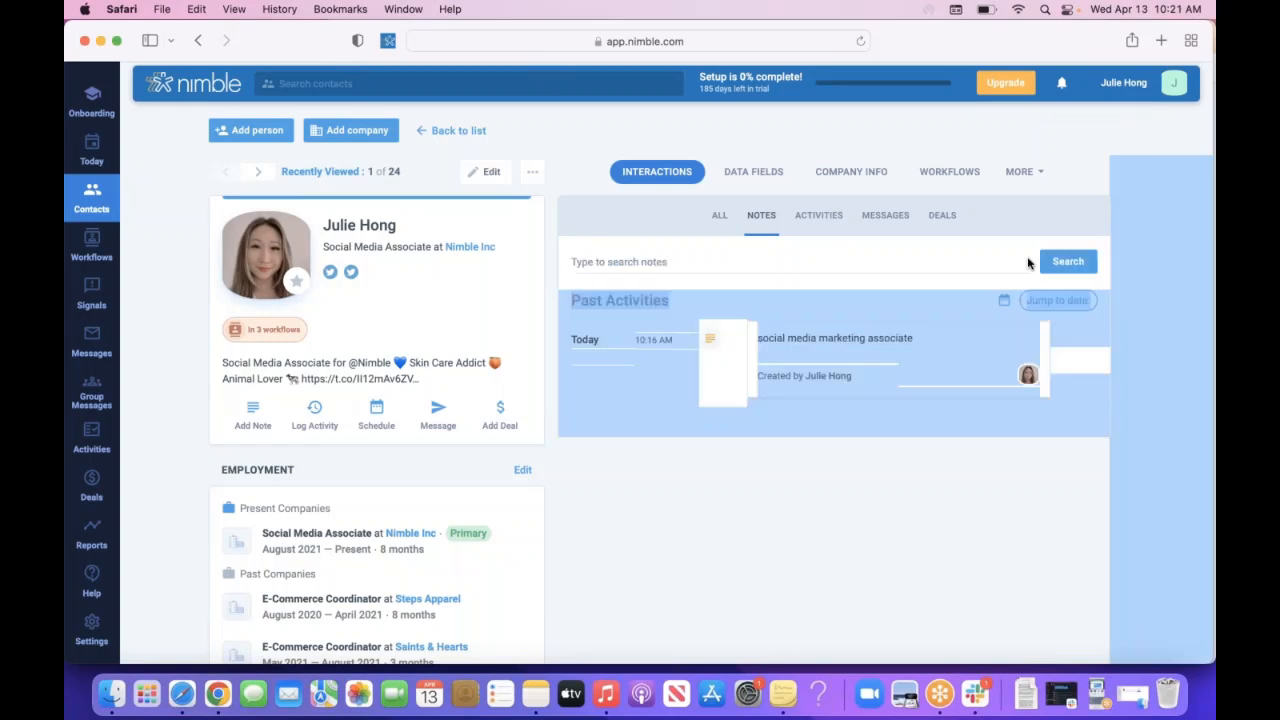
left_click(1002, 134)
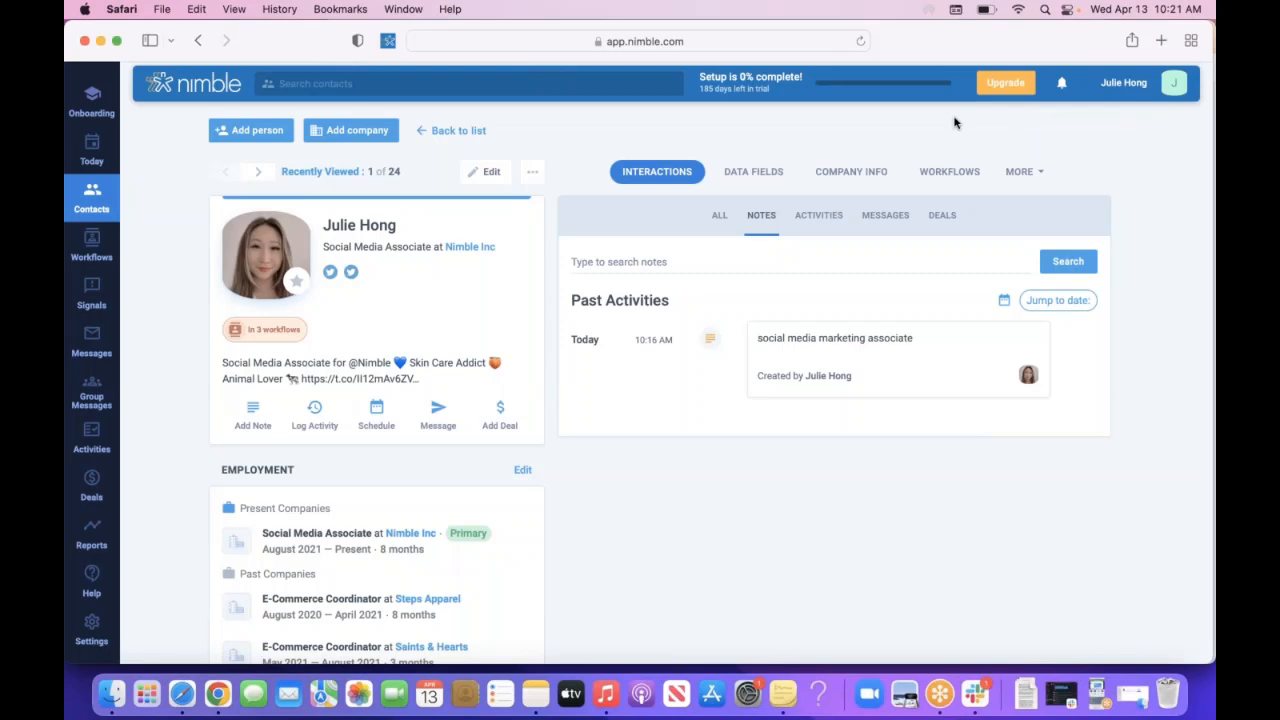
- View the contact's deal interactions and look through the person info in its data fields, from employment down to birthday
left_click(941, 228)
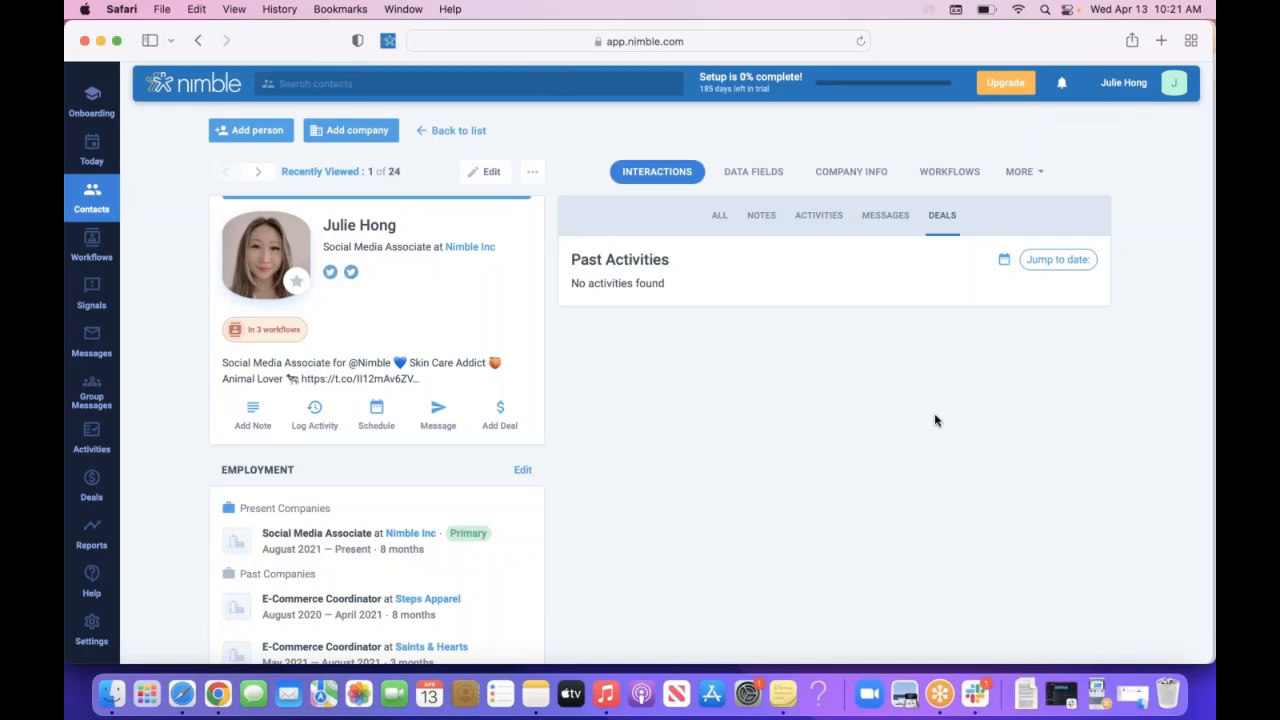
left_click(755, 174)
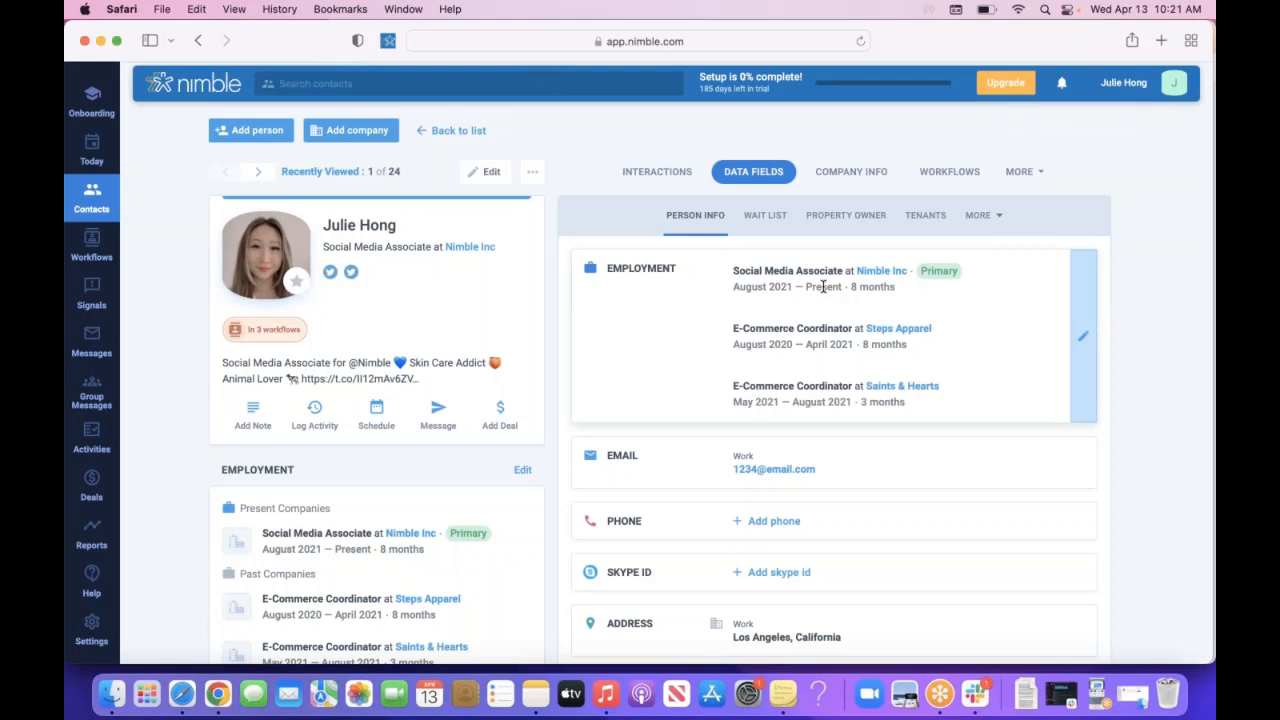
scroll(1080, 300, "down", 5)
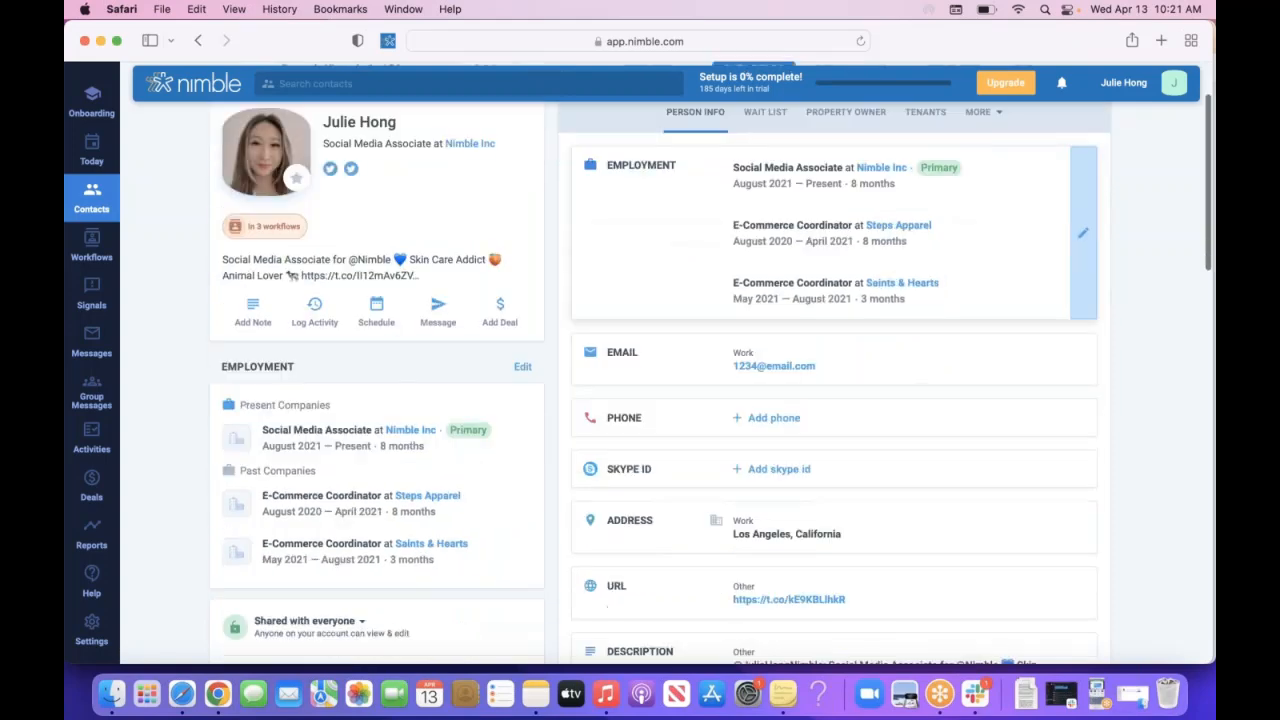
scroll(1080, 300, "down", 10)
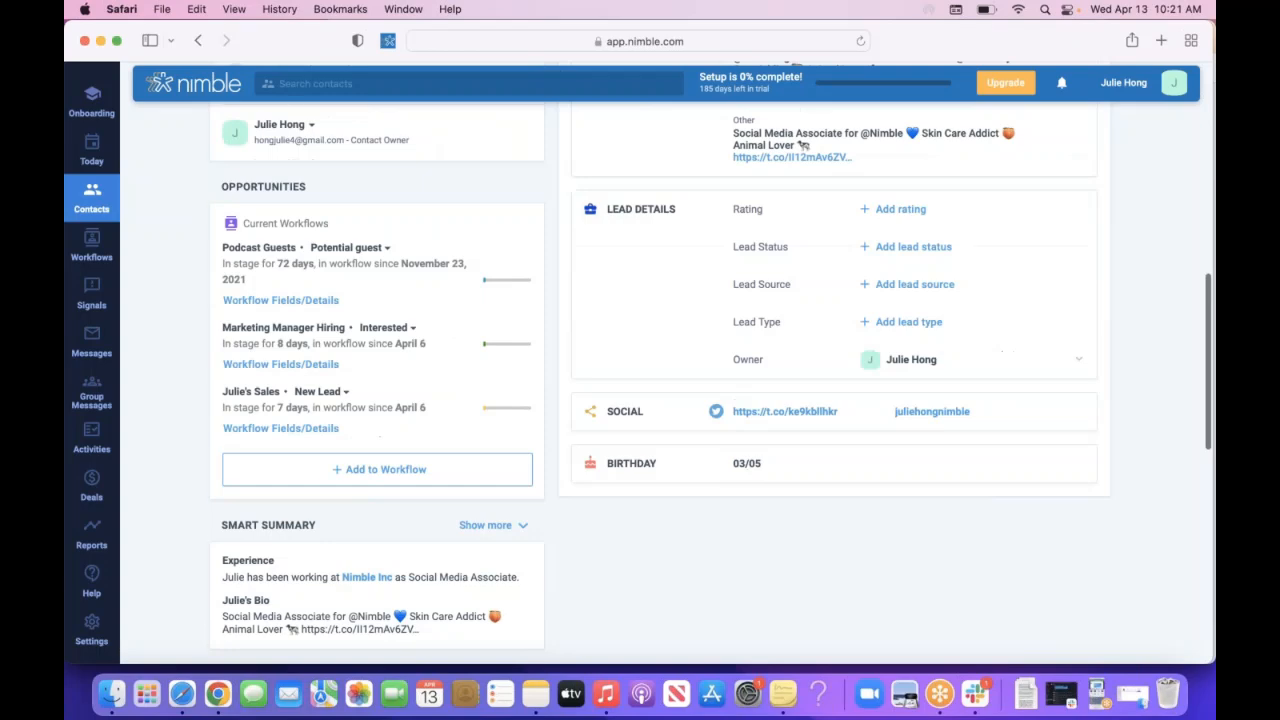
scroll(800, 450, "up", 7)
scroll(800, 450, "down", 6)
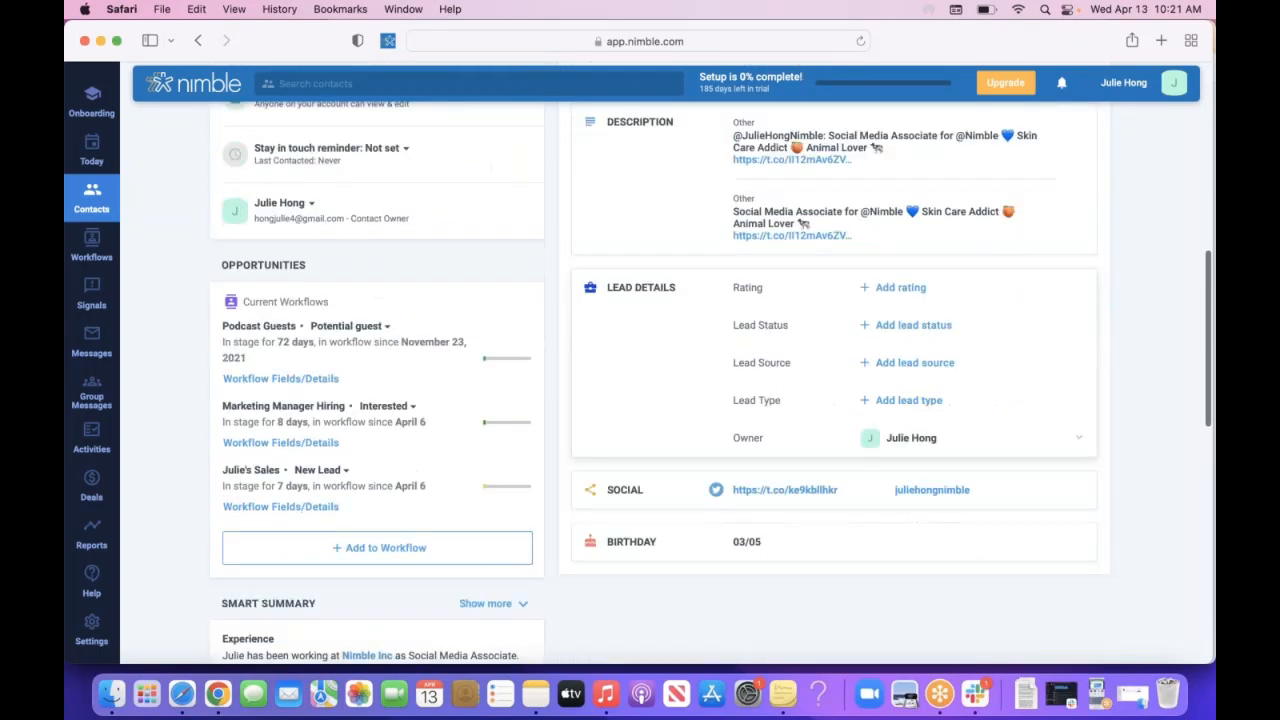
scroll(800, 450, "up", 1)
scroll(1080, 450, "up", 6)
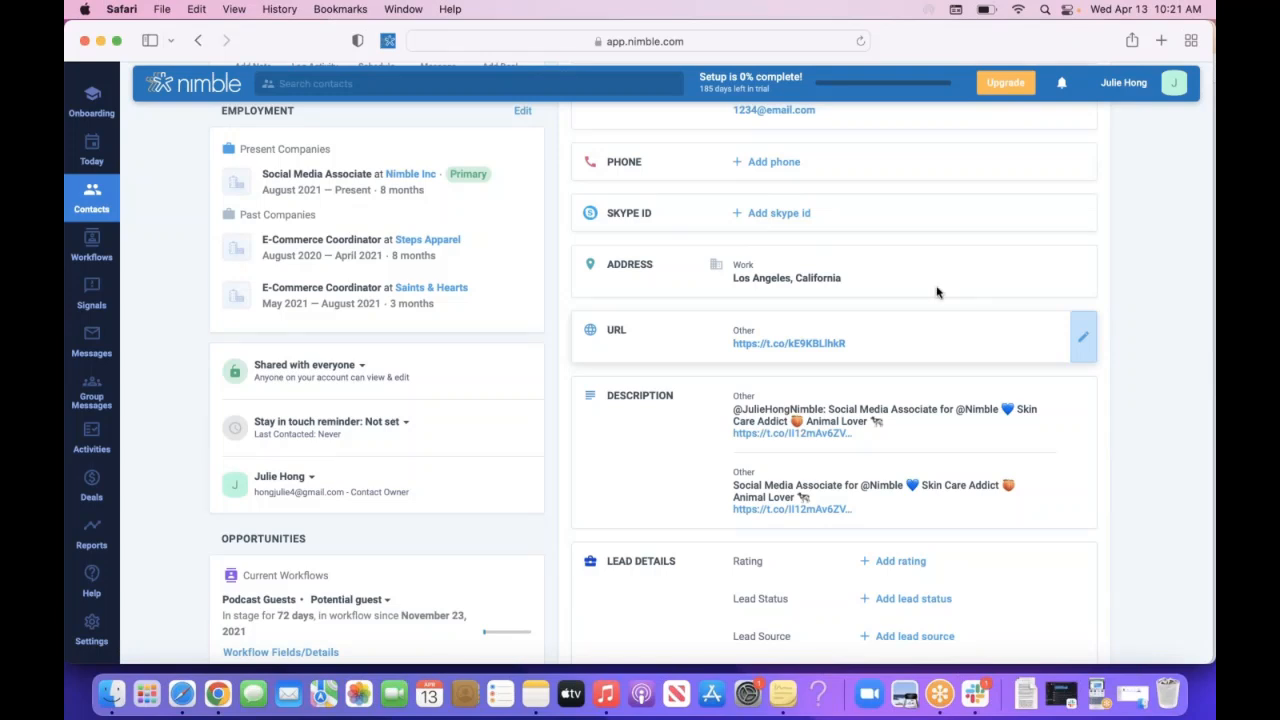
scroll(934, 287, "up", 5)
scroll(934, 287, "up", 1)
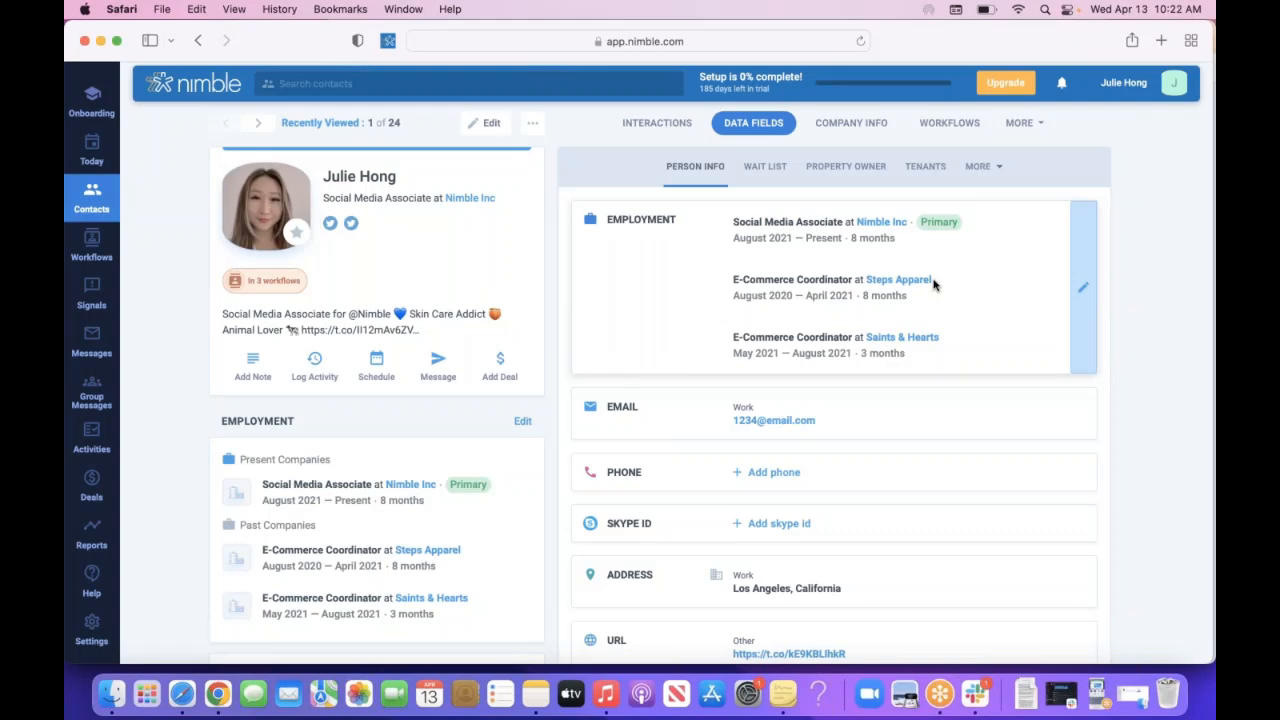
- Show the additional data field categories and record sections, and view the files attached to the contact
left_click(1000, 172)
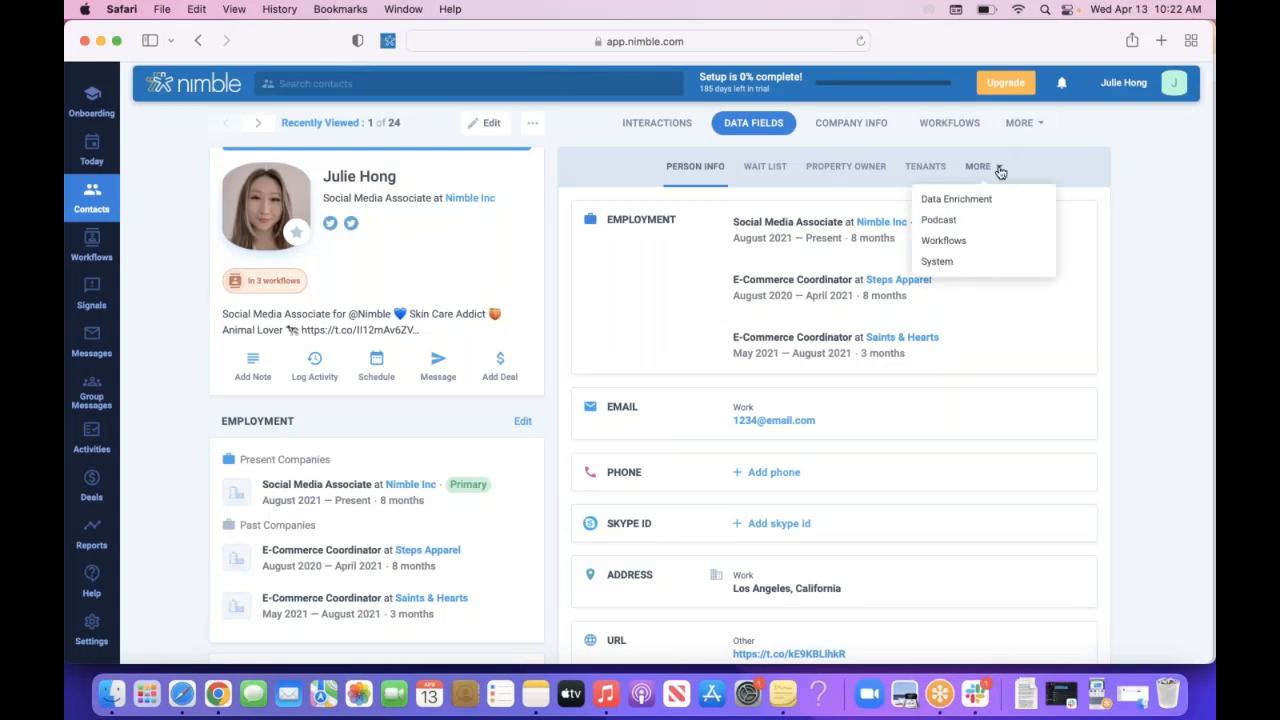
left_click(1029, 130)
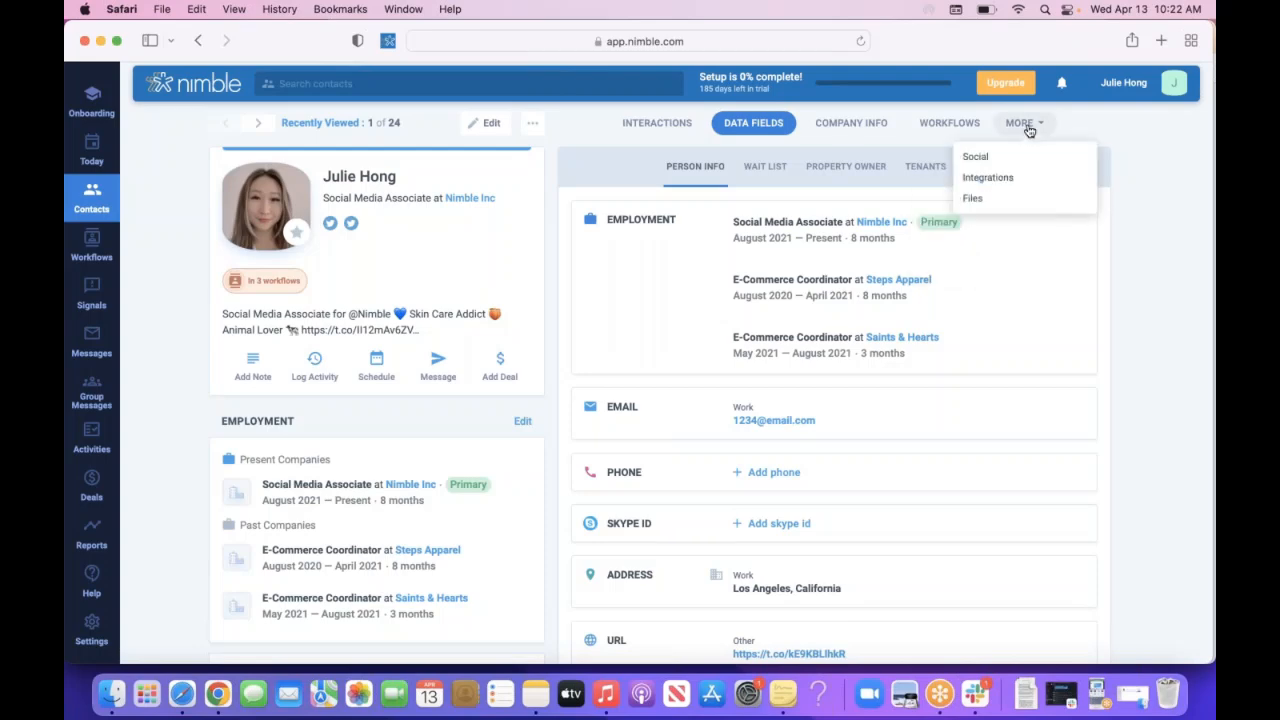
left_click(990, 199)
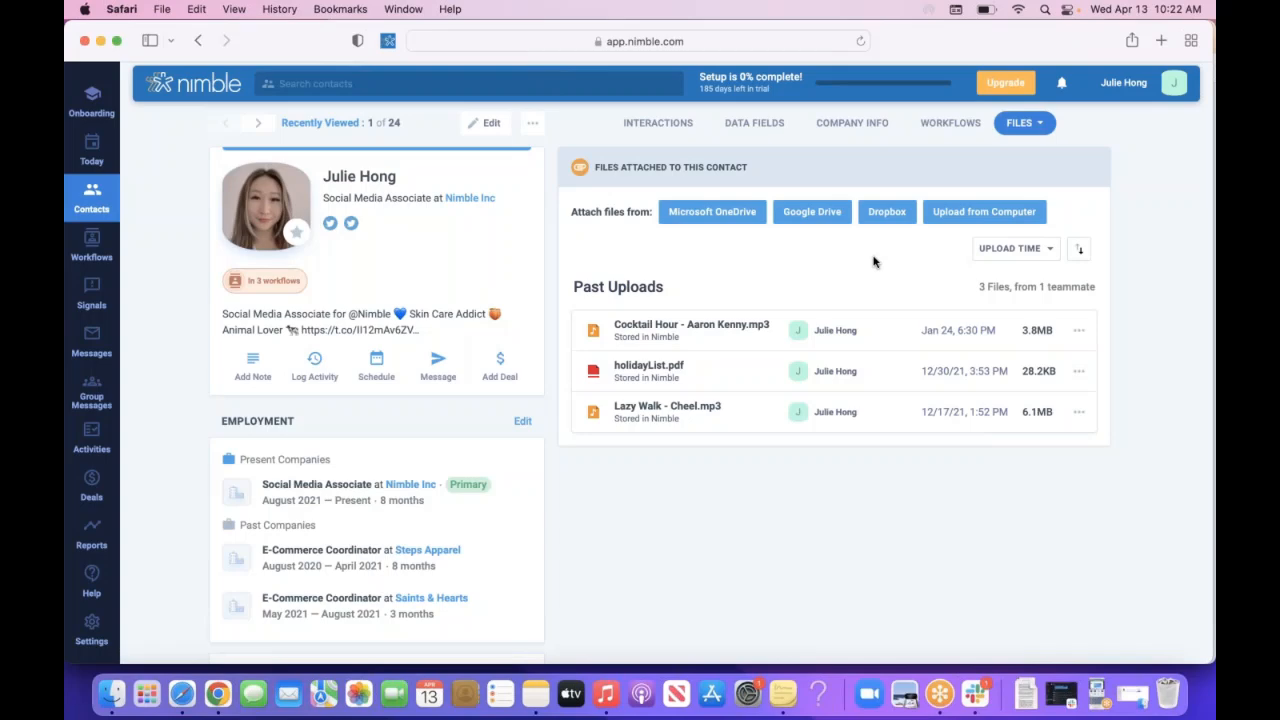
left_click(659, 408)
- Return to the contact list, look over its workflows and segments, and start a new segment search
left_click(88, 213)
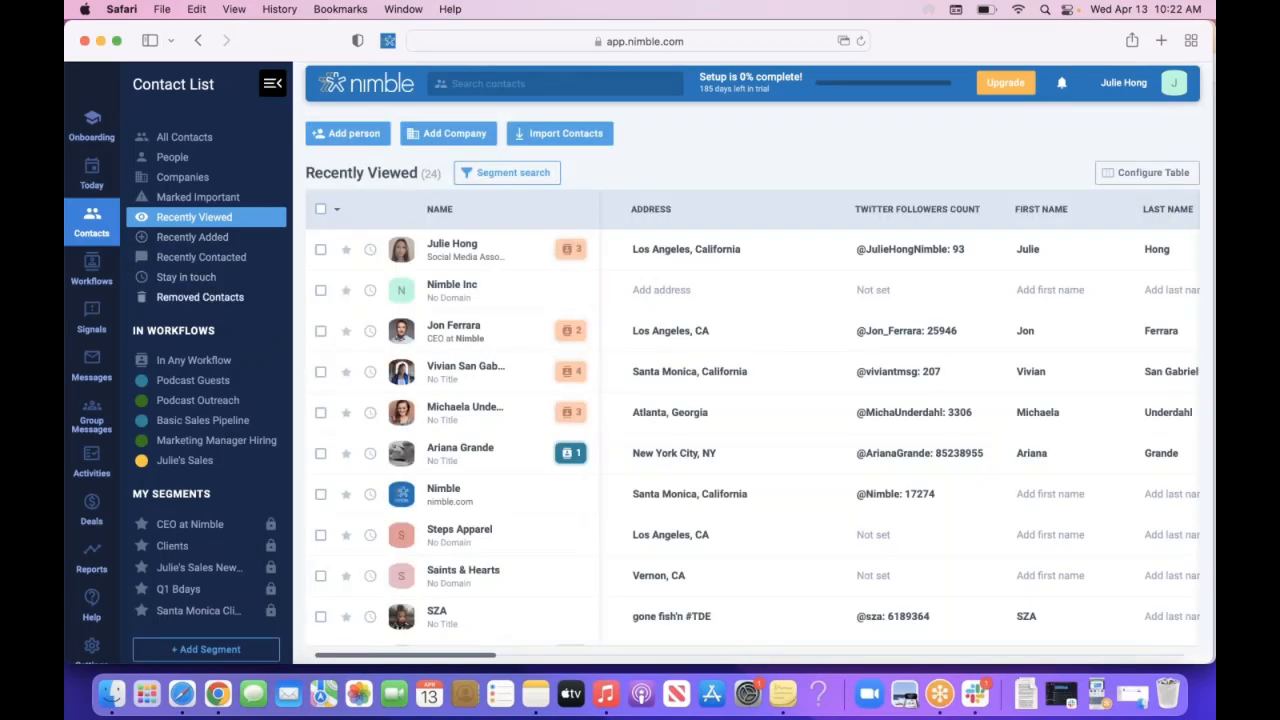
scroll(213, 396, "down", 2)
scroll(213, 396, "up", 2)
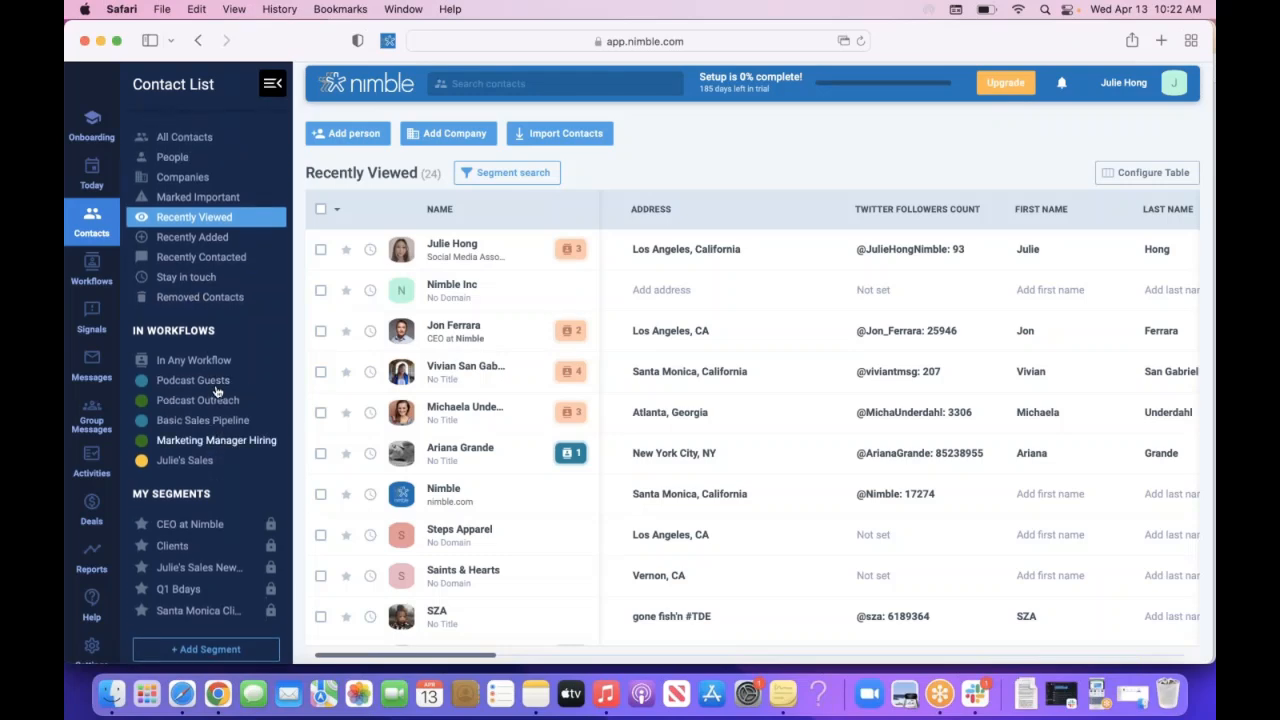
left_click(500, 173)
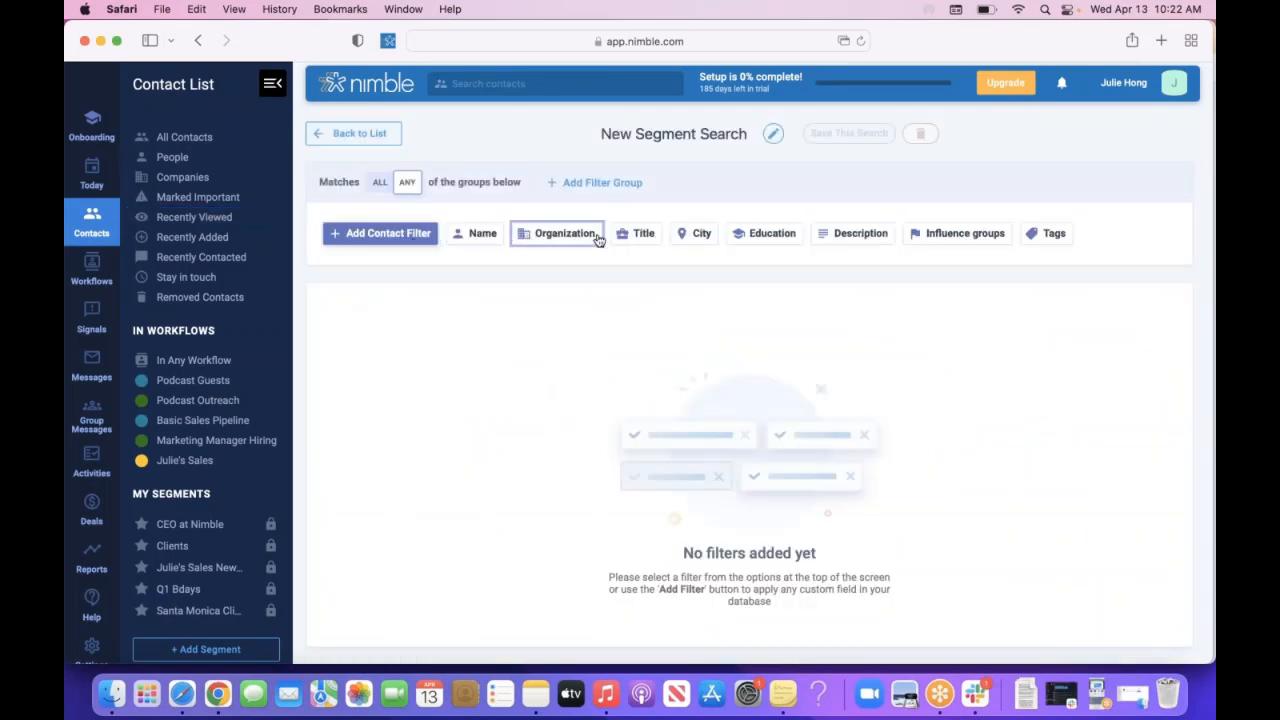
- Add a contact filter to the segment search for names that start with "J"
left_click(366, 238)
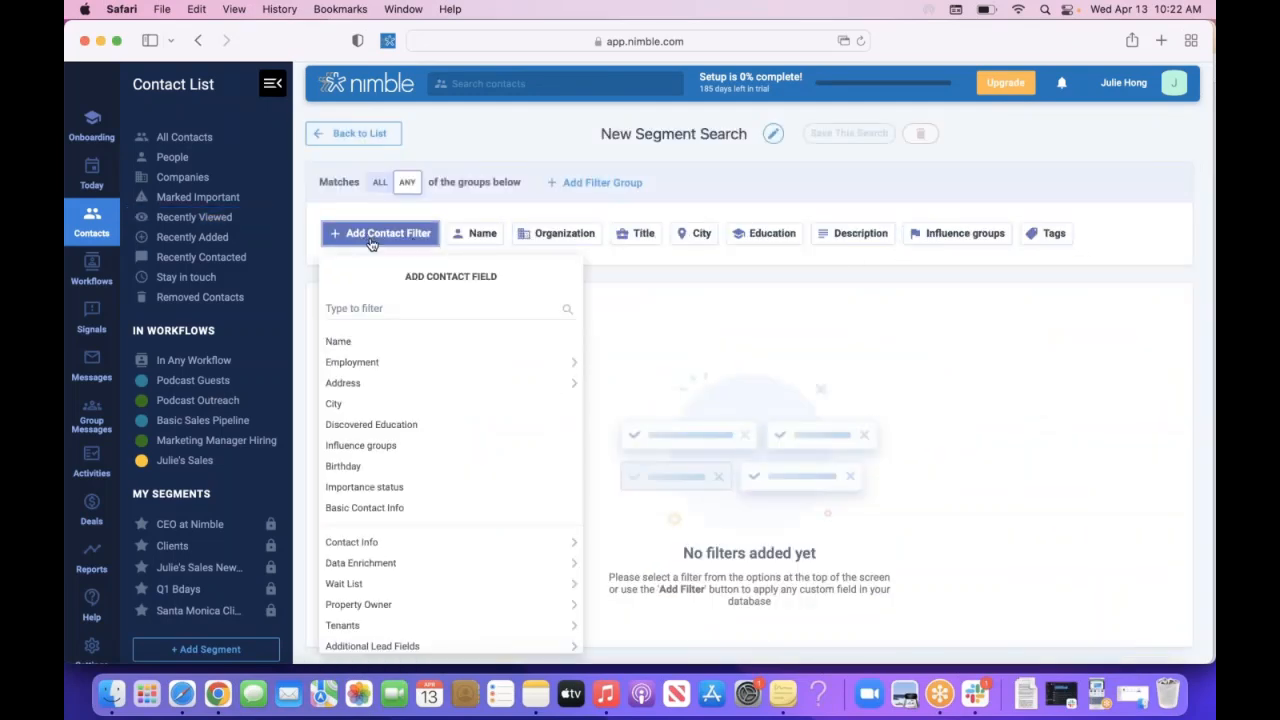
left_click(433, 343)
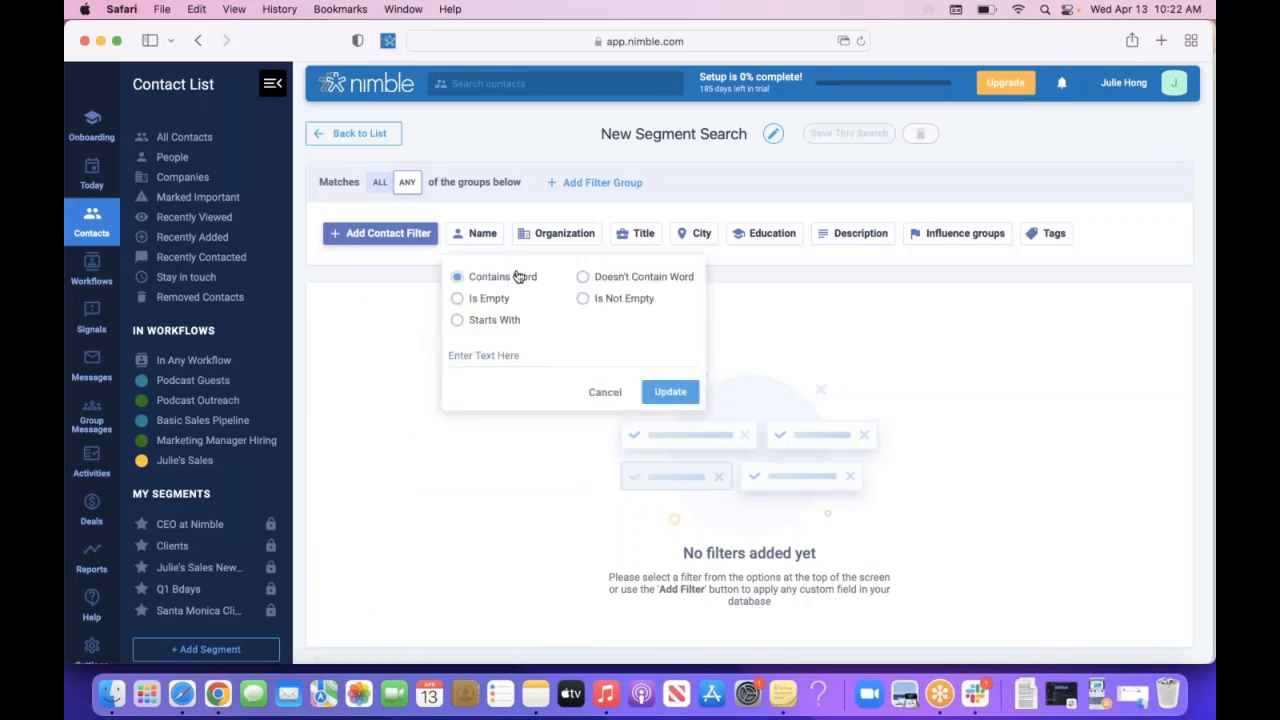
left_click(505, 357)
type("J")
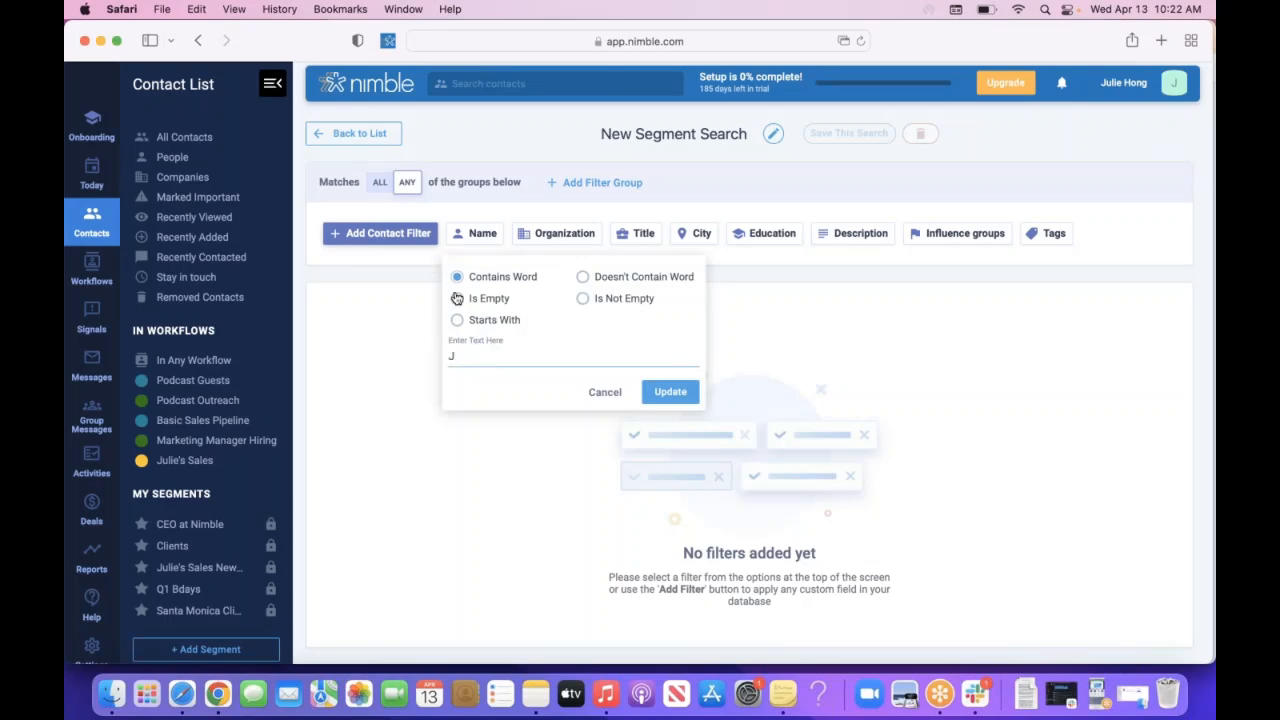
left_click(458, 322)
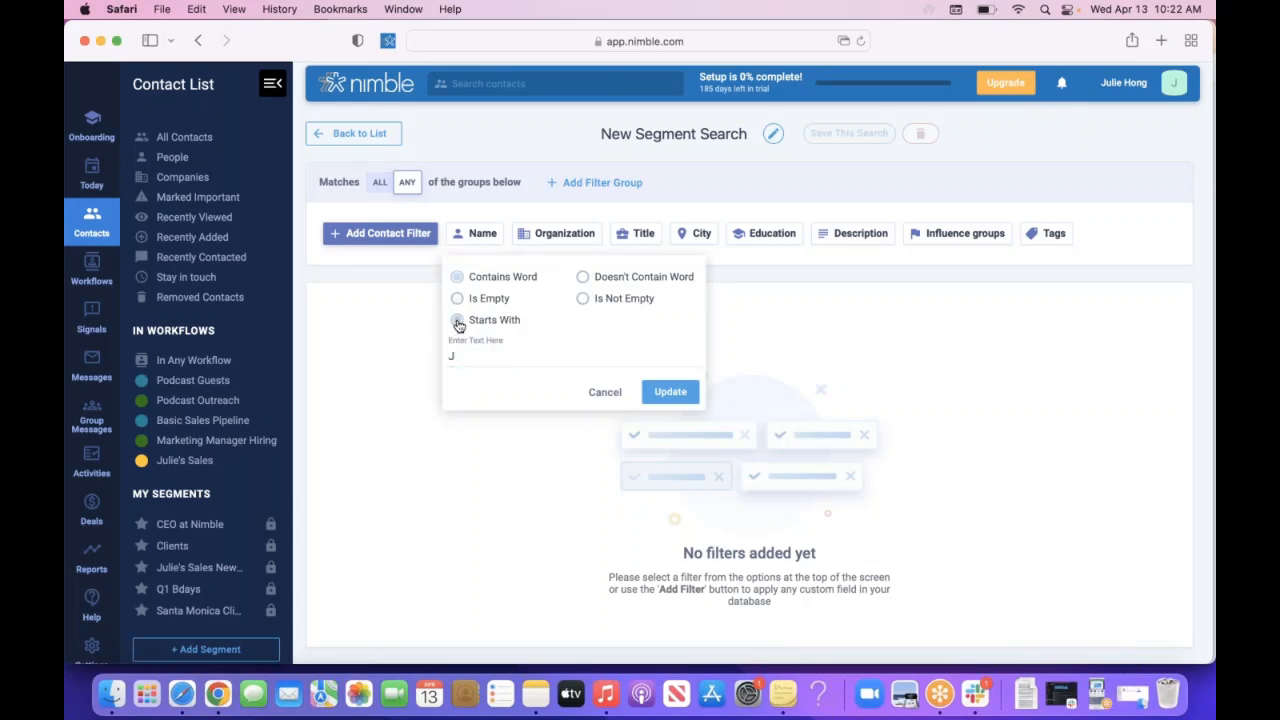
left_click(671, 394)
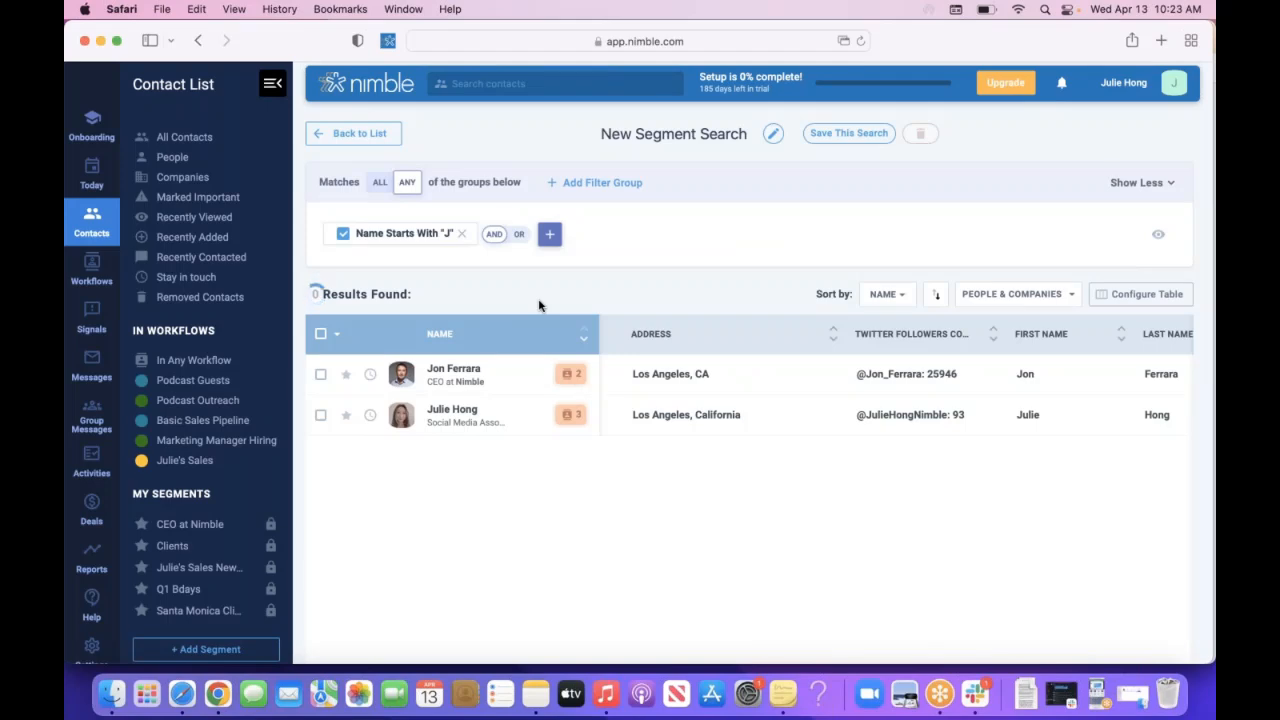
- Add a second filter under Employment requiring the organization to contain the word "Nimble", combined with AND
scroll(525, 202, "down", 2)
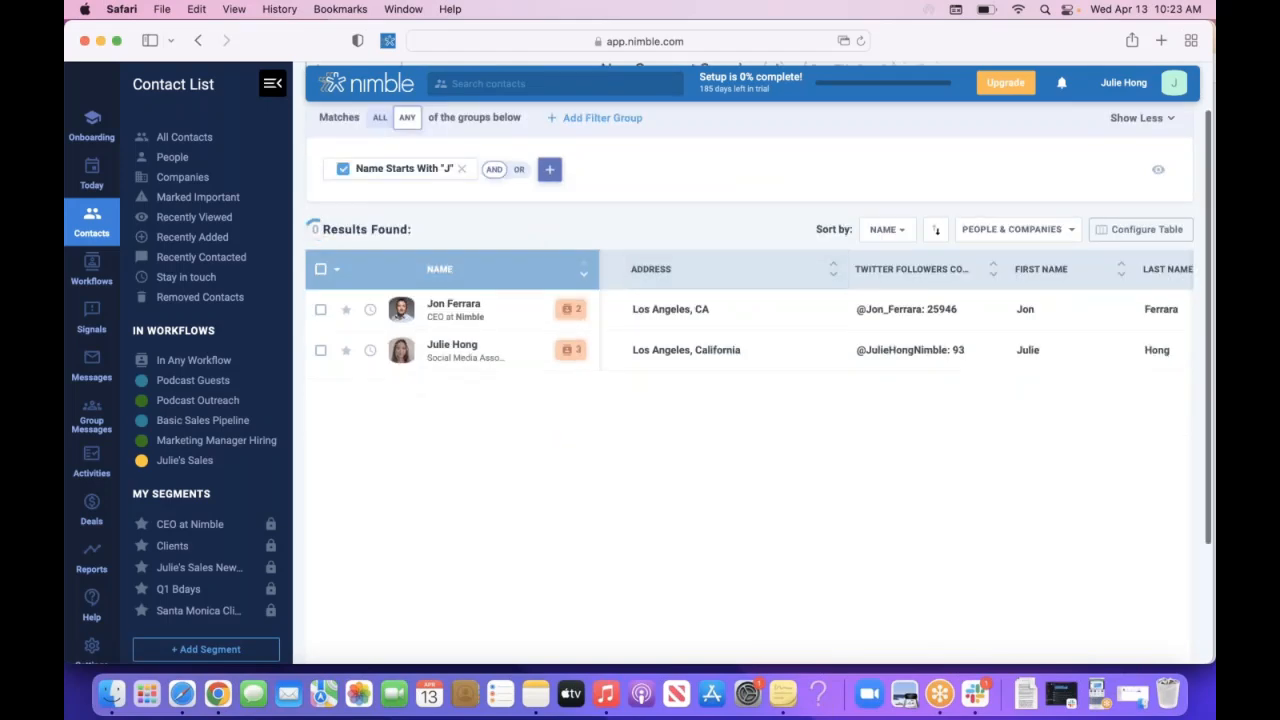
left_click(556, 180)
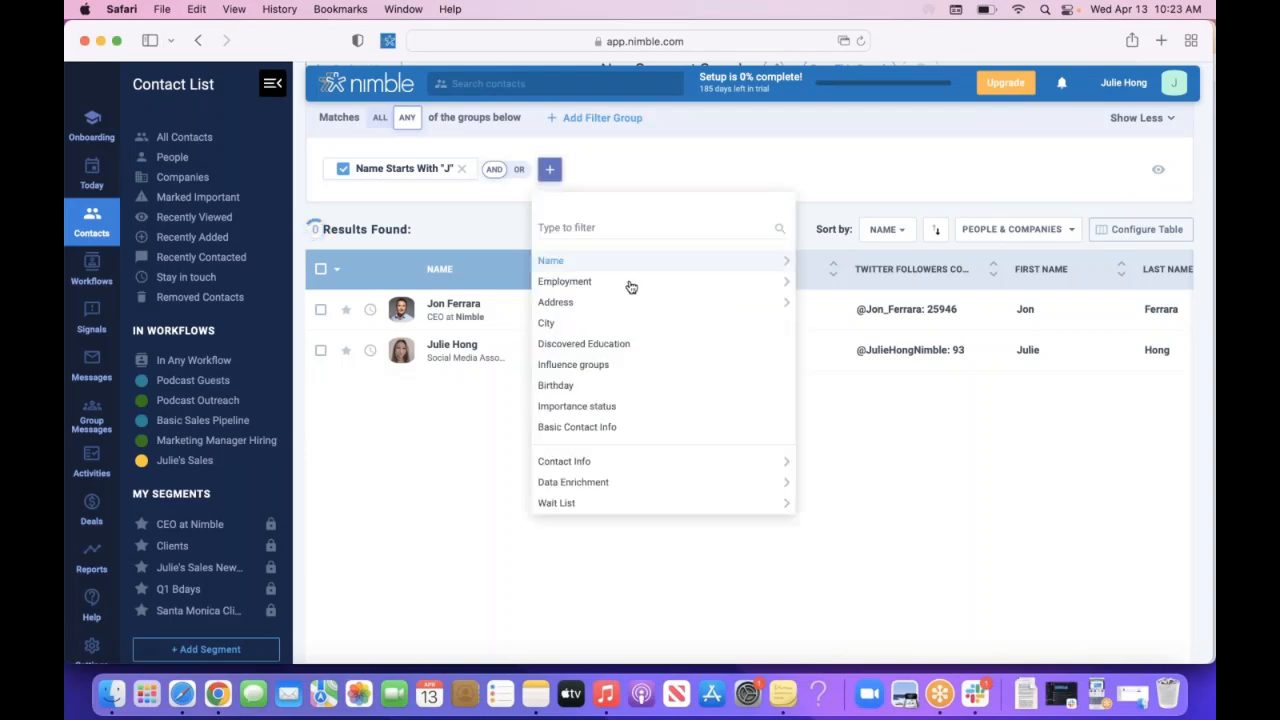
left_click(685, 294)
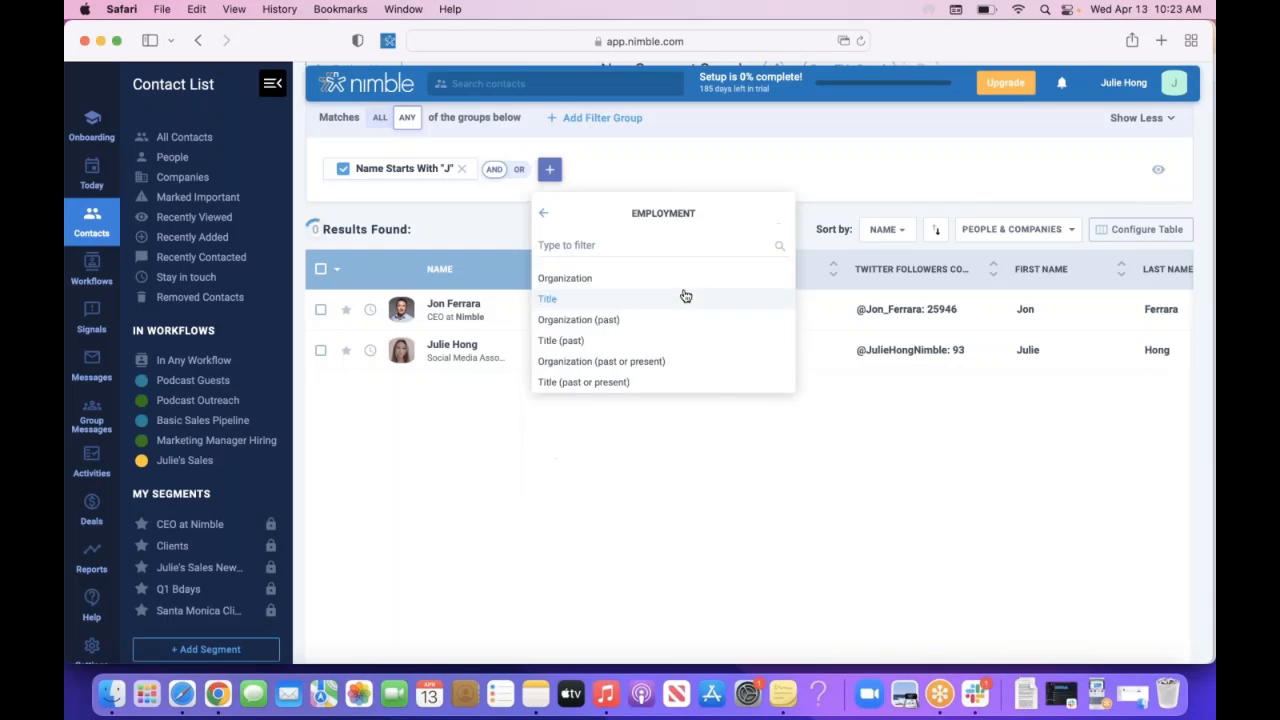
left_click(664, 212)
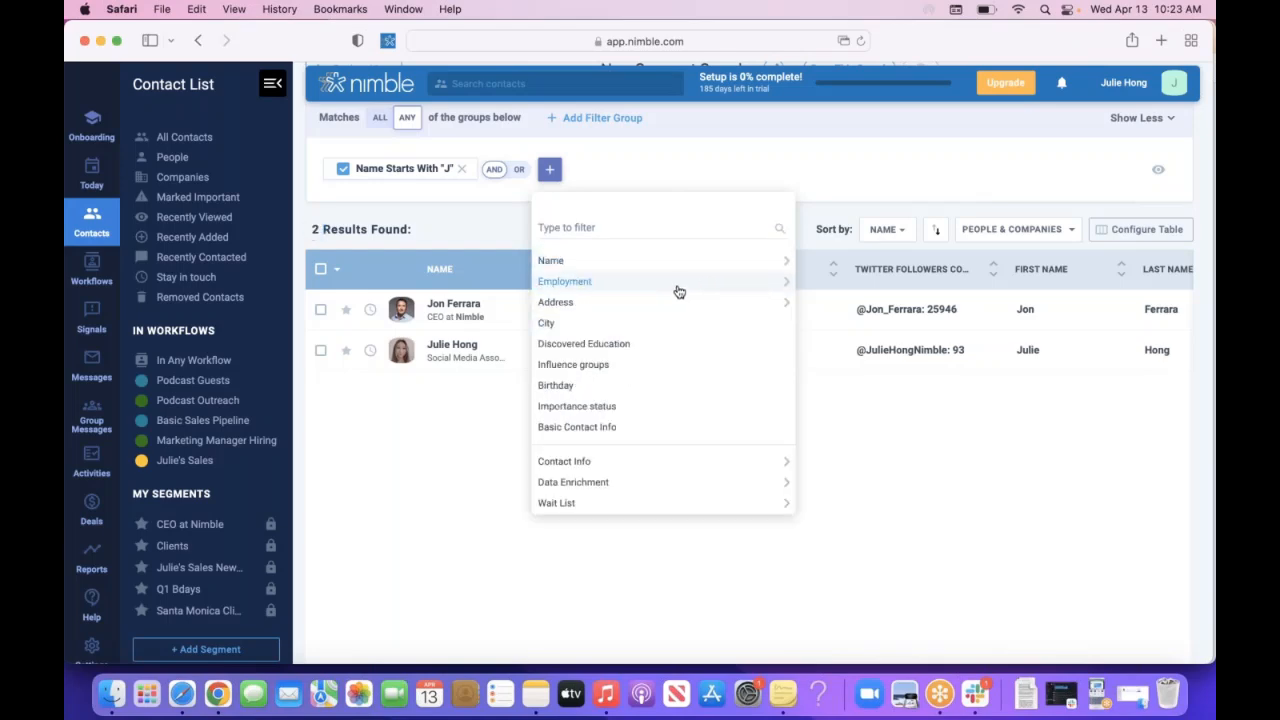
left_click(677, 287)
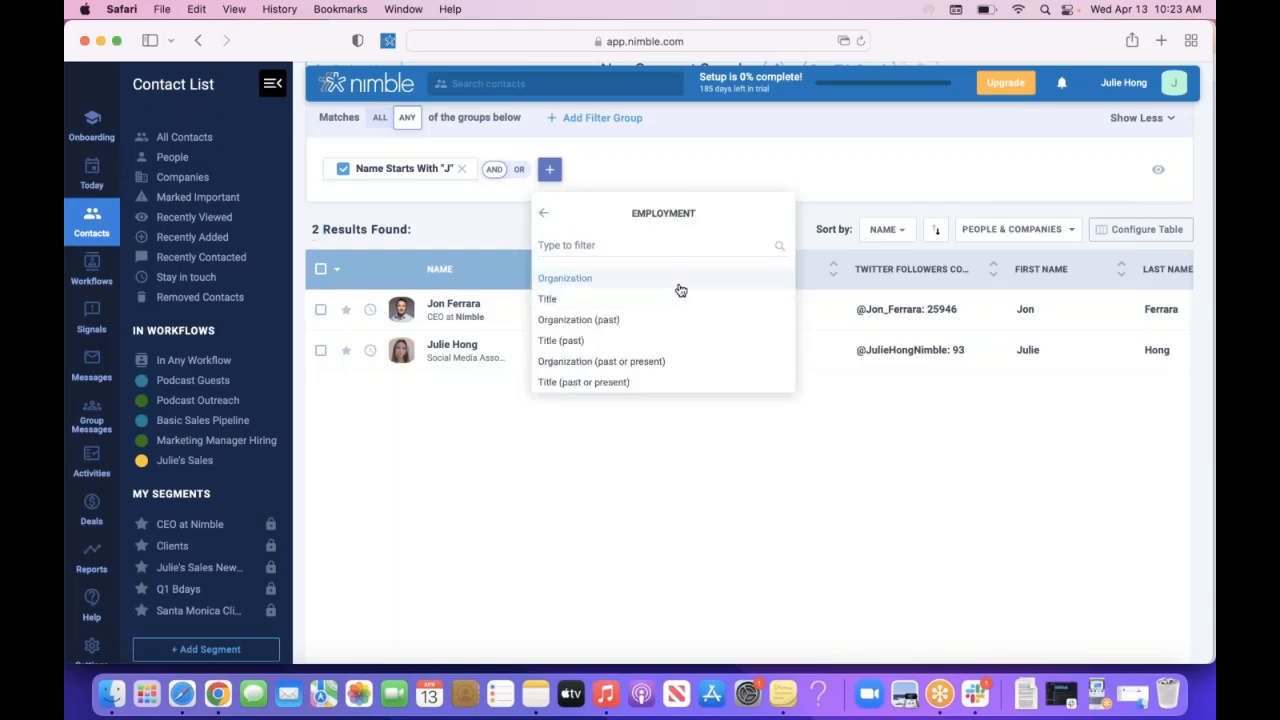
left_click(680, 290)
left_click(578, 361)
type("Nimble")
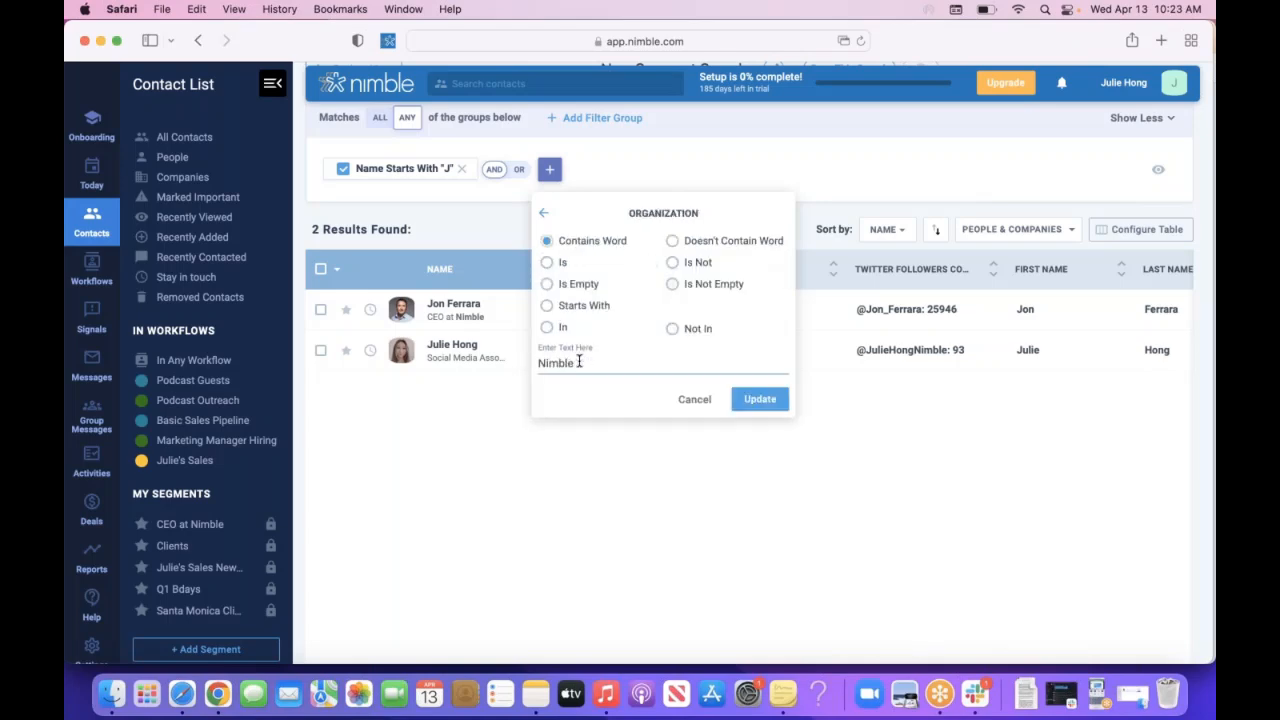
left_click(760, 400)
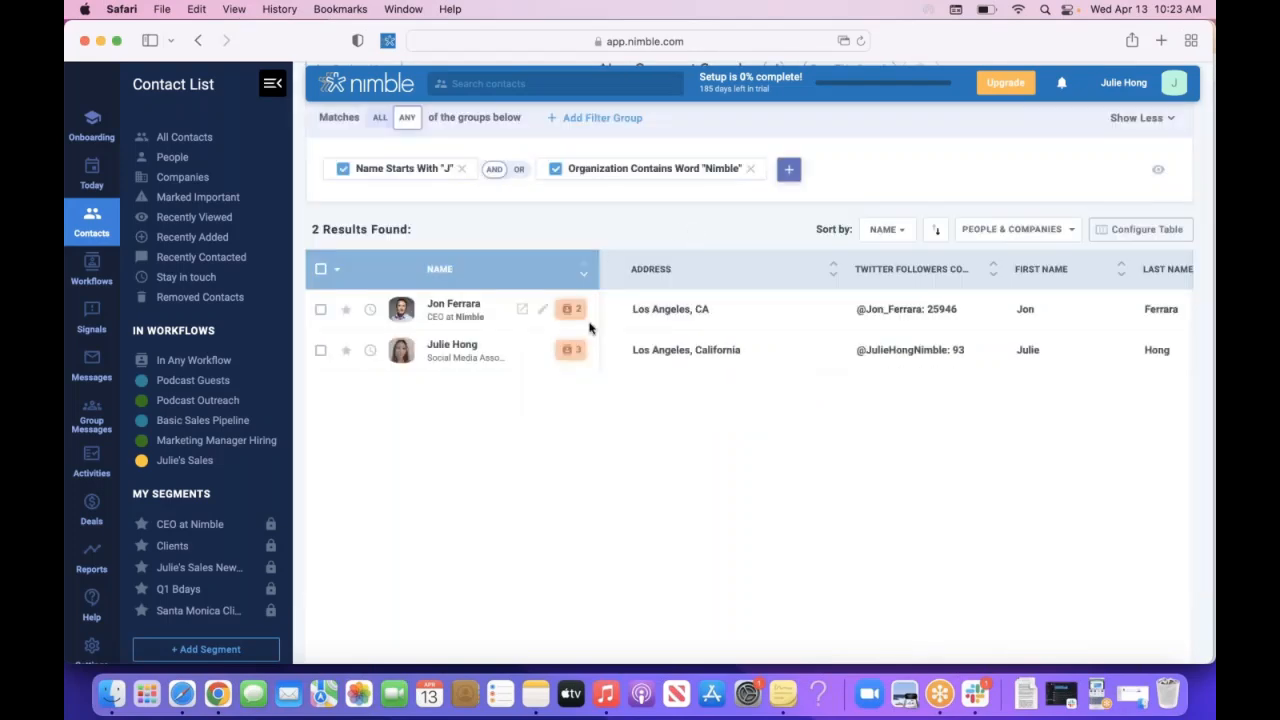
scroll(590, 327, "up", 2)
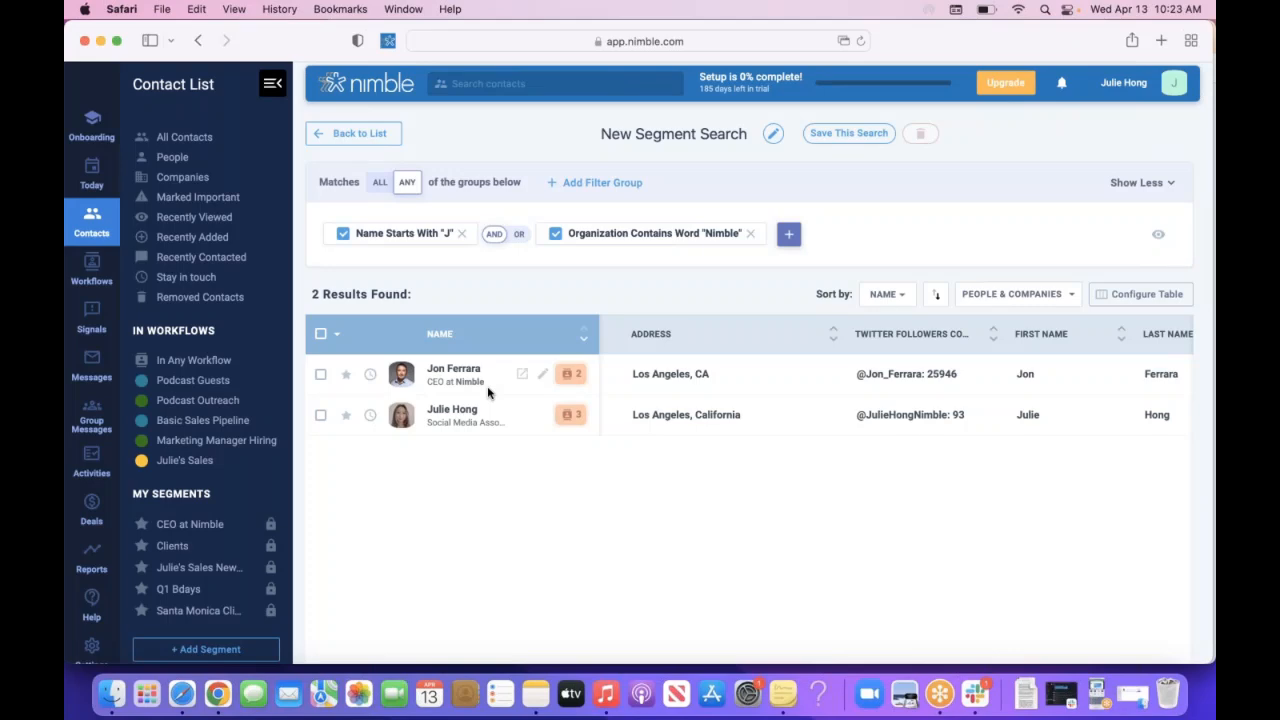
- Name the segment search "J Names, Nimble employees" and save it
triple_click(712, 134)
type("Name")
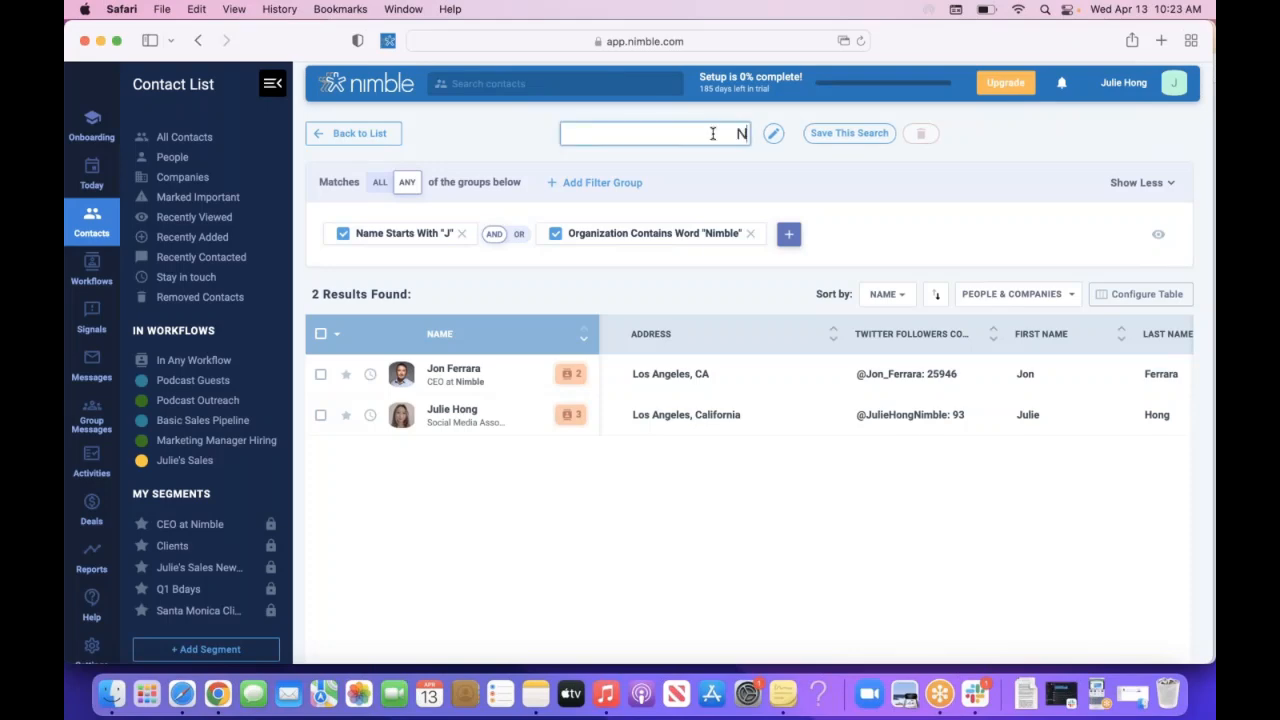
key("BackSpace")
key("BackSpace")
key("BackSpace")
key("BackSpace")
type("J Names wor")
key("BackSpace")
key("BackSpace")
key("BackSpace")
key("BackSpace")
type(", Nimble employees")
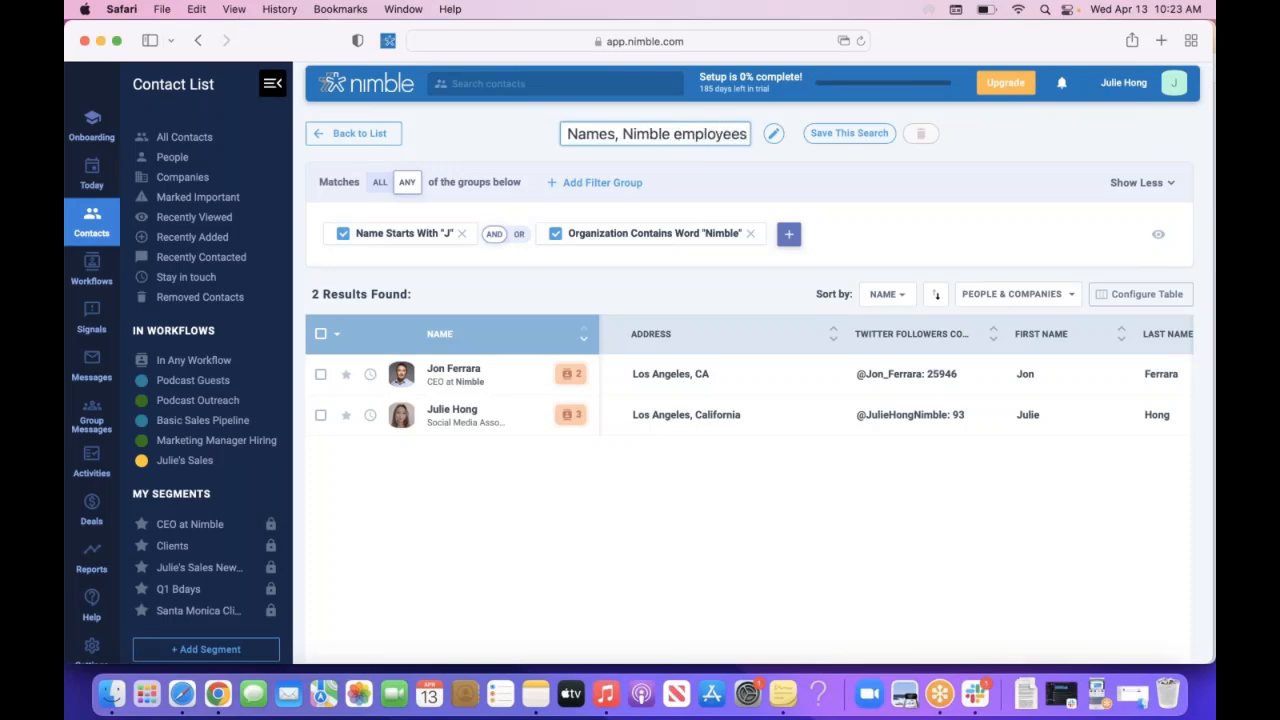
left_click(828, 133)
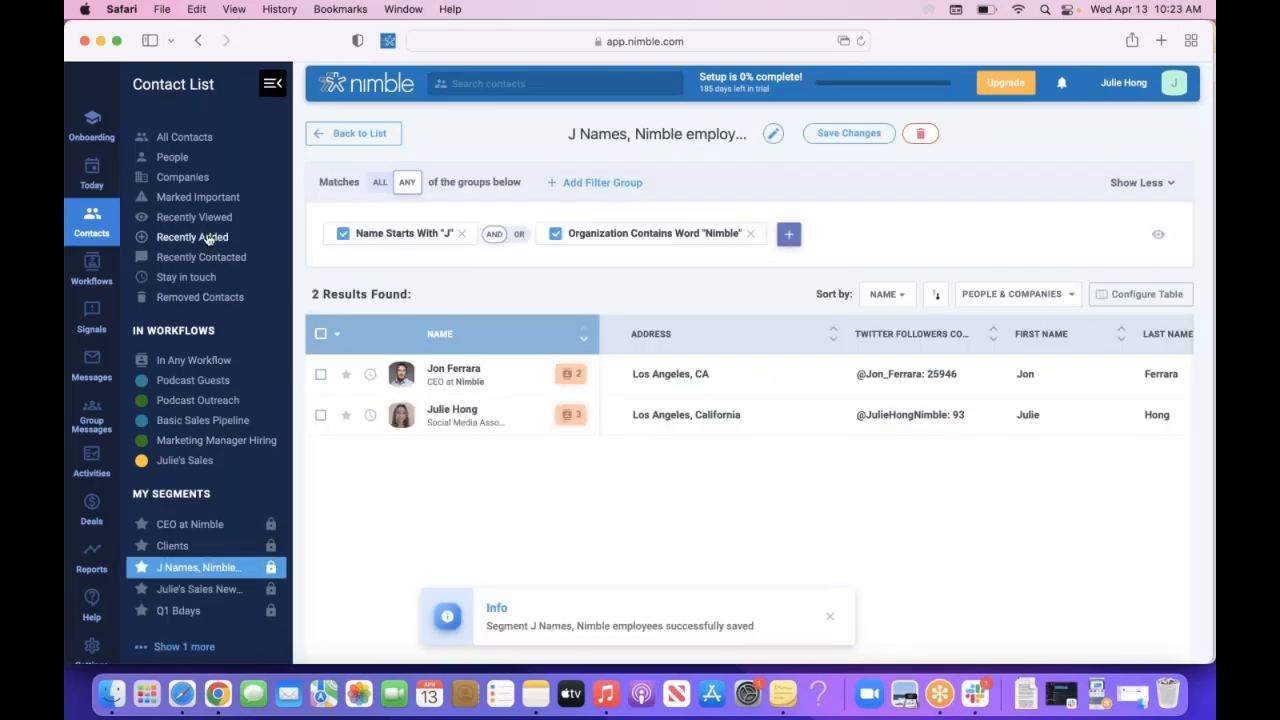
- Start a group message to all contacts in the "J Names, Nimble employees" segment and review its recipients and errors lists
scroll(207, 237, "down", 2)
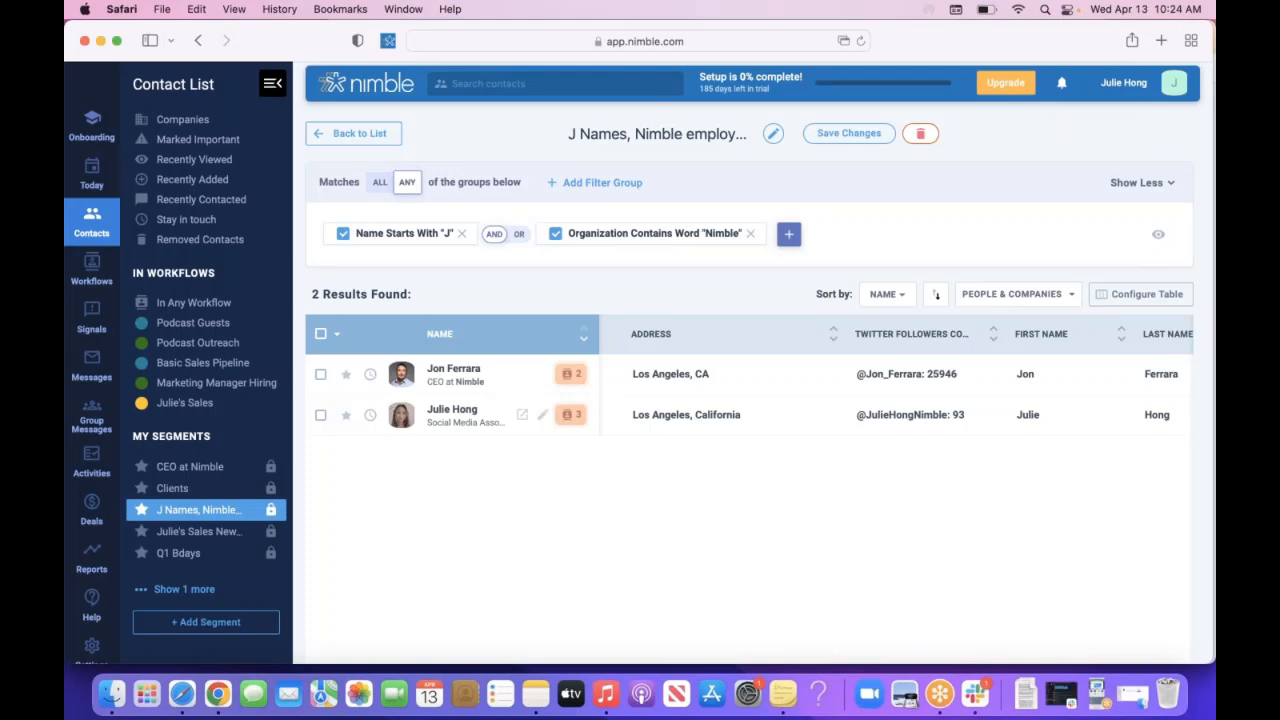
left_click(320, 333)
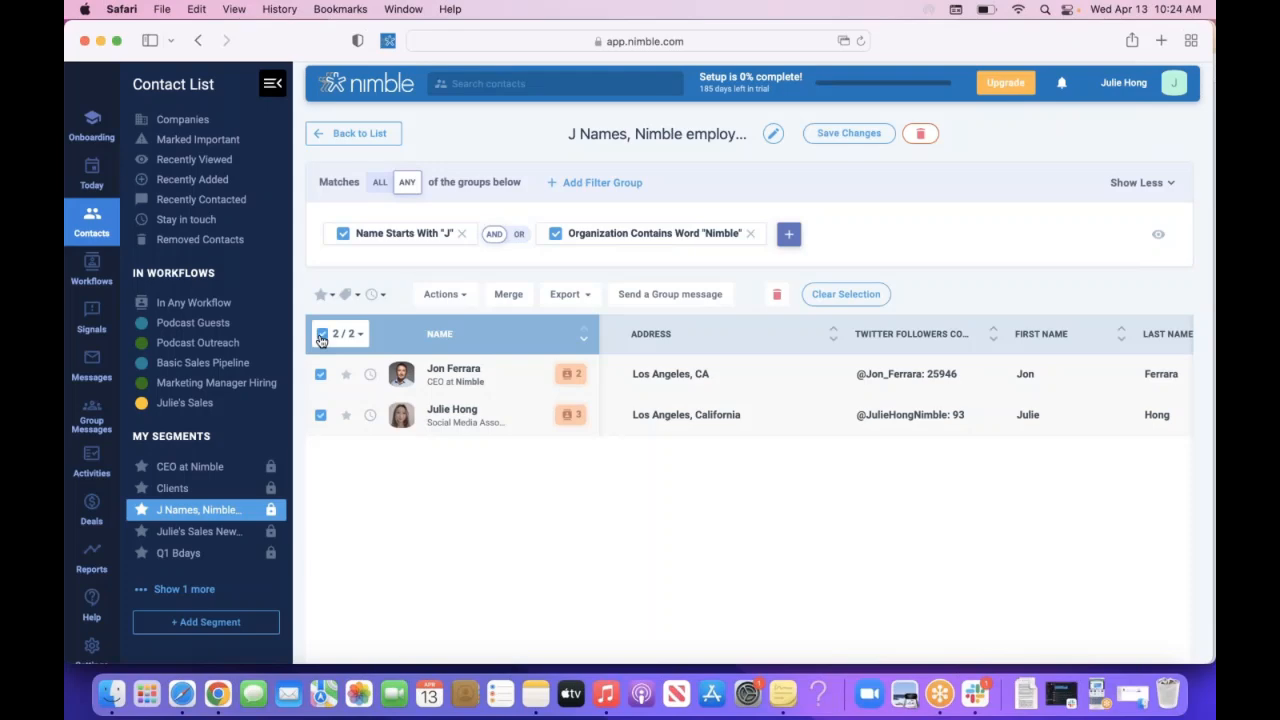
left_click(648, 298)
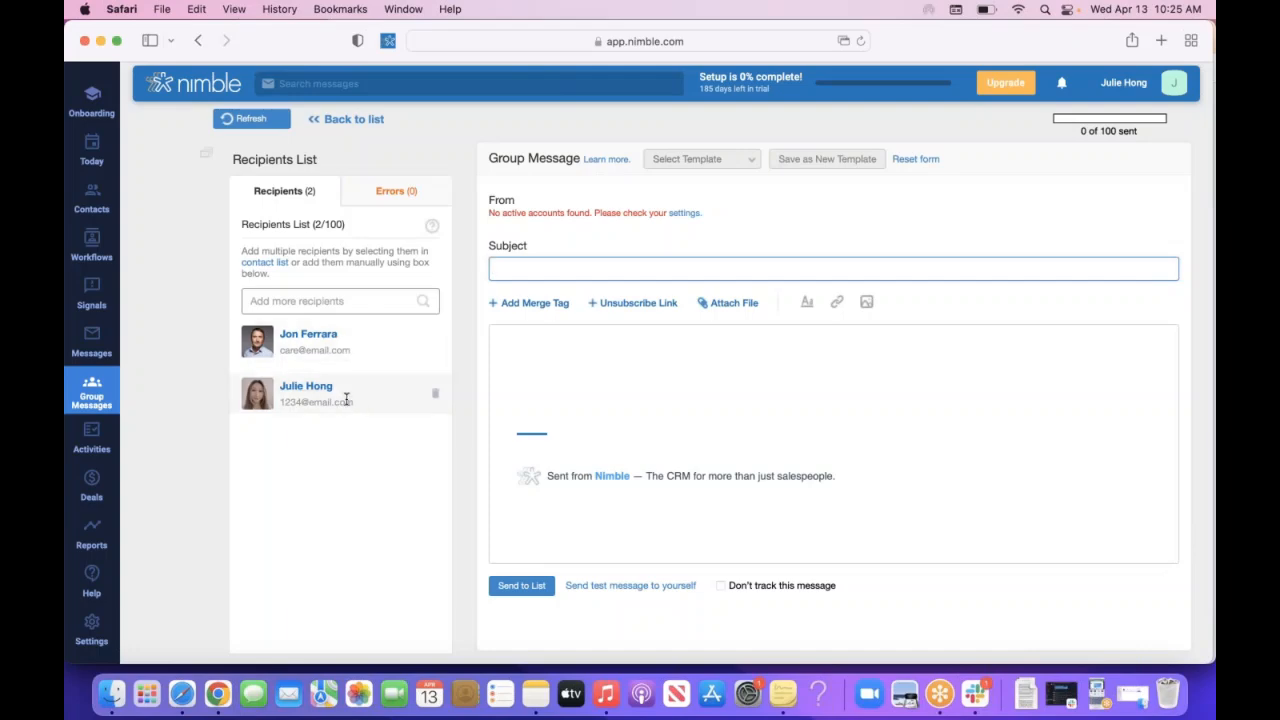
left_click(390, 197)
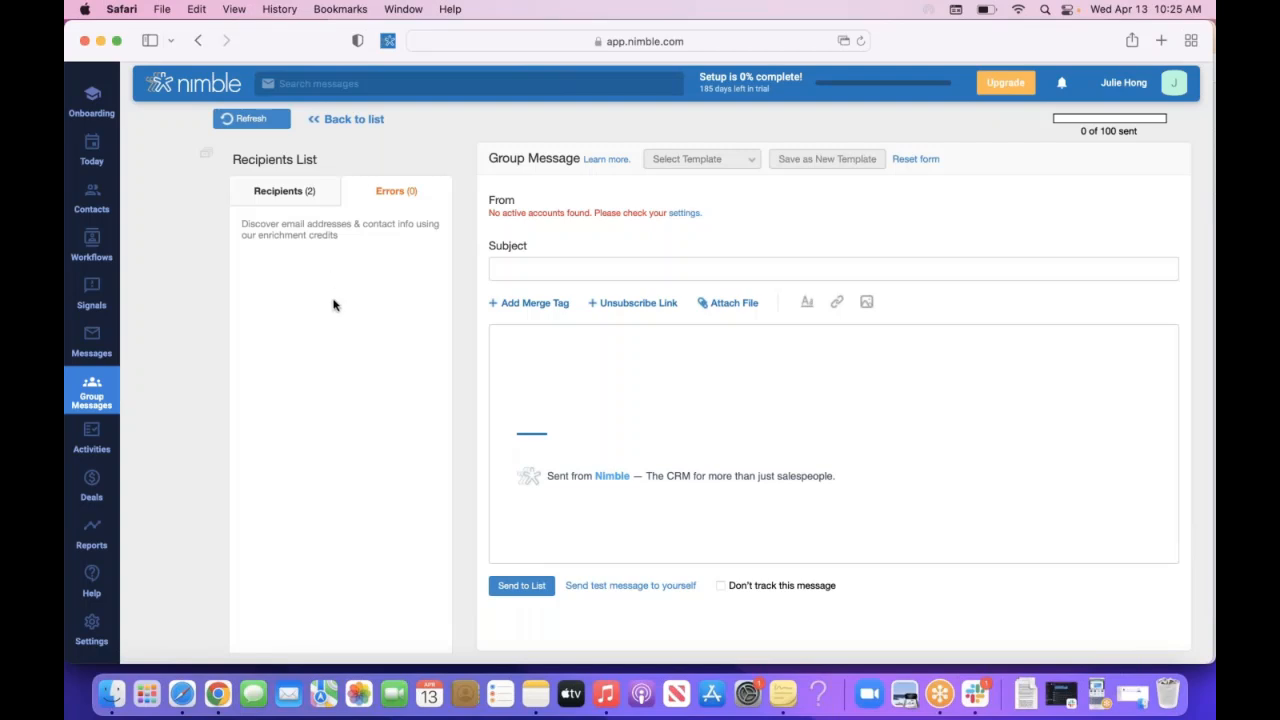
left_click(294, 190)
left_click(617, 265)
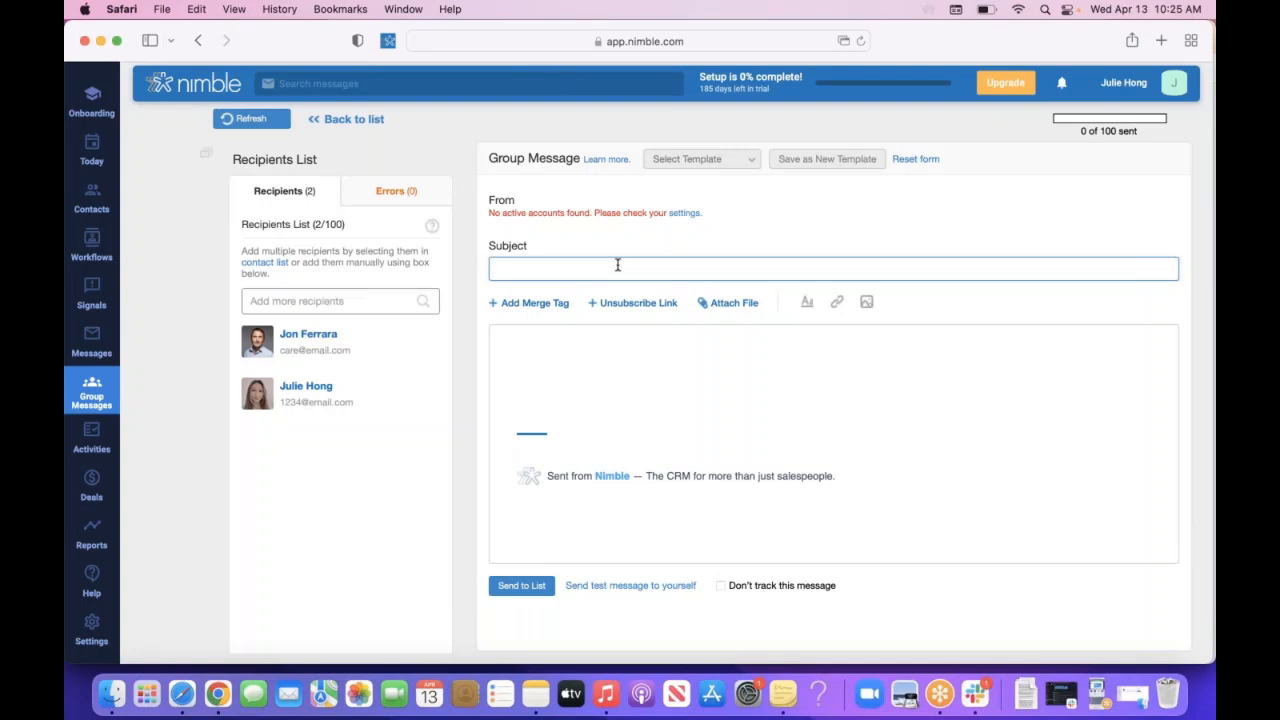
- Look at the email template management page reached from the group message and go back to the group messages
left_click(735, 160)
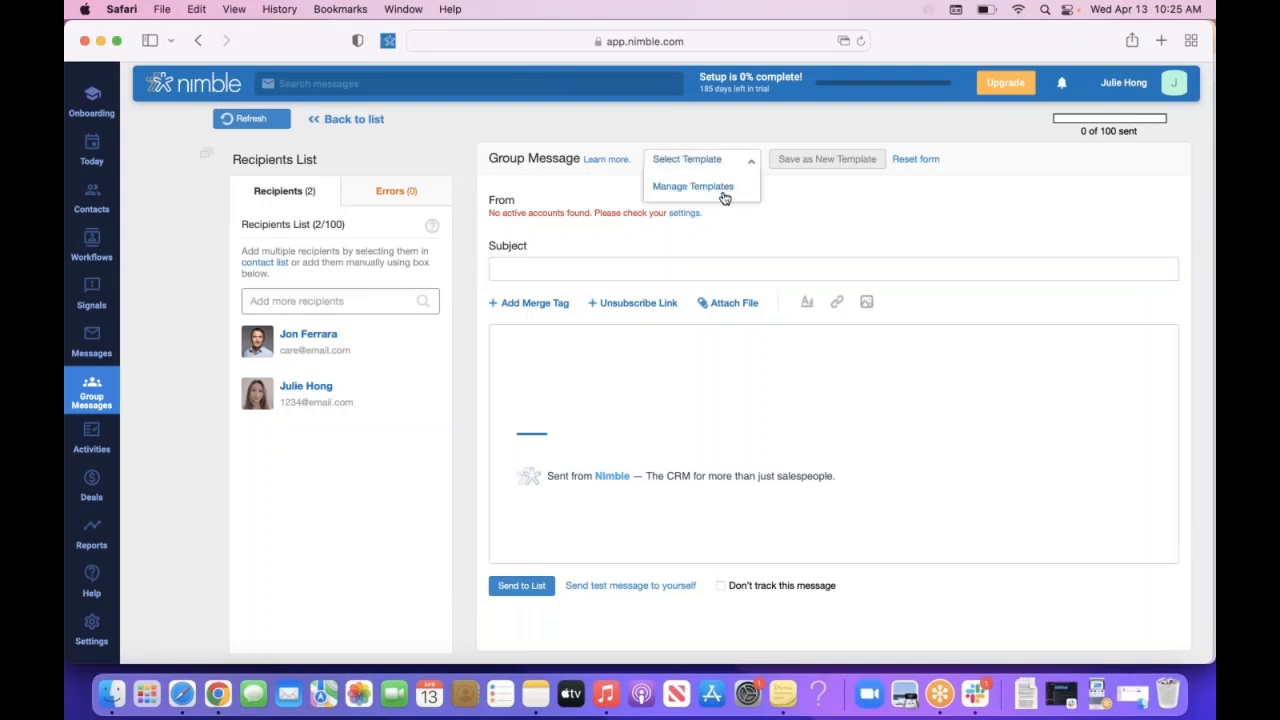
left_click(720, 192)
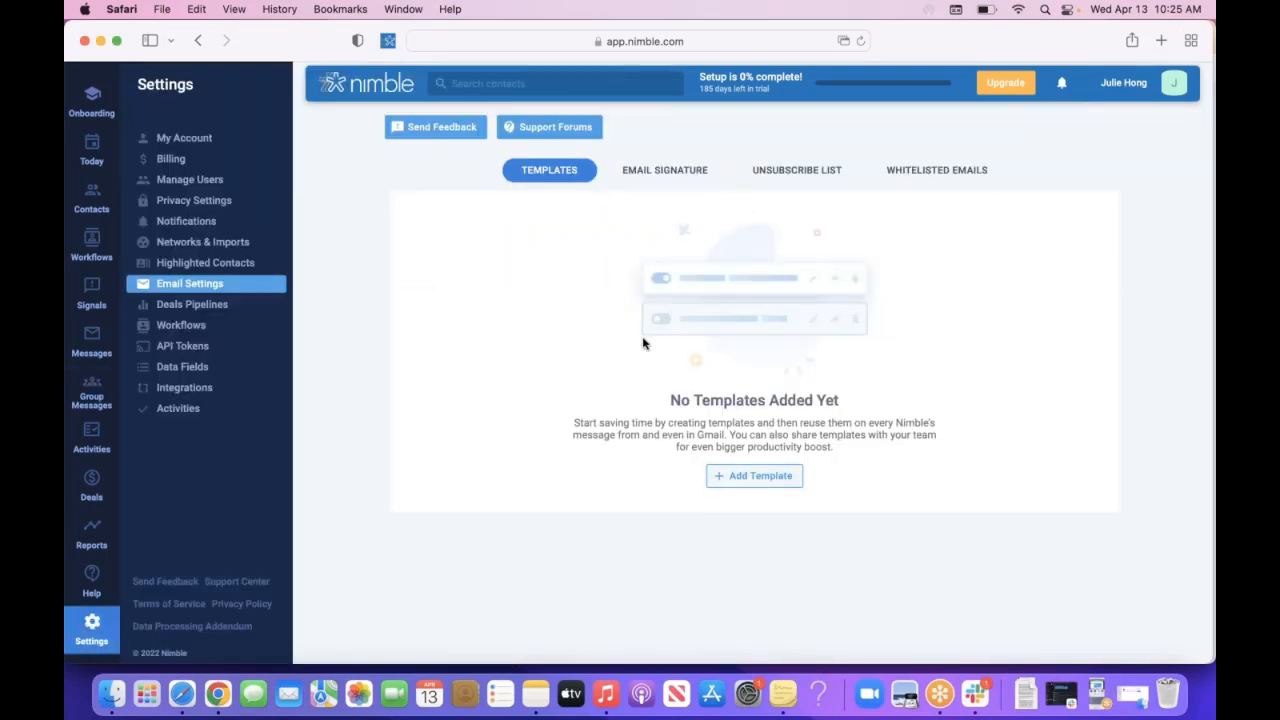
left_click(195, 42)
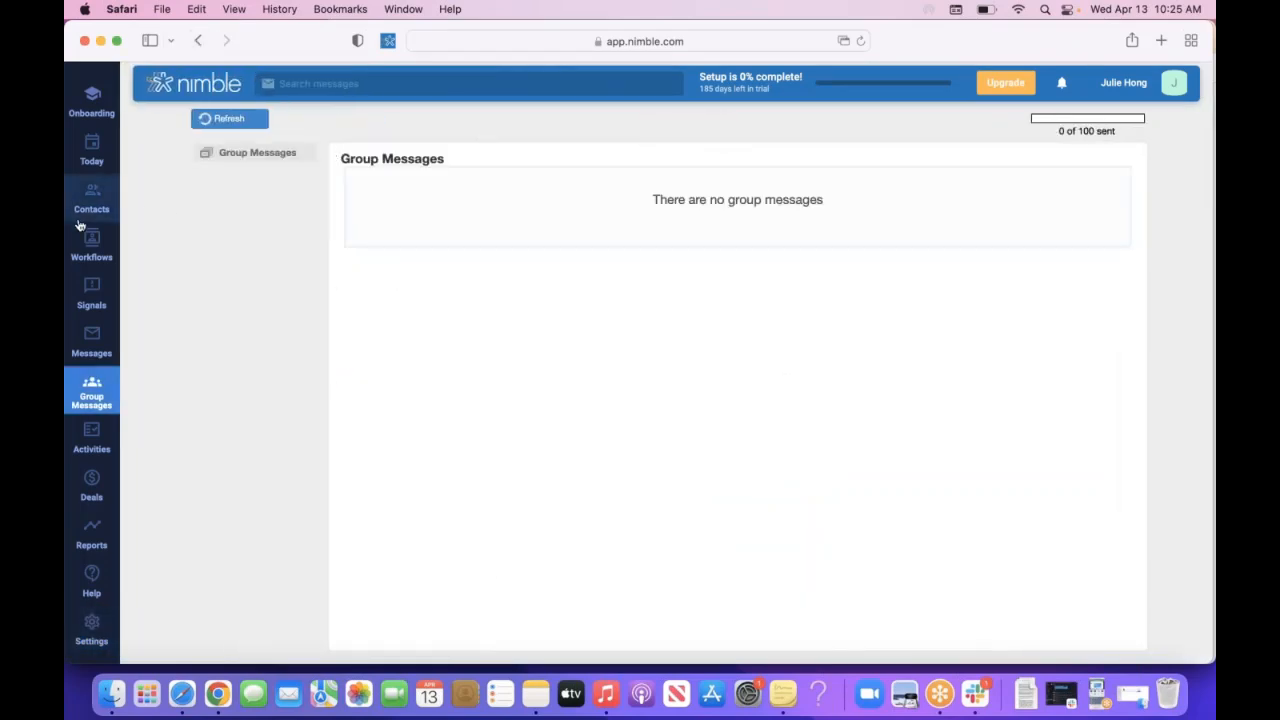
- Reopen the group message for all contacts in the saved segment "J Names, Nimble employees", leaving the existing recipient list as is
left_click(165, 81)
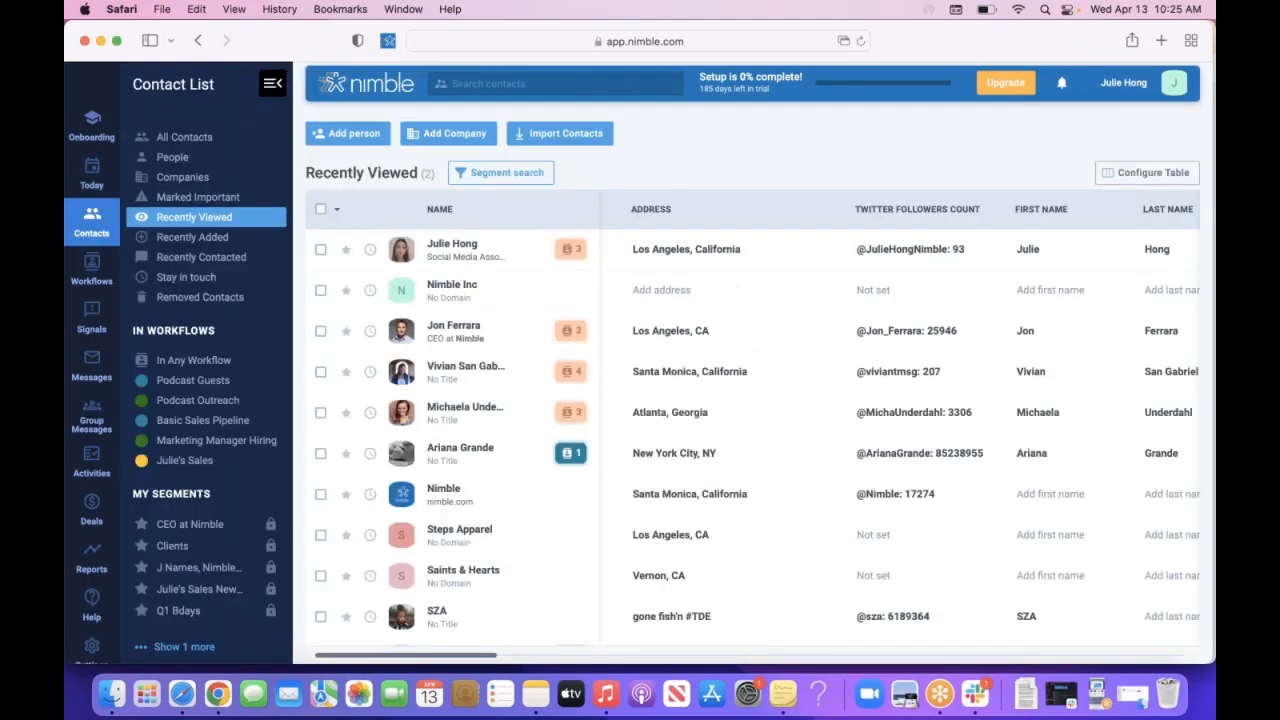
left_click(193, 572)
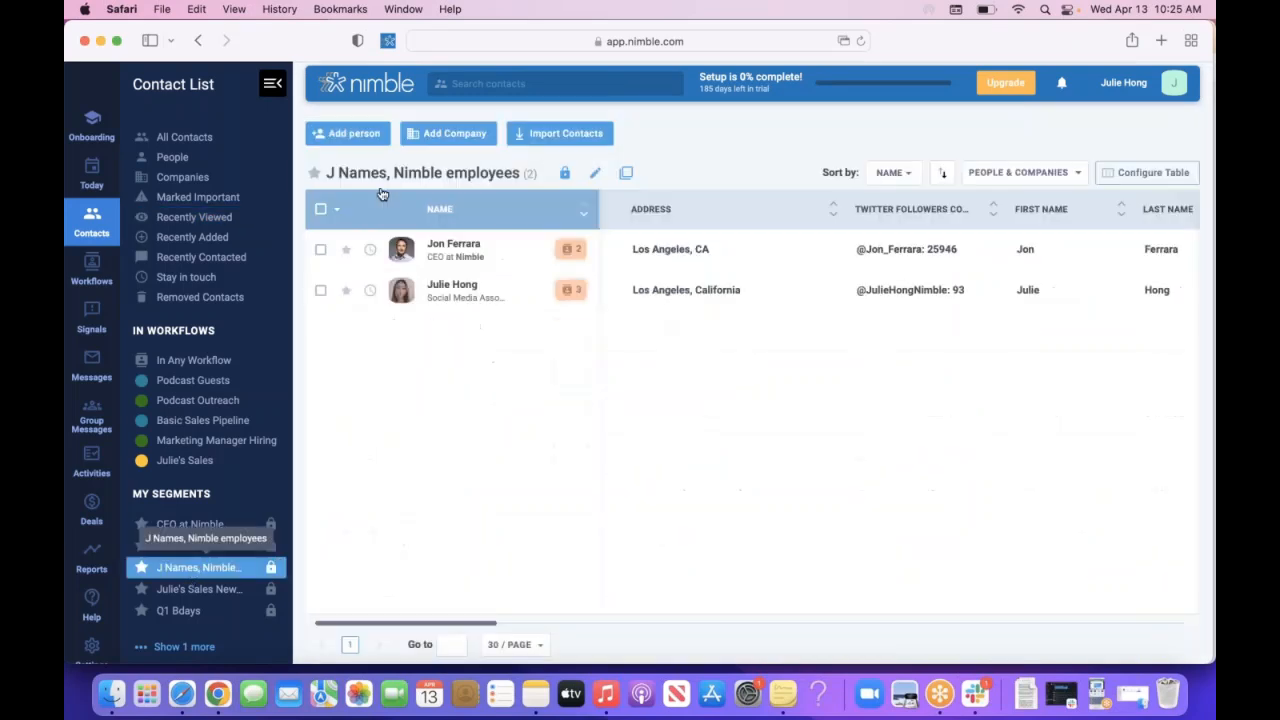
left_click(321, 209)
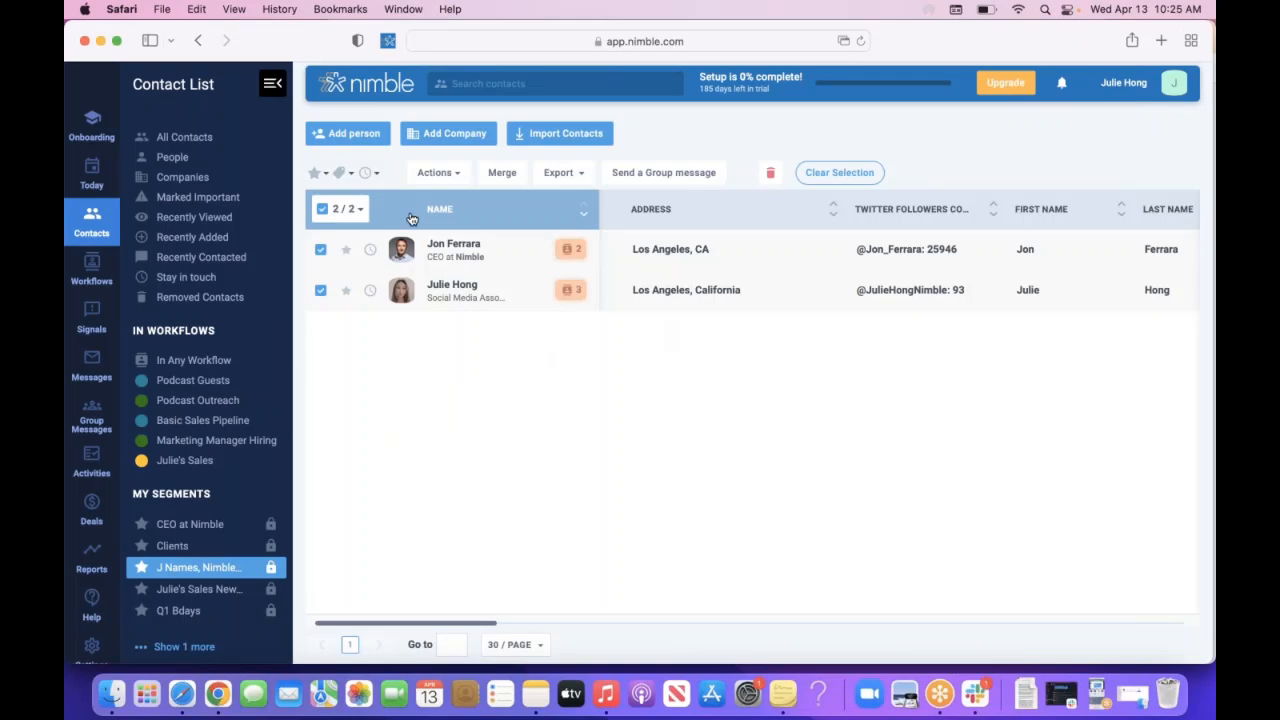
left_click(656, 174)
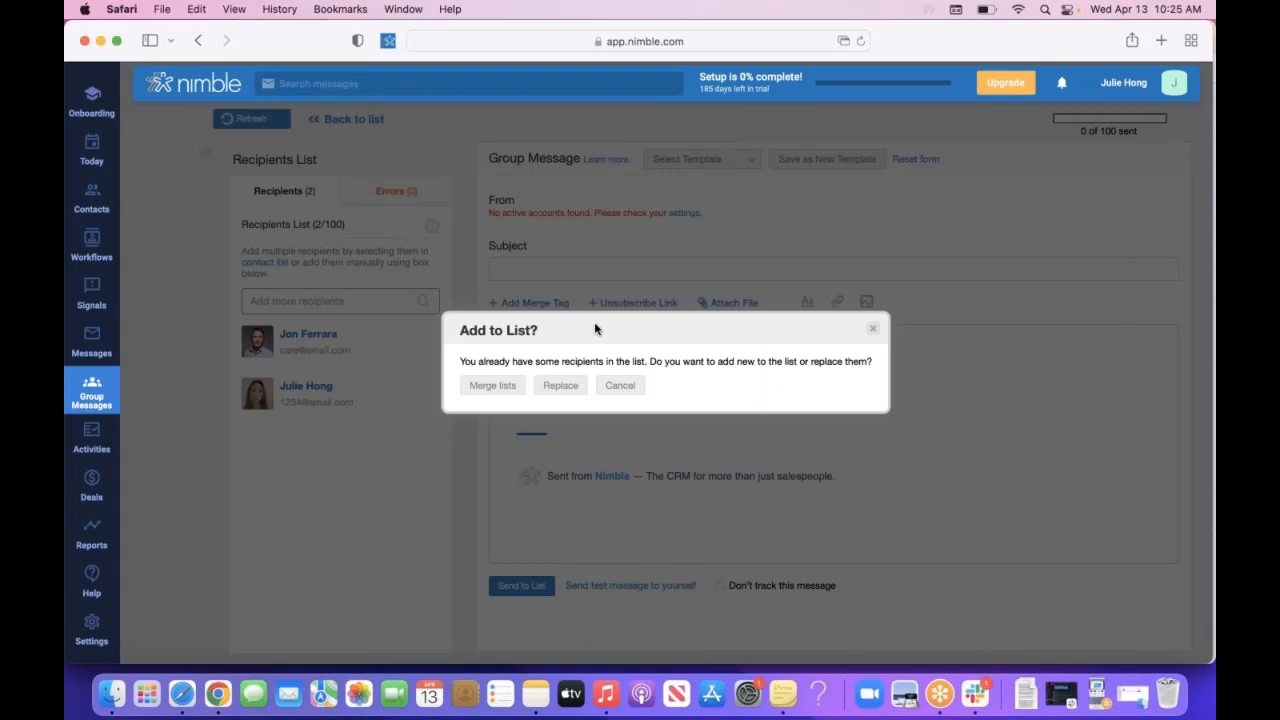
left_click(873, 333)
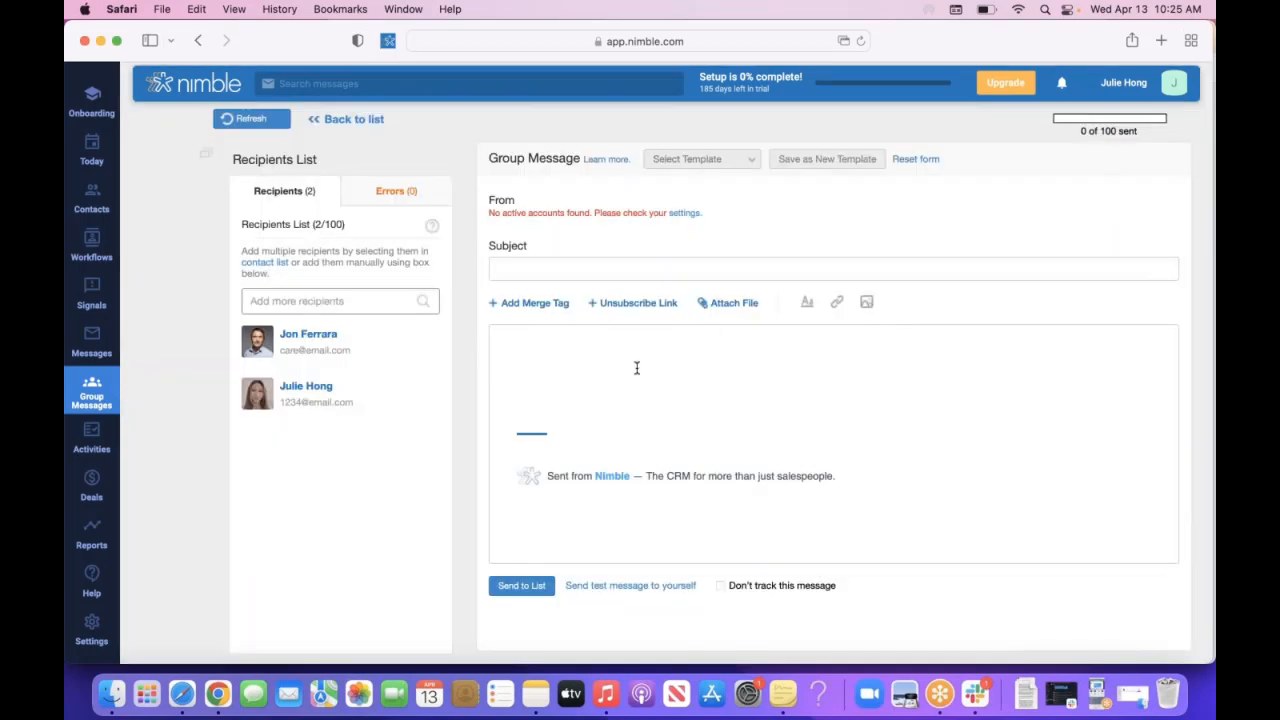
- Write a greeting in the message body with "Hello" followed by the First Name and Last Name merge tags
left_click(535, 304)
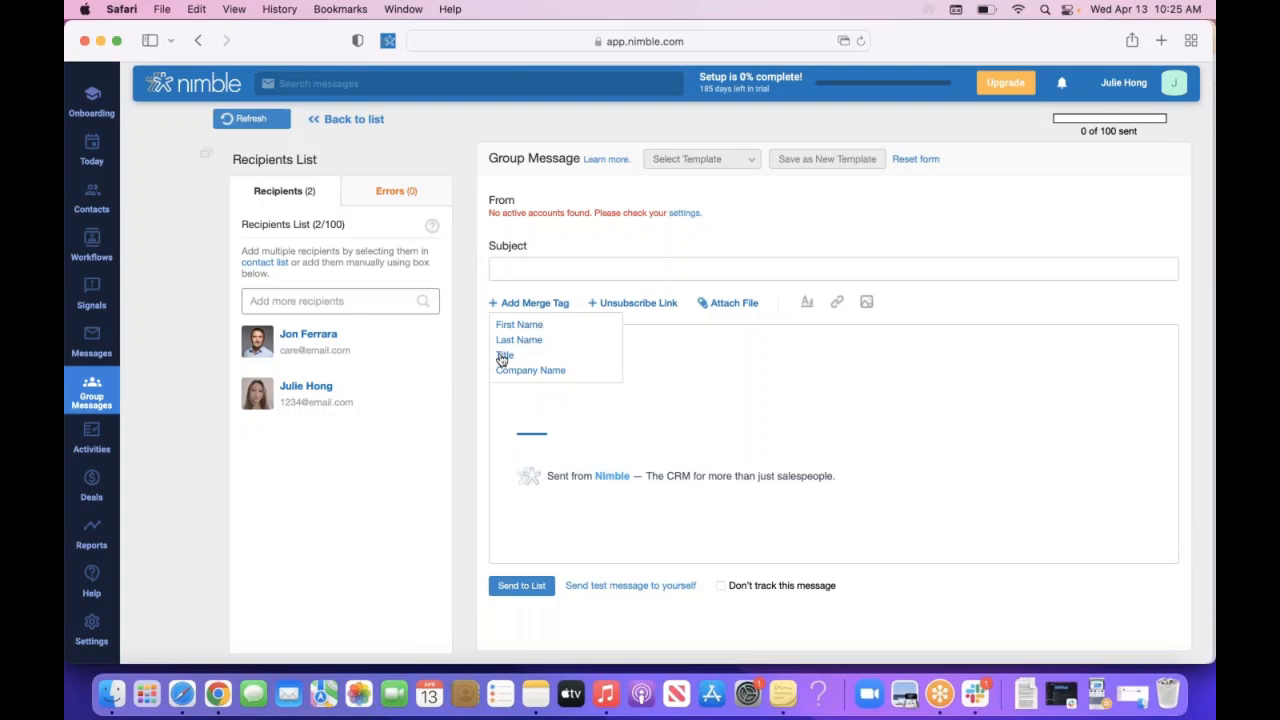
left_click(536, 325)
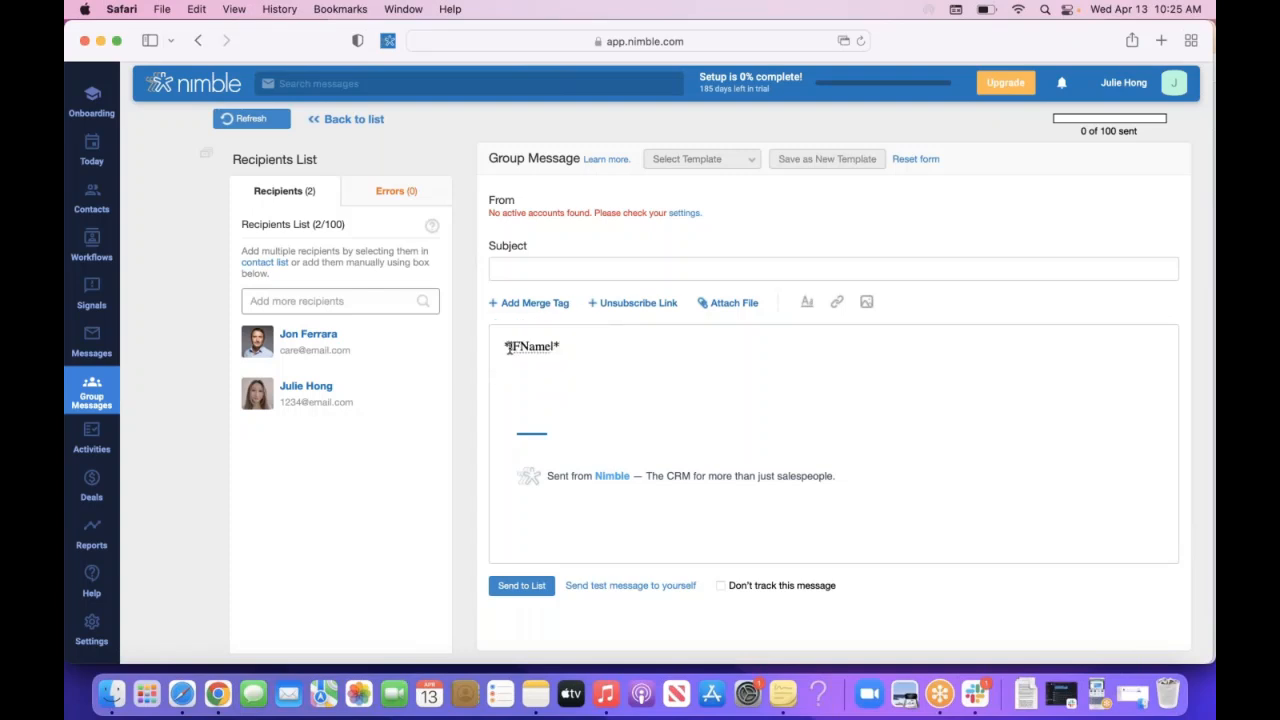
type("Hello")
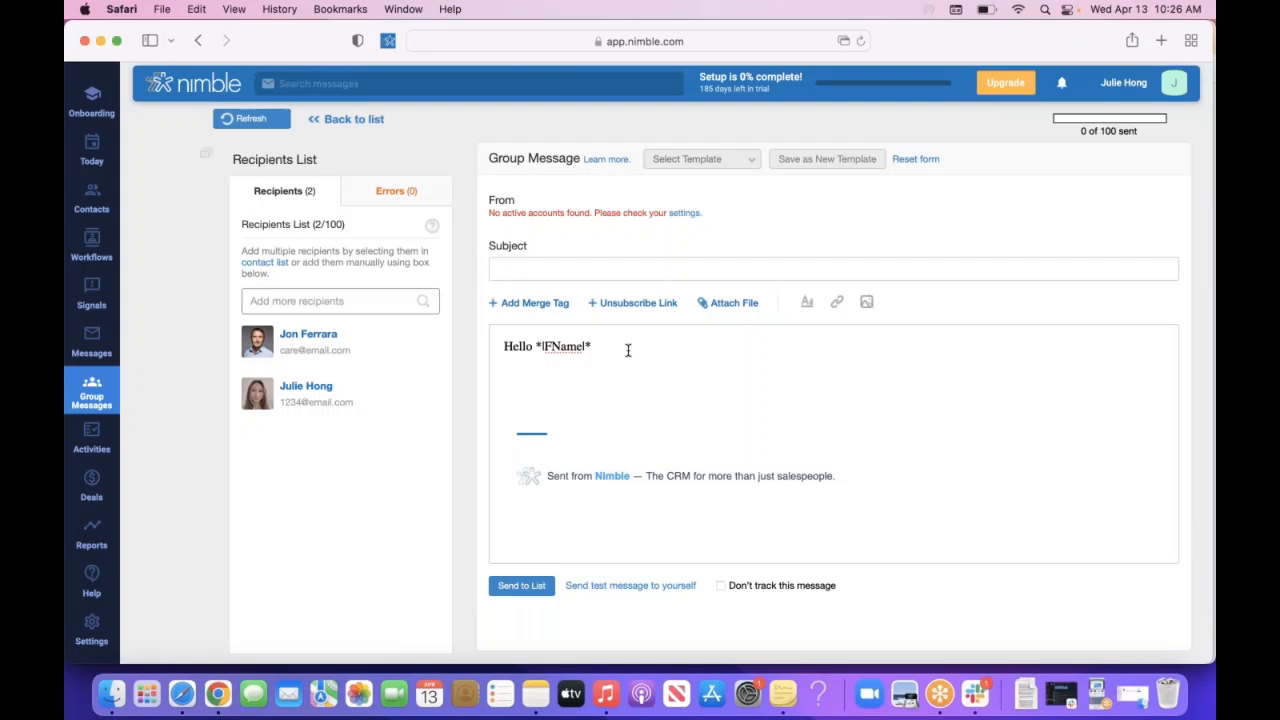
left_click(548, 305)
left_click(541, 305)
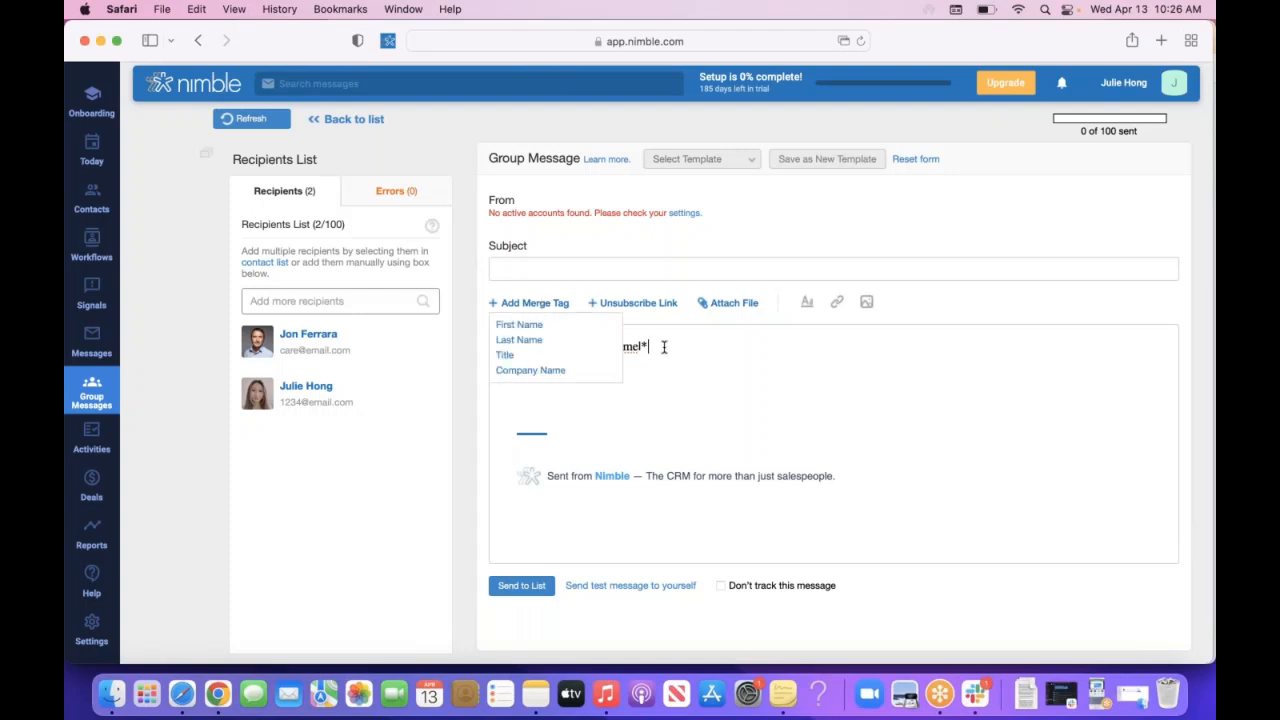
left_click(634, 269)
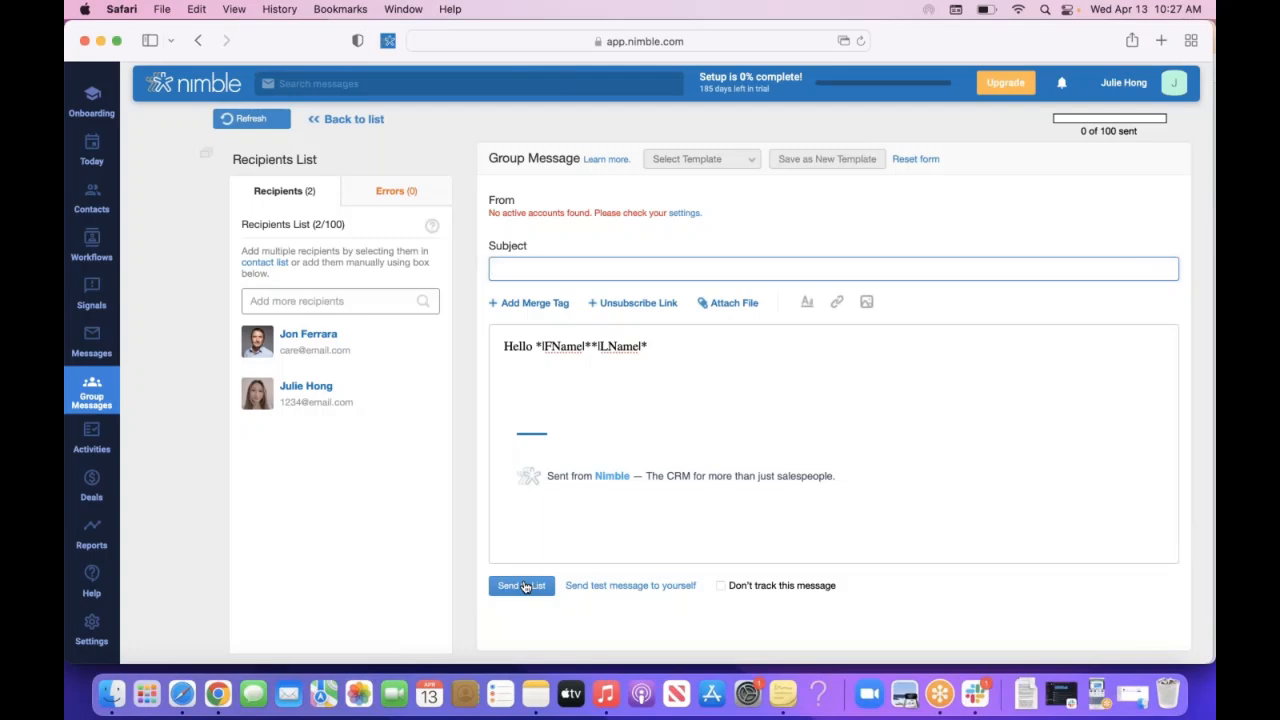
- Open the email settings and look over the email signature editor and the templates section
left_click(91, 630)
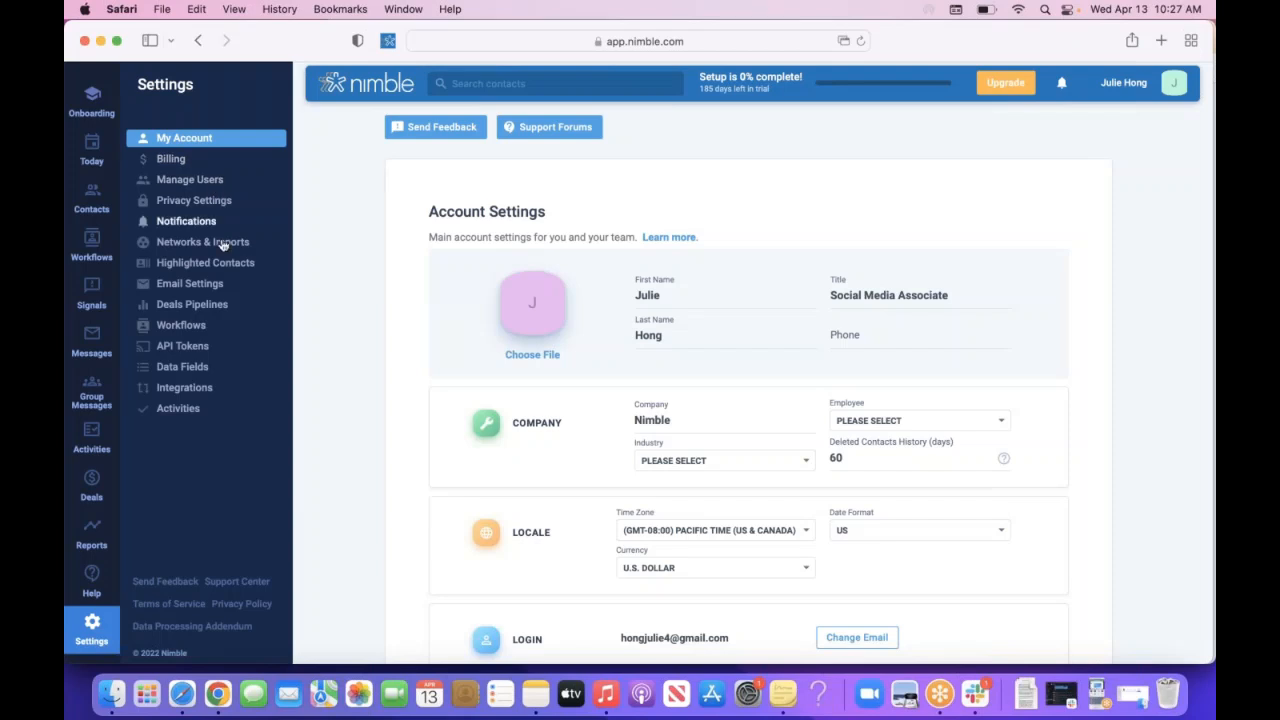
left_click(211, 285)
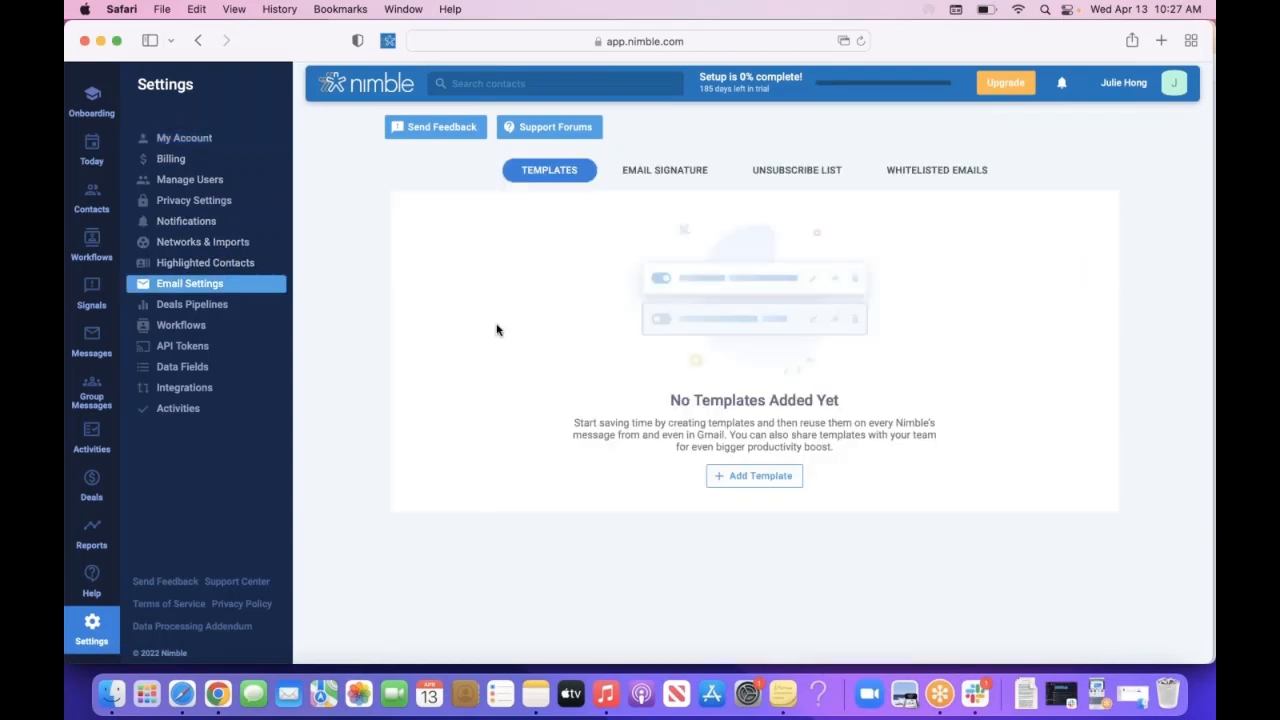
left_click(667, 174)
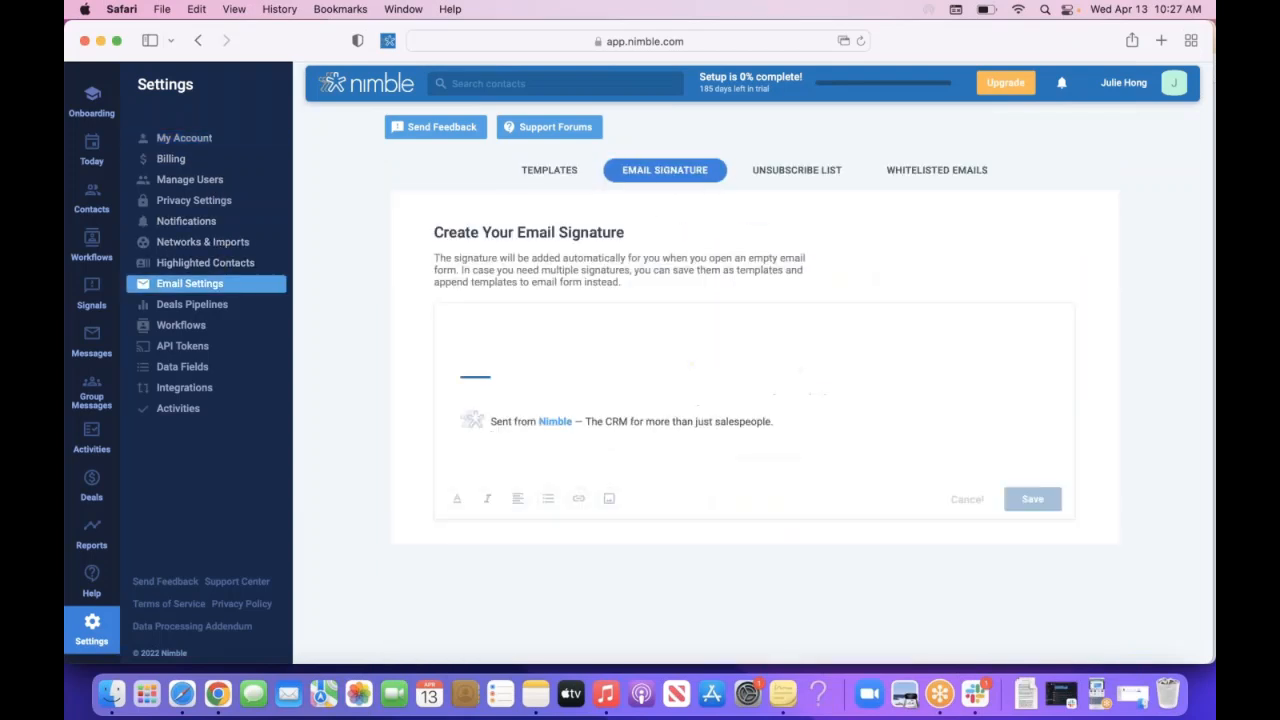
left_click(495, 330)
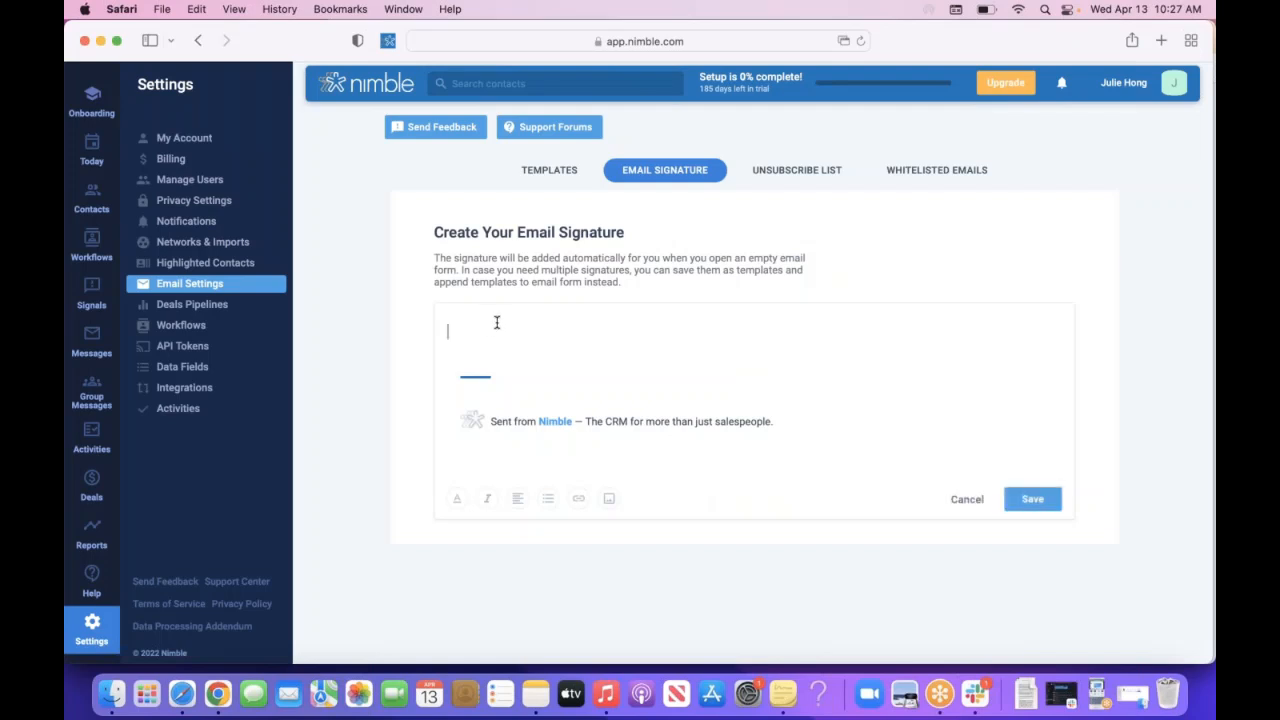
left_click(535, 177)
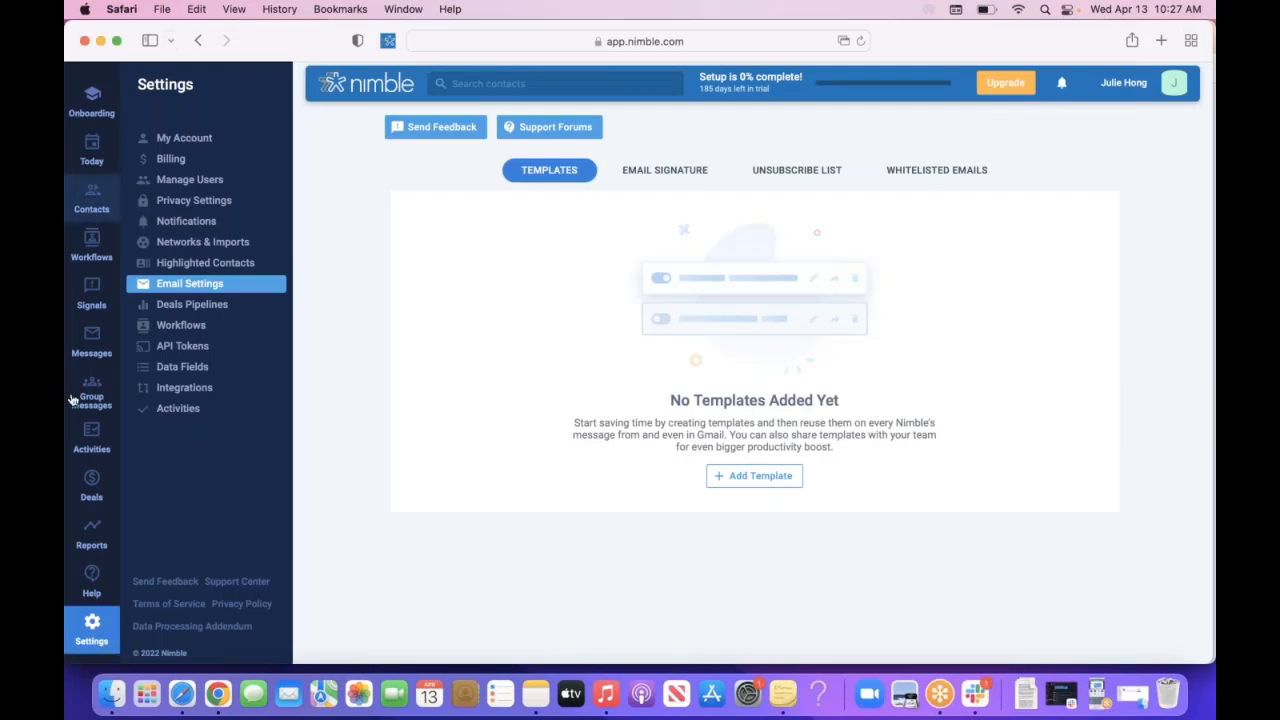
- Open the activities agenda, look at the form for creating a new activity, and close it without saving
left_click(92, 428)
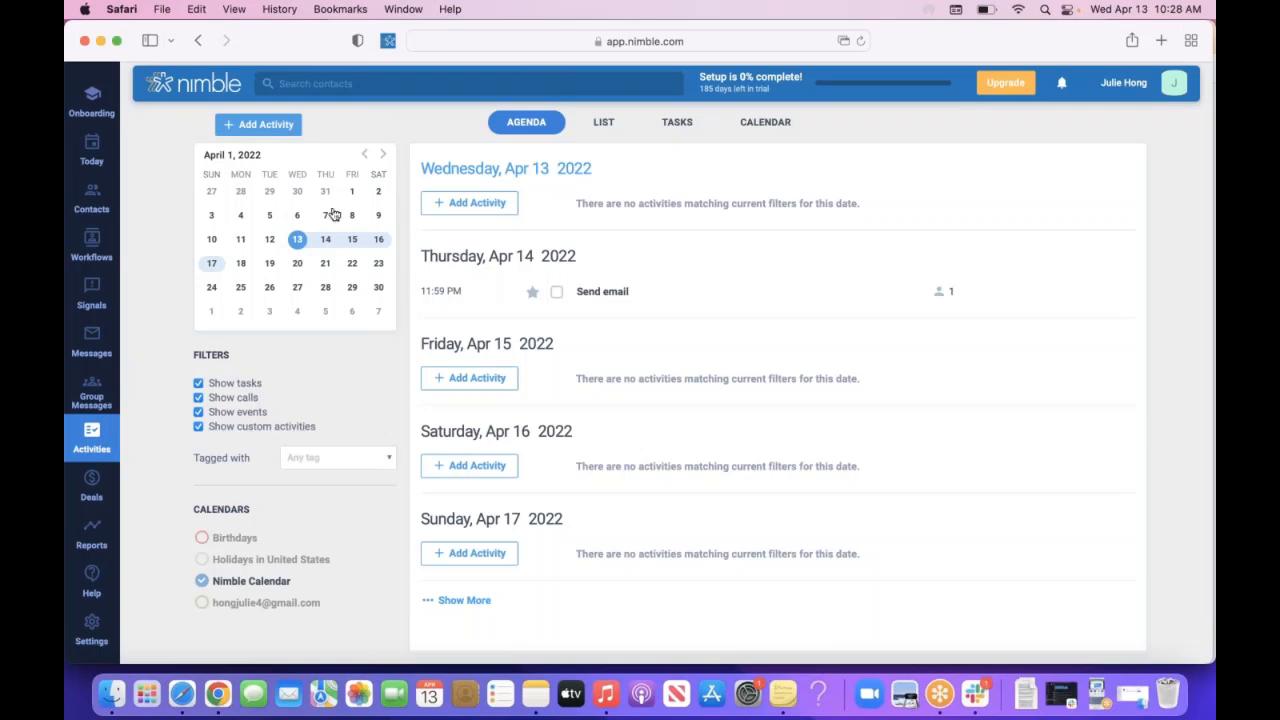
left_click(281, 123)
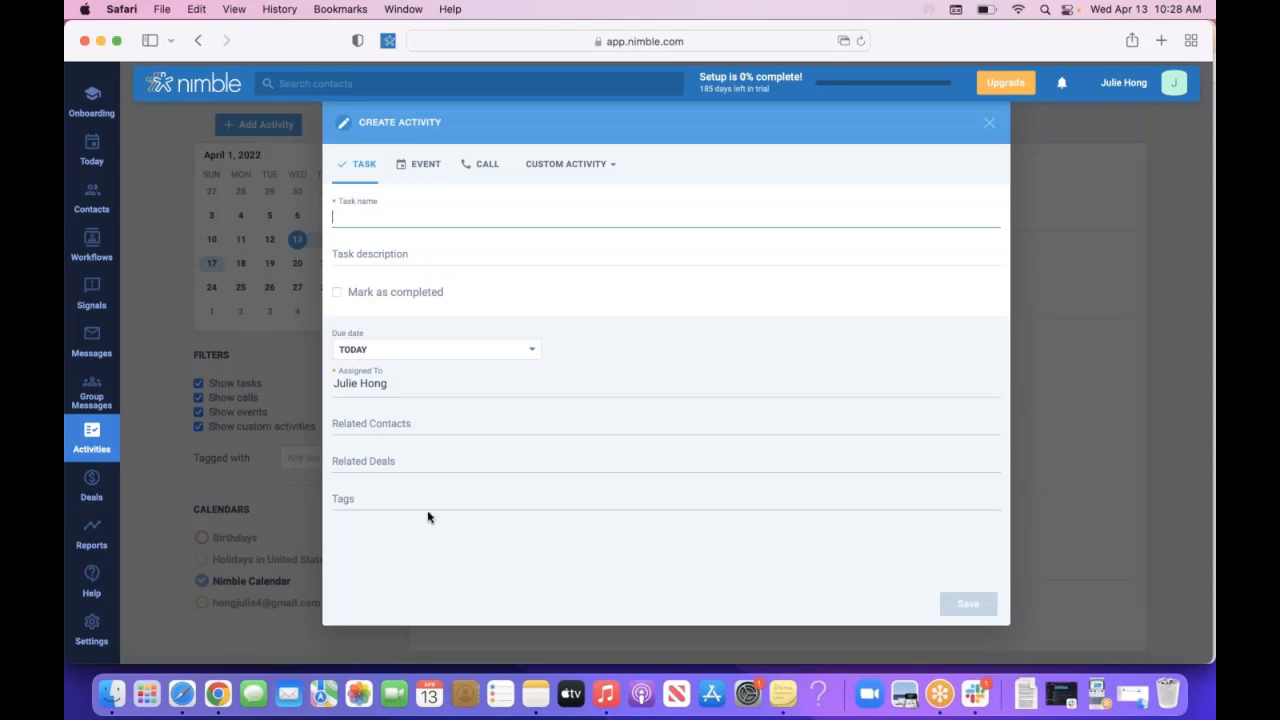
left_click(990, 125)
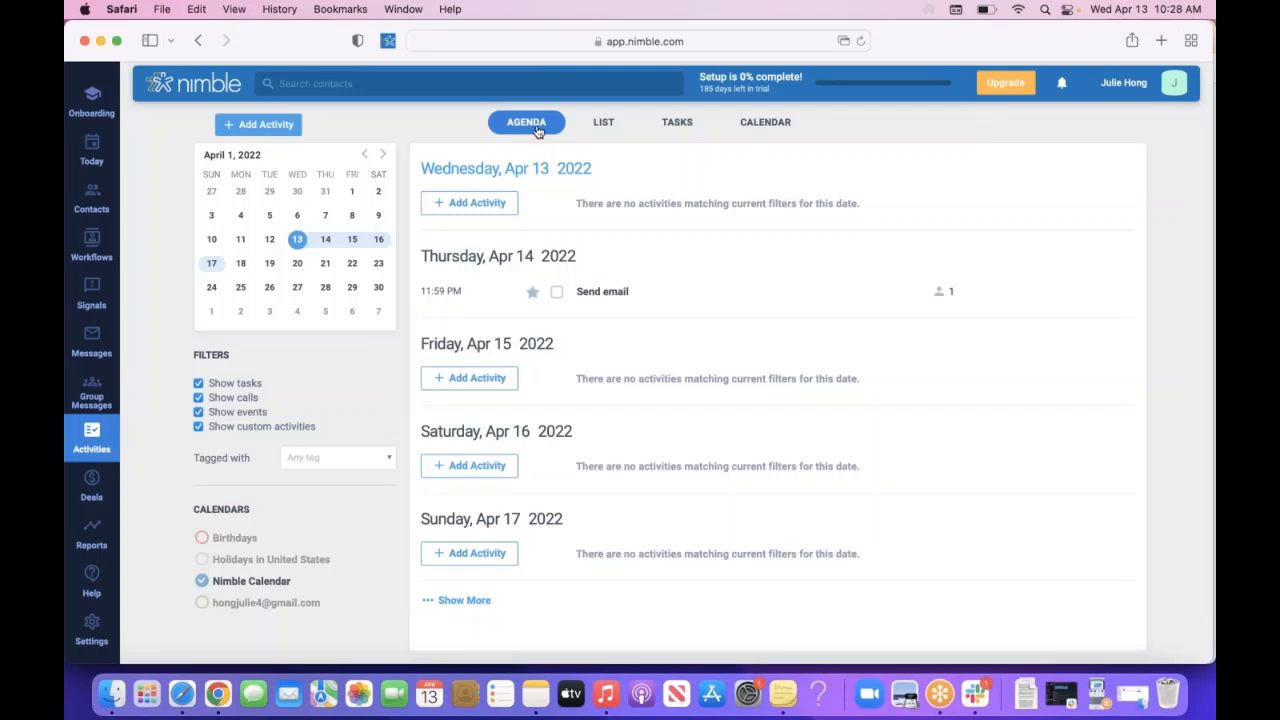
- Show the activities as a list and hide its Tags and Description columns
left_click(606, 127)
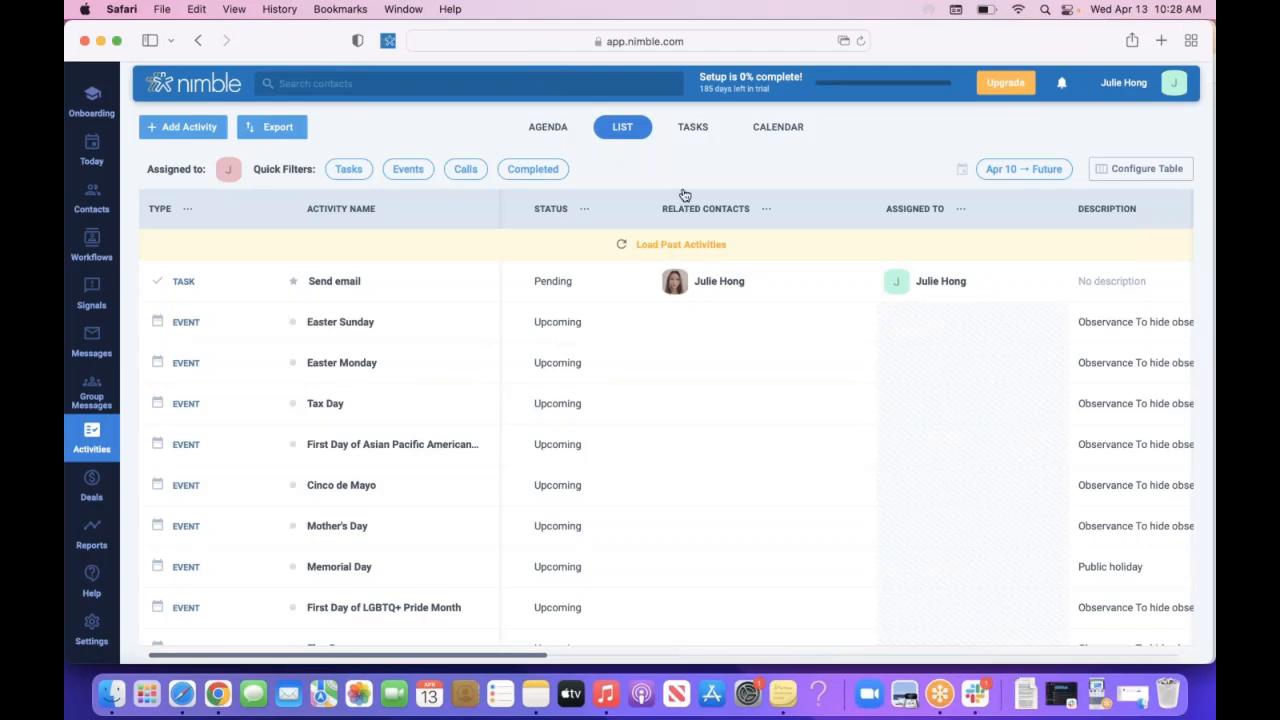
left_click(1130, 169)
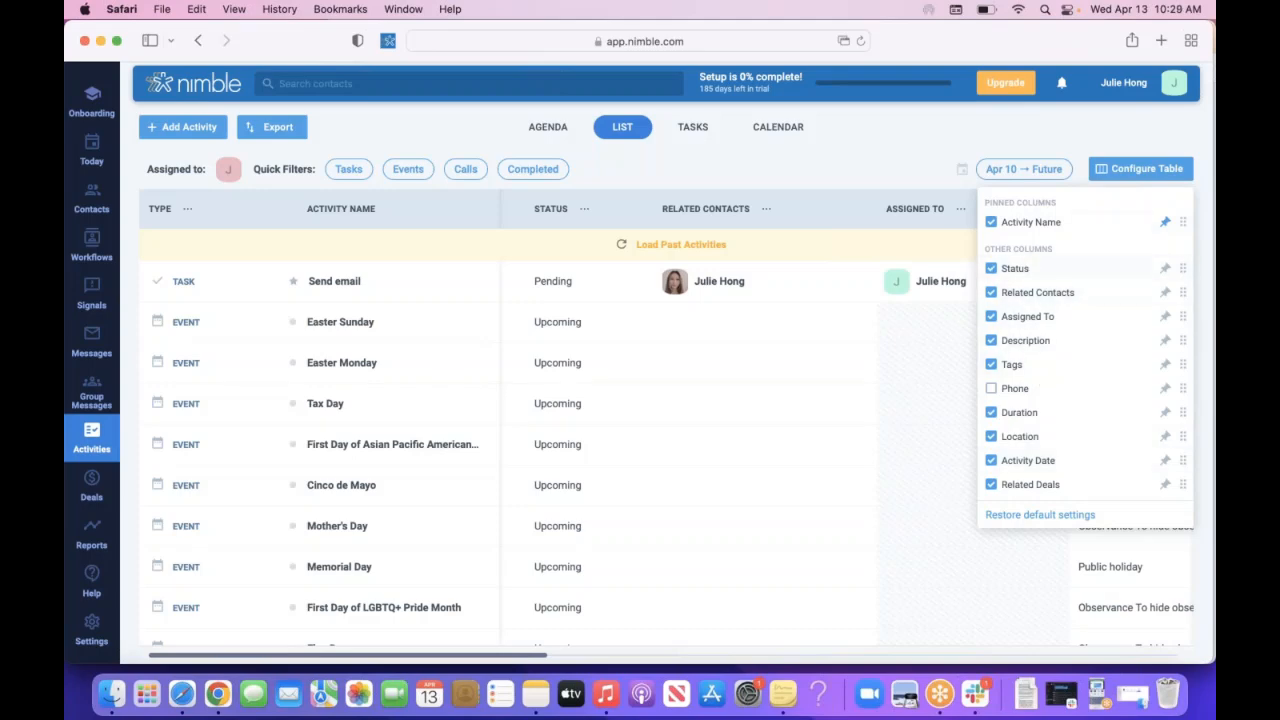
left_click(991, 365)
left_click(992, 341)
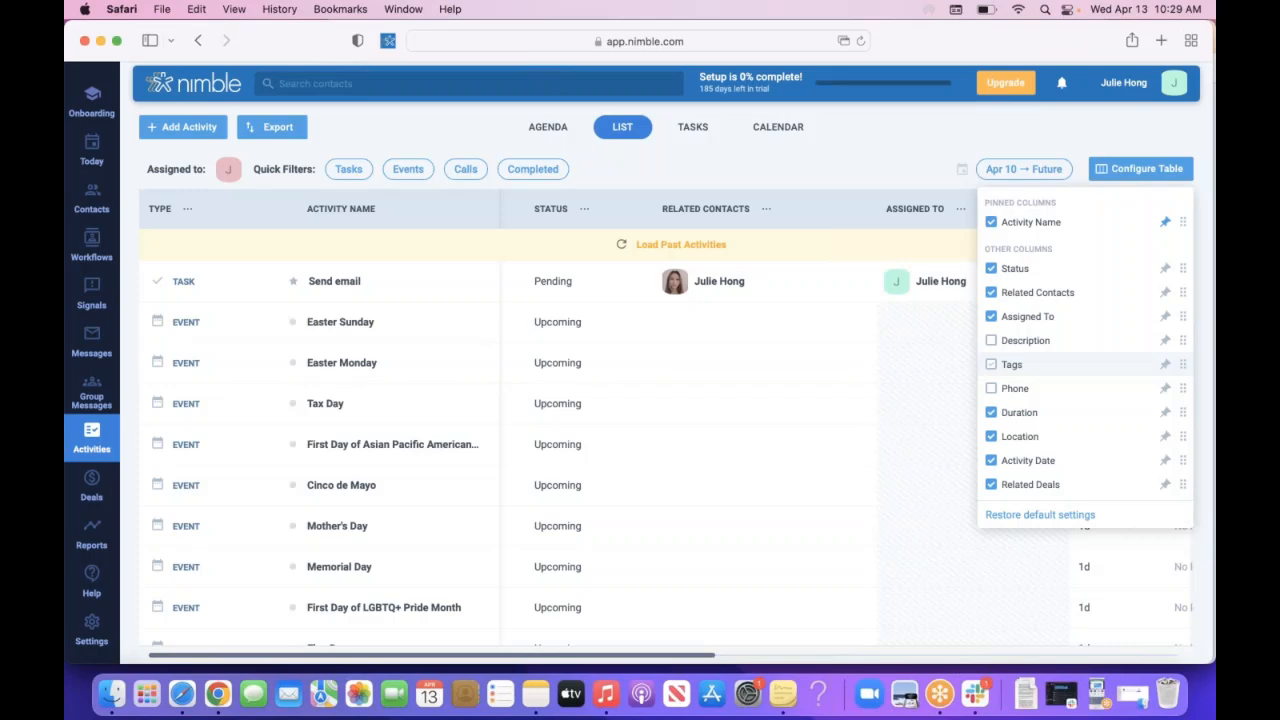
left_click(949, 135)
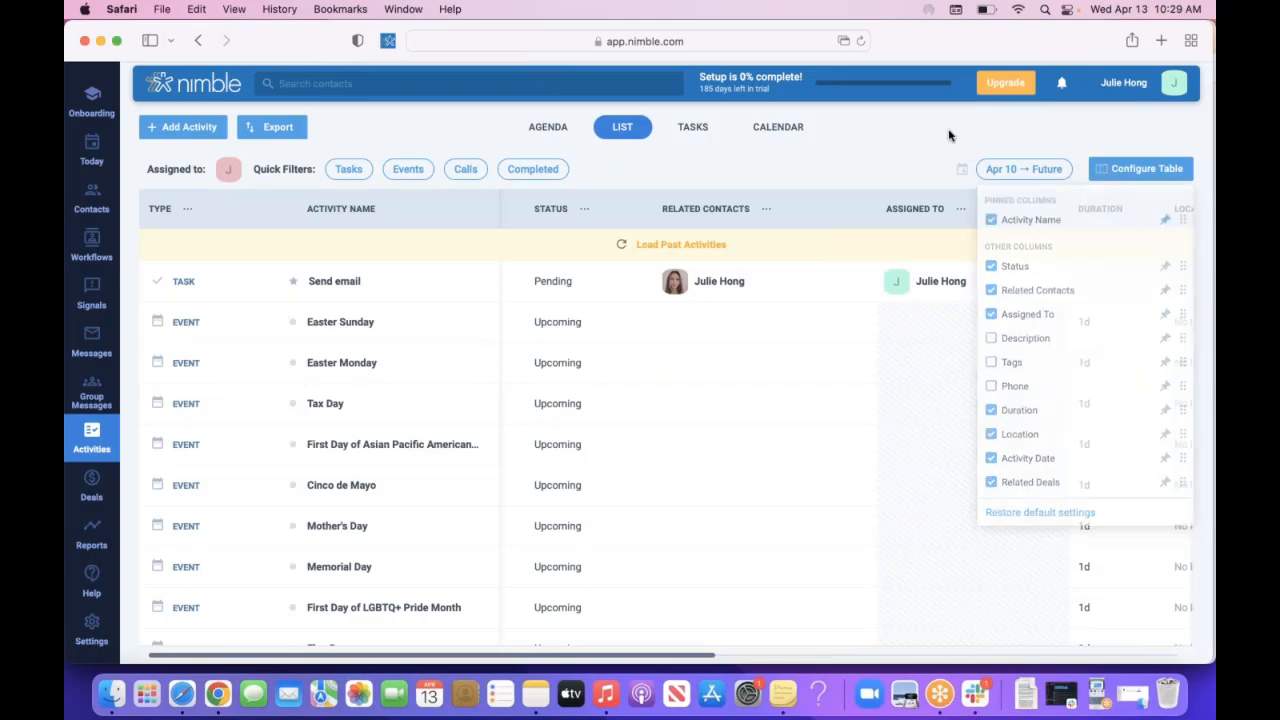
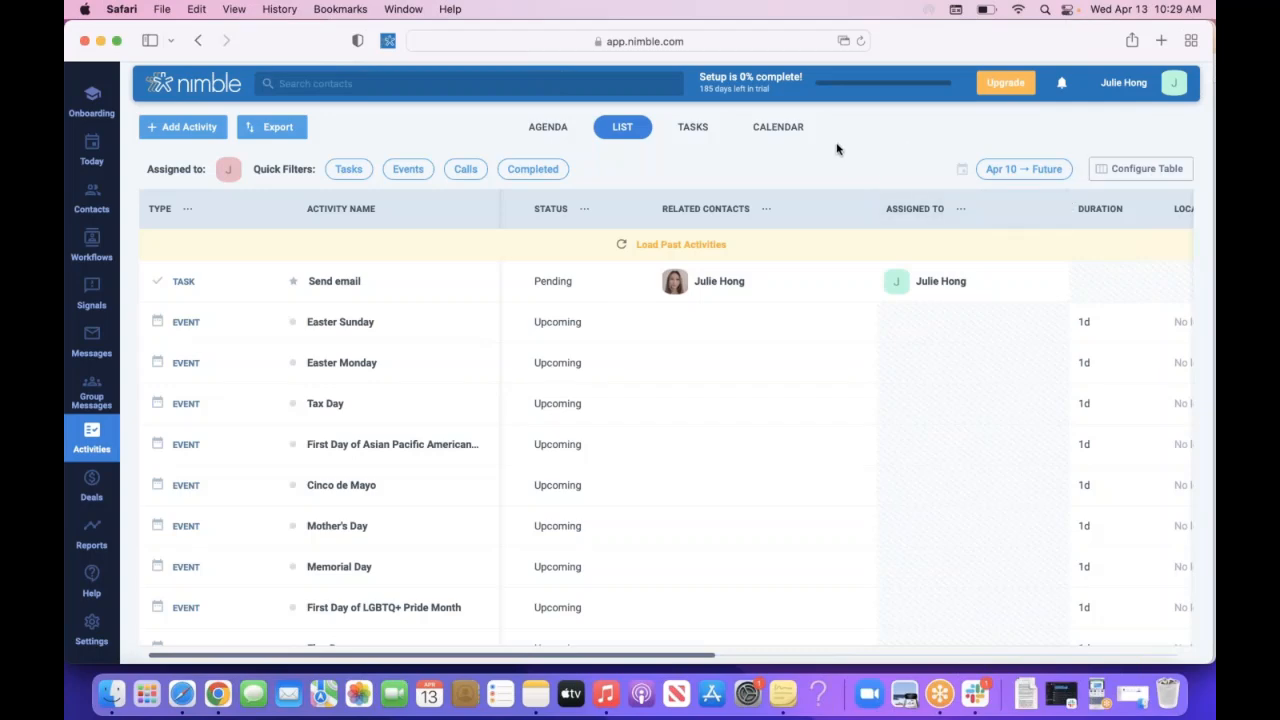
- Look at the export options for activities, close them without exporting, and return to the agenda view
left_click(290, 132)
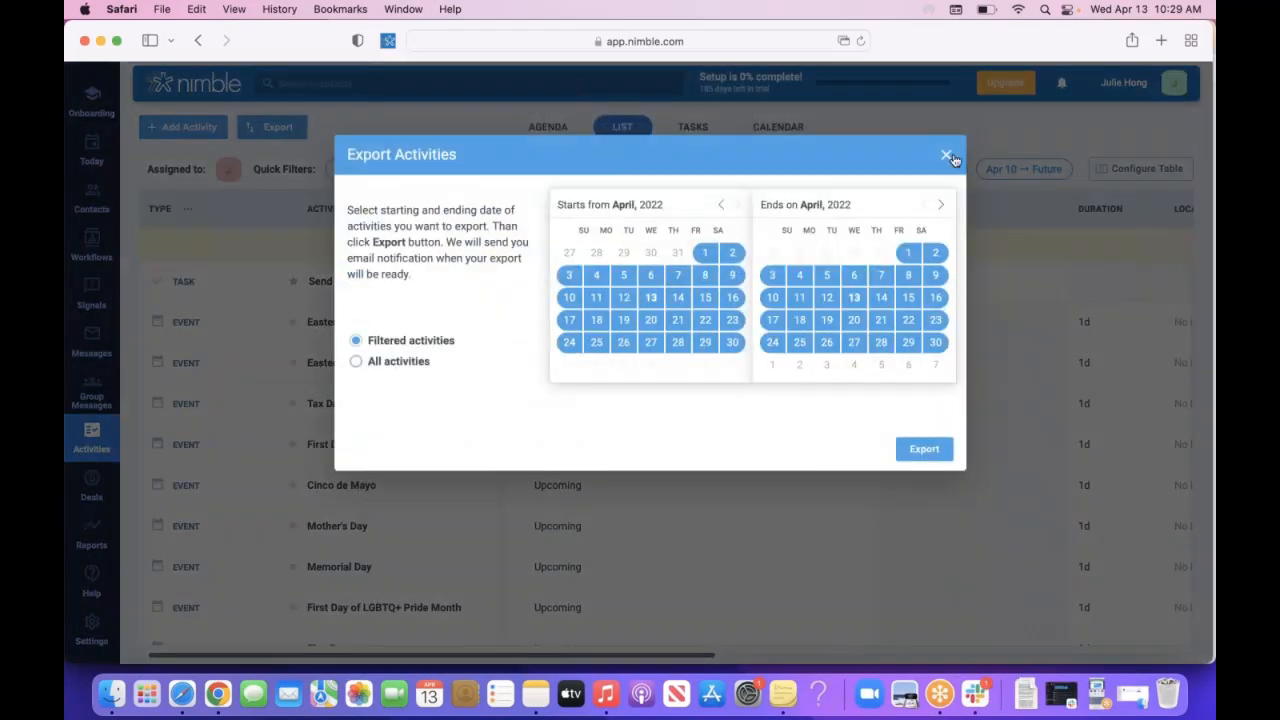
left_click(948, 155)
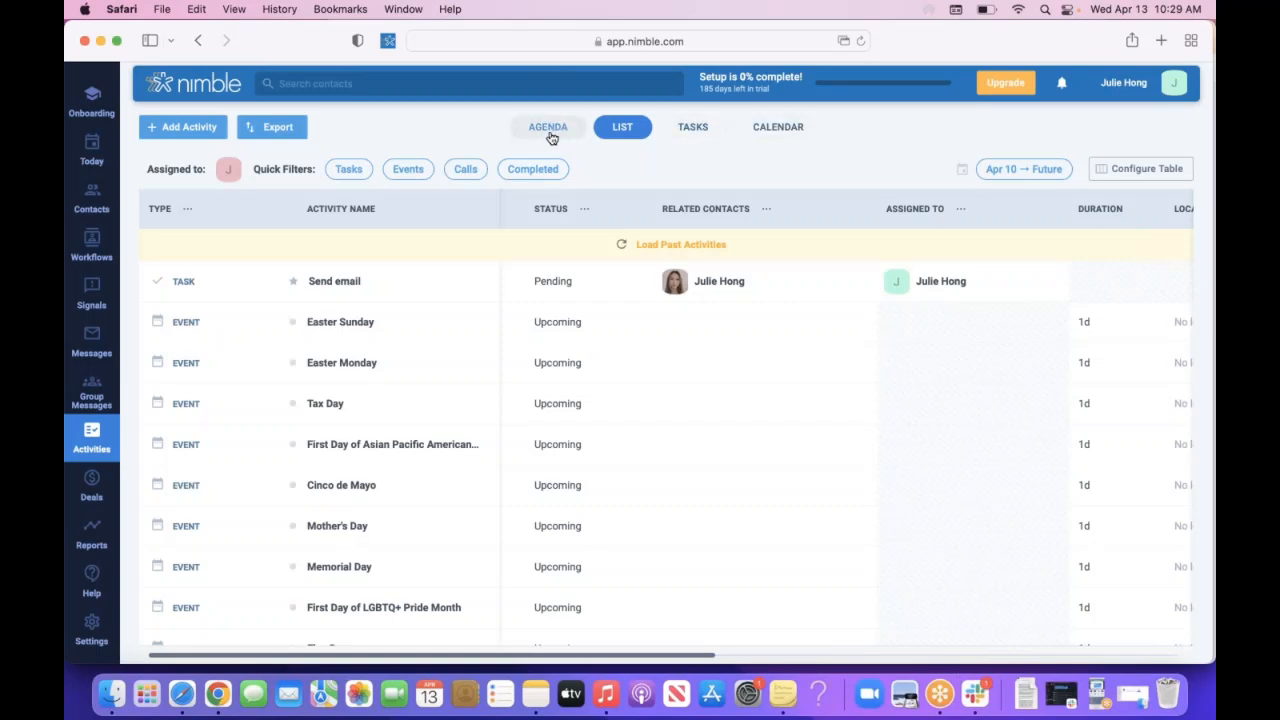
left_click(549, 128)
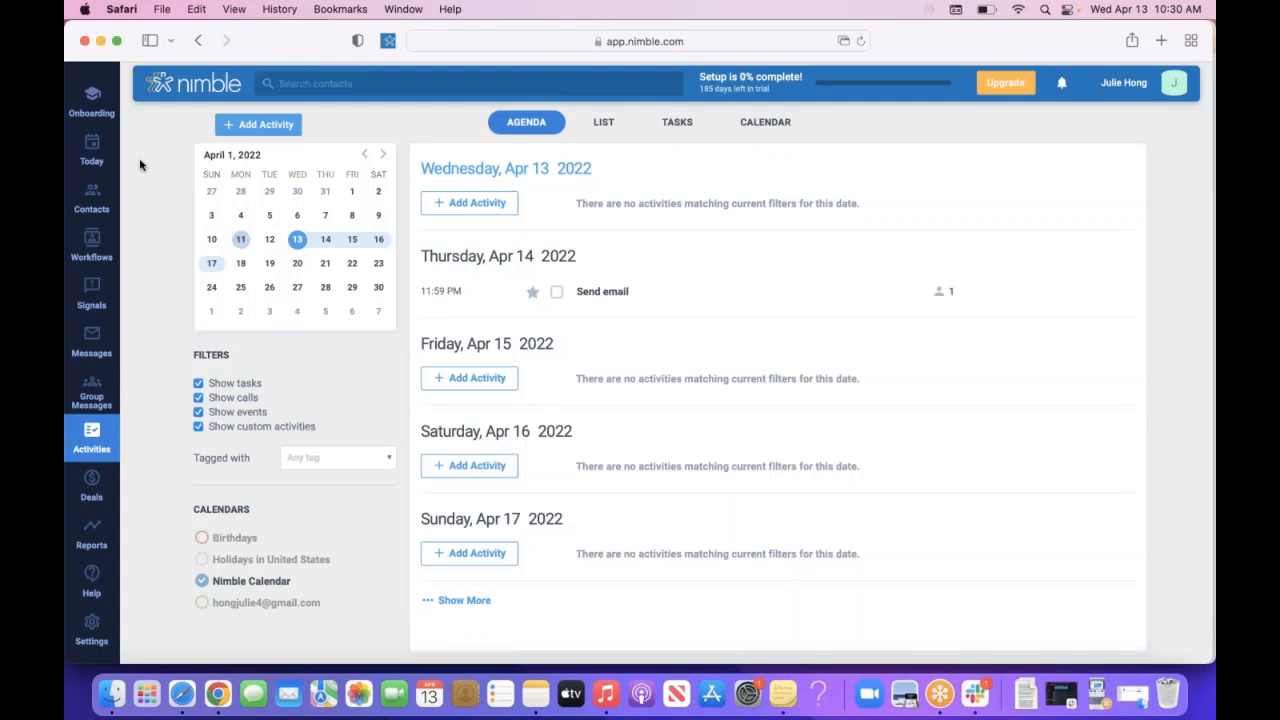
- Open the sales workflow's board, collapse the workflow list, and review the stages in the workflow's settings
left_click(91, 250)
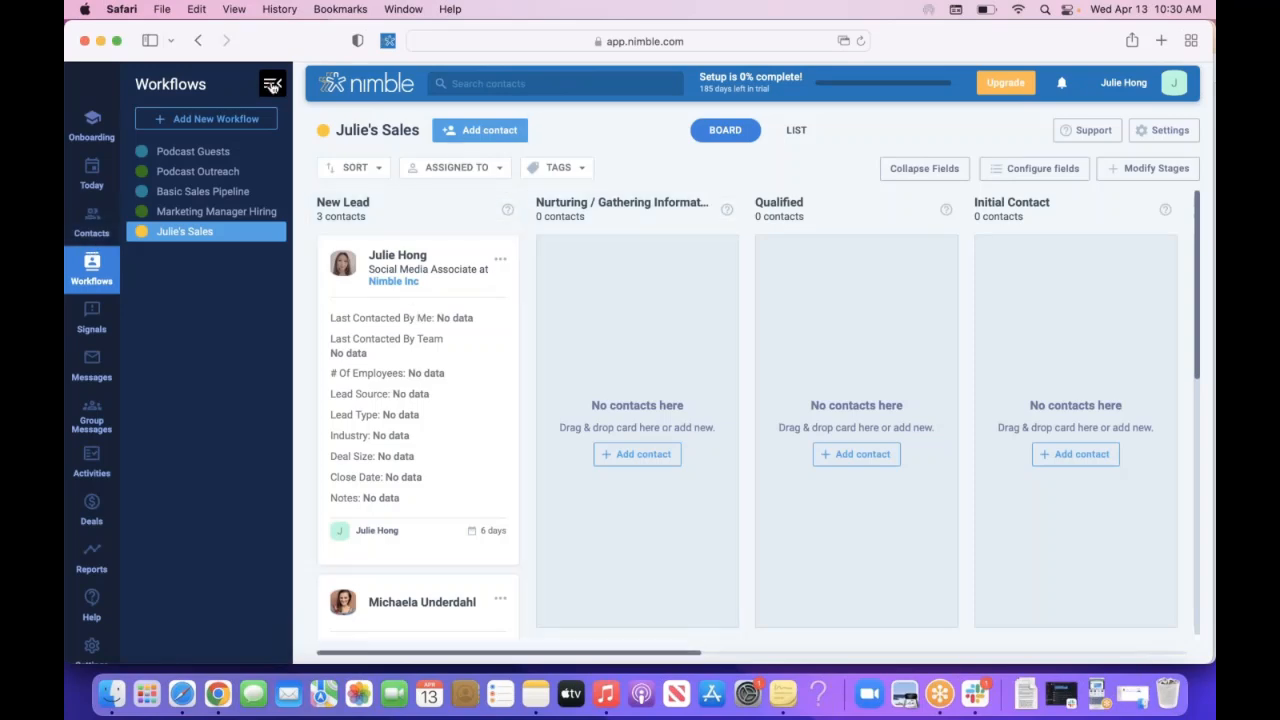
left_click(272, 85)
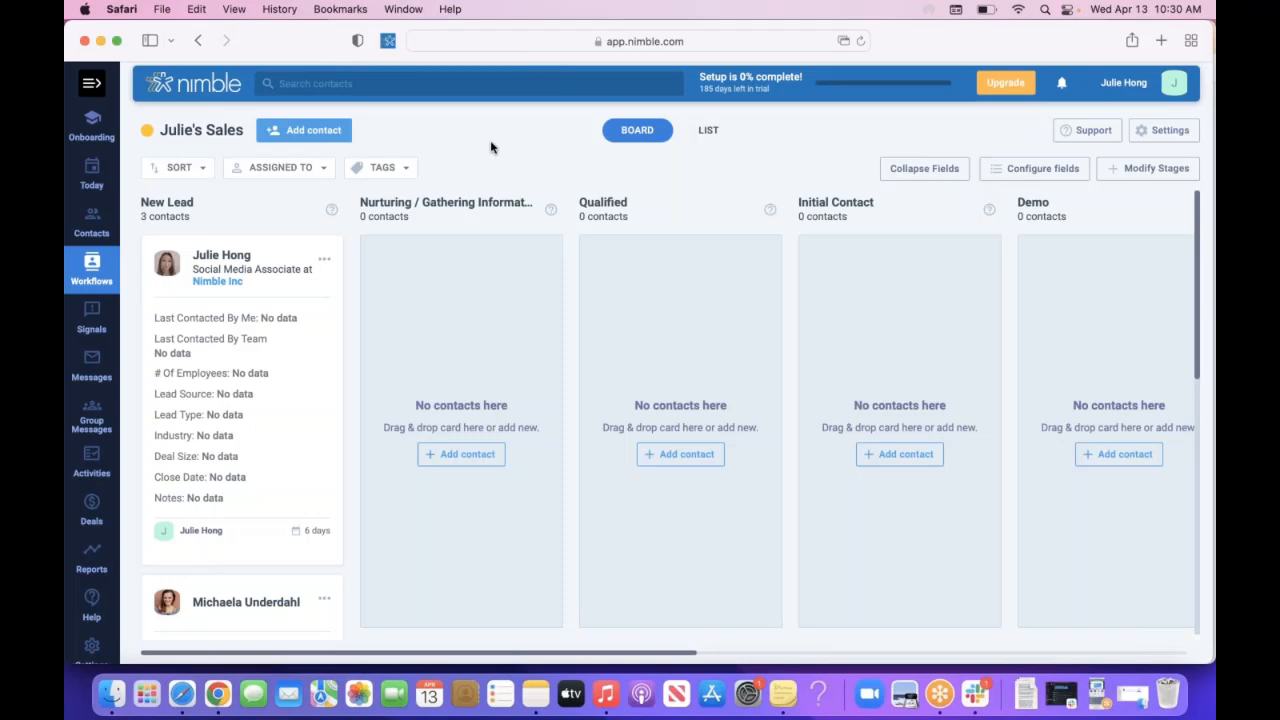
left_click(1168, 130)
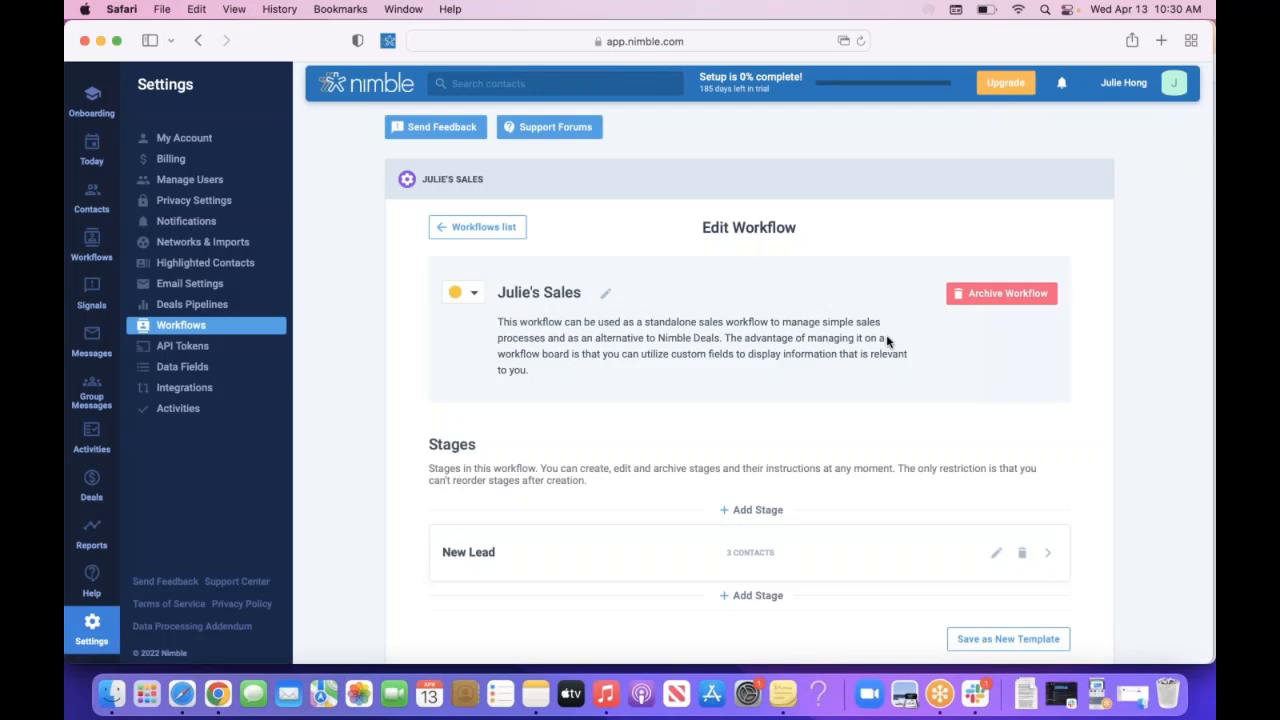
scroll(887, 341, "down", 3)
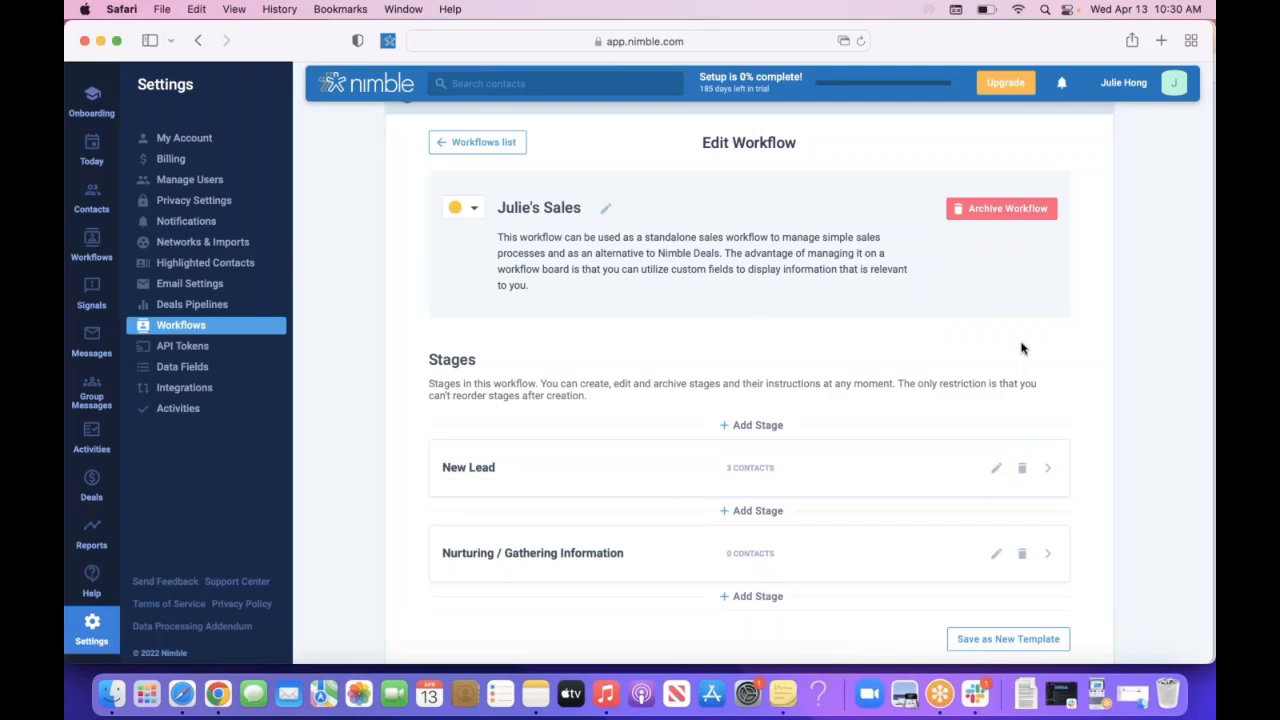
scroll(1021, 348, "down", 10)
scroll(750, 376, "down", 4)
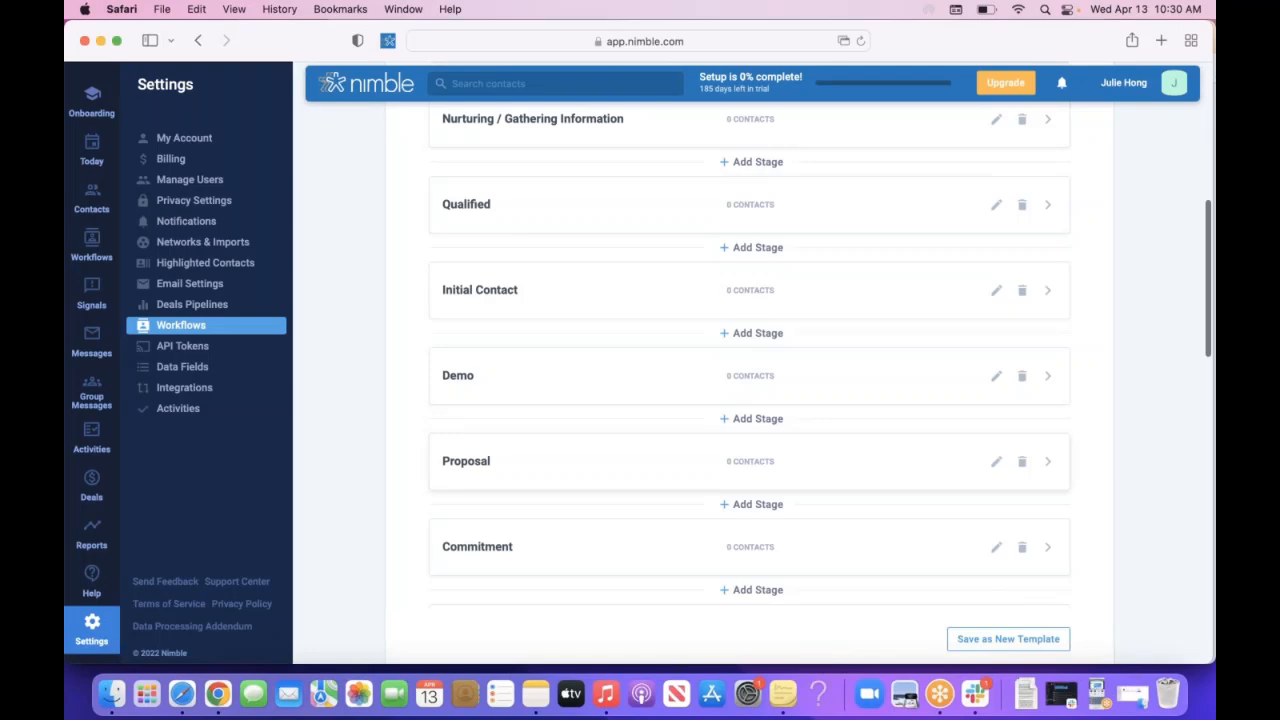
scroll(750, 376, "down", 20)
scroll(1167, 432, "up", 20)
scroll(1190, 490, "down", 20)
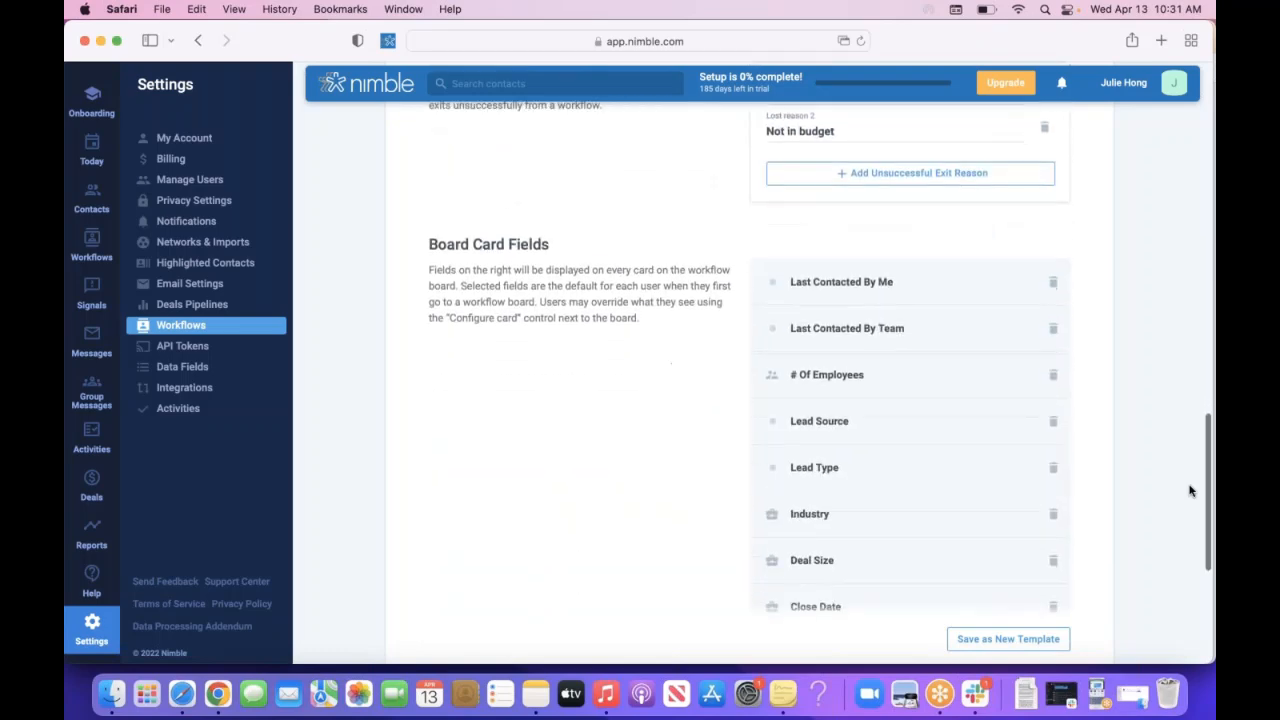
- Examine the unsuccessful exit reasons, the stage list and the board card fields in the sales workflow's settings
scroll(1190, 490, "up", 1)
scroll(1190, 490, "up", 2)
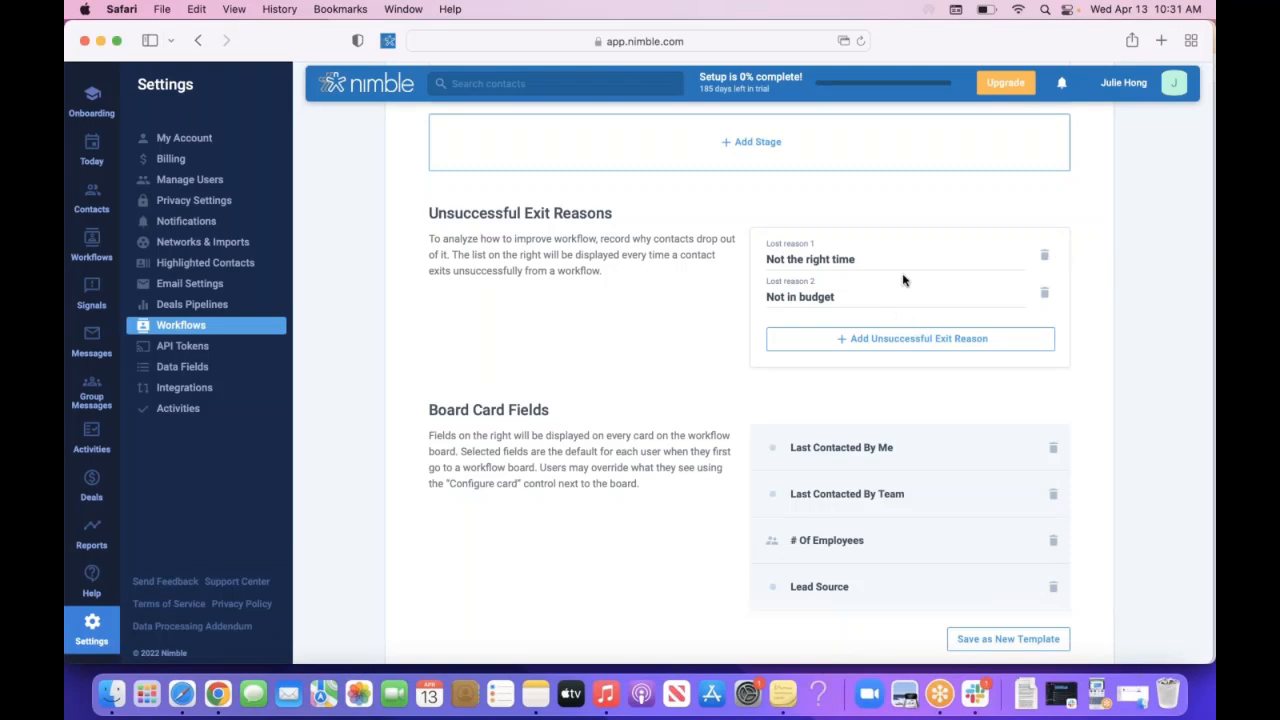
scroll(903, 280, "up", 15)
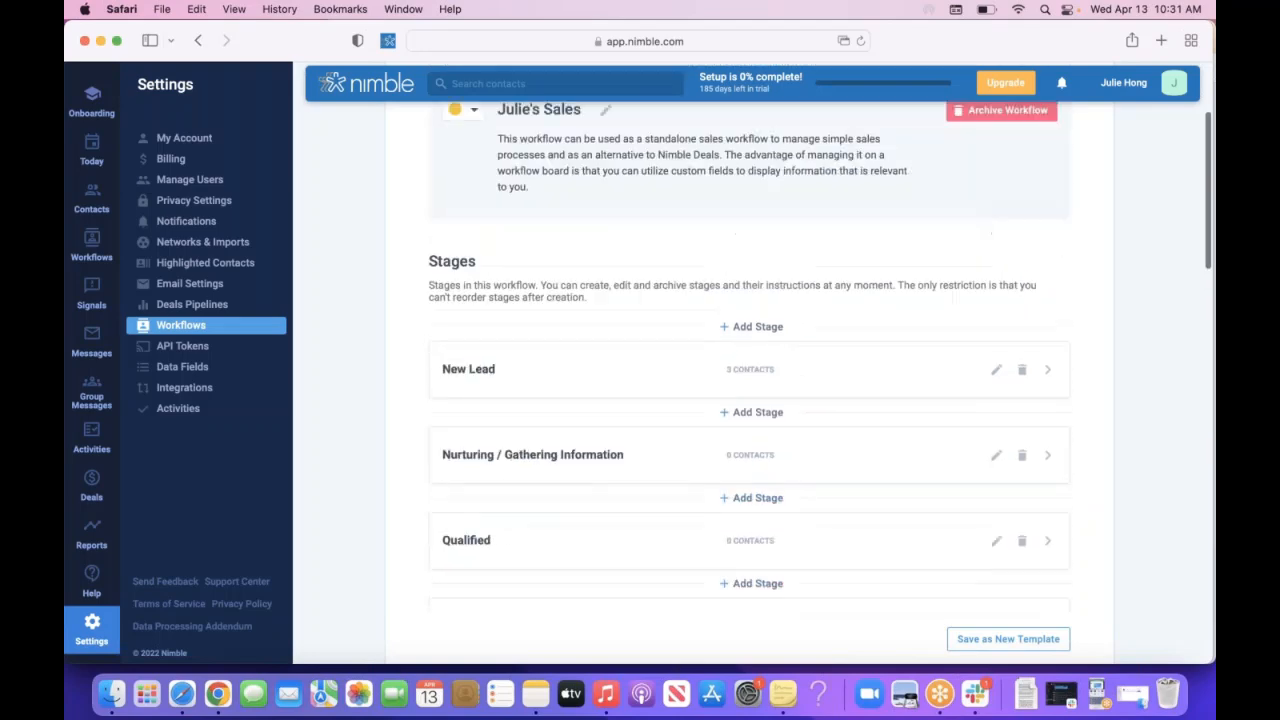
scroll(749, 360, "up", 3)
scroll(749, 360, "down", 8)
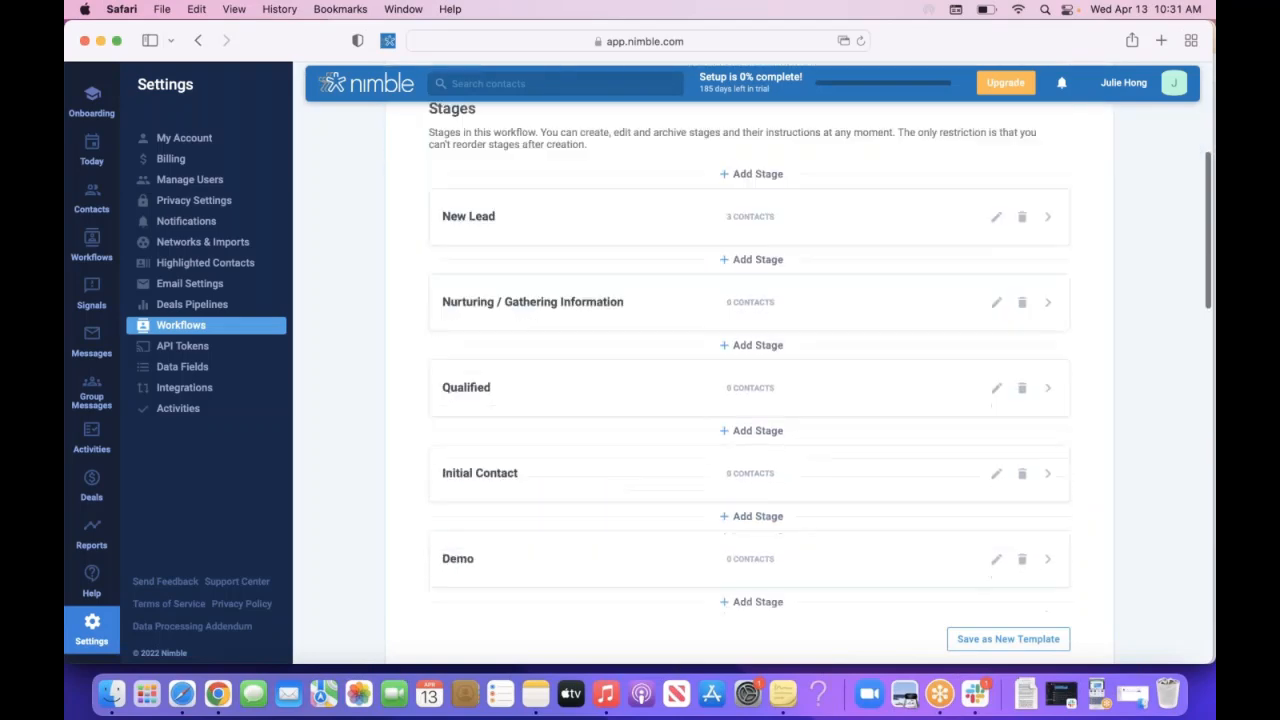
scroll(990, 180, "down", 6)
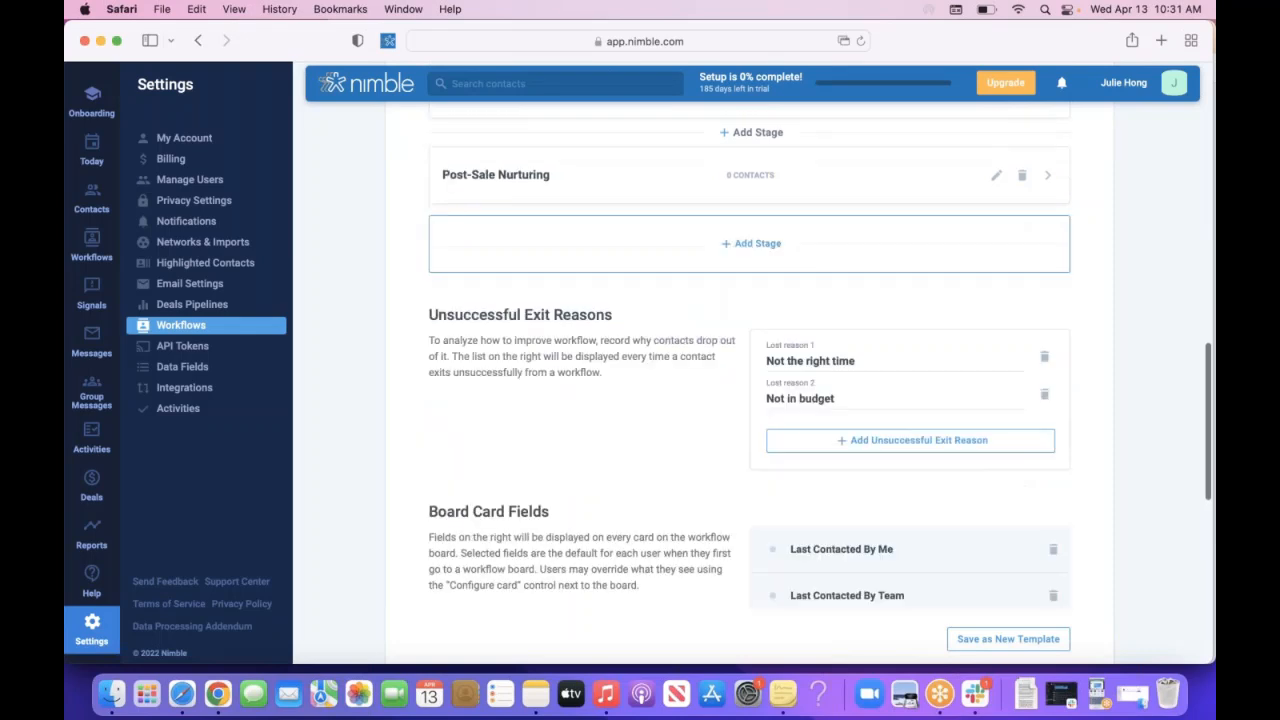
scroll(890, 284, "down", 1)
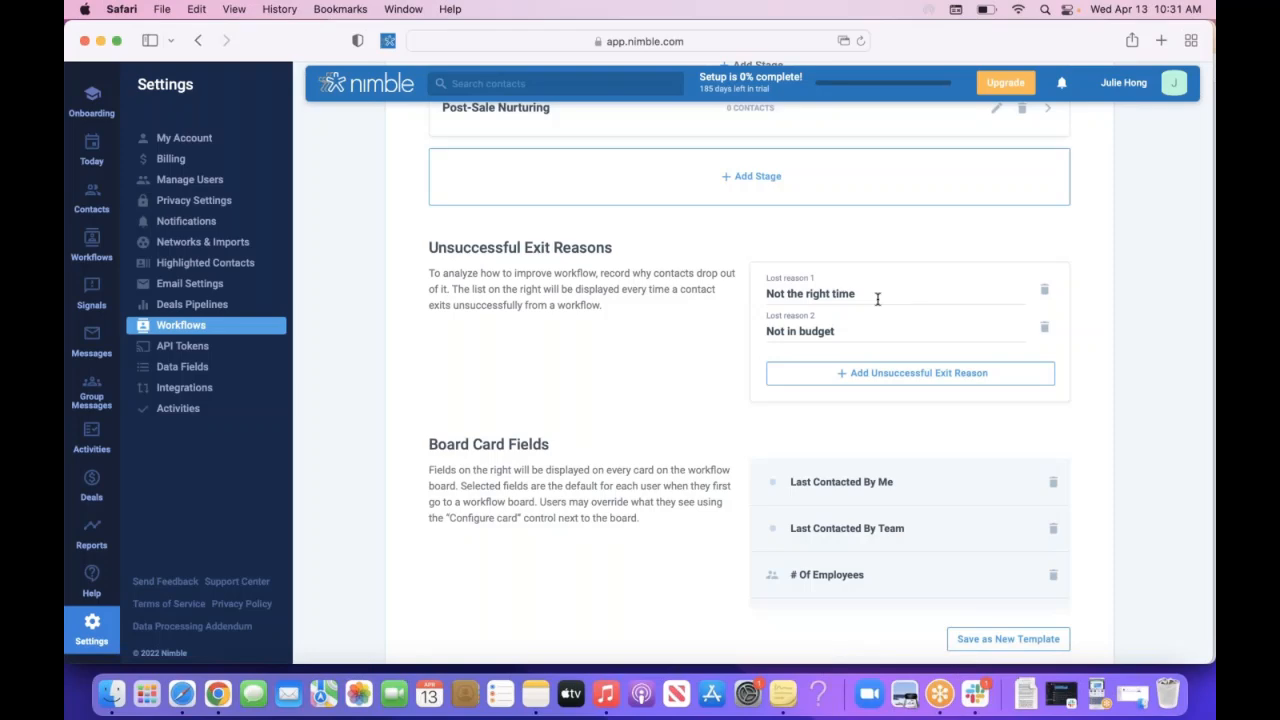
scroll(879, 429, "down", 2)
scroll(879, 429, "down", 5)
scroll(878, 430, "up", 2)
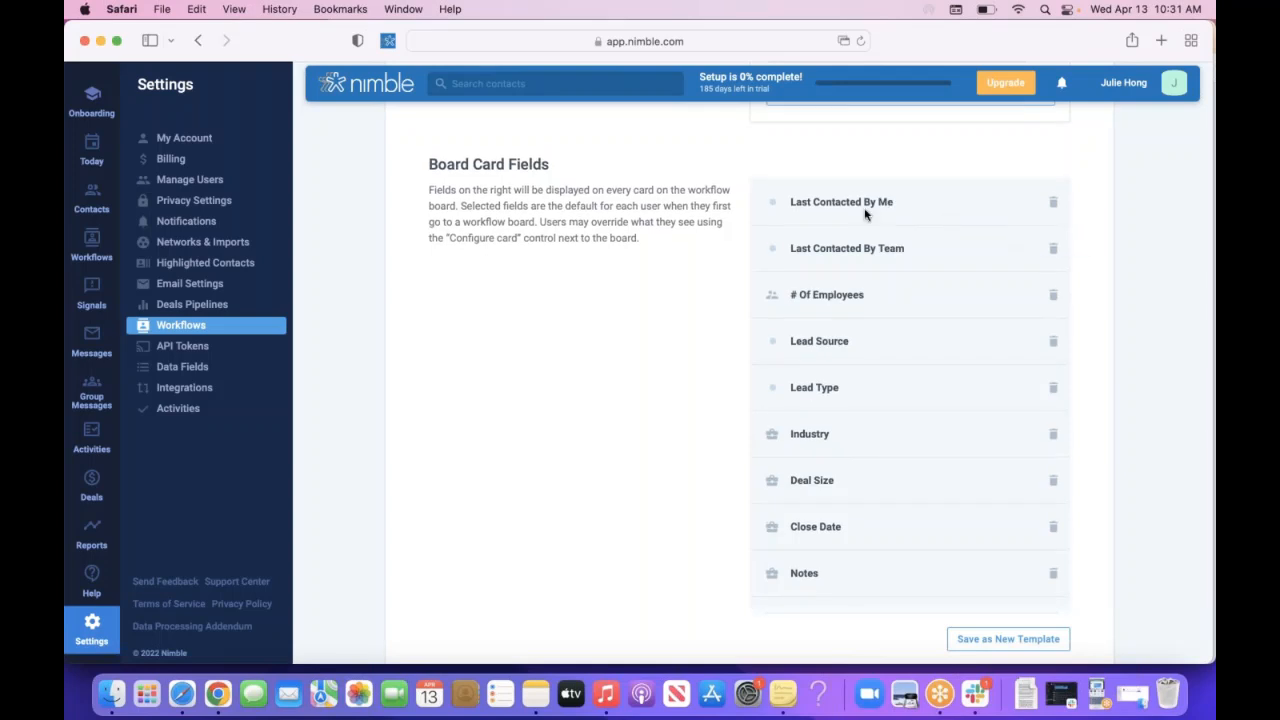
- Remove the Last Contacted By Me field from the sales workflow's board cards and save the changes
left_click(1053, 202)
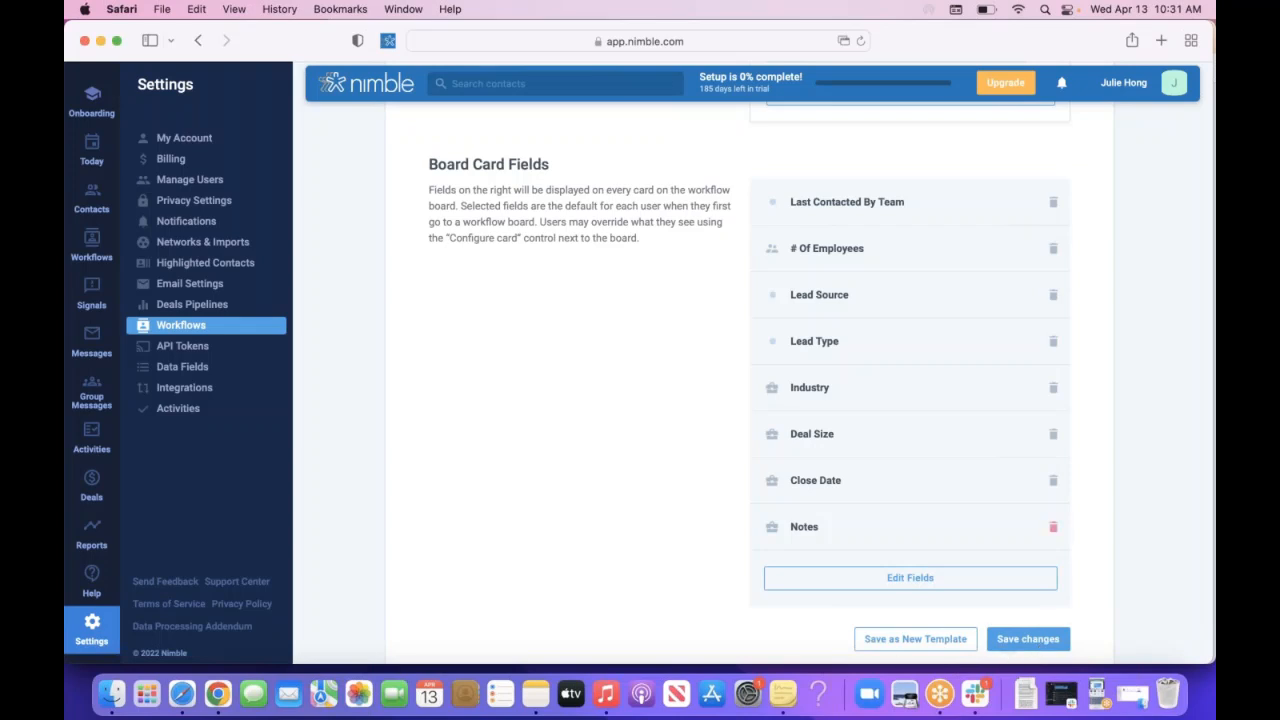
scroll(1052, 523, "down", 5)
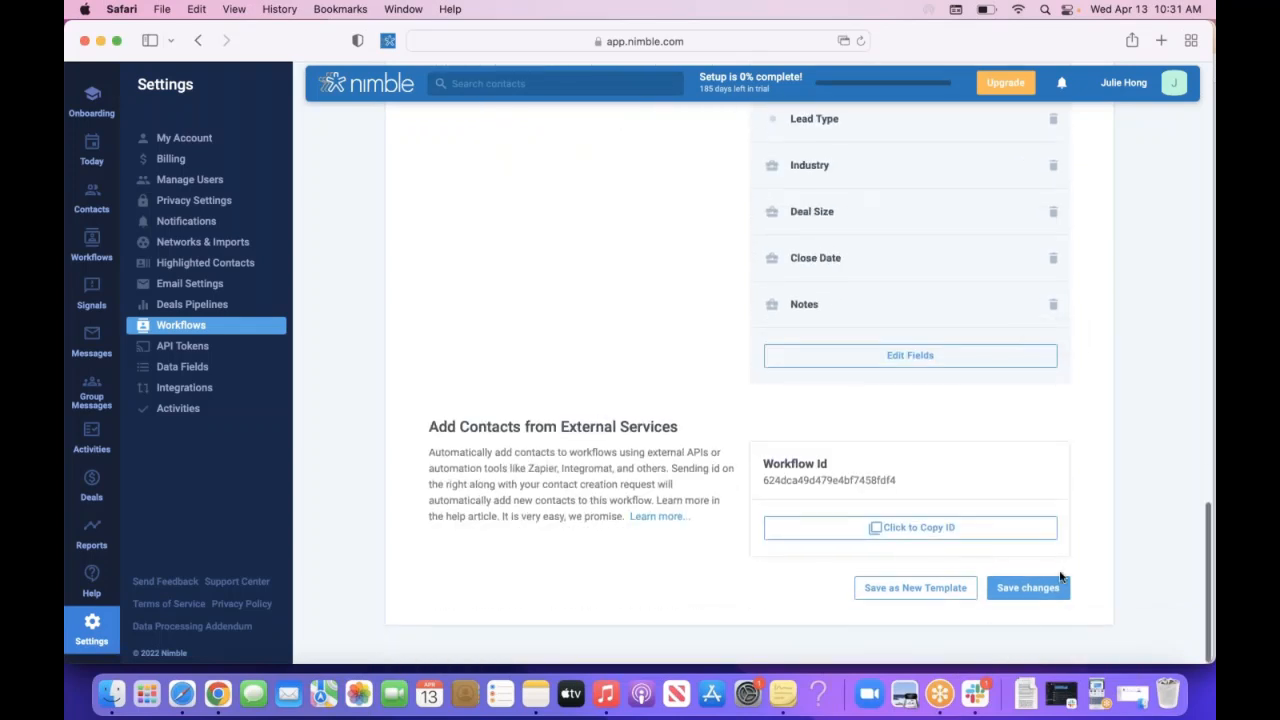
left_click(1040, 593)
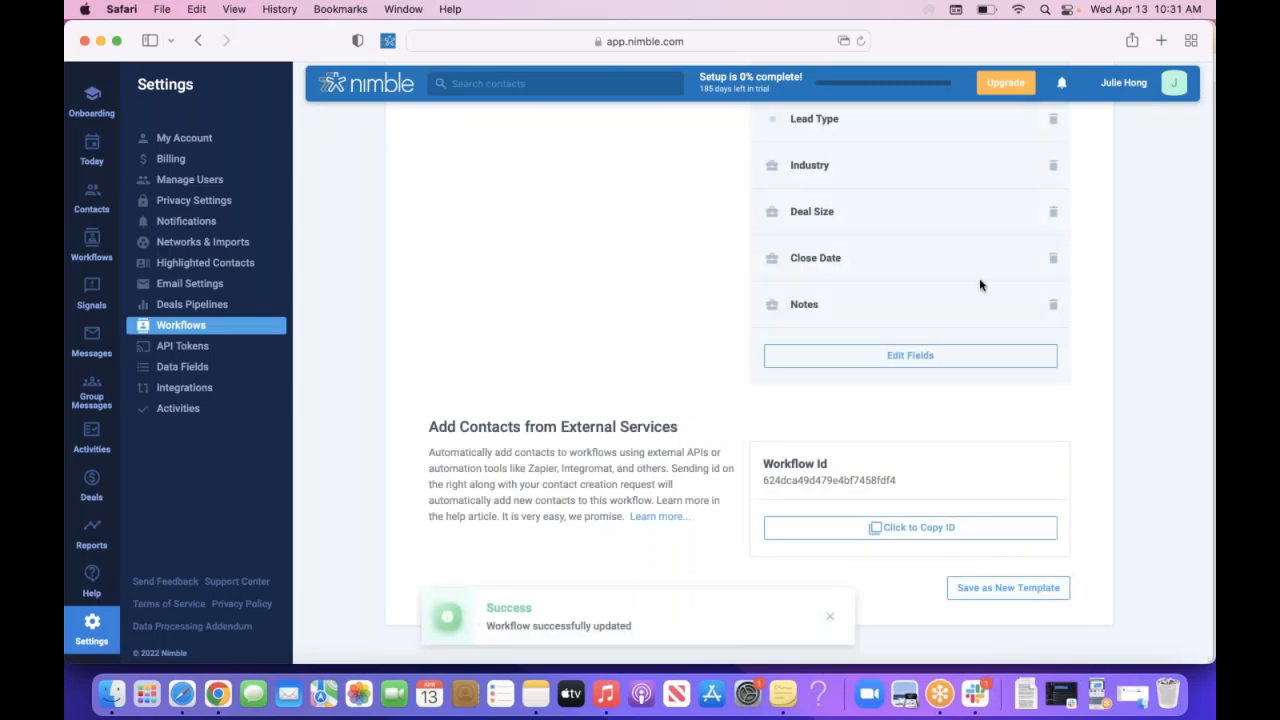
- Return to the sales workflow's board and expand the list of workflows
scroll(980, 285, "up", 10)
scroll(980, 285, "up", 10)
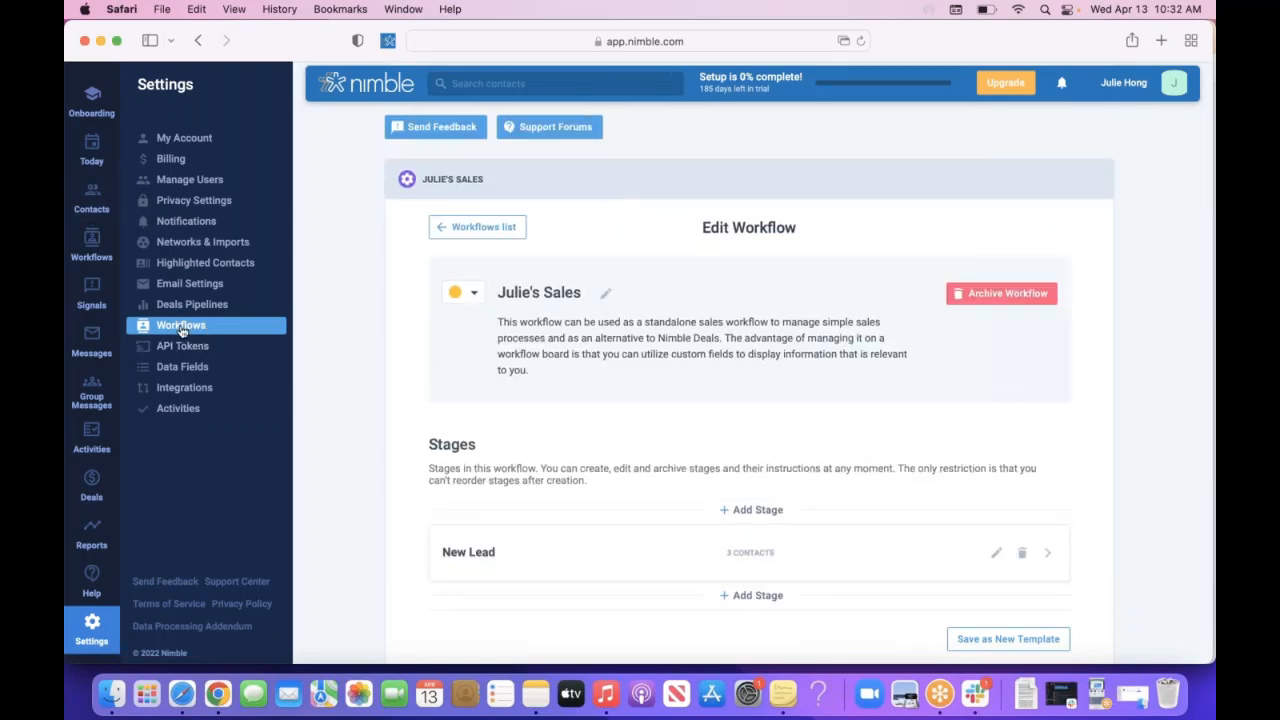
left_click(75, 252)
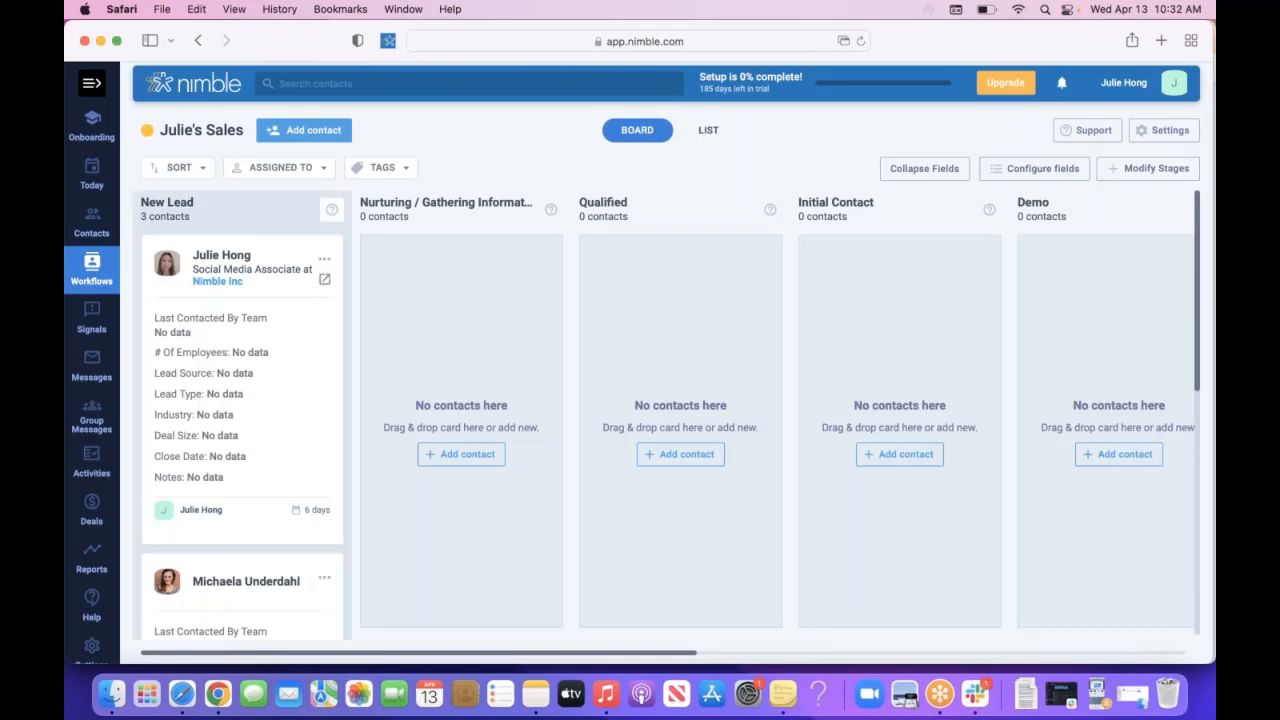
left_click(97, 90)
left_click(278, 84)
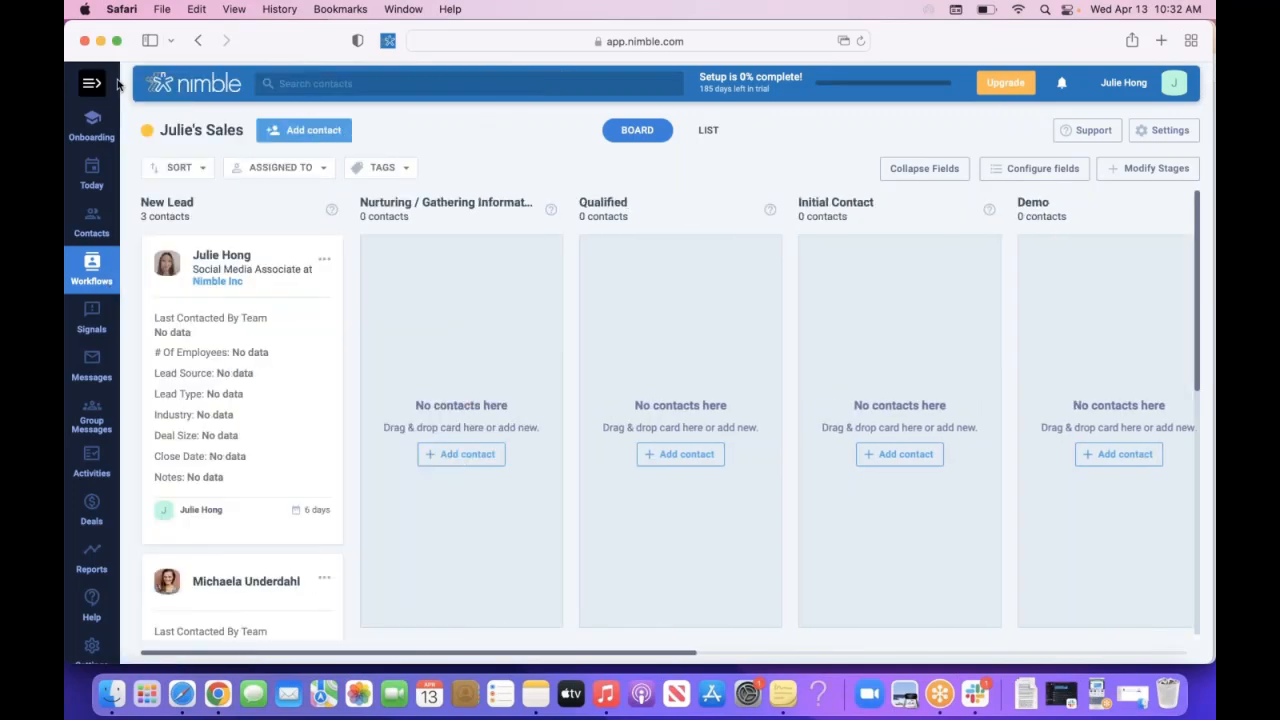
left_click(89, 88)
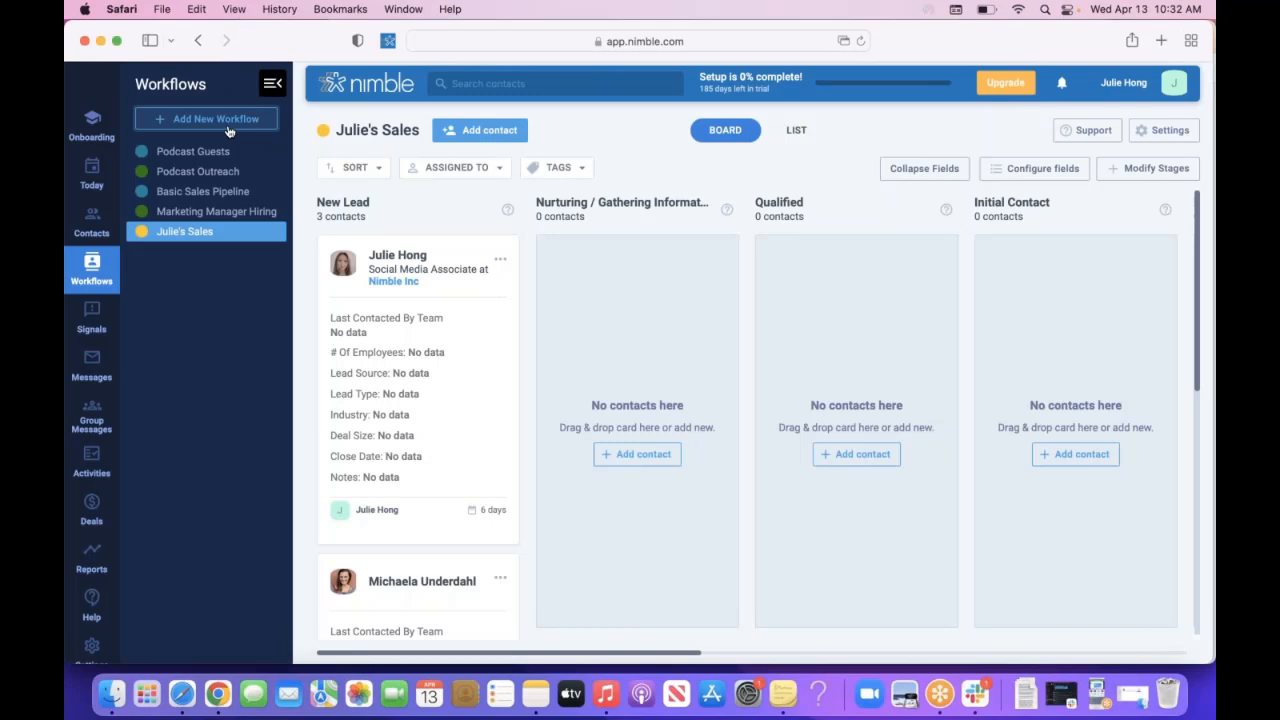
- Start adding a new workflow and browse the available template categories
left_click(228, 128)
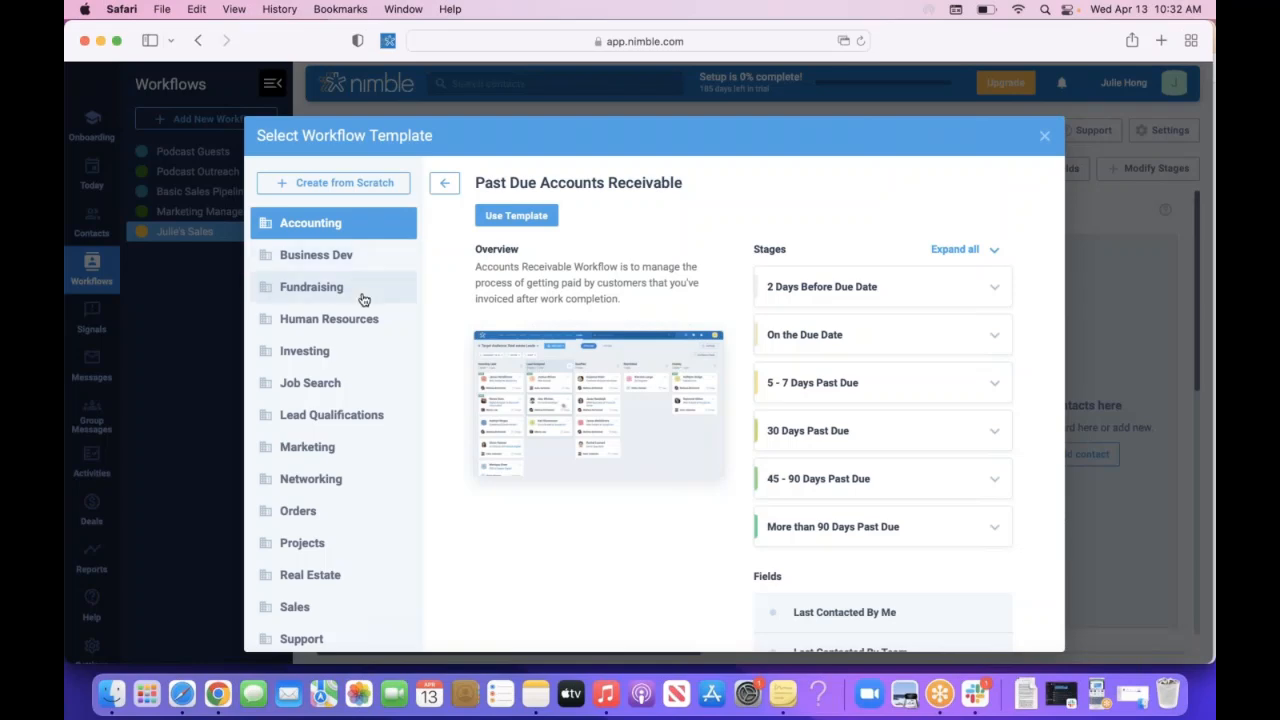
scroll(360, 400, "down", 1)
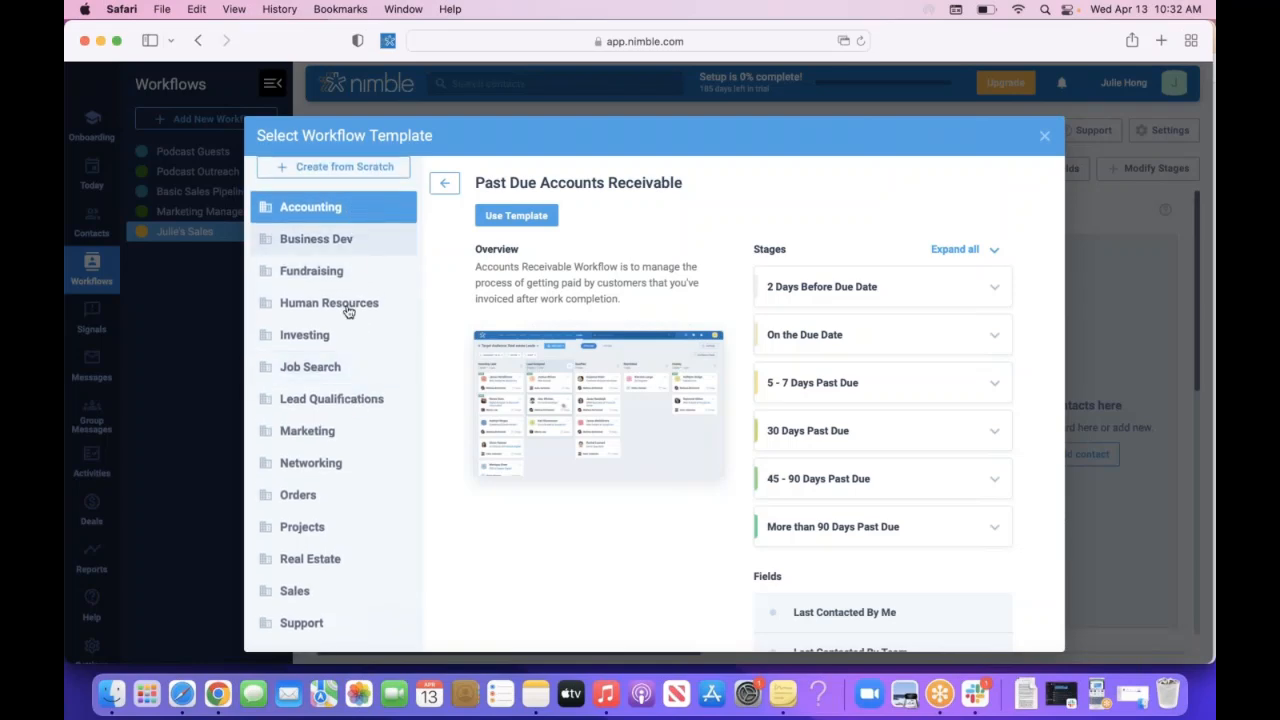
scroll(352, 244, "up", 1)
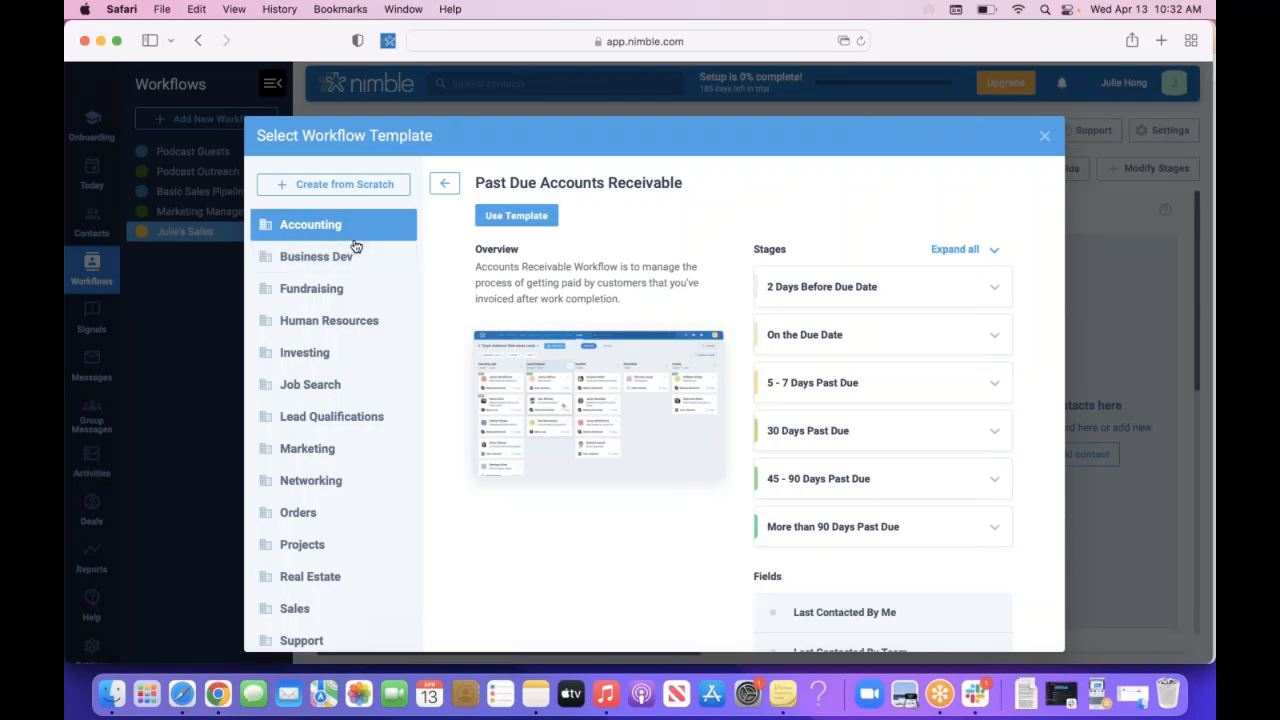
scroll(355, 245, "down", 1)
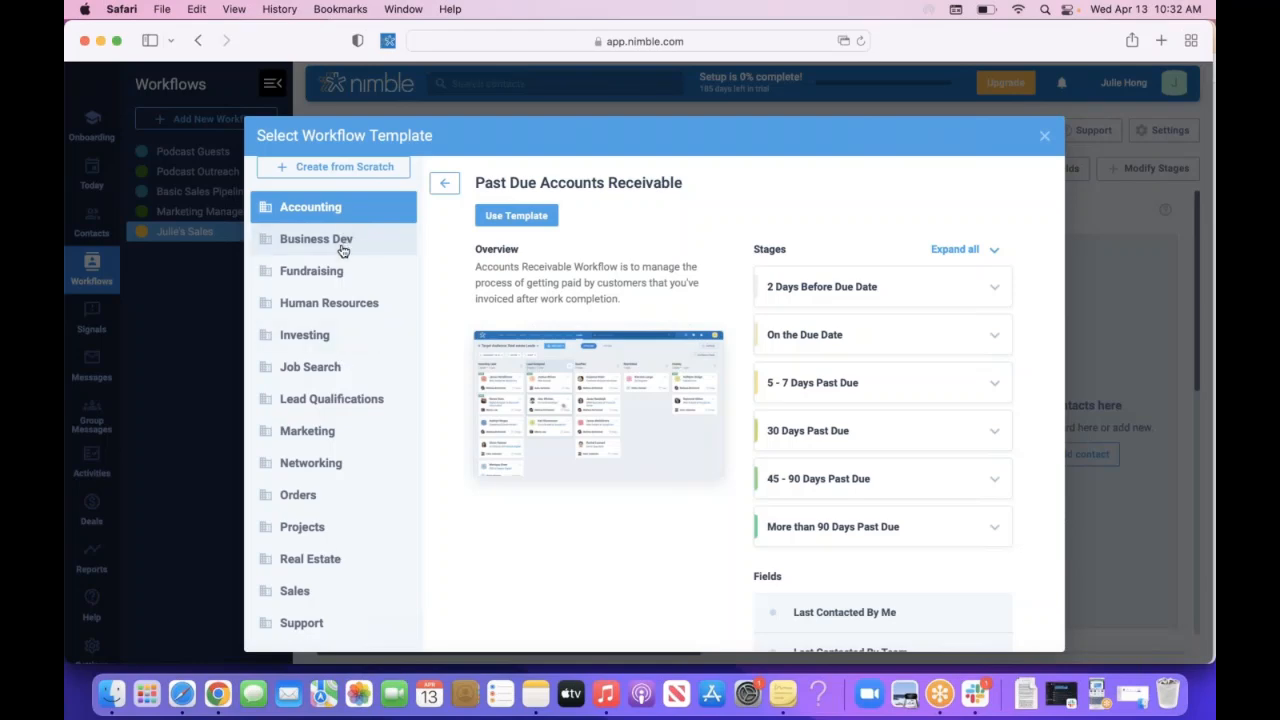
scroll(783, 446, "down", 5)
scroll(783, 446, "up", 5)
- Preview the Business Development template and look over its stages and fields
left_click(356, 251)
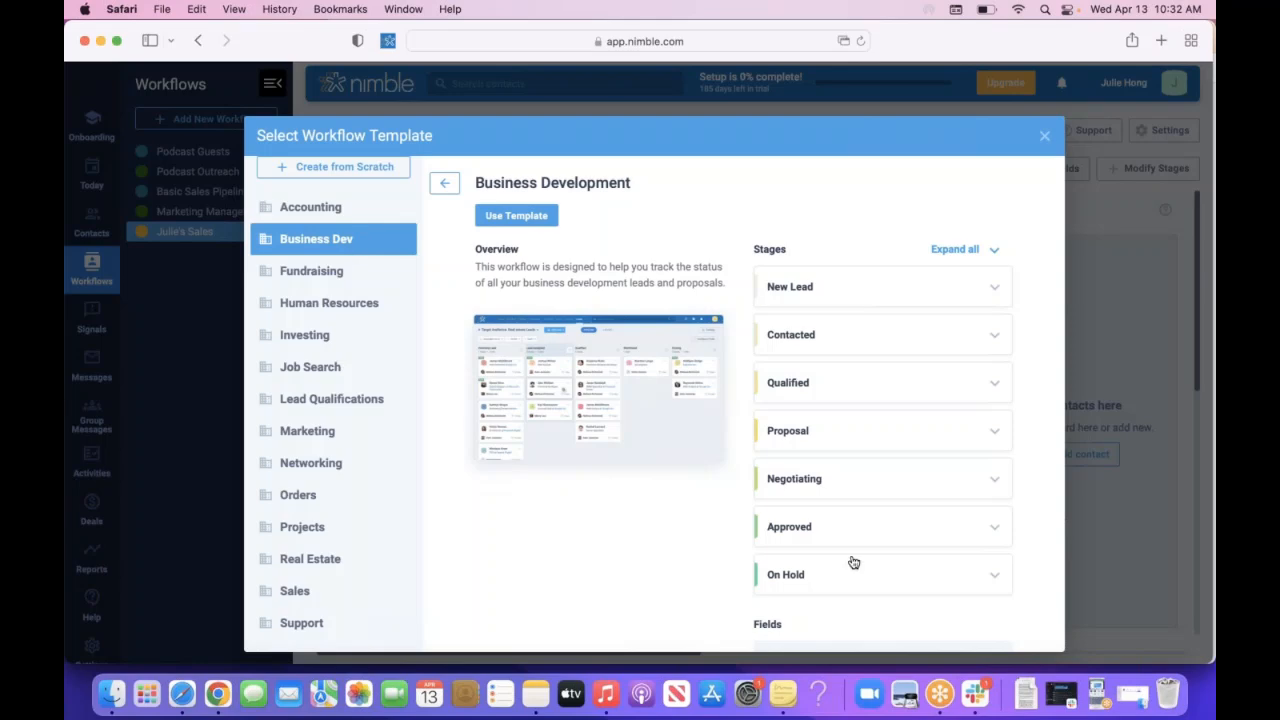
scroll(853, 563, "down", 5)
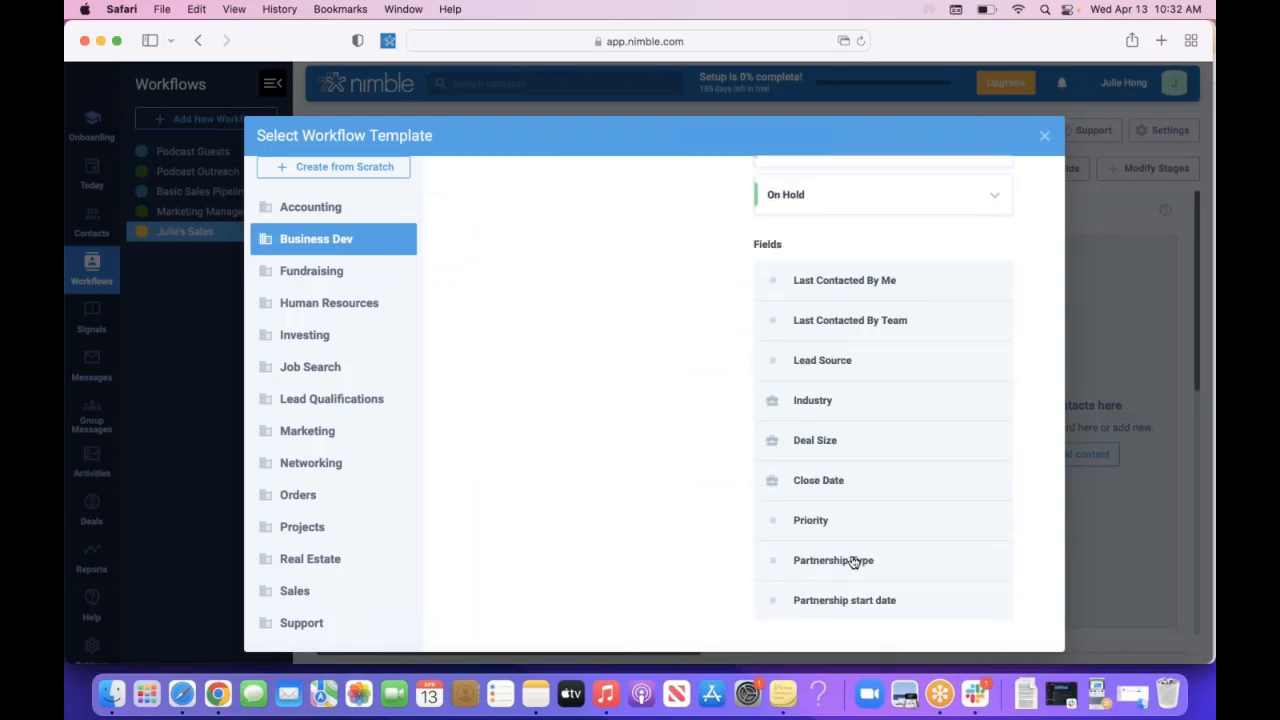
scroll(853, 563, "up", 5)
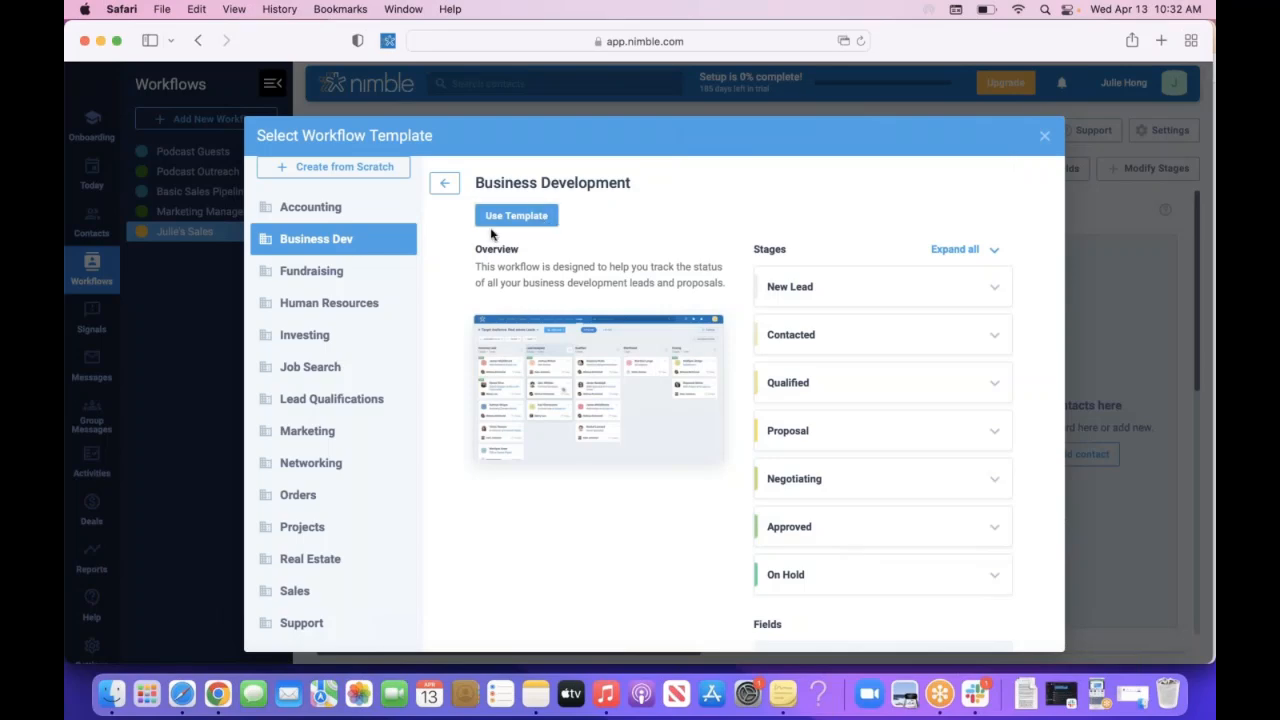
- Start a workflow from the Business Development template, view the New Lead stage's instructions, and discard the draft to return to template selection
left_click(535, 218)
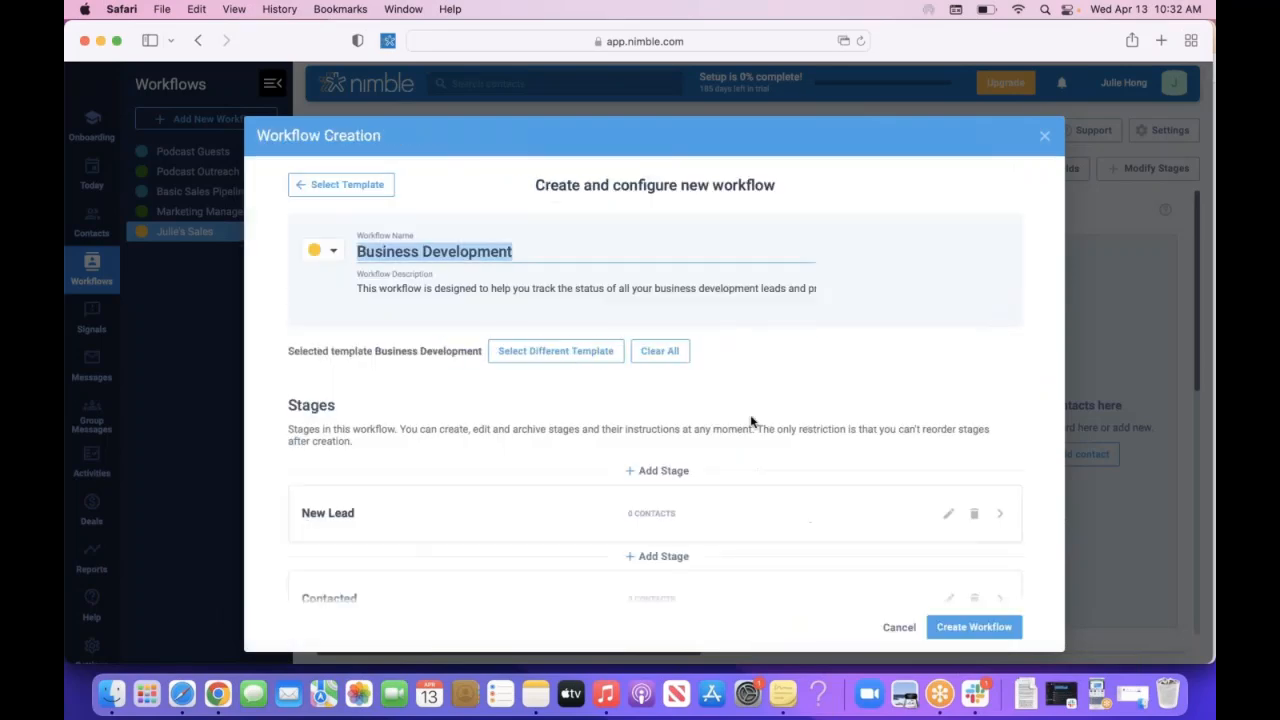
scroll(752, 421, "down", 2)
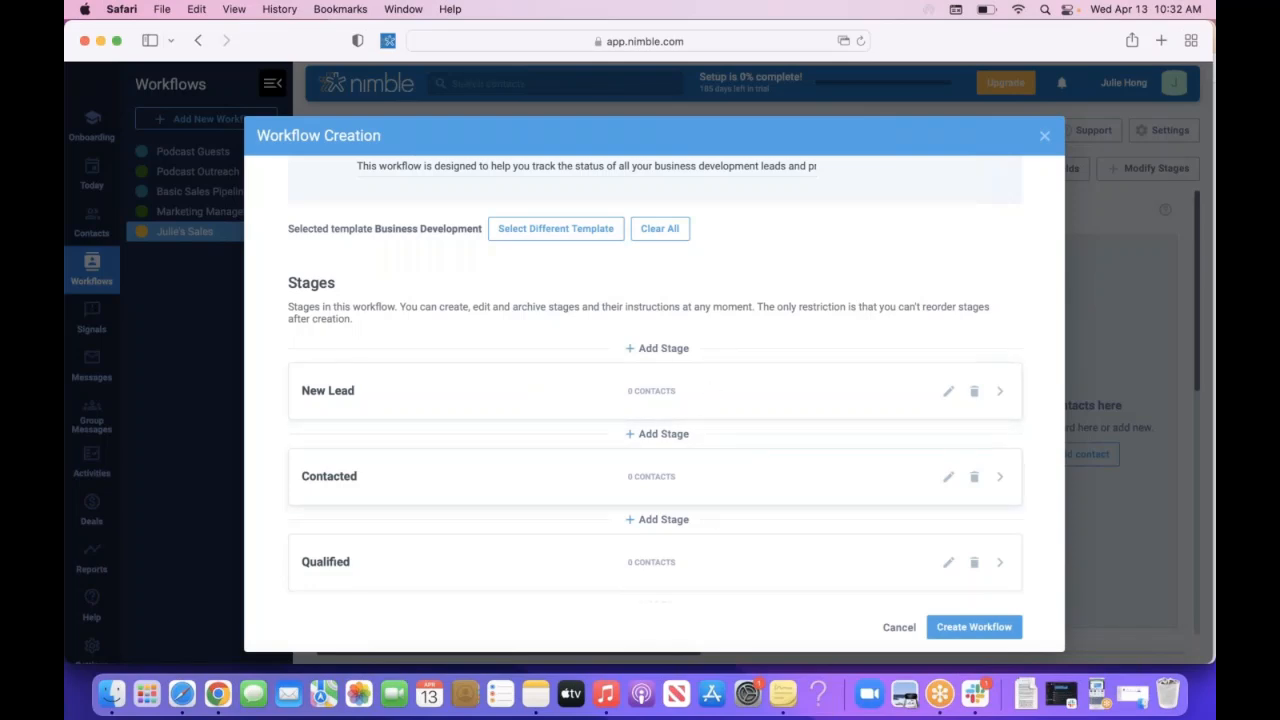
scroll(712, 392, "down", 2)
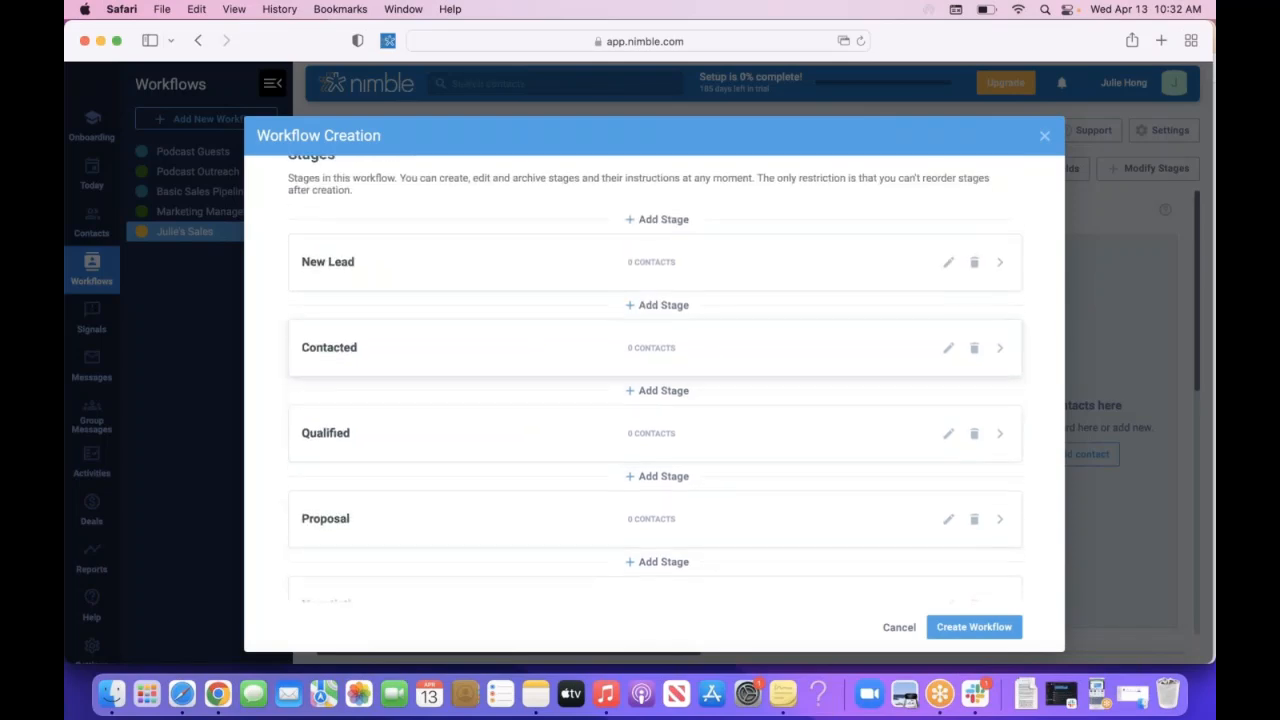
left_click(948, 264)
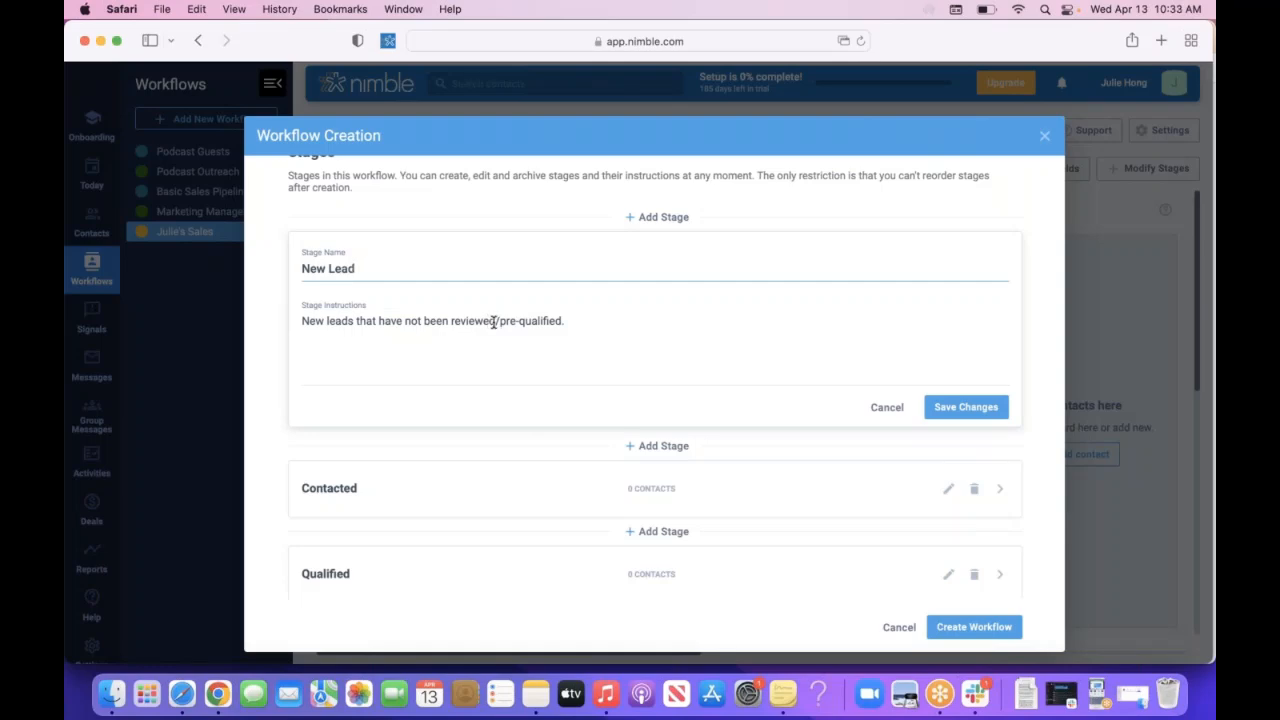
left_click(900, 408)
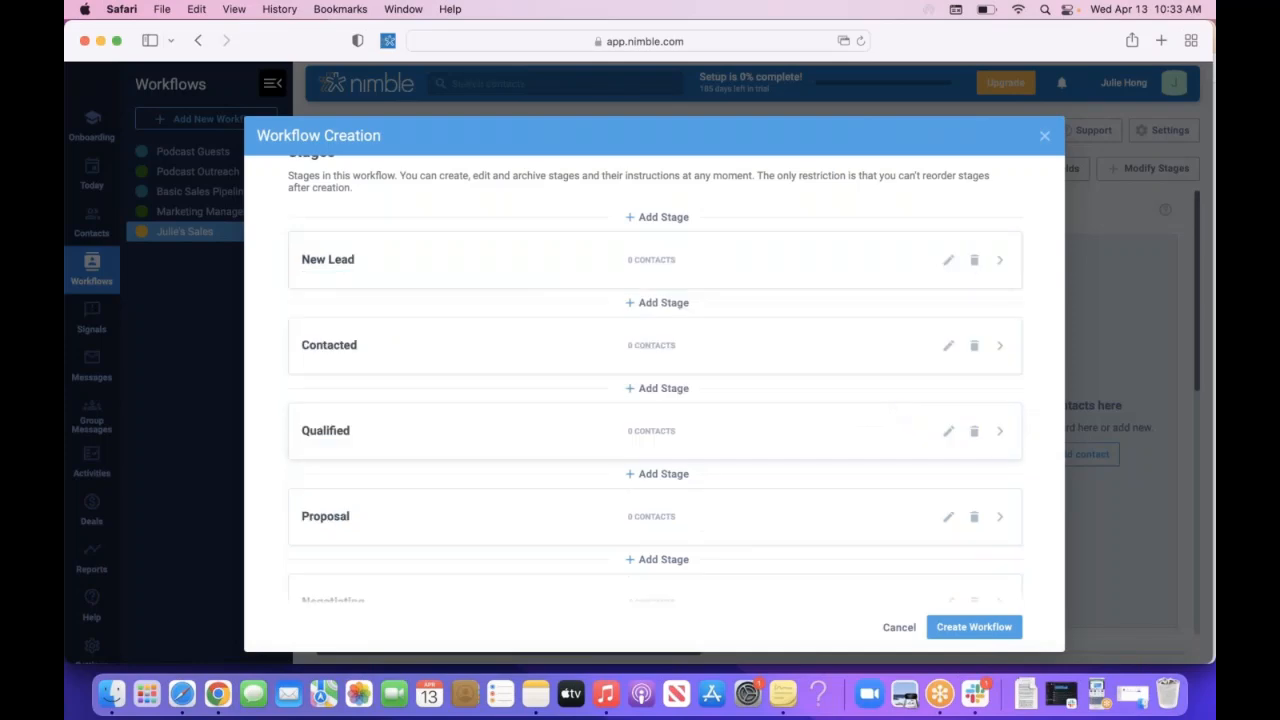
scroll(903, 417, "up", 5)
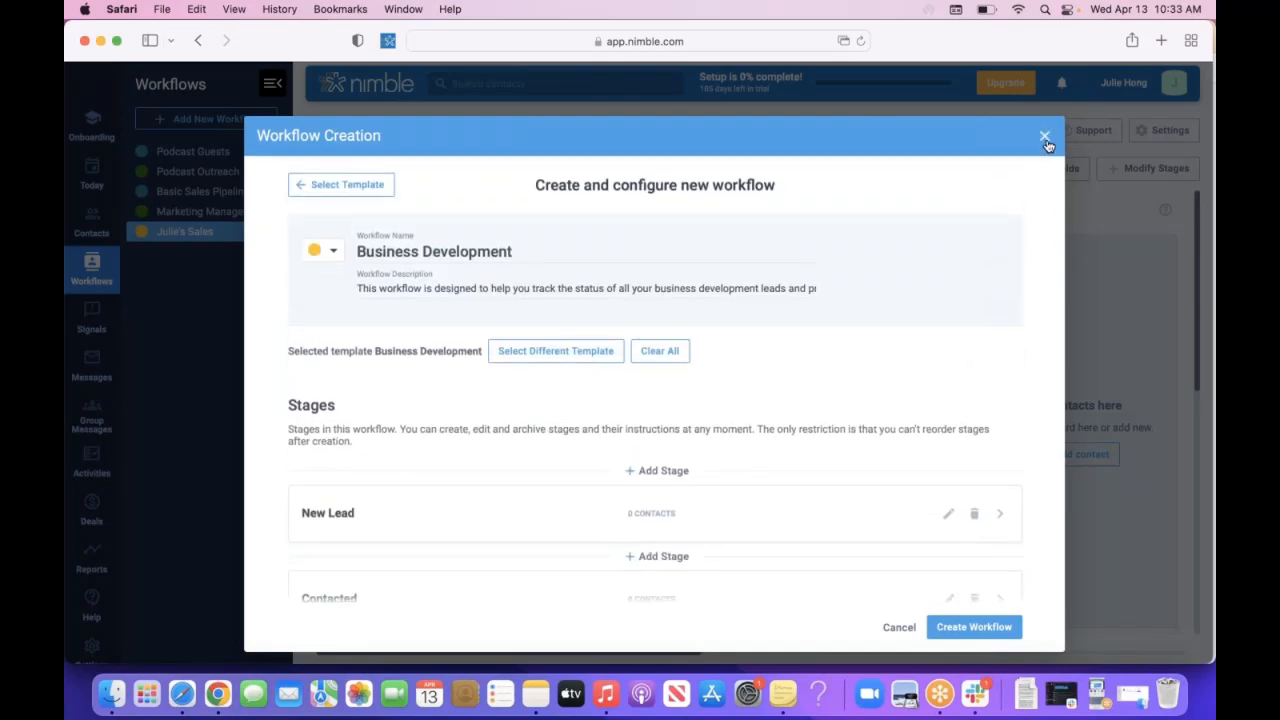
left_click(328, 190)
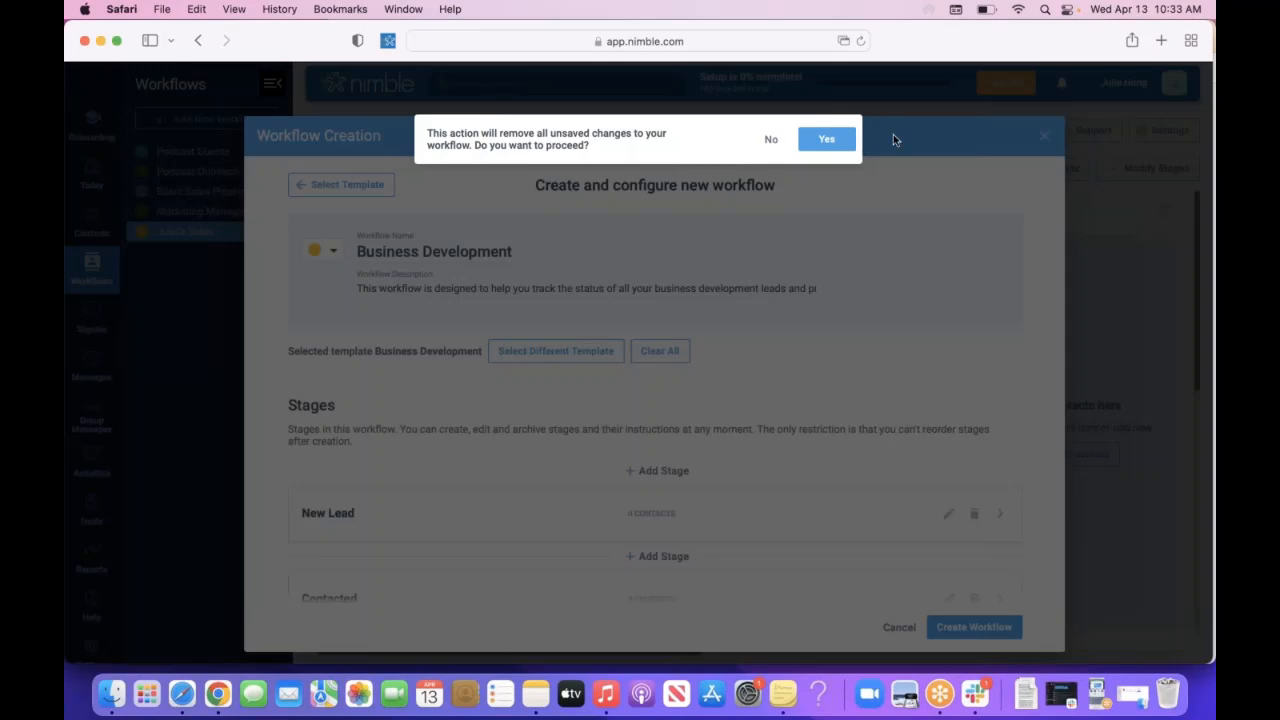
left_click(828, 142)
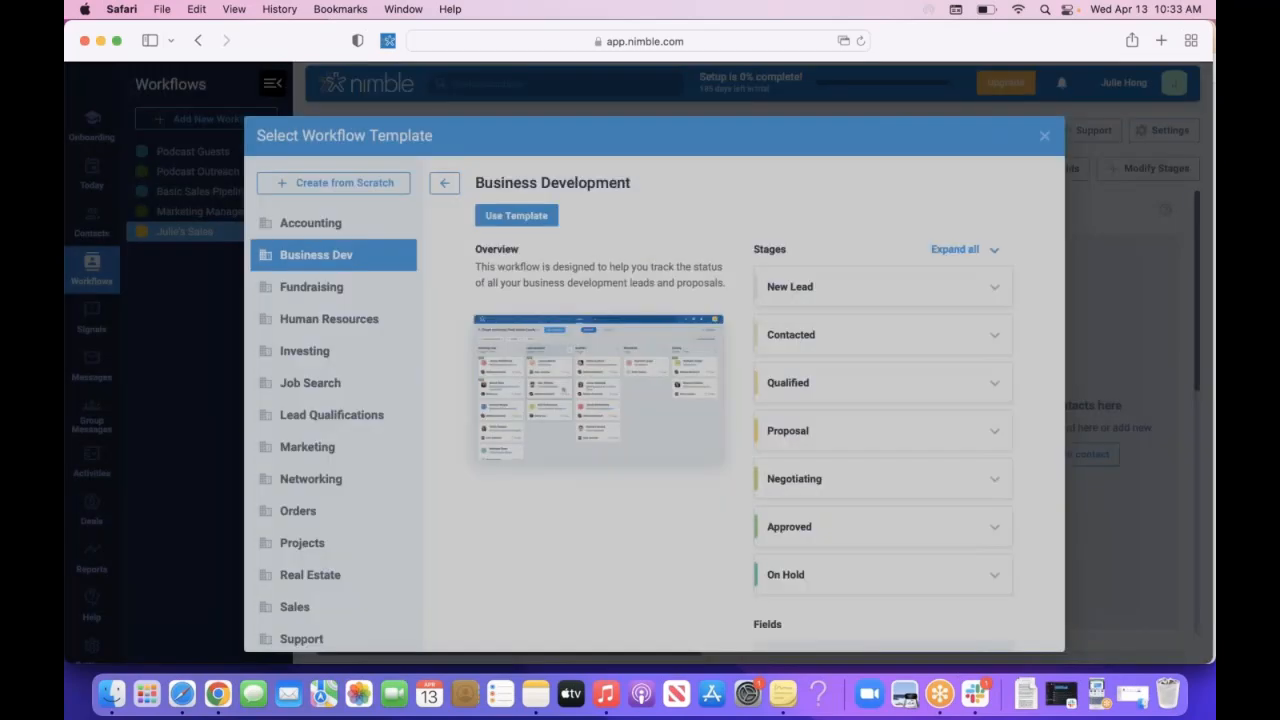
- Start a workflow from scratch and look over its stages, unsuccessful exit reasons and board card fields
left_click(334, 183)
scroll(654, 400, "down", 5)
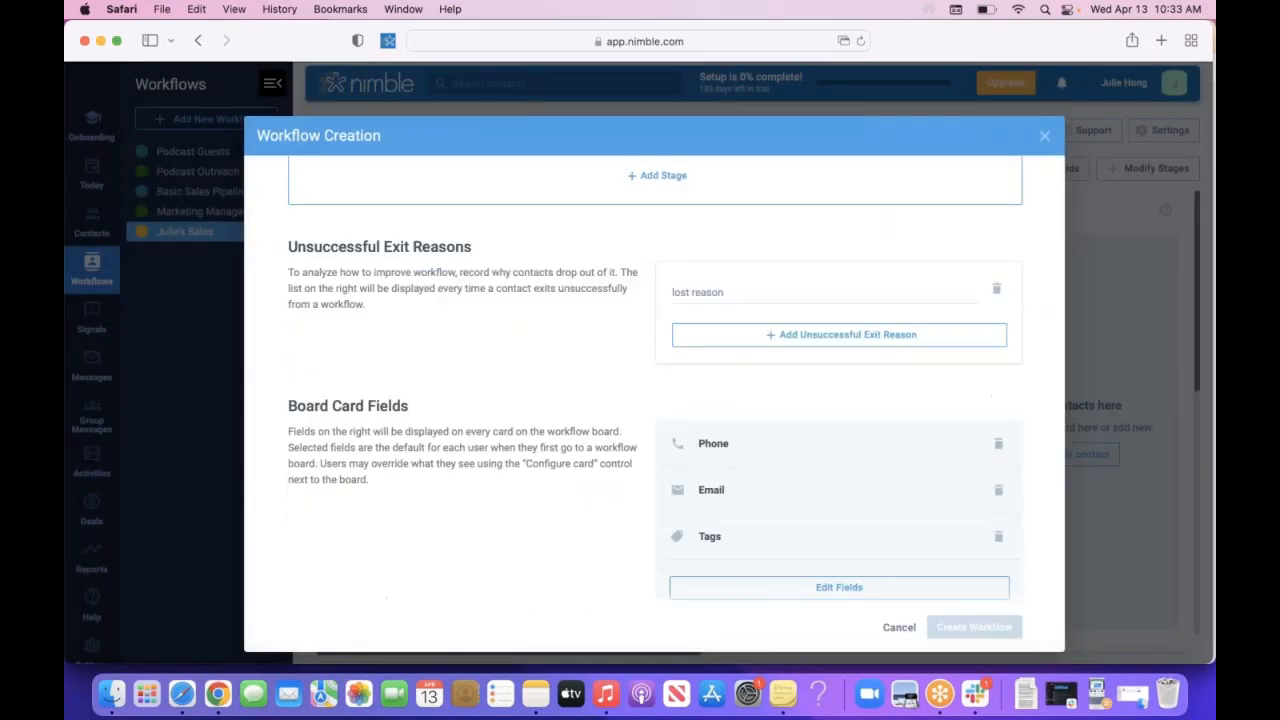
scroll(654, 400, "up", 5)
scroll(654, 400, "down", 2)
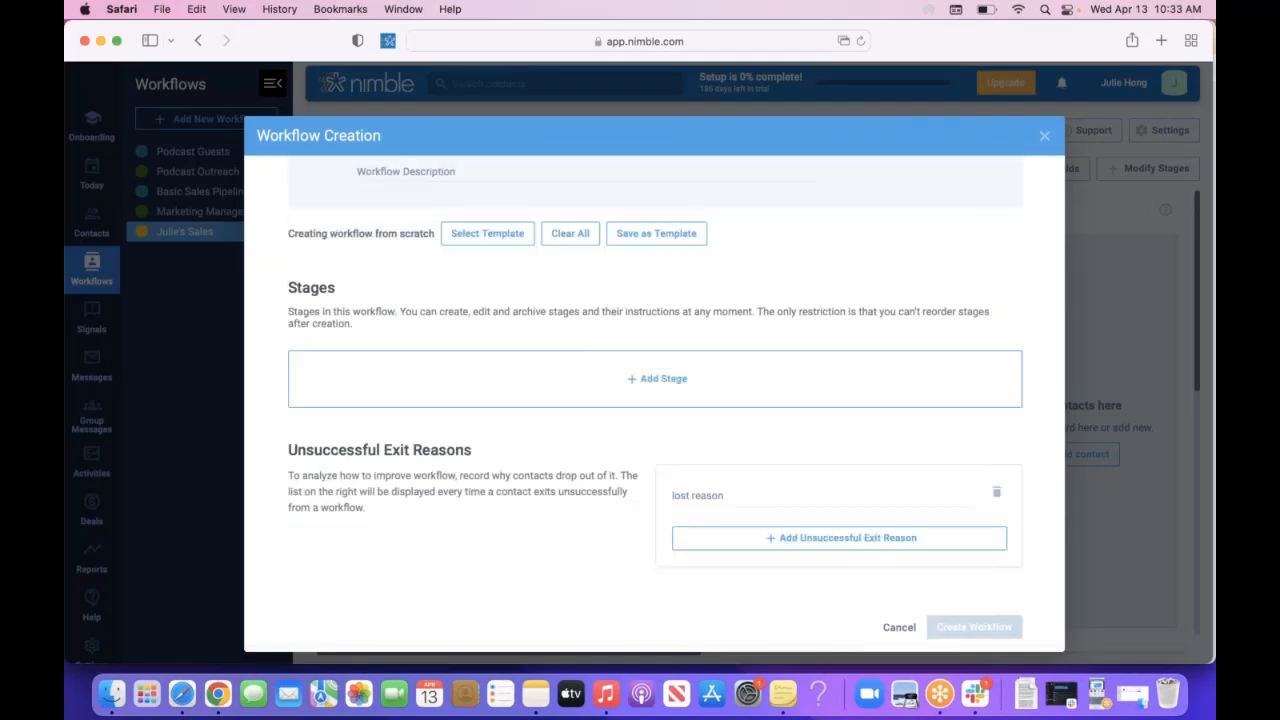
scroll(654, 400, "down", 3)
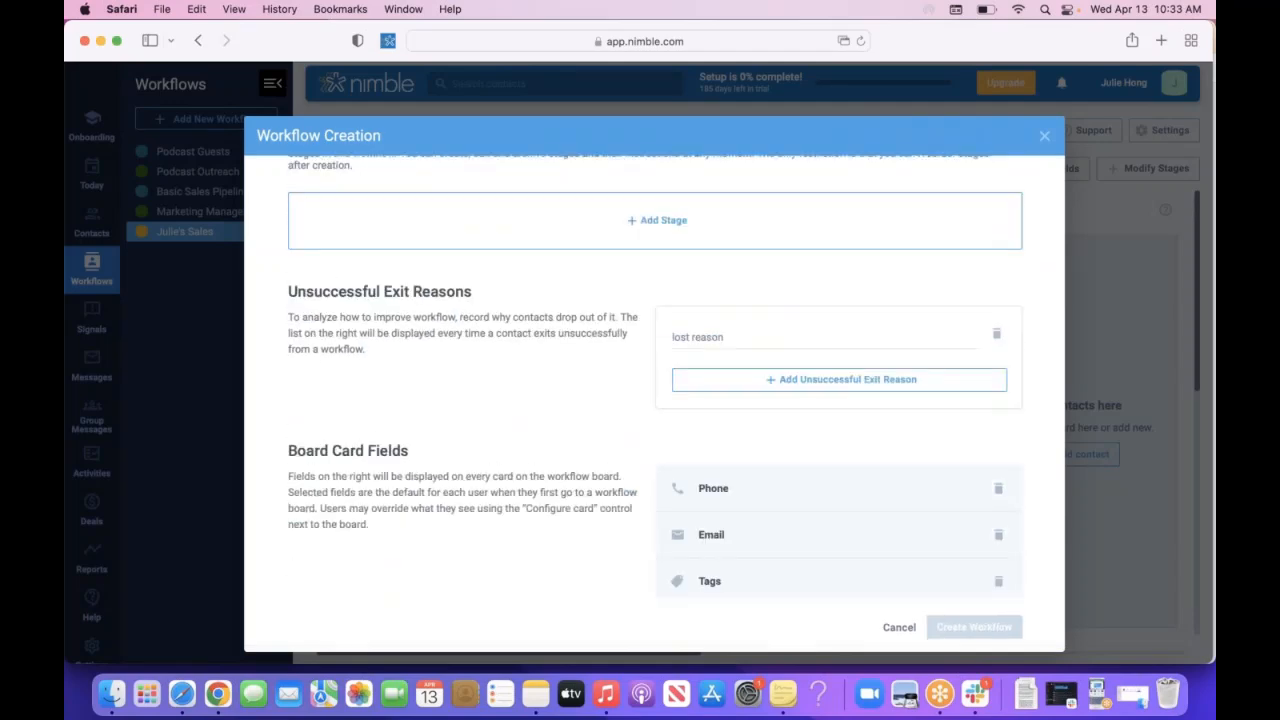
scroll(654, 400, "down", 1)
scroll(654, 400, "up", 5)
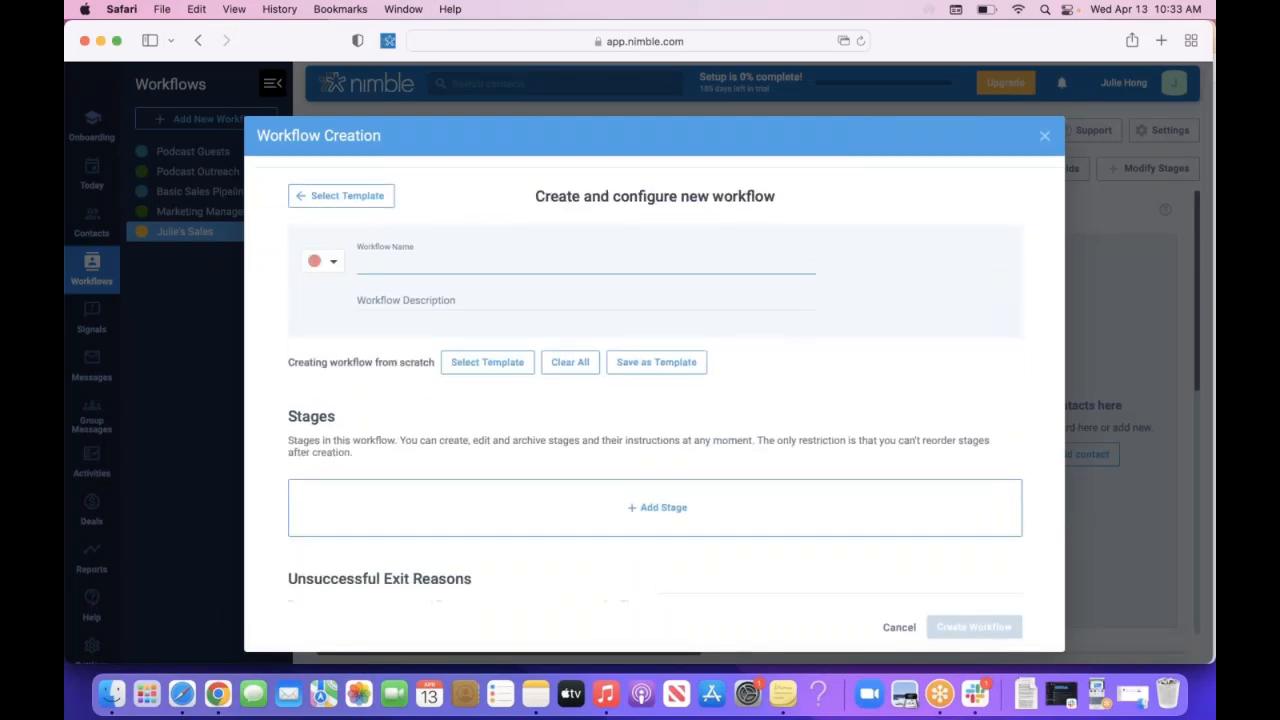
- Leave the blank workflow draft, close template selection and collapse the list of workflows
left_click(340, 187)
left_click(822, 136)
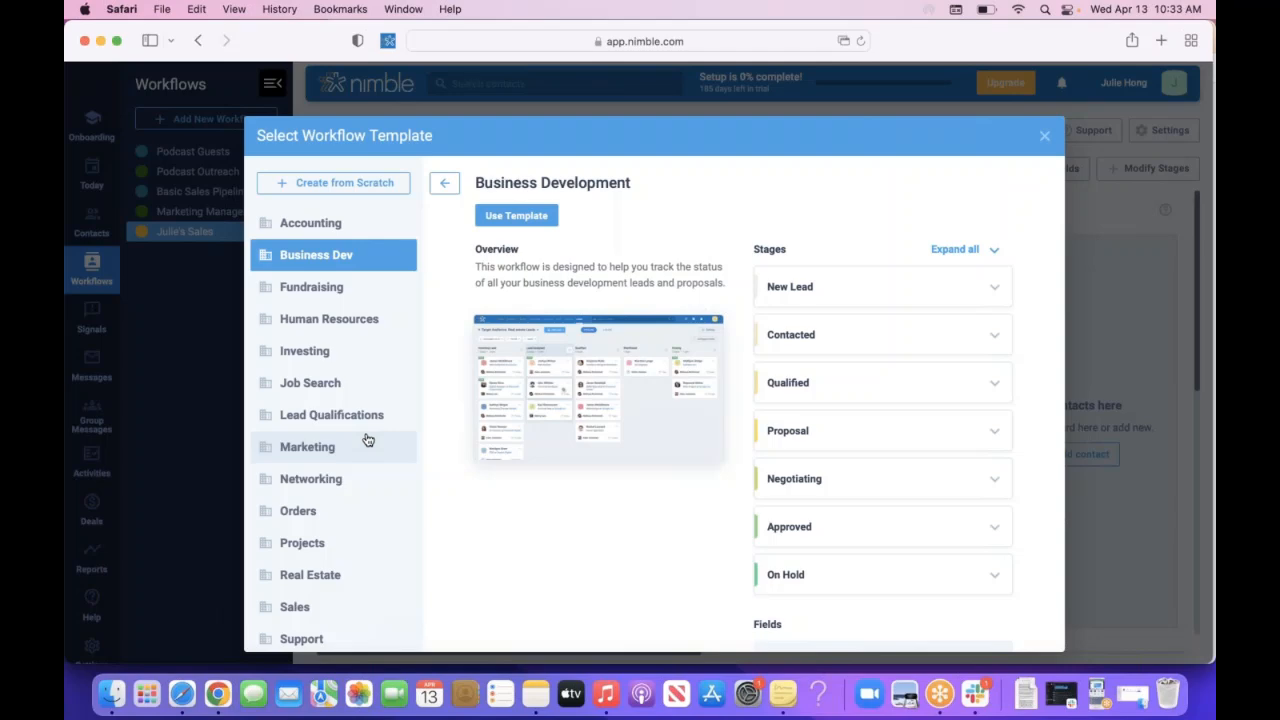
left_click(1046, 138)
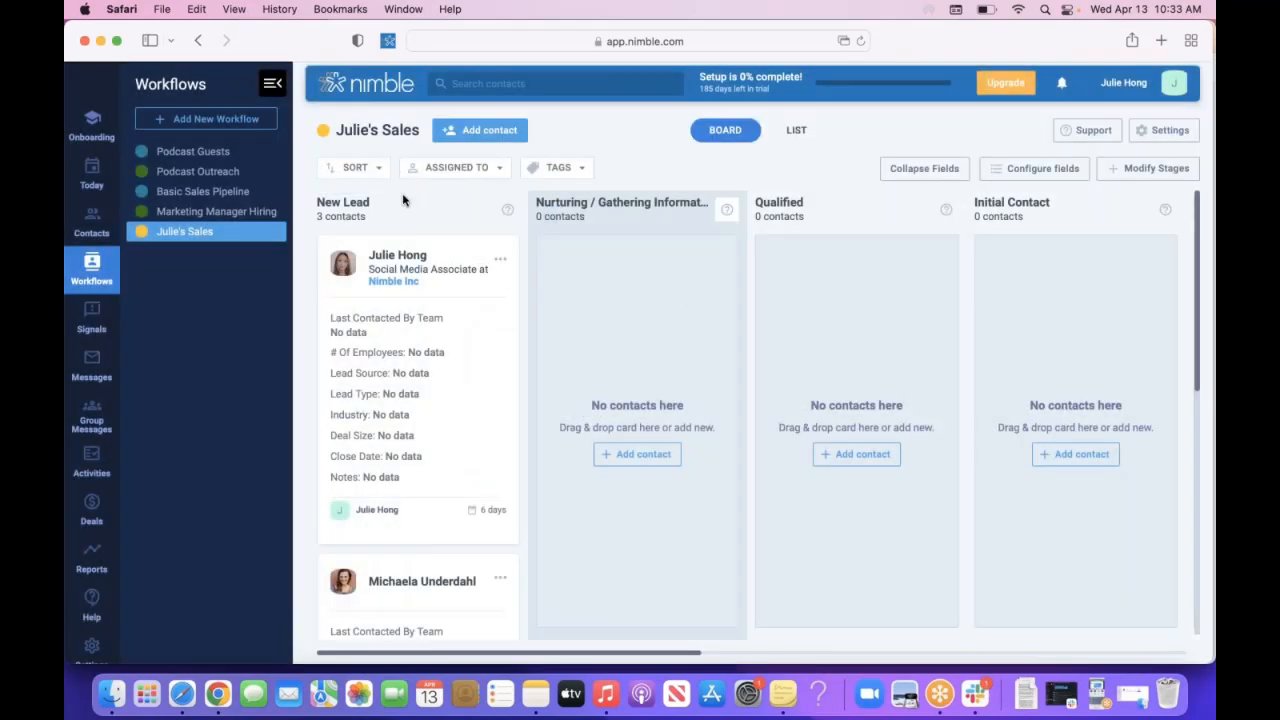
left_click(273, 85)
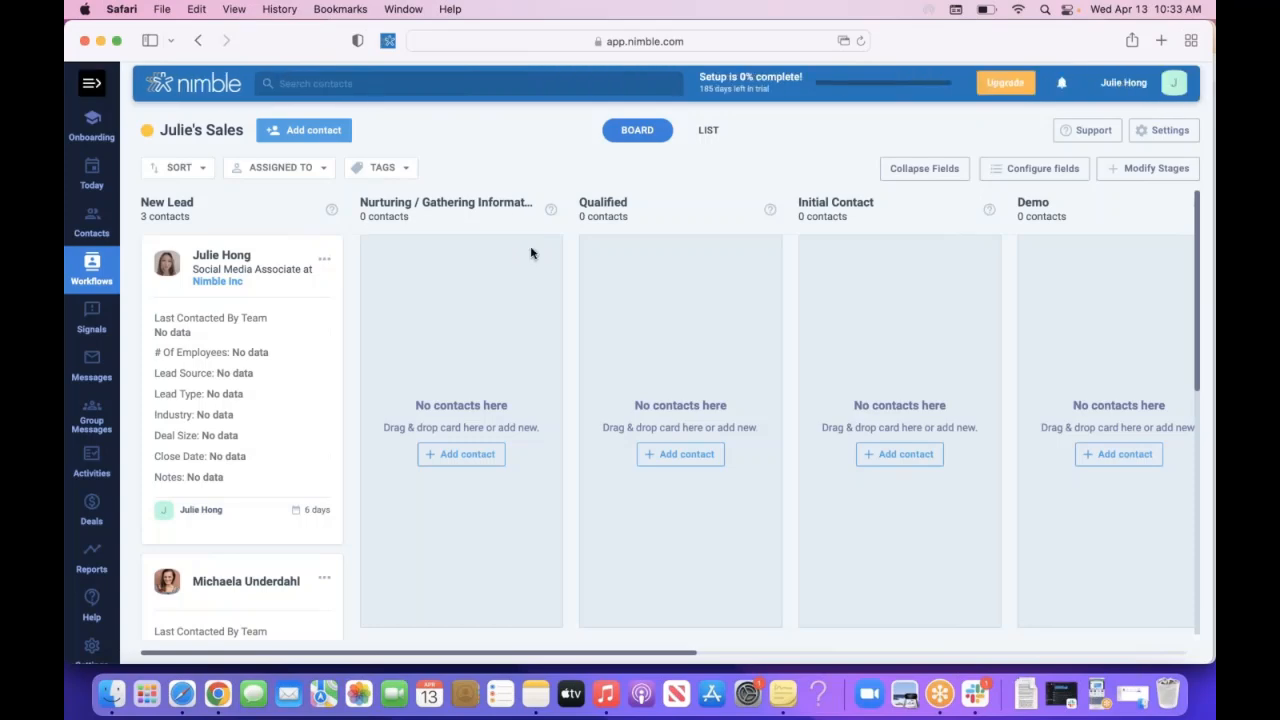
- Start adding a contact to the Nurturing / Gathering Information stage and compare the new person, new company and existing contact options
scroll(524, 353, "down", 1)
scroll(524, 353, "up", 1)
left_click(466, 455)
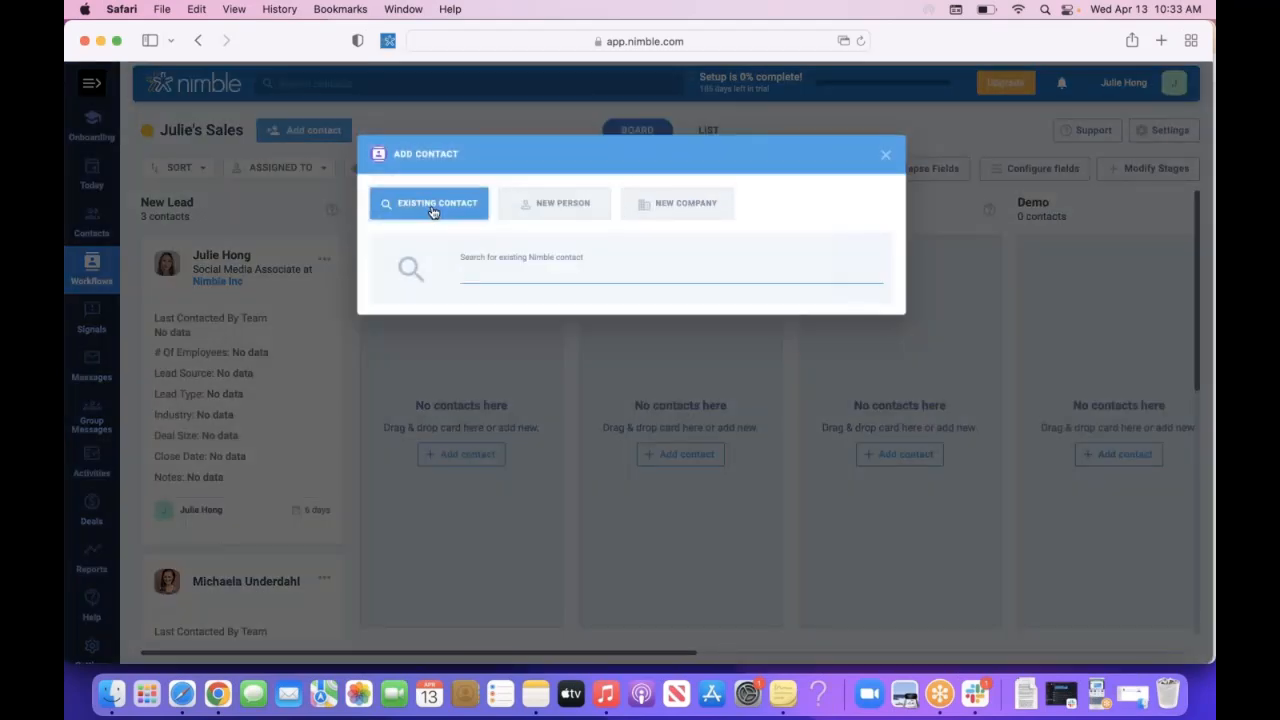
left_click(571, 215)
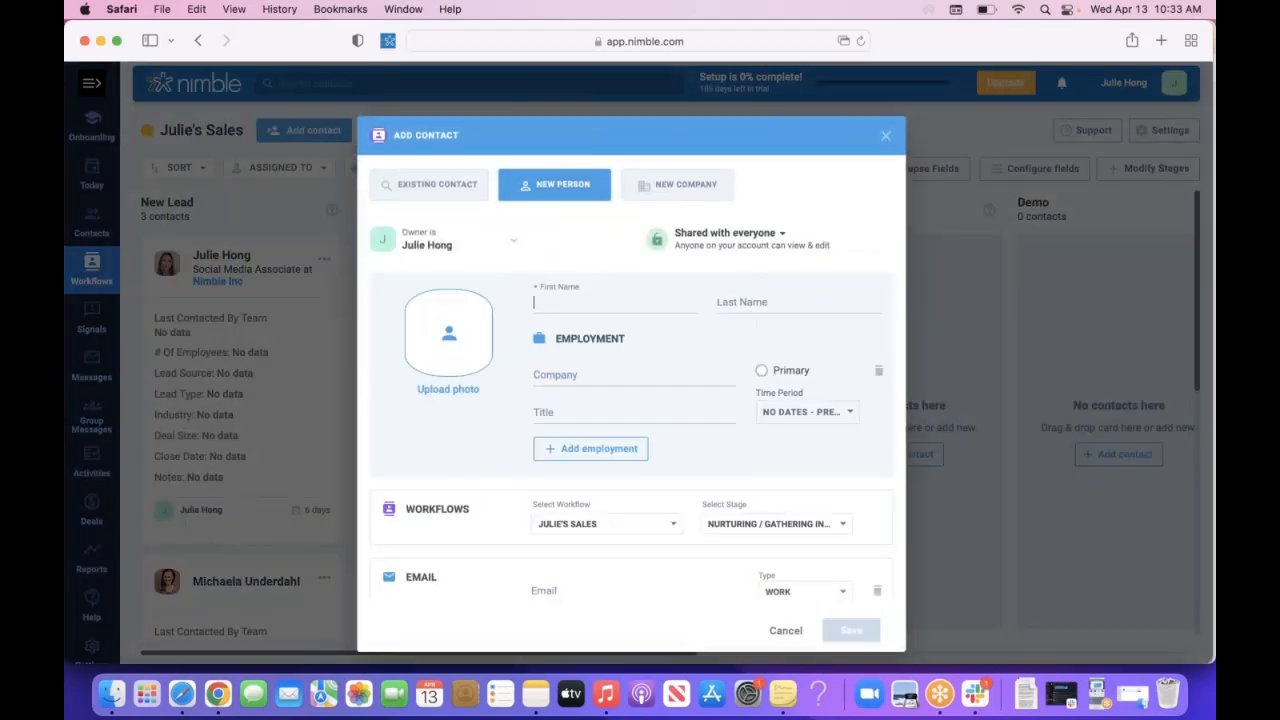
scroll(634, 323, "down", 2)
scroll(634, 323, "up", 2)
left_click(687, 191)
scroll(628, 505, "down", 3)
scroll(628, 505, "up", 3)
left_click(451, 186)
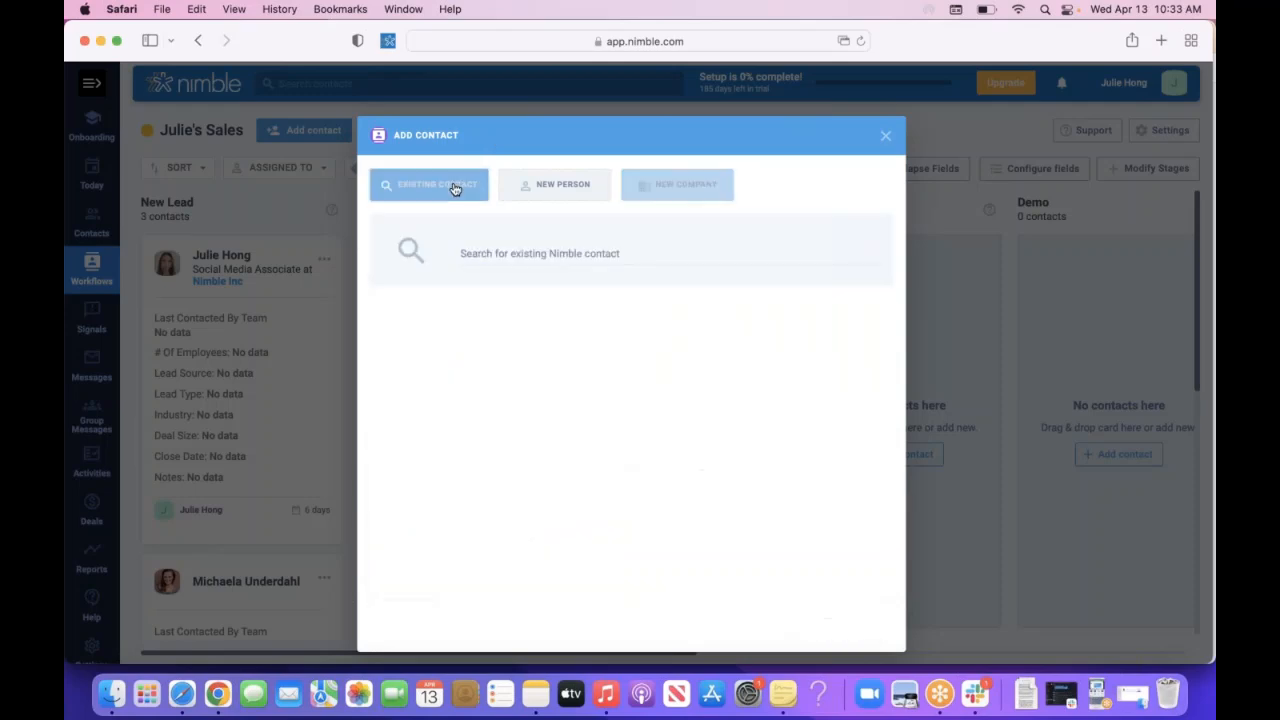
- Search the existing contacts by a first name, then close the contact dialog
left_click(566, 271)
type("vivian")
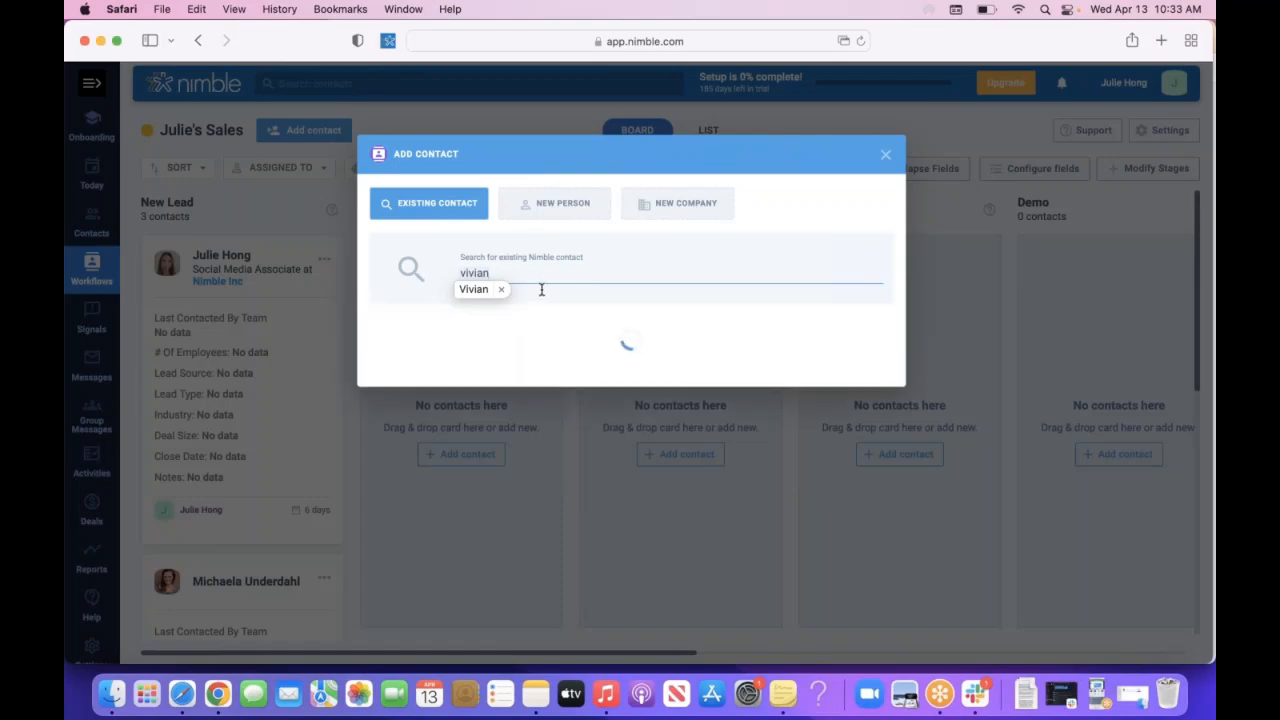
left_click(519, 353)
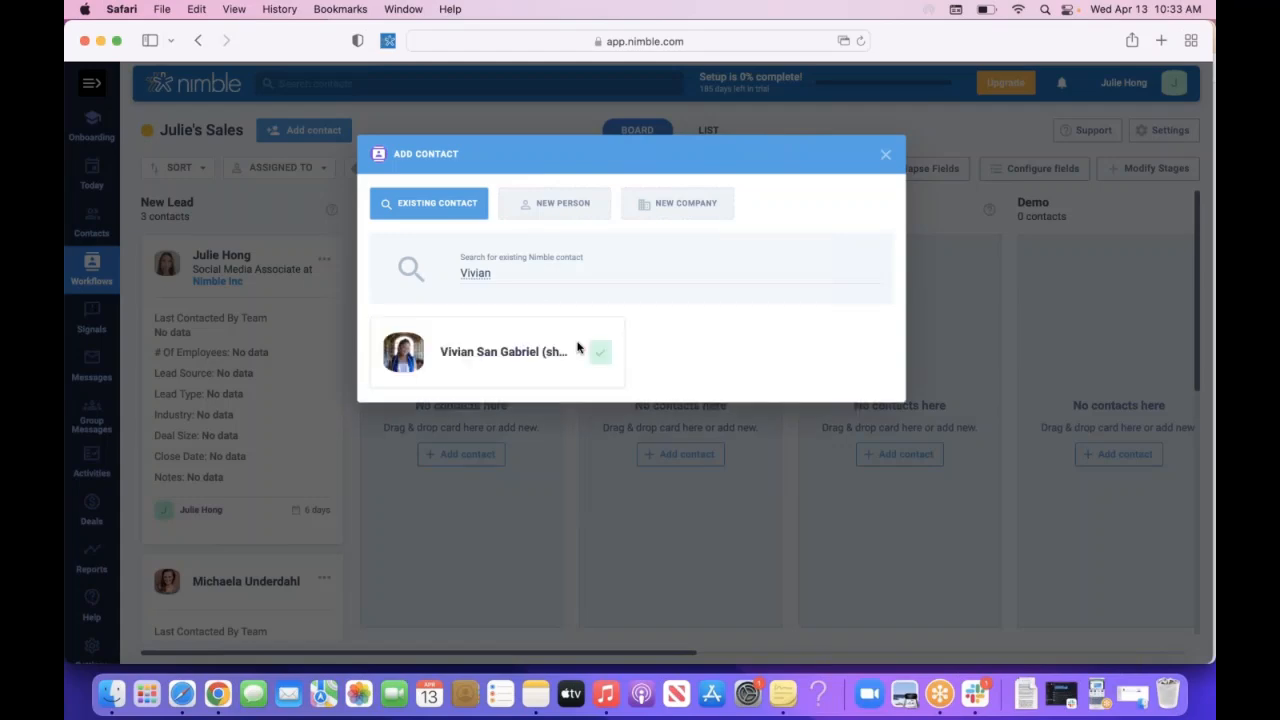
left_click(885, 158)
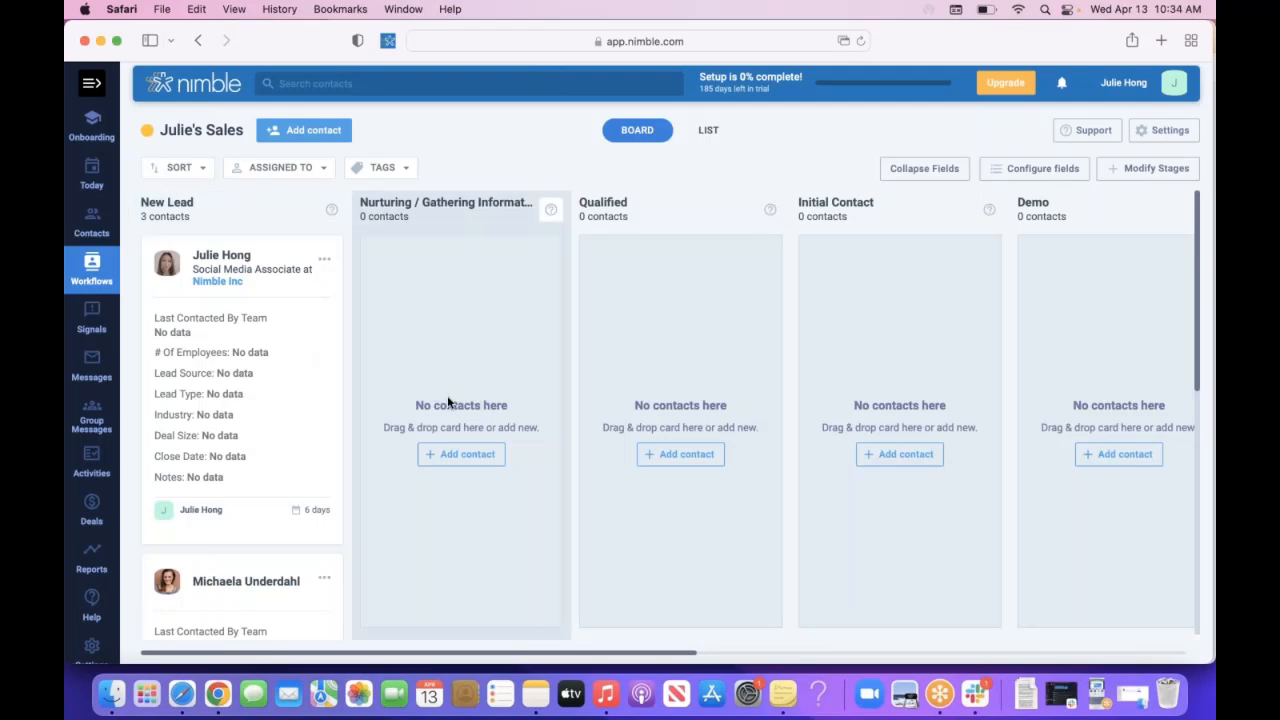
- Move the first New Lead card to the Nurturing / Gathering Information stage and show the workflow as a list
left_click_drag(326, 409, 465, 330)
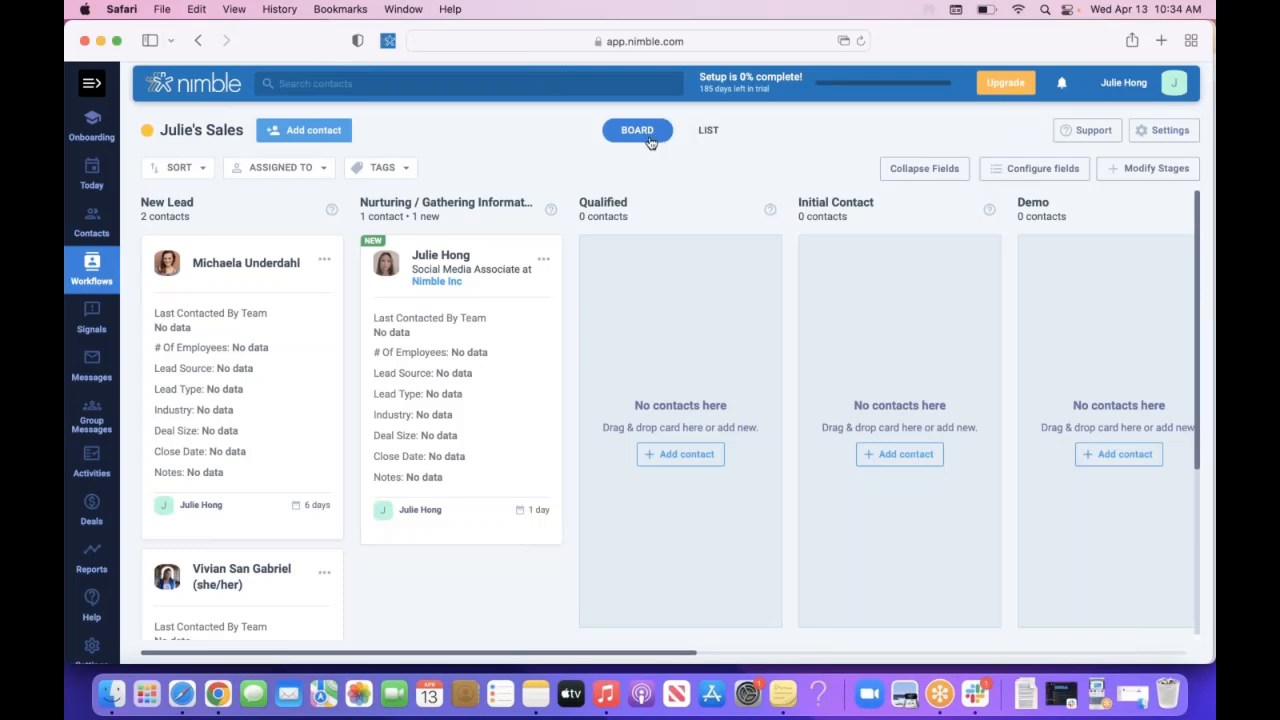
left_click(727, 130)
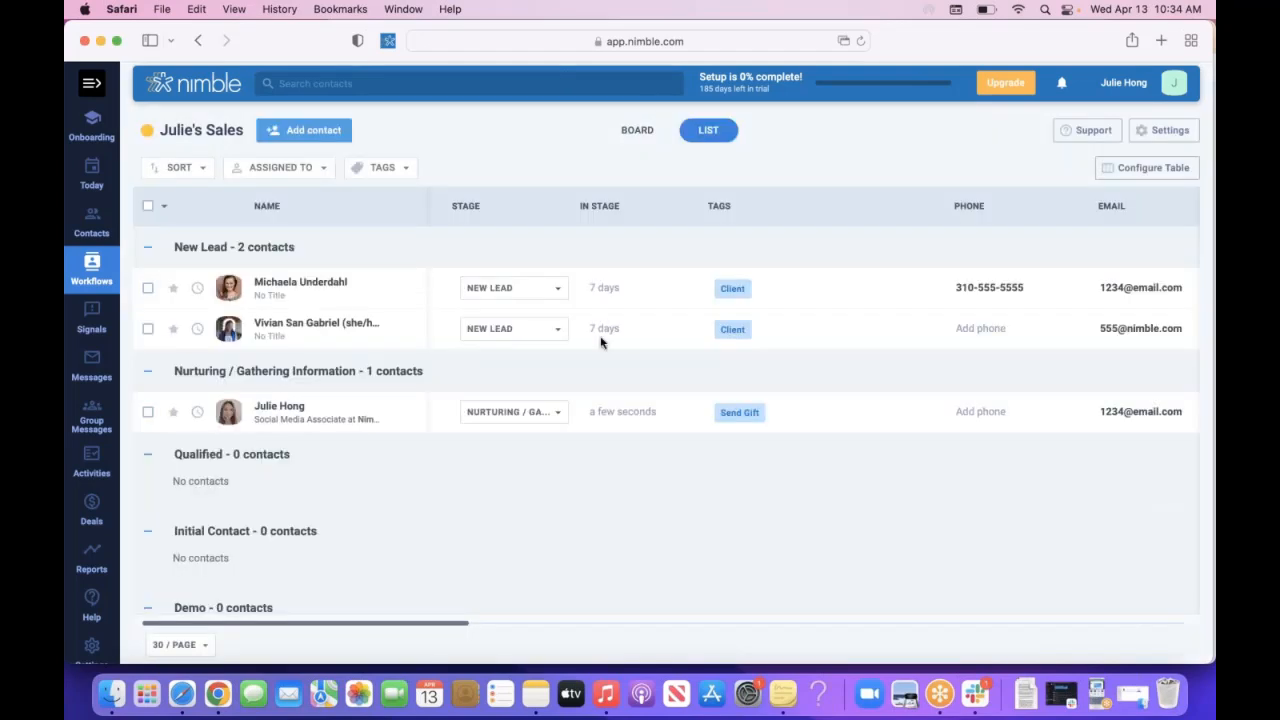
- Look through the stage options for the first New Lead contact in the list without changing its stage
left_click(560, 291)
scroll(537, 380, "down", 4)
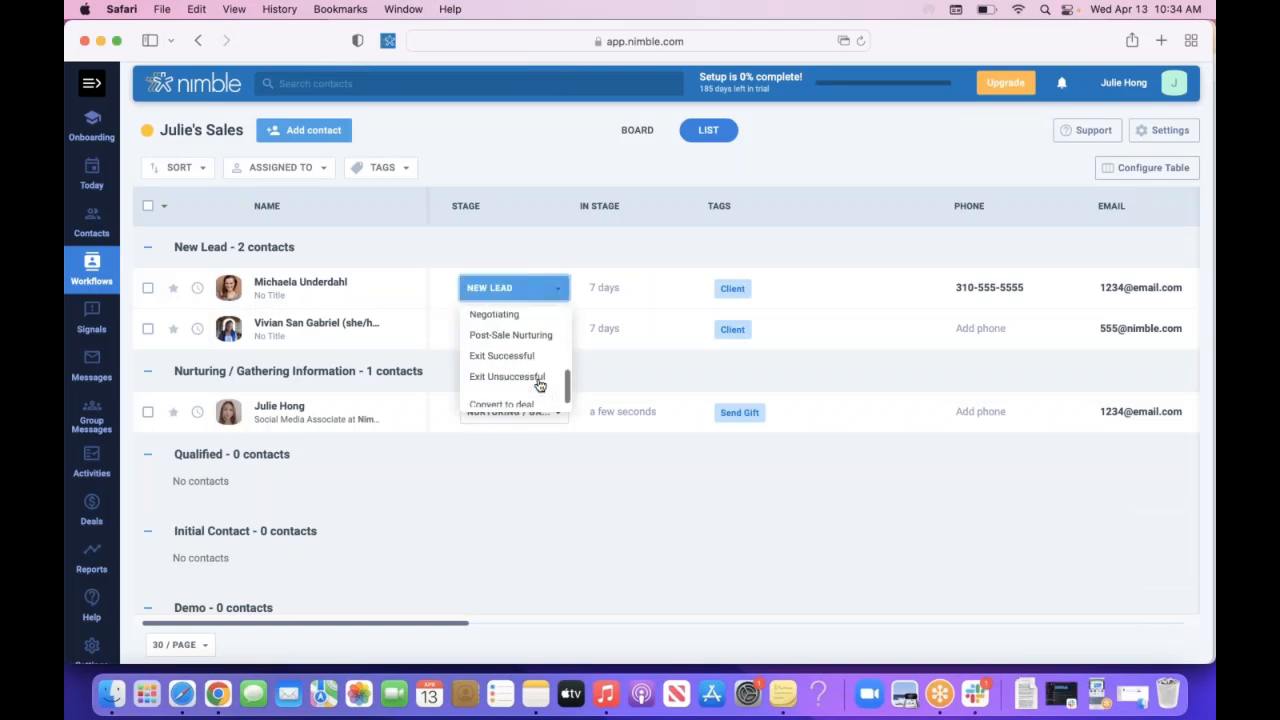
left_click(536, 160)
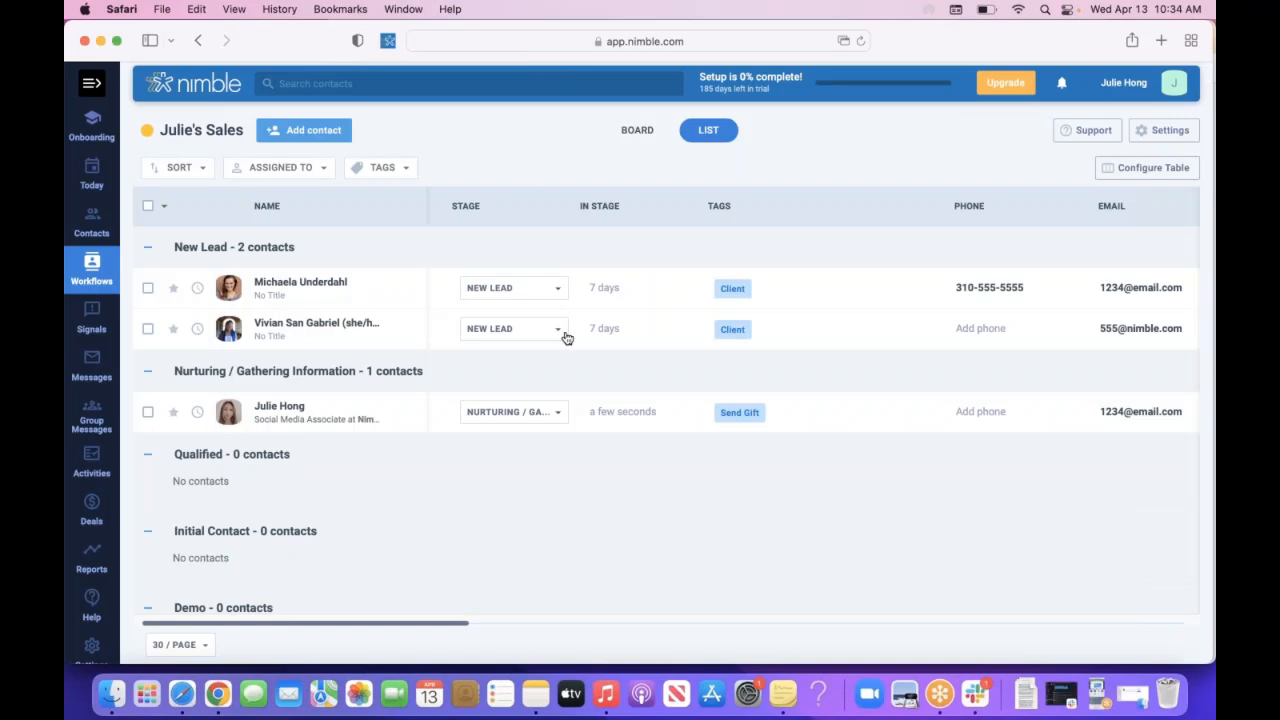
- View the email editor for the first listed contact, cancel it, and return to the board view
scroll(566, 338, "right", 5)
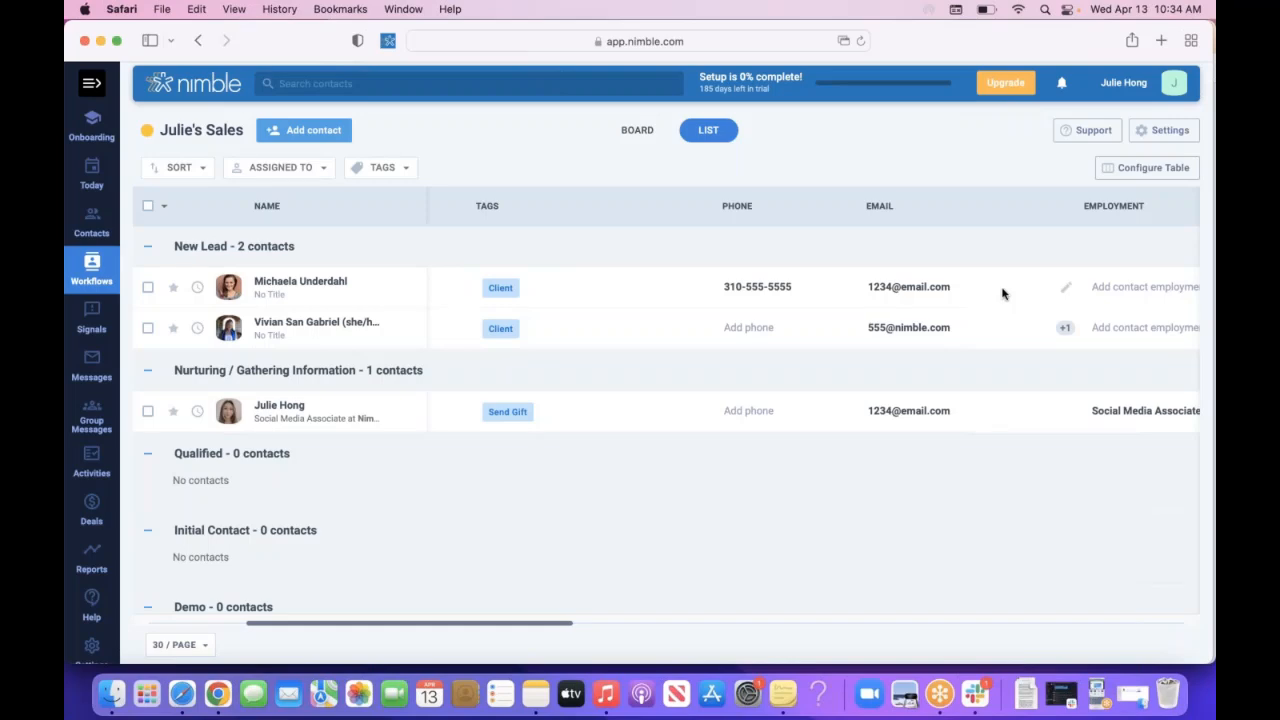
left_click(1063, 292)
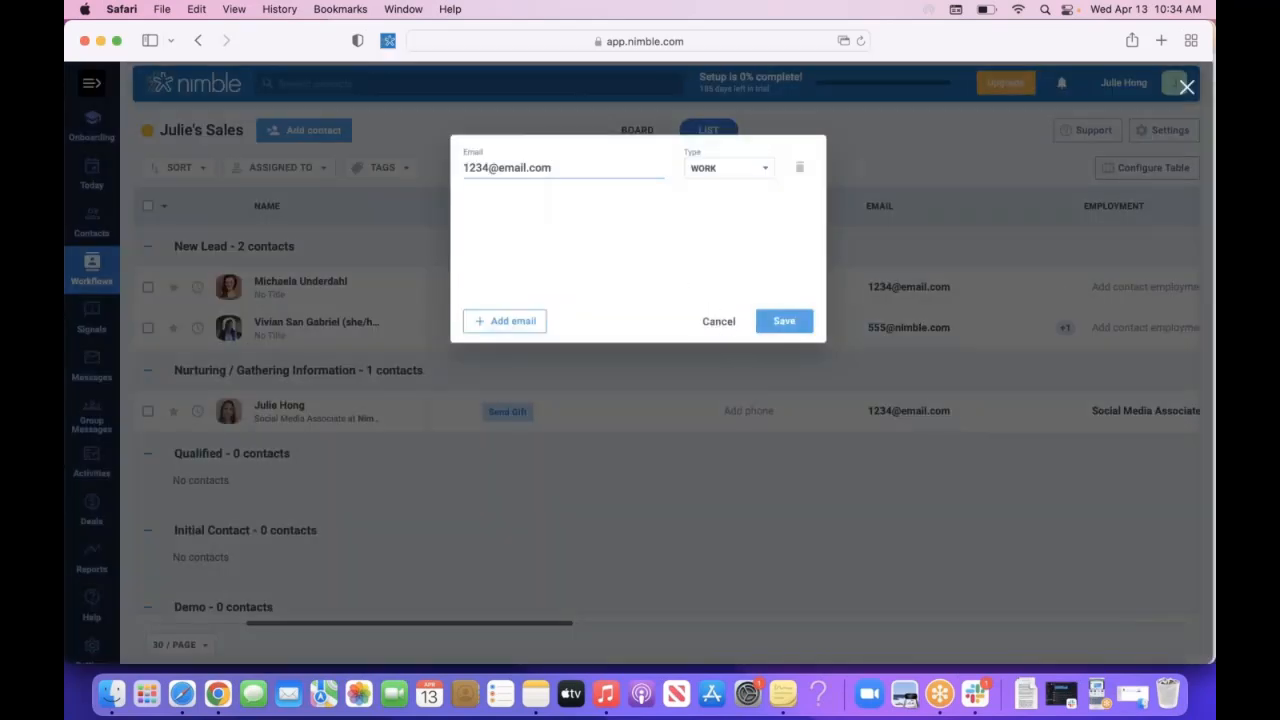
left_click(718, 321)
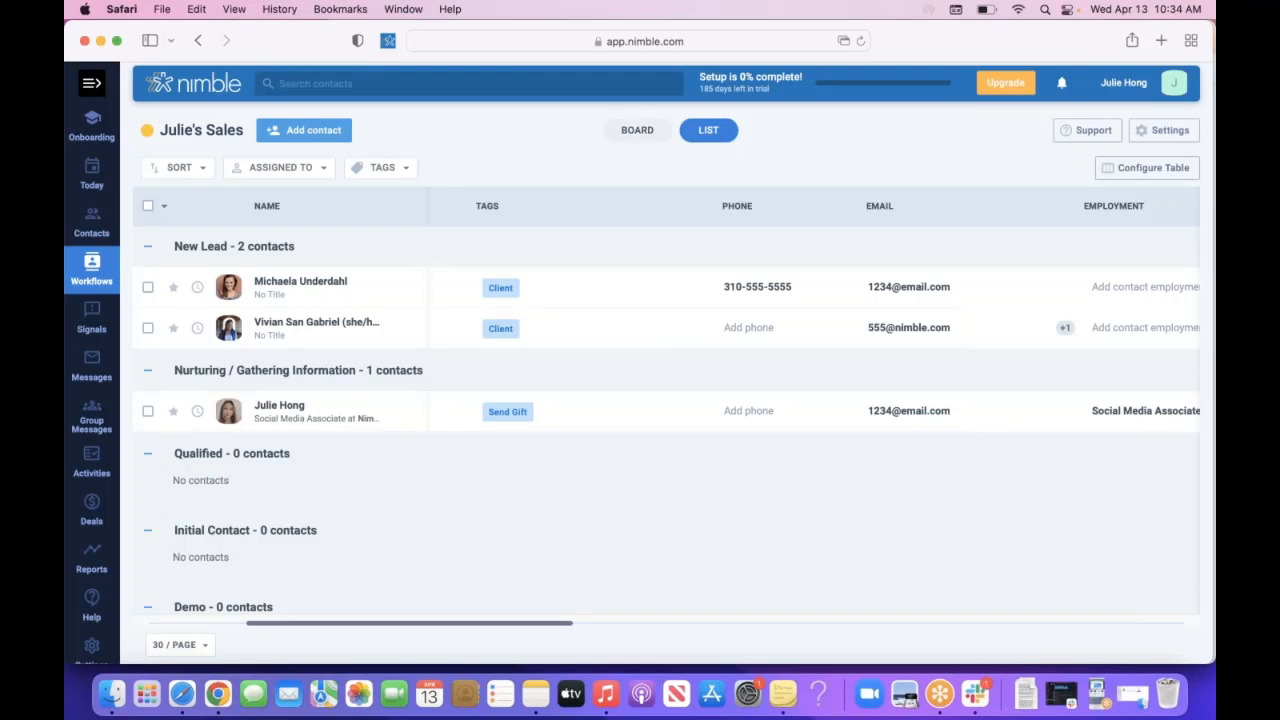
left_click(634, 134)
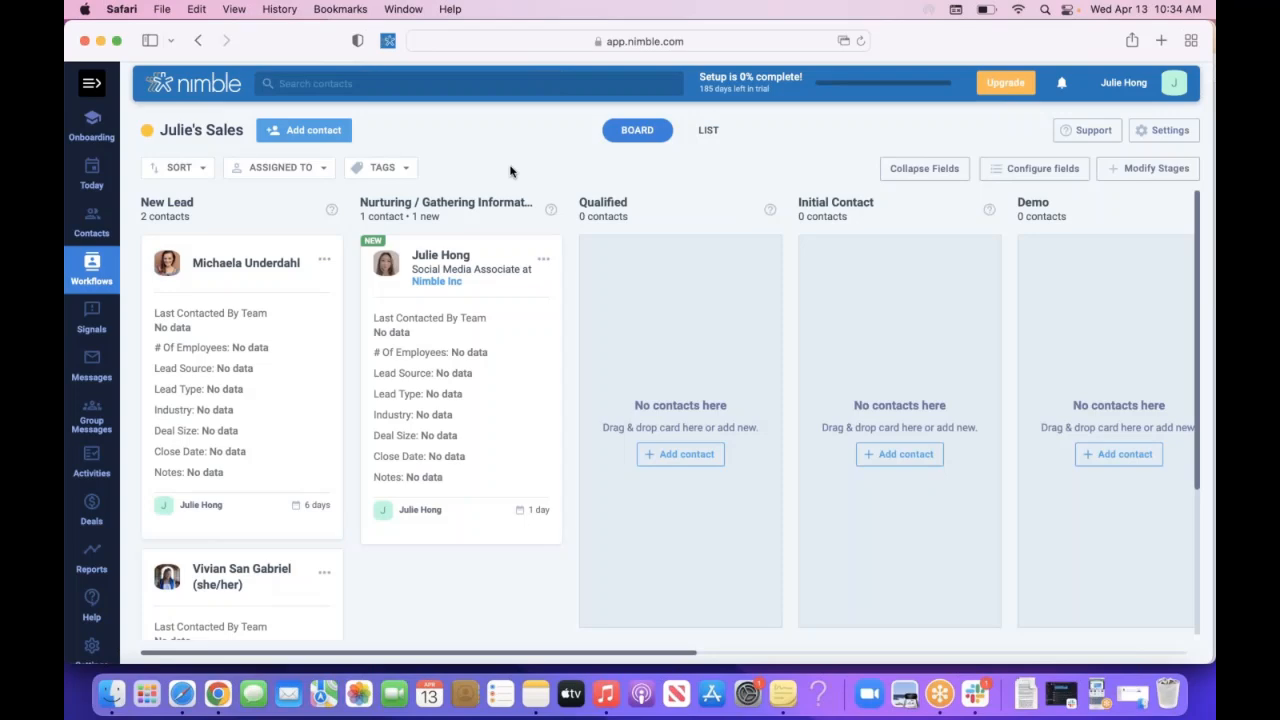
- Preview the Convert to Deal form for the contact in the Nurturing / Gathering Information stage and close it unsaved
left_click(545, 262)
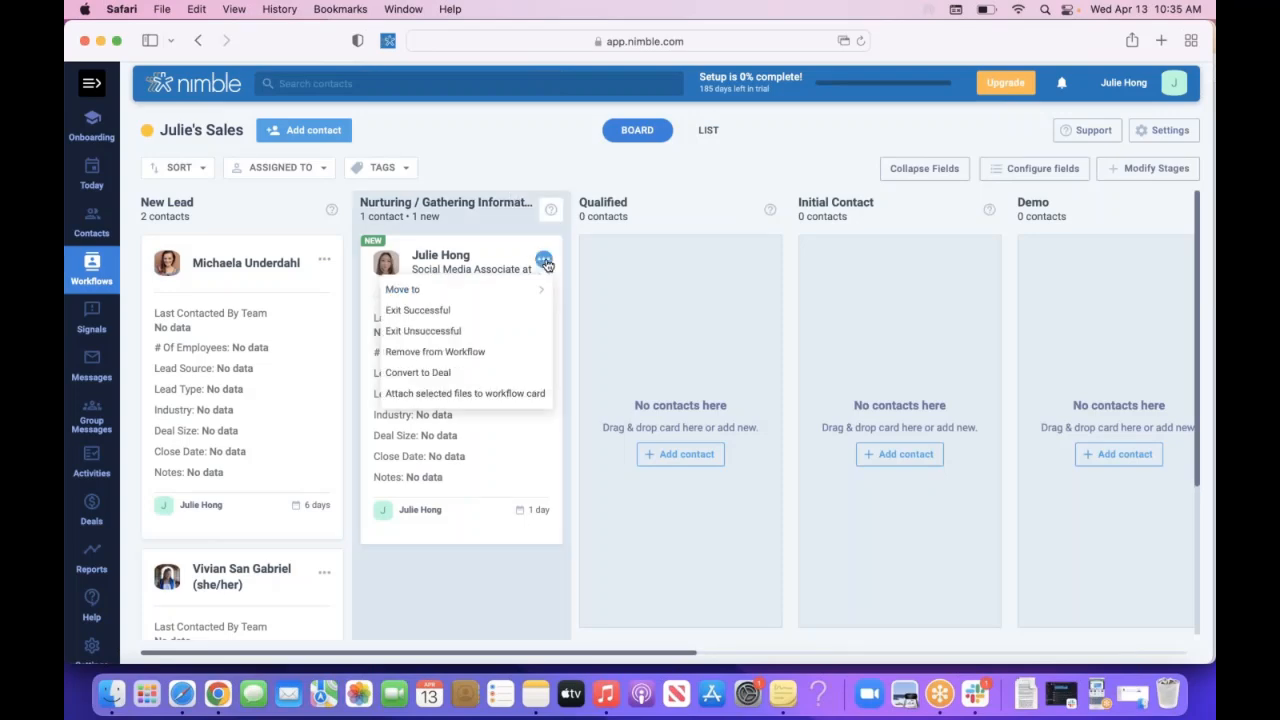
left_click(474, 377)
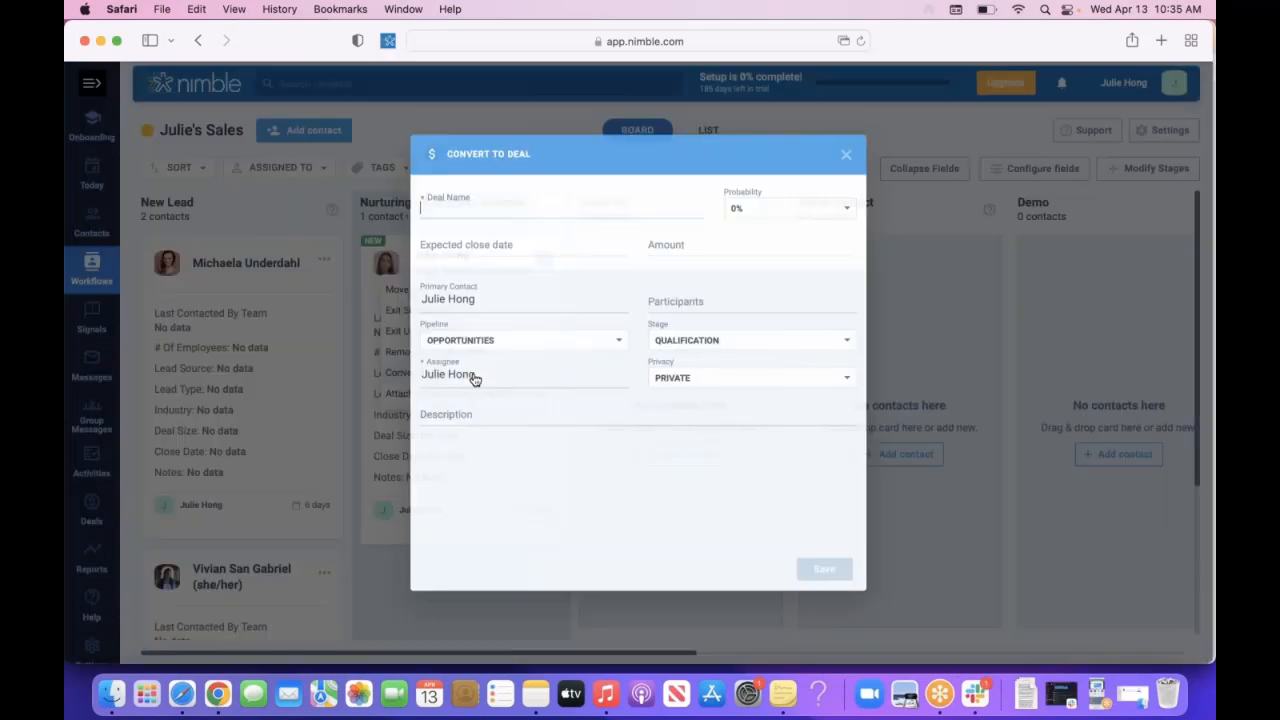
left_click(847, 154)
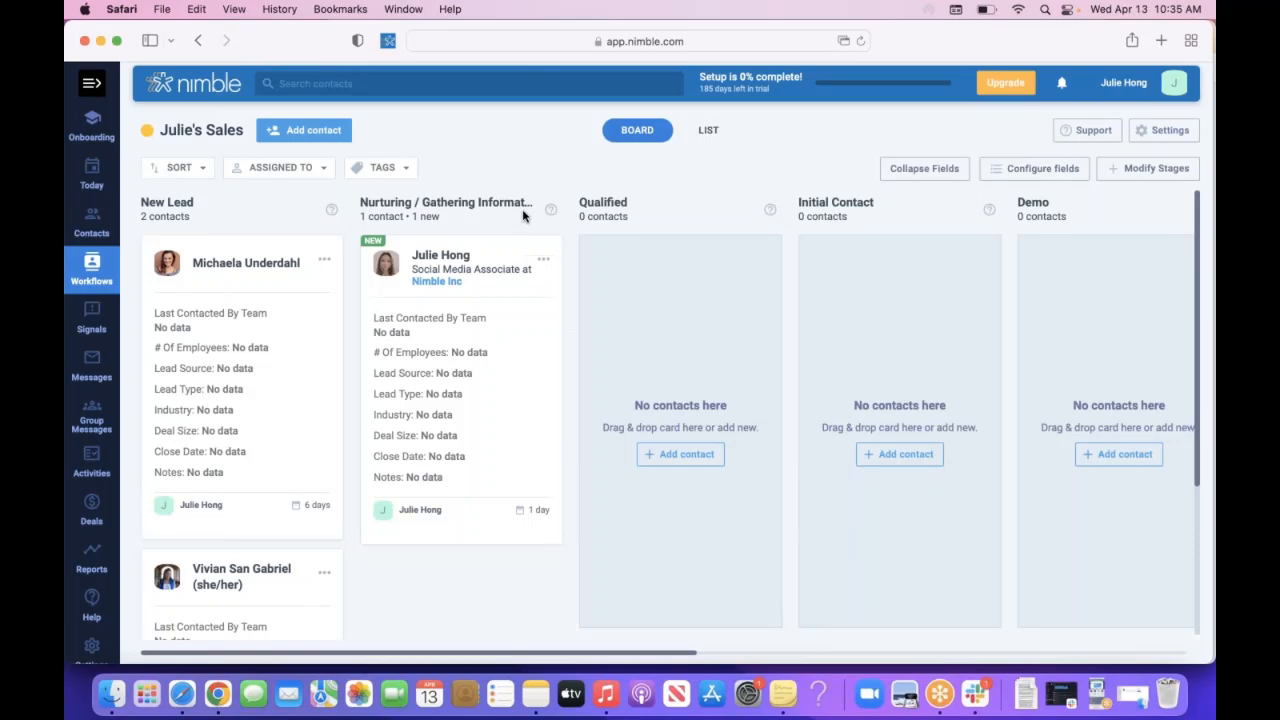
- Review the actions available on the card in the Nurturing / Gathering Information stage without choosing one
left_click(546, 267)
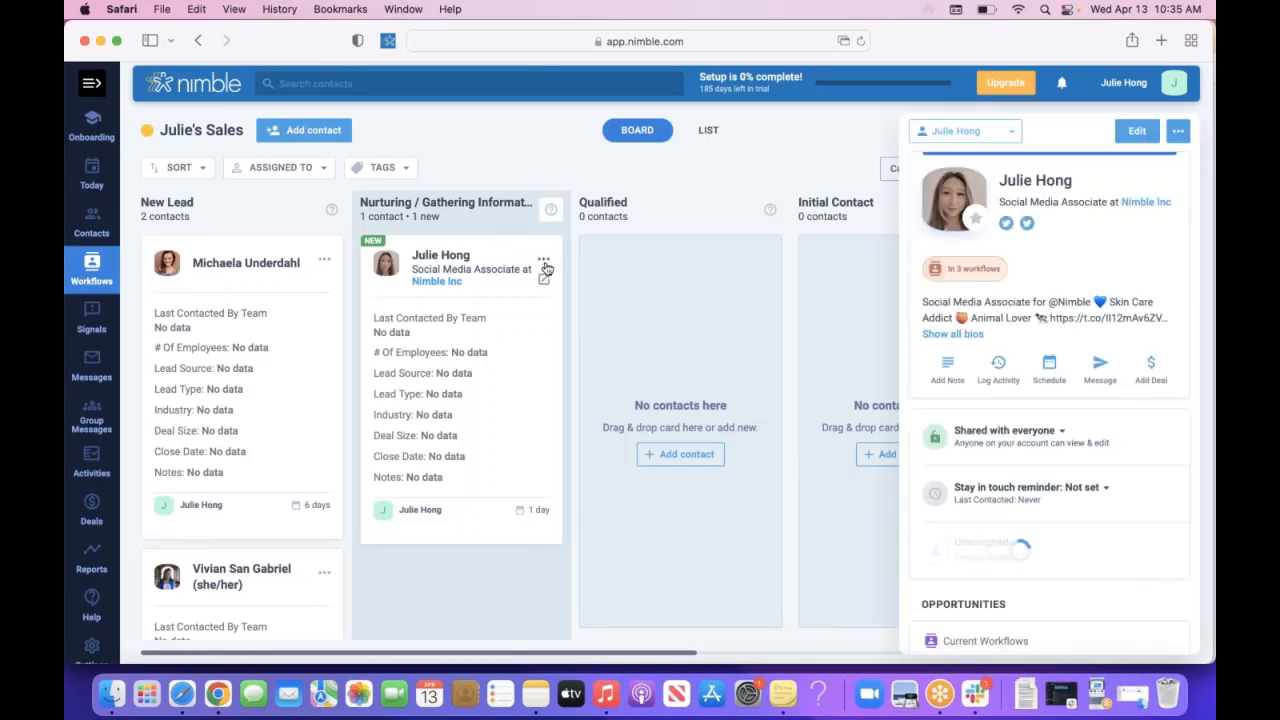
left_click(542, 260)
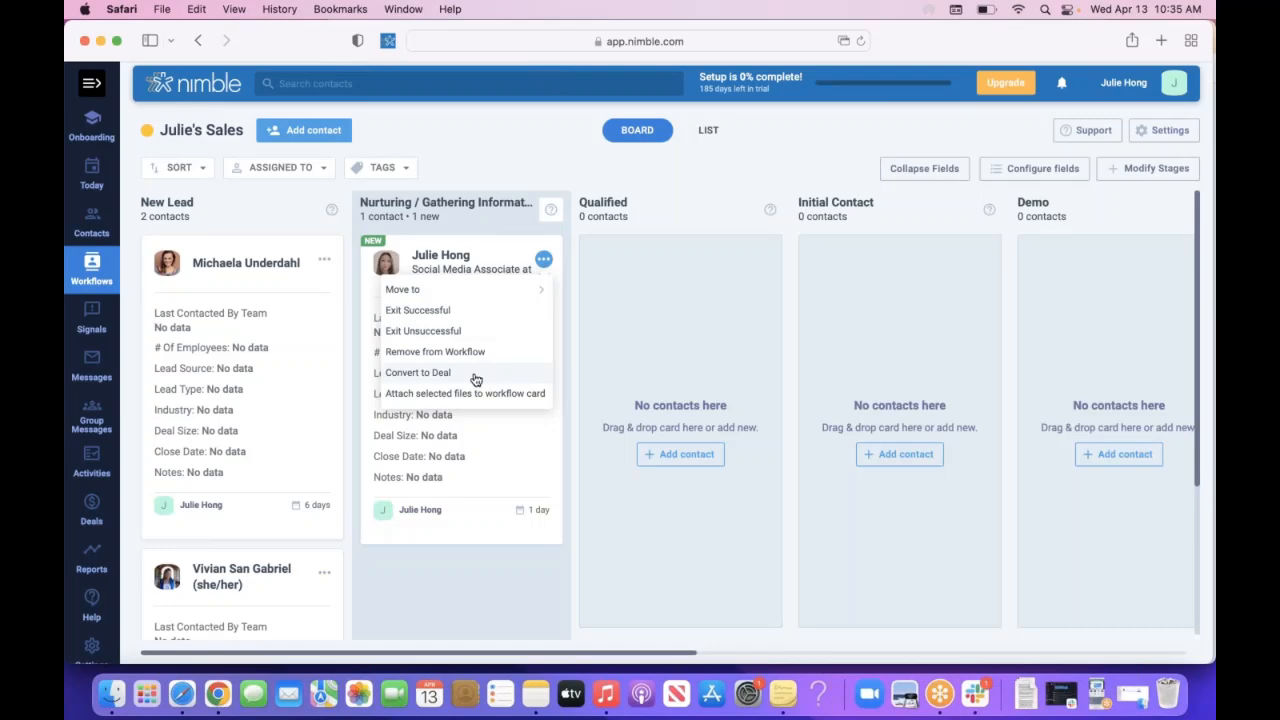
left_click(549, 137)
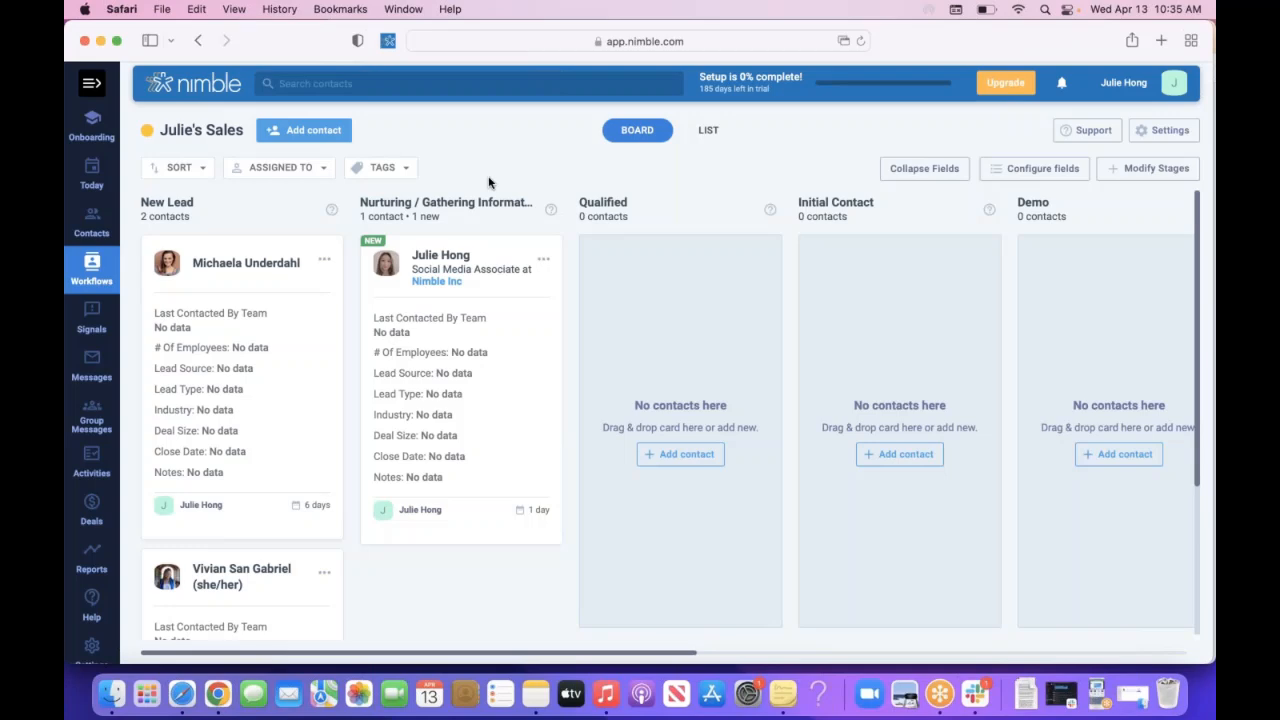
- Open the details of the contact in the Nurturing / Gathering Information stage and review the workflow fields, activities and employment
left_click(496, 313)
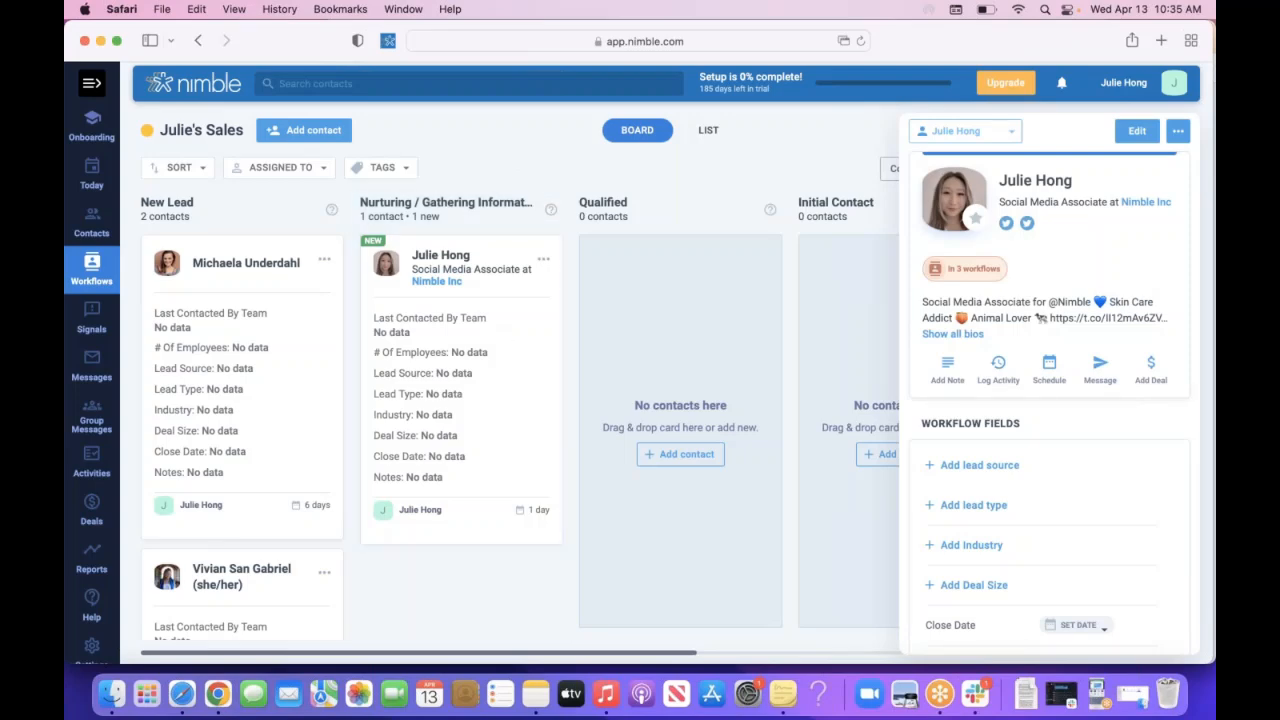
scroll(1049, 400, "down", 15)
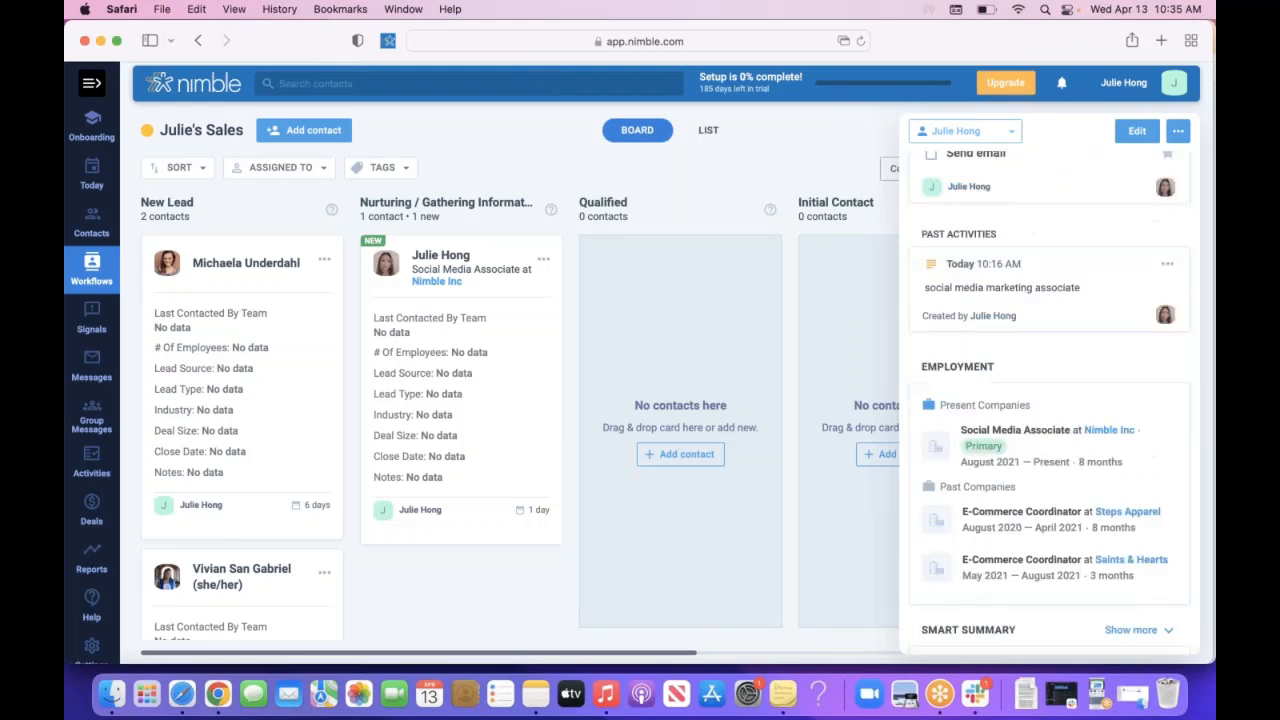
scroll(1049, 400, "up", 9)
scroll(1049, 400, "up", 10)
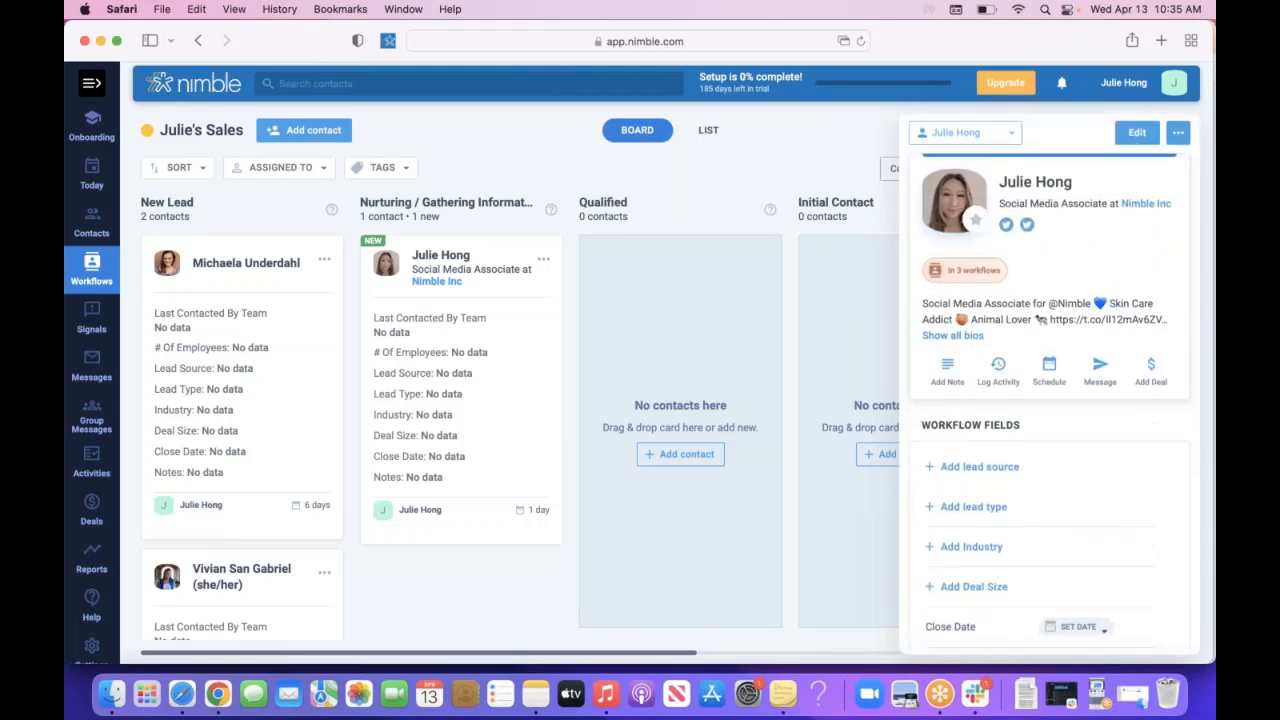
- Look over the contact's editable email, phone and address fields, leave without saving, and close the contact's details
left_click(1137, 134)
scroll(1049, 400, "down", 5)
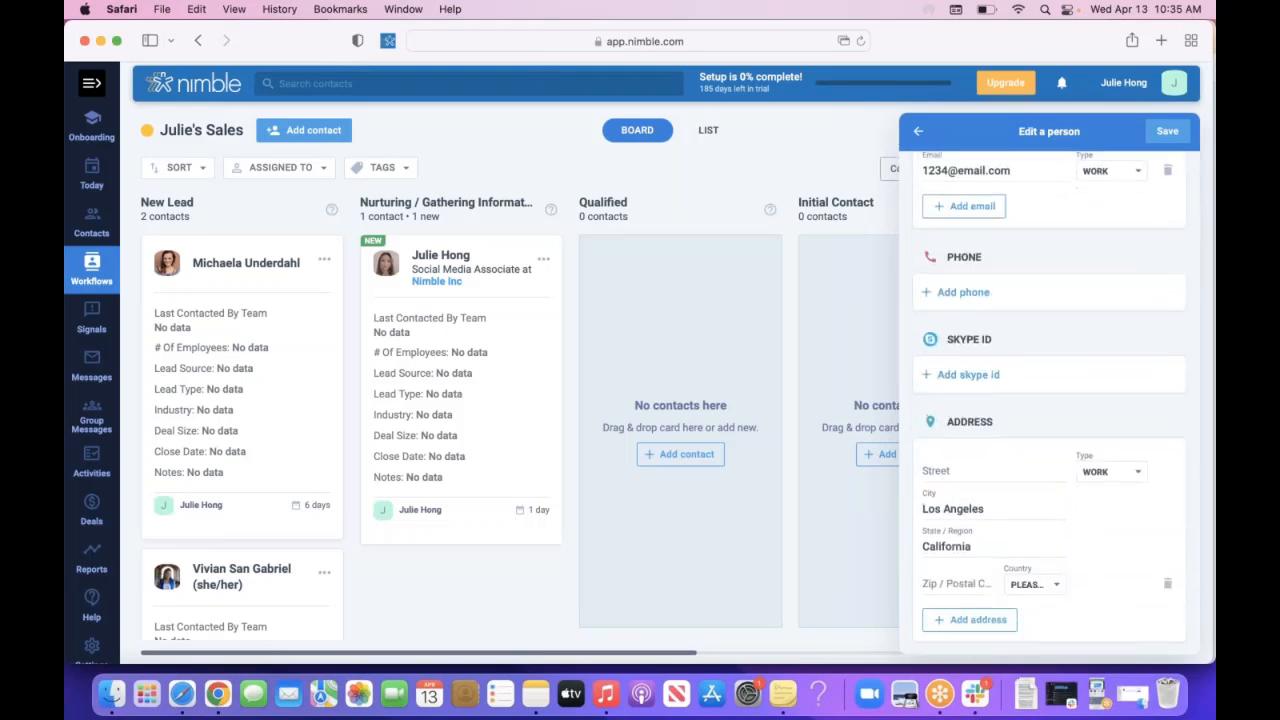
scroll(1049, 400, "up", 5)
left_click(917, 136)
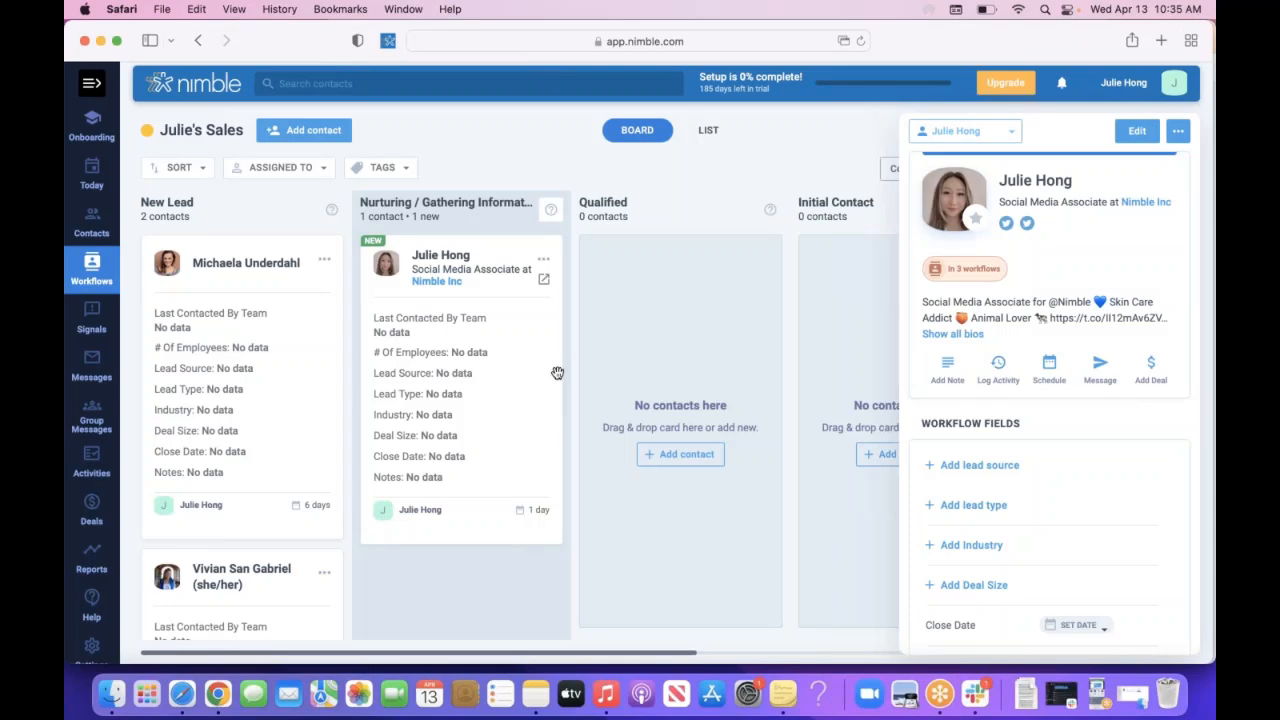
left_click(786, 127)
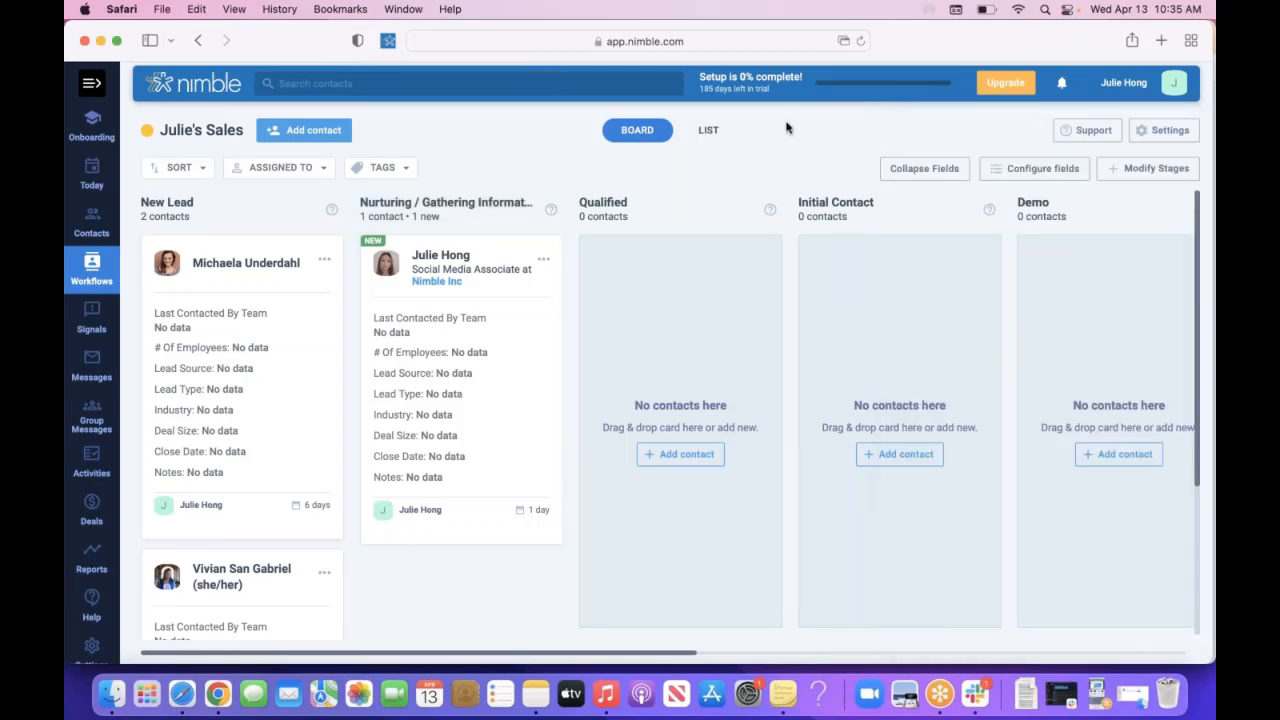
- Start converting the contact in the Nurturing / Gathering Information stage to a deal named Sales Deal, with 80% probability, Apr 28 close date and amount 900
left_click(544, 261)
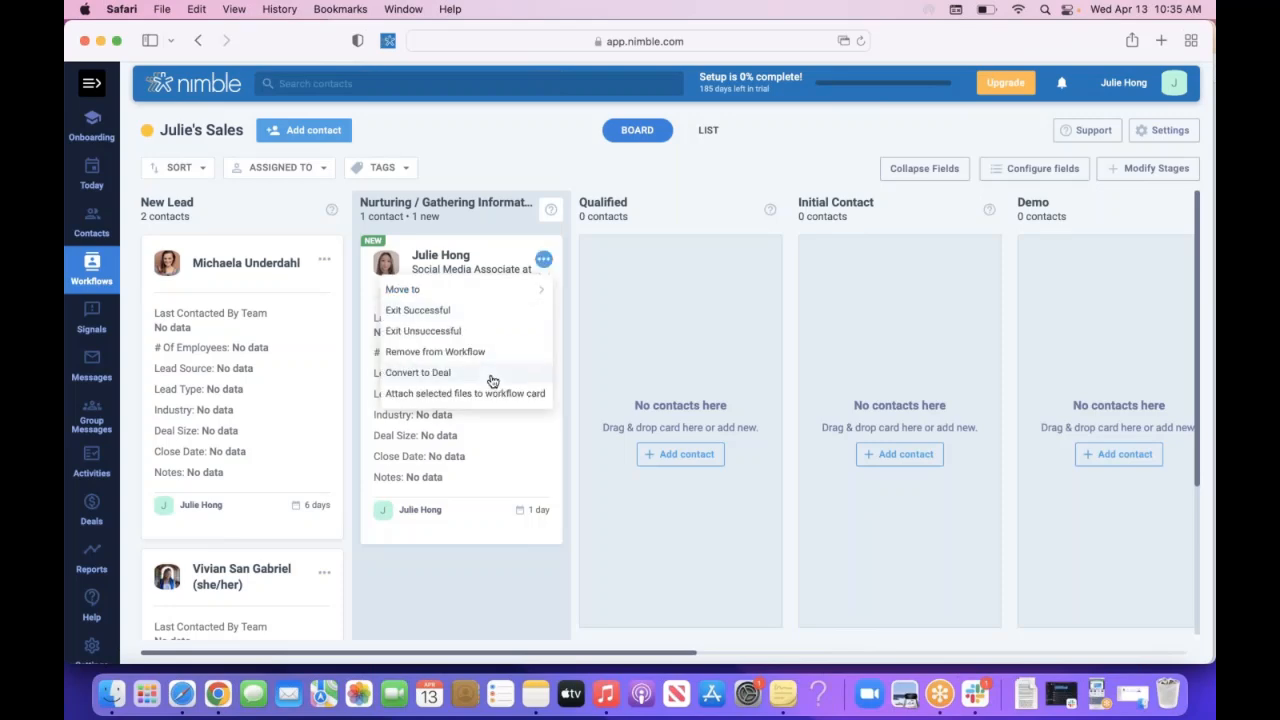
left_click(490, 373)
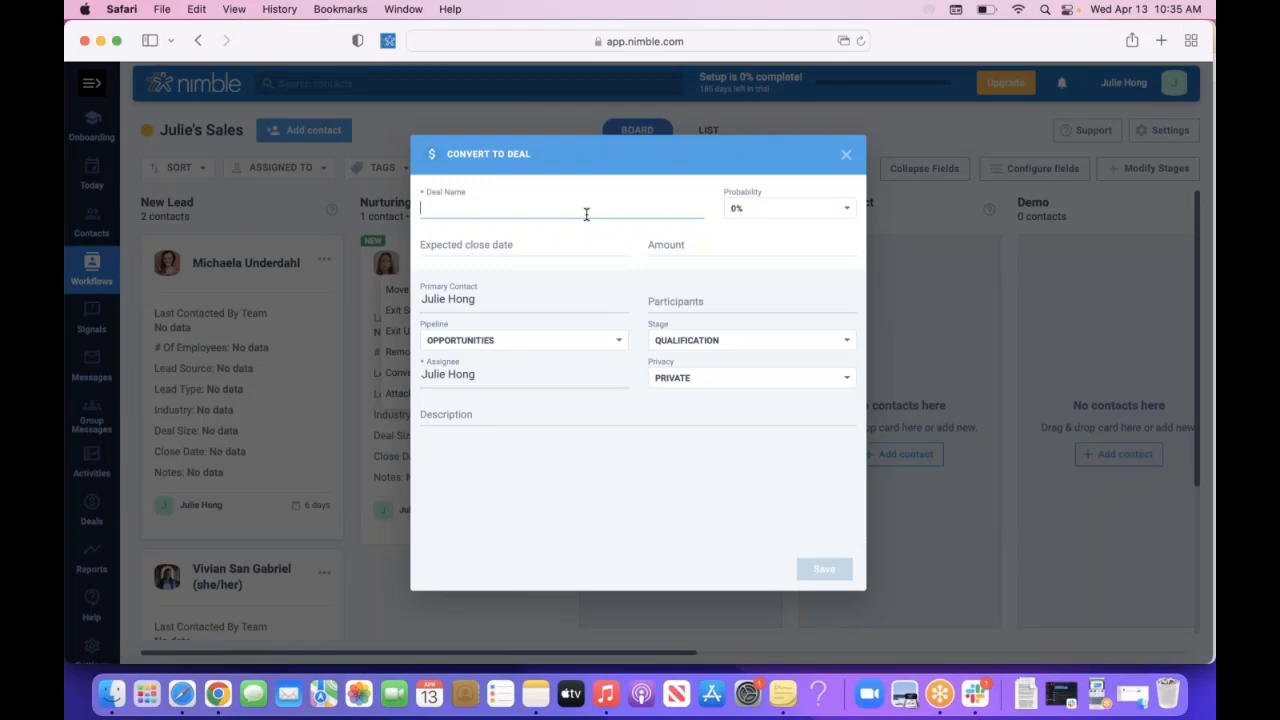
type("Sales Deal")
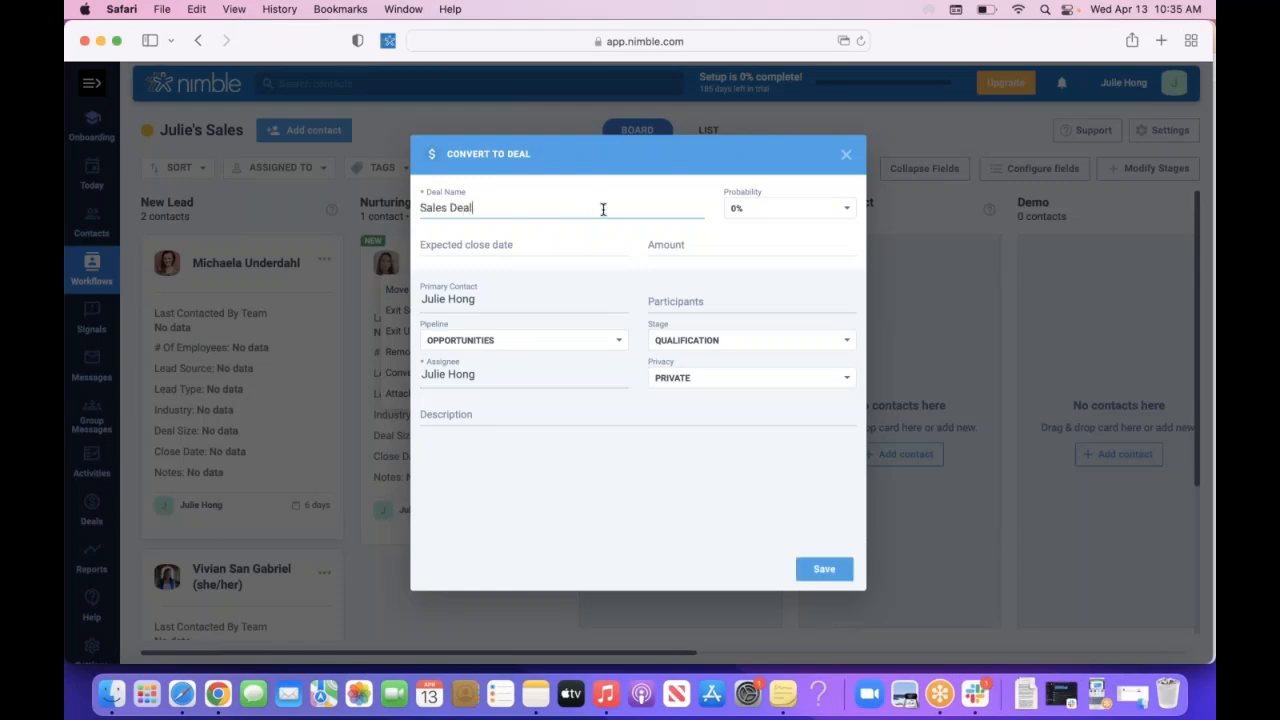
left_click(829, 206)
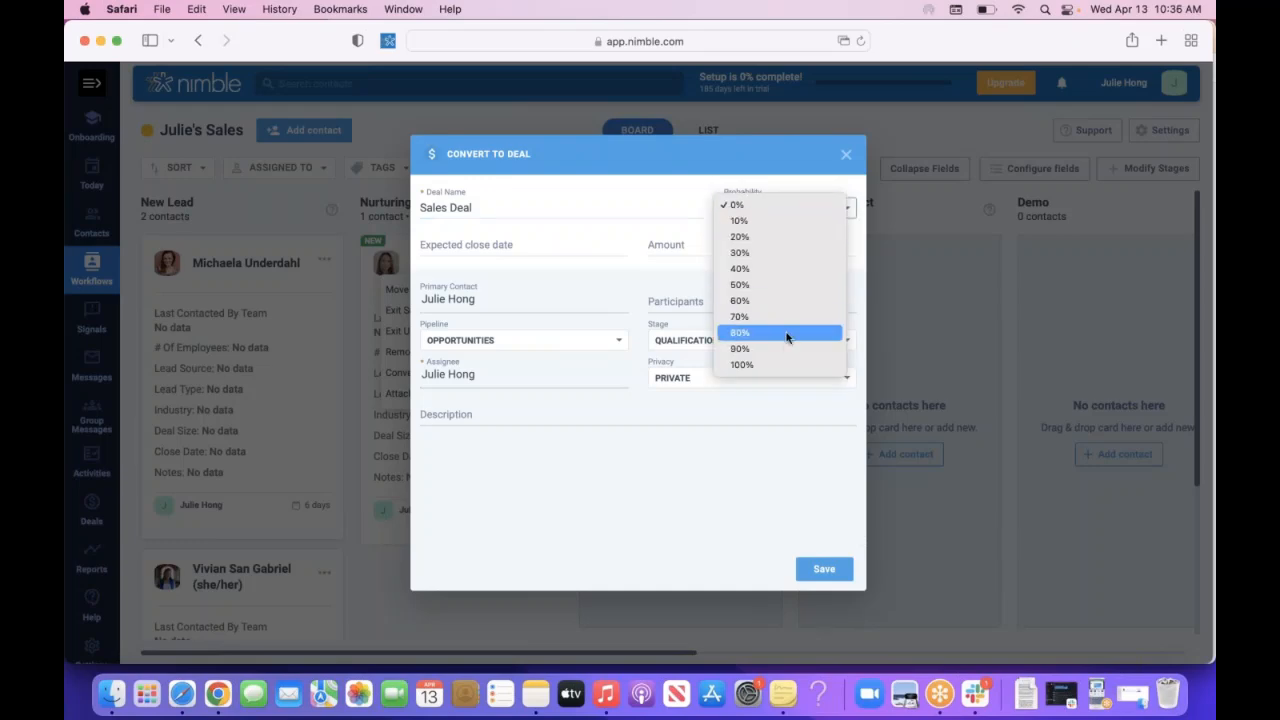
left_click(786, 333)
left_click(565, 248)
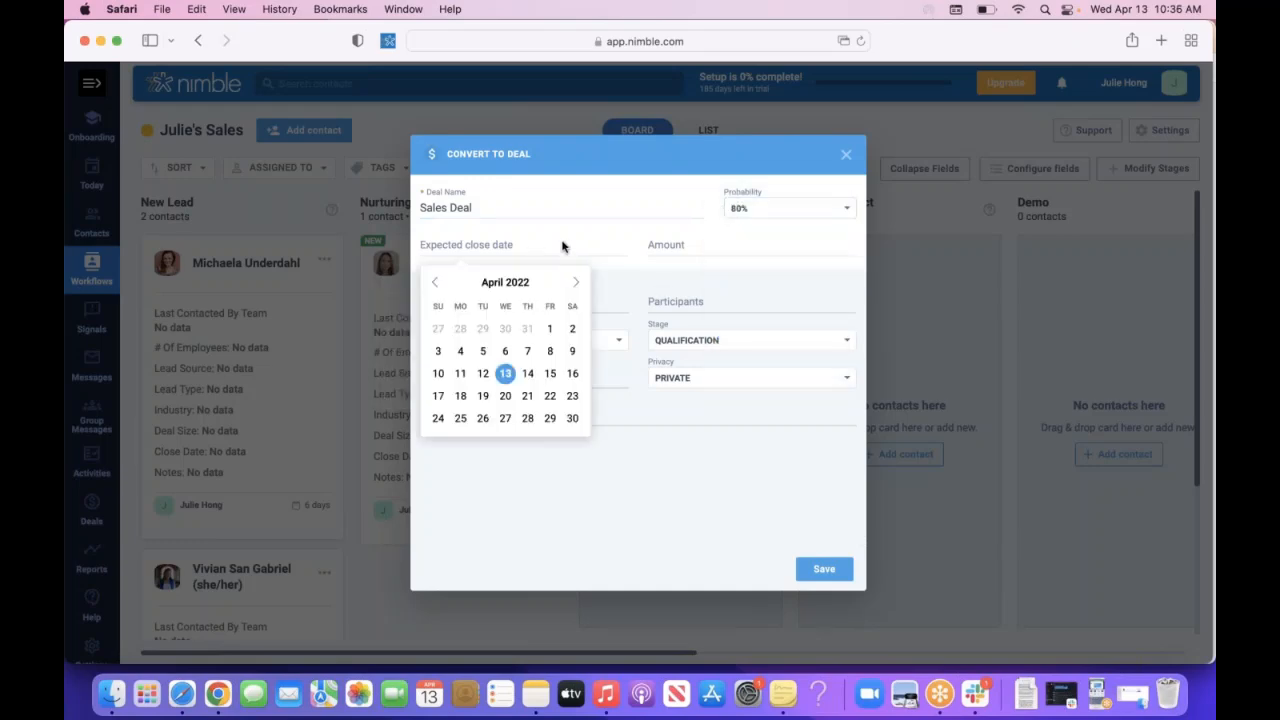
left_click(527, 418)
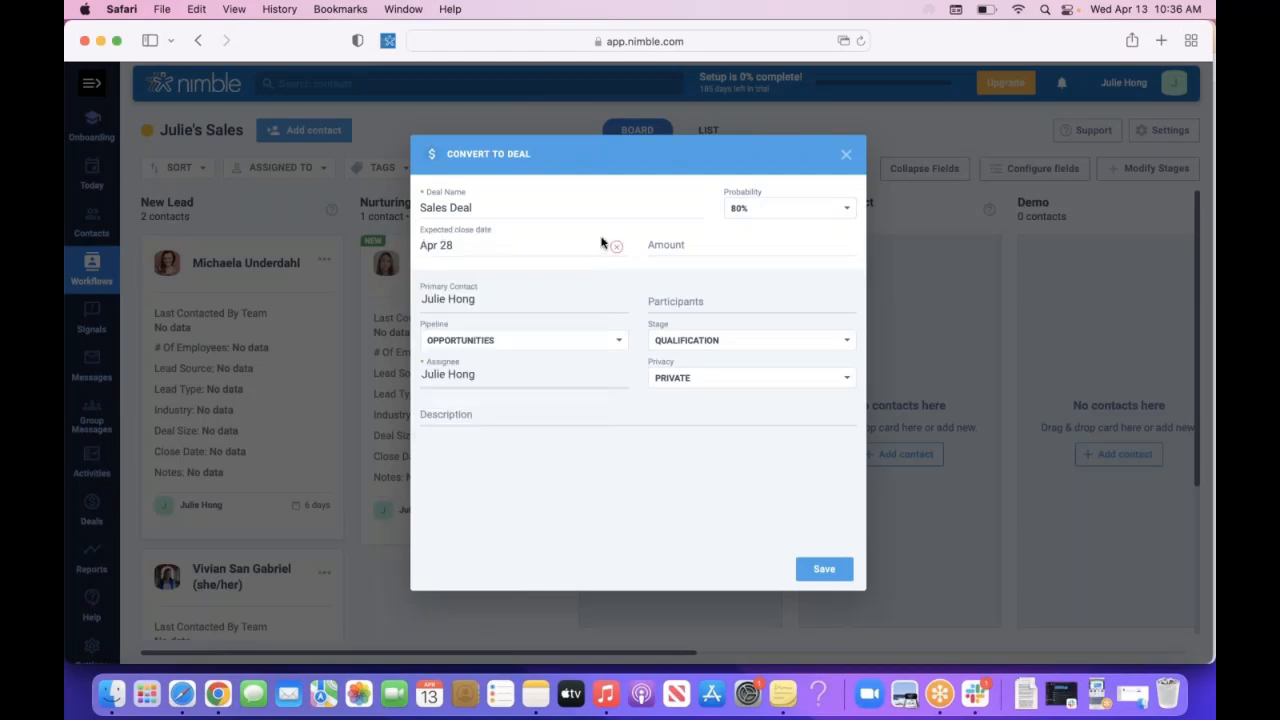
left_click(734, 249)
type("900")
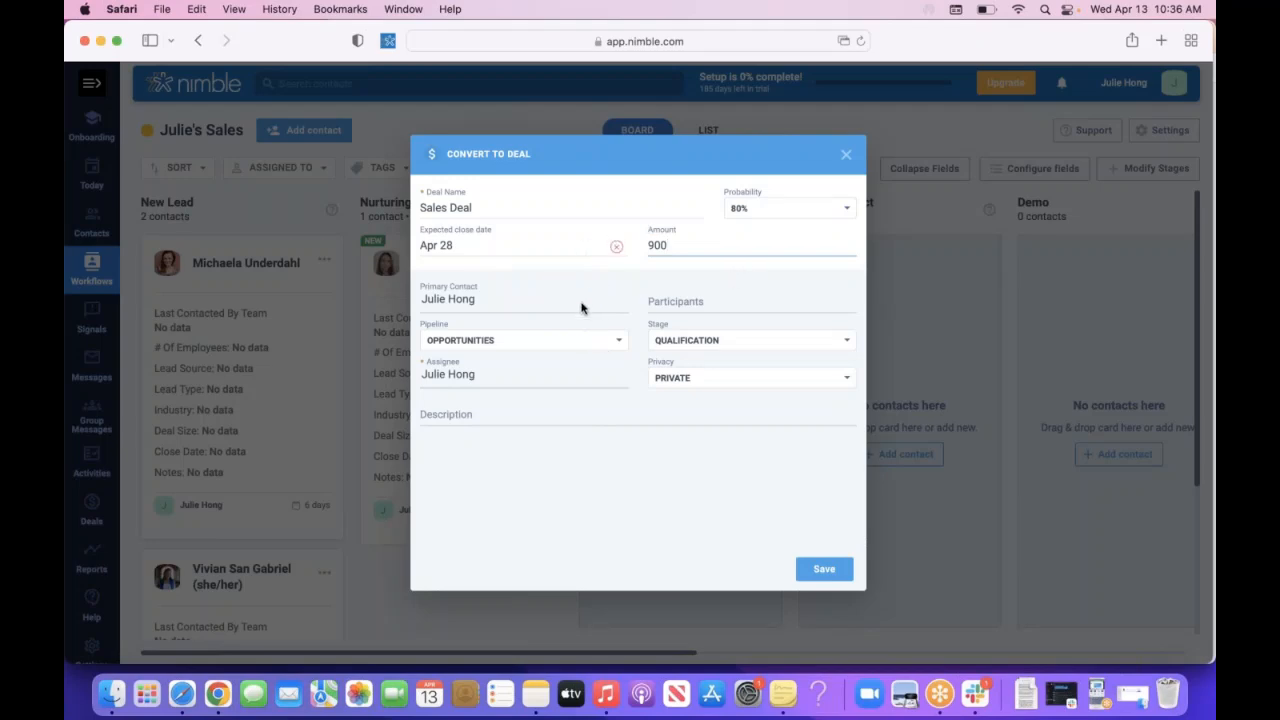
- Keep the deal in the Opportunities pipeline and set its stage to Value Proposition
left_click(608, 345)
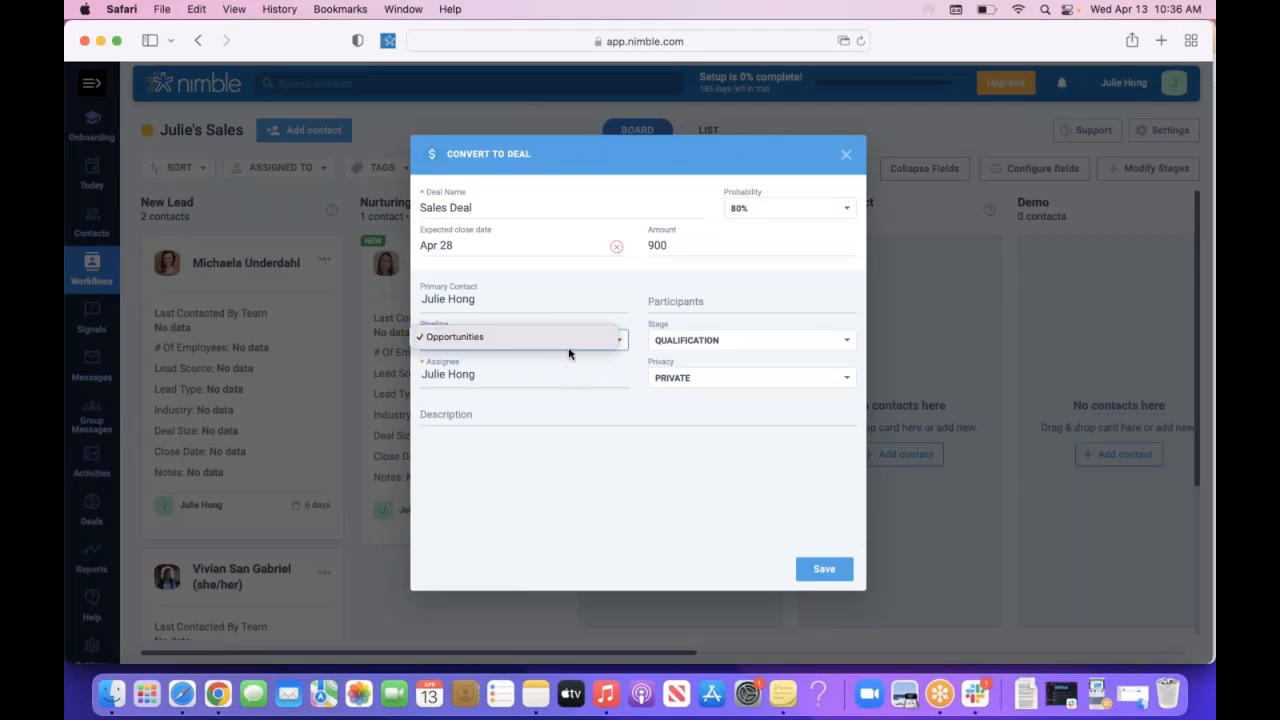
left_click(768, 352)
left_click(764, 338)
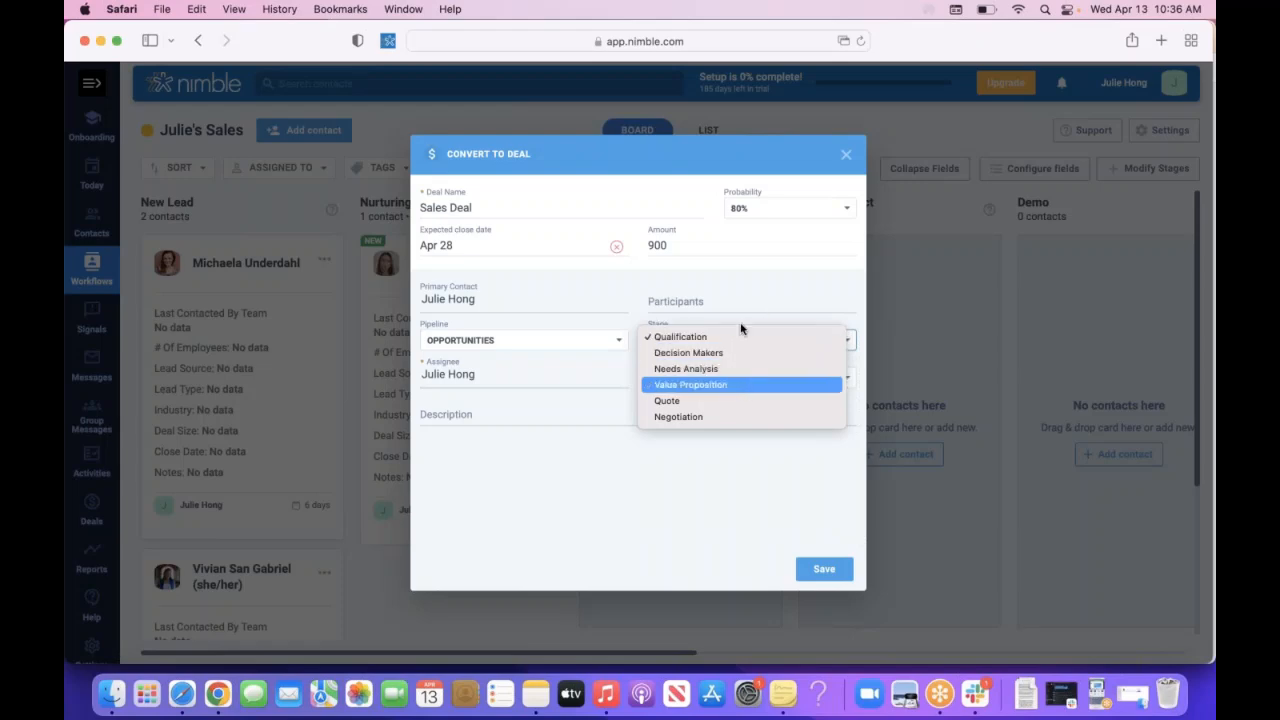
left_click(740, 383)
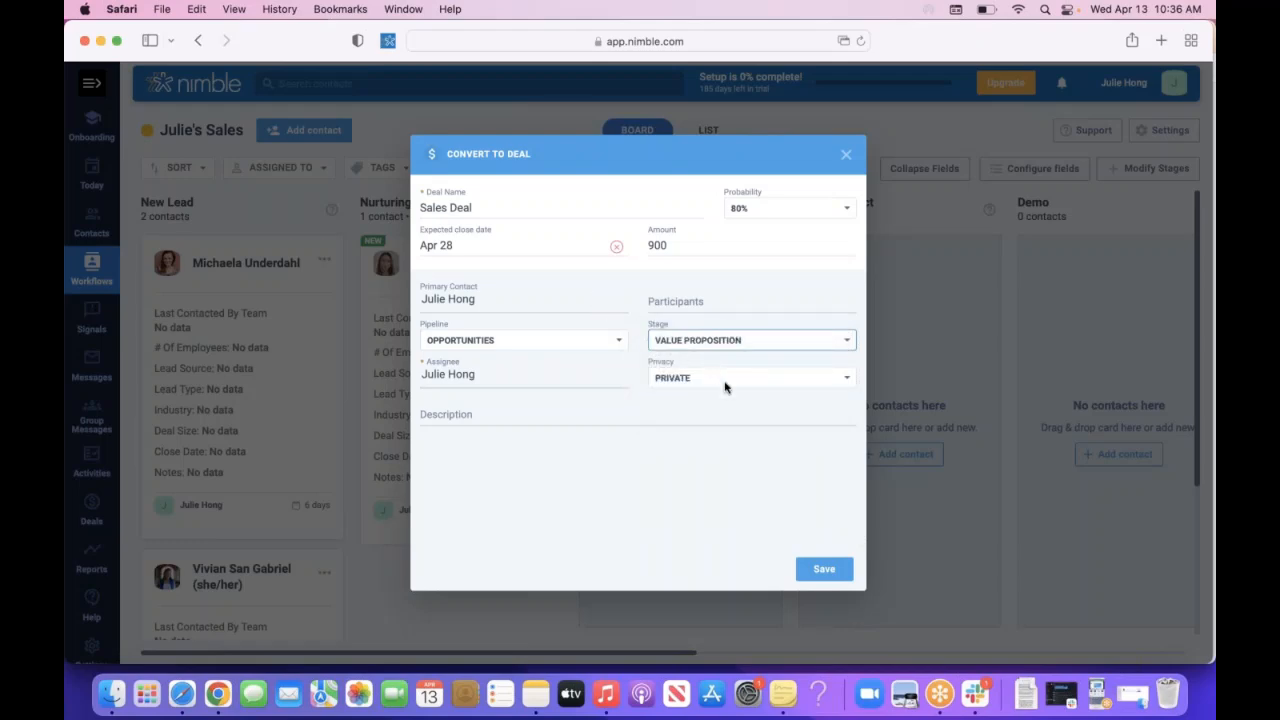
- Keep the deal's privacy as Private, choose the suggested assignee, and save the deal without a description
left_click(727, 383)
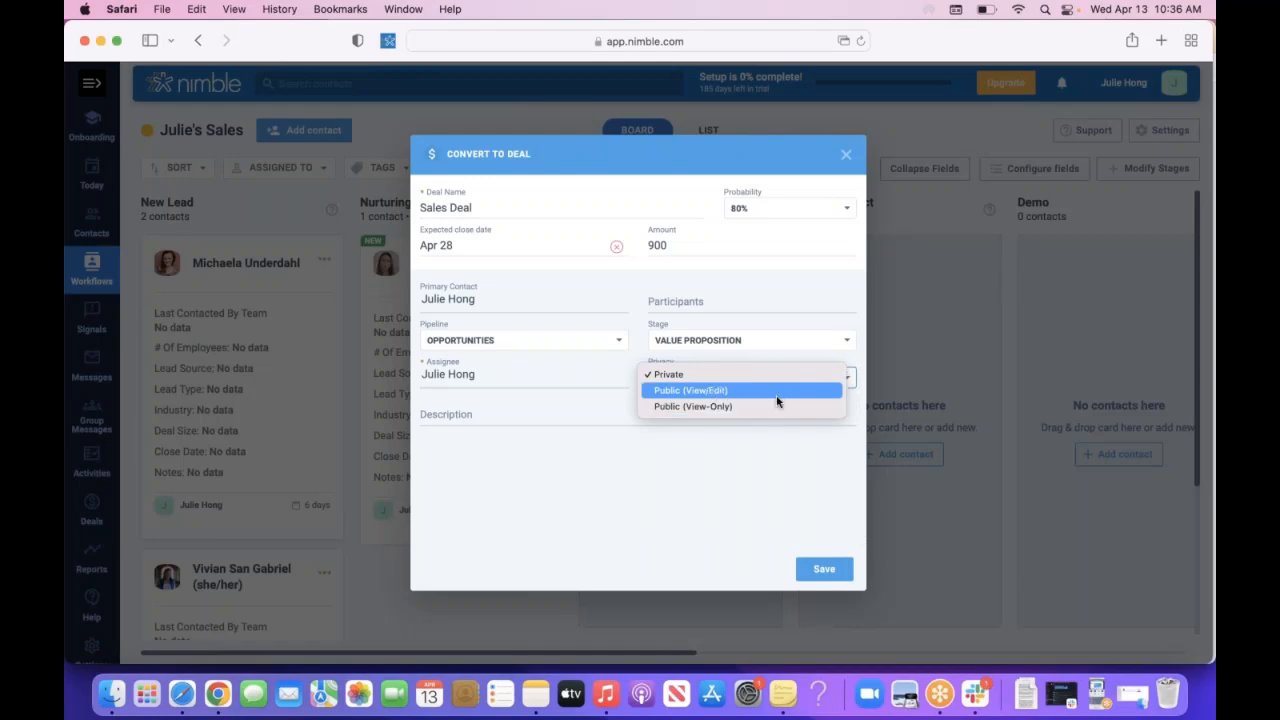
left_click(595, 212)
left_click(476, 374)
left_click(461, 380)
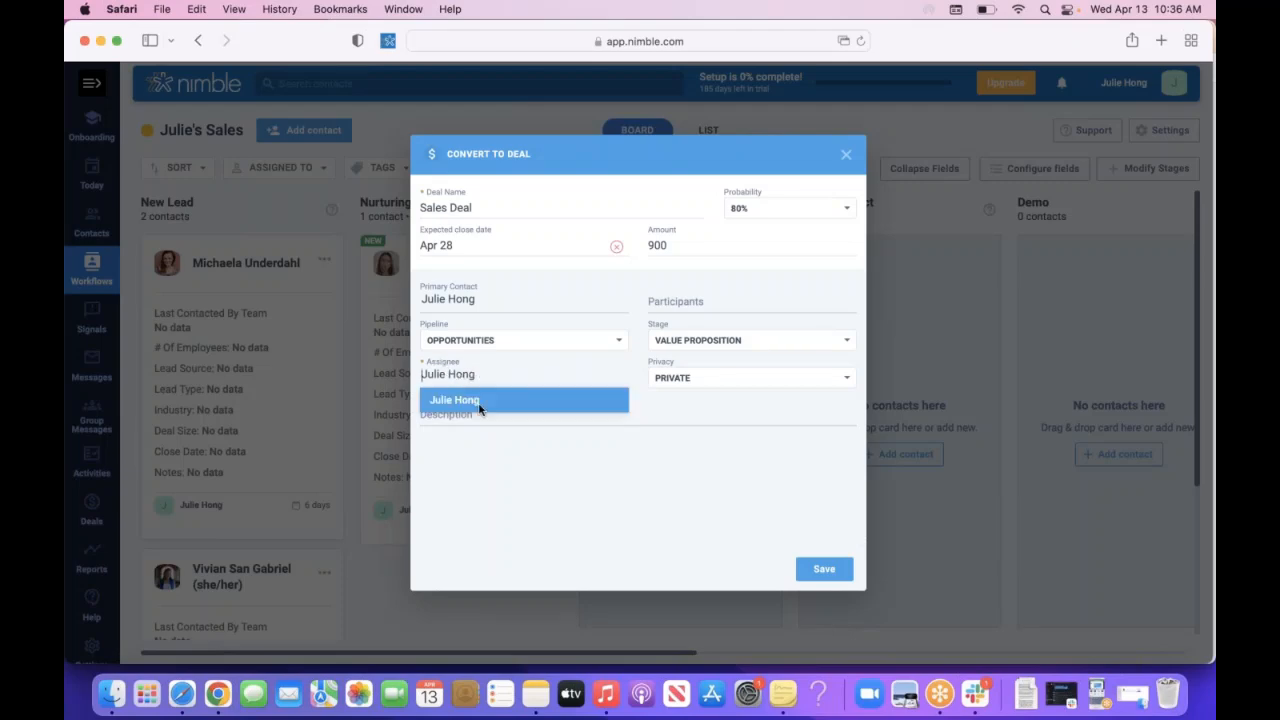
left_click(480, 405)
left_click(509, 420)
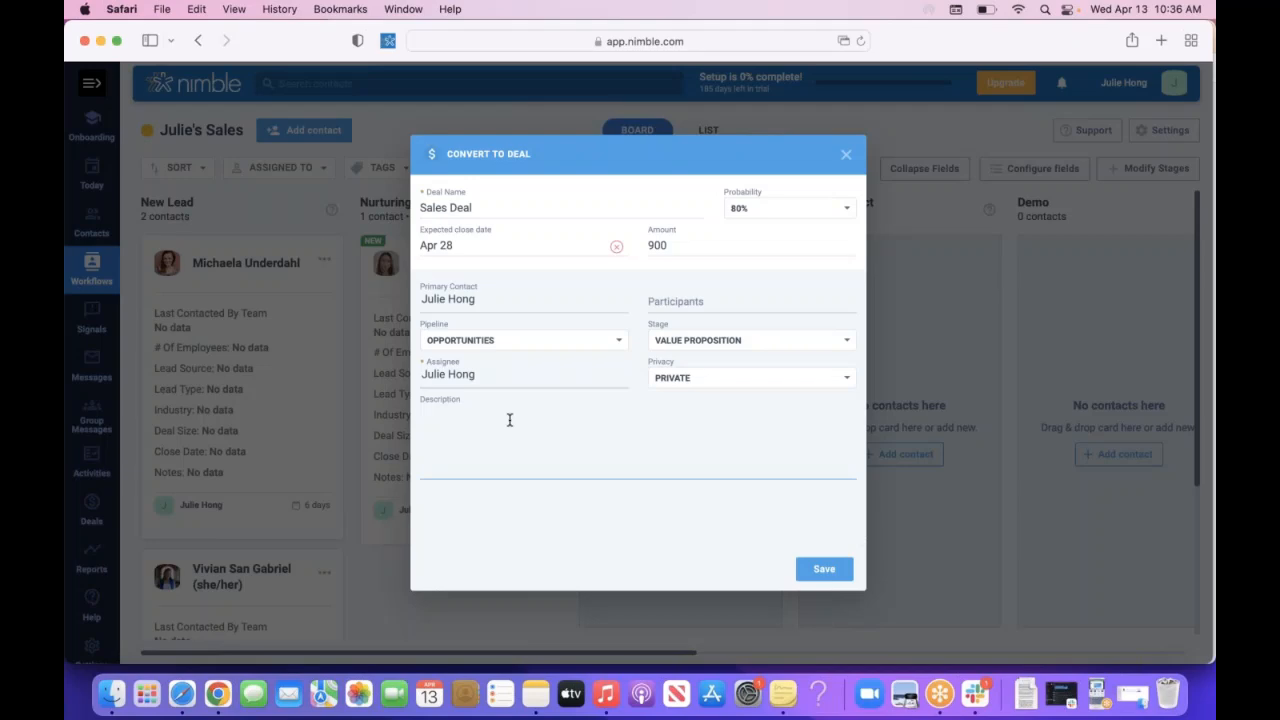
left_click(830, 578)
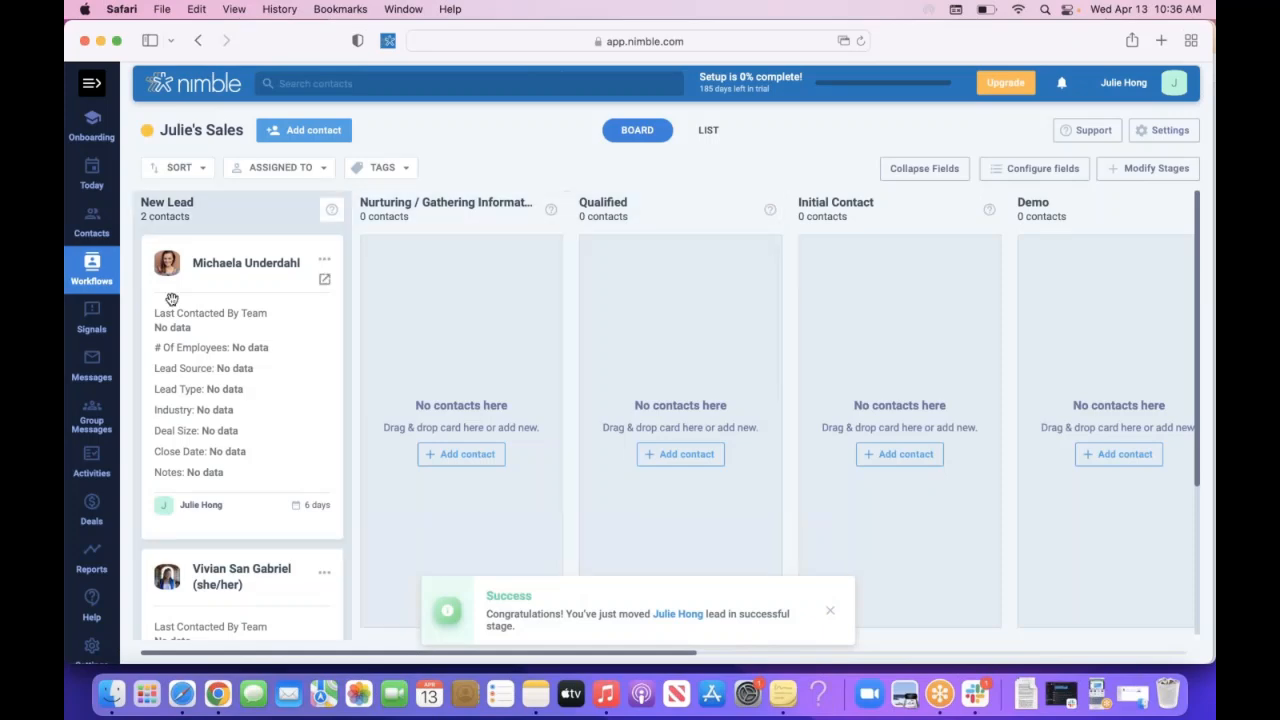
- Open the deals board, look over the pipeline choices, and view deals owned by the team before switching back to own deals
left_click(91, 510)
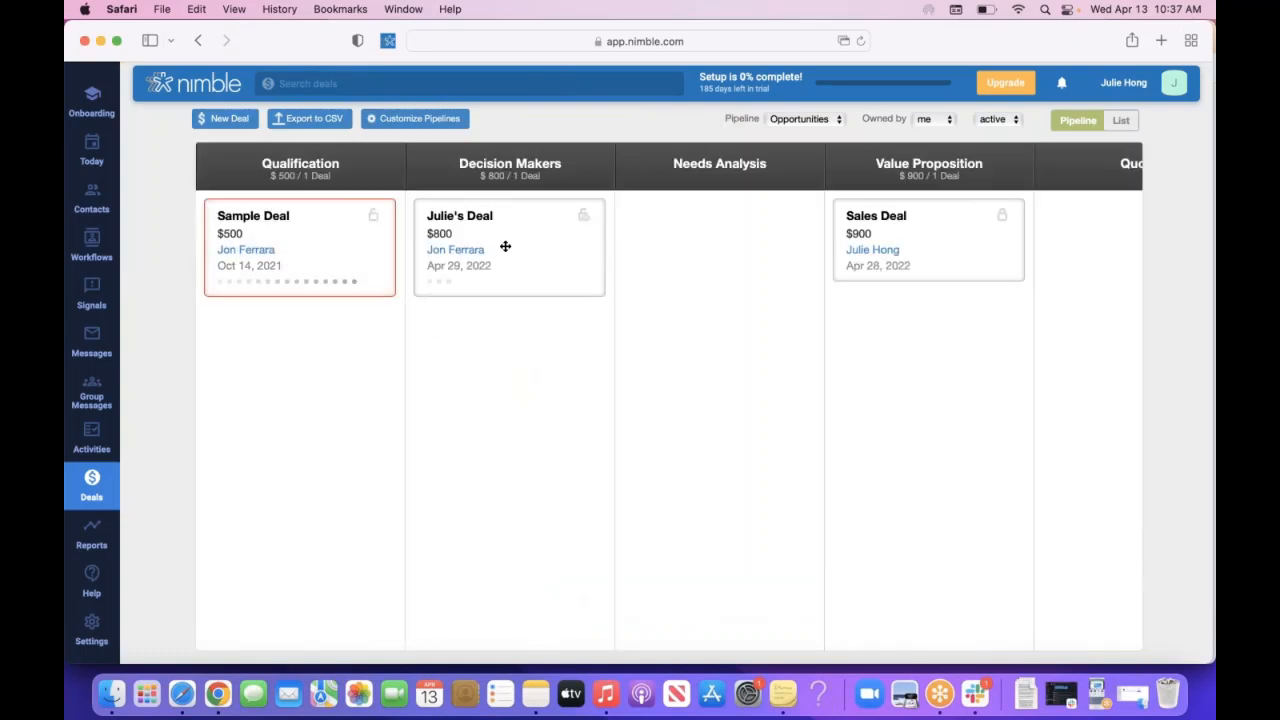
left_click_drag(505, 246, 498, 305)
left_click(837, 119)
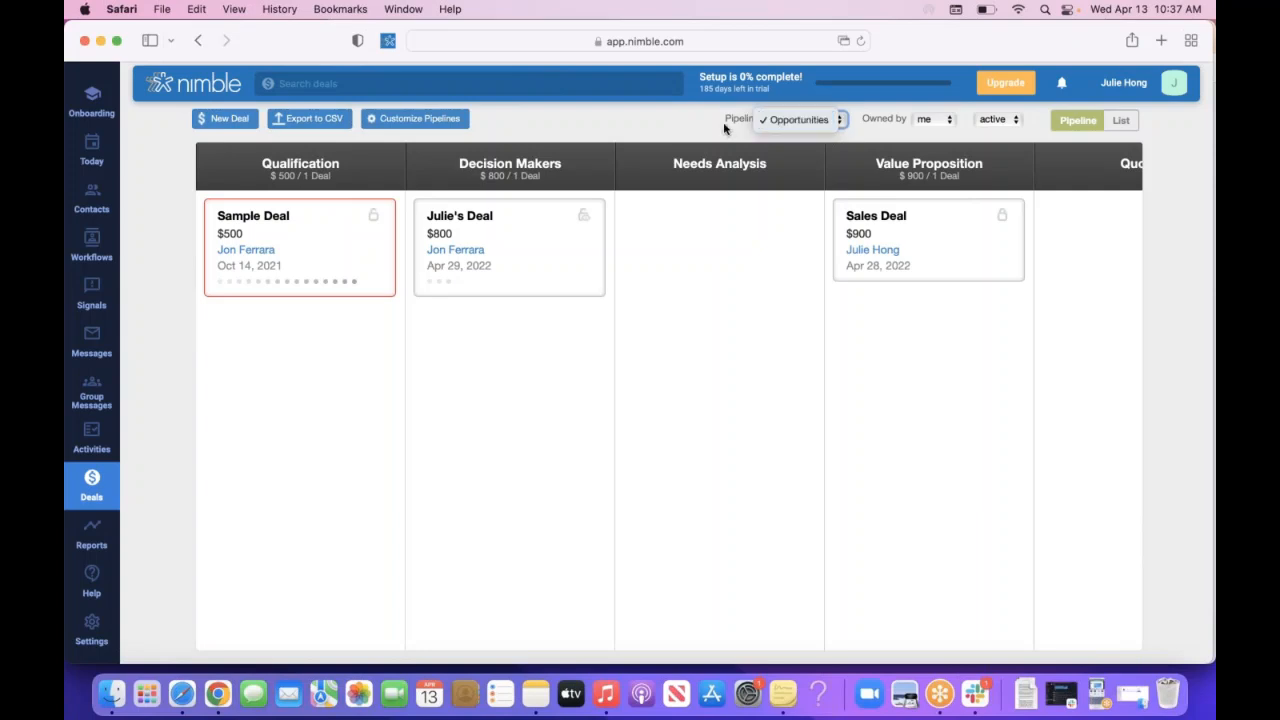
left_click(943, 123)
left_click(943, 122)
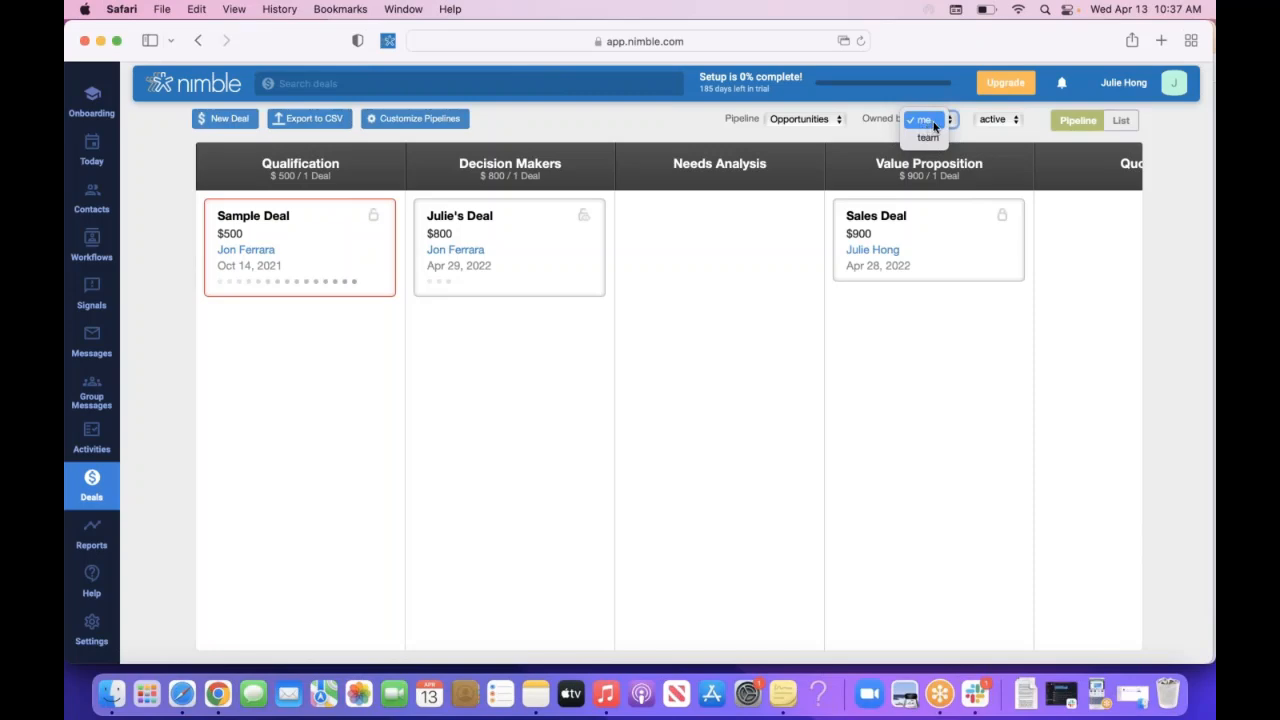
left_click(929, 139)
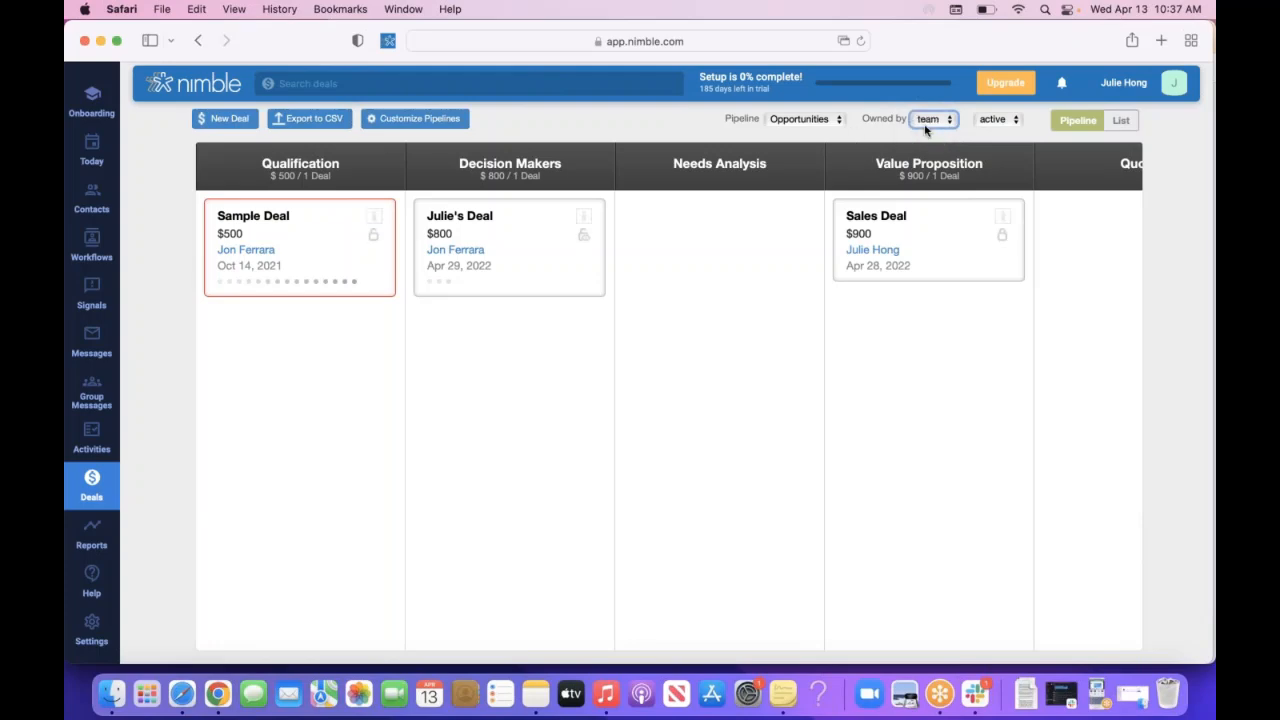
left_click(925, 130)
left_click(925, 110)
- Open the deals pipeline customization settings and add a new deal pipeline named Sales
left_click(452, 122)
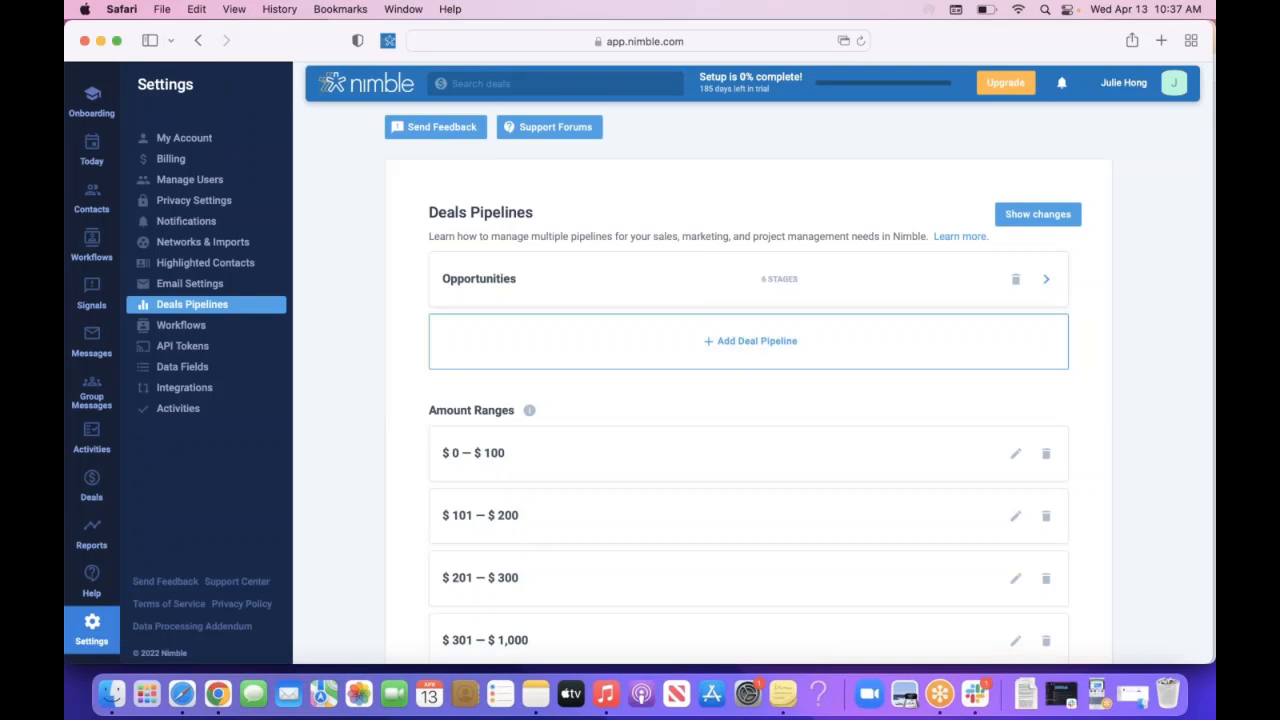
scroll(748, 400, "down", 4)
scroll(748, 400, "up", 4)
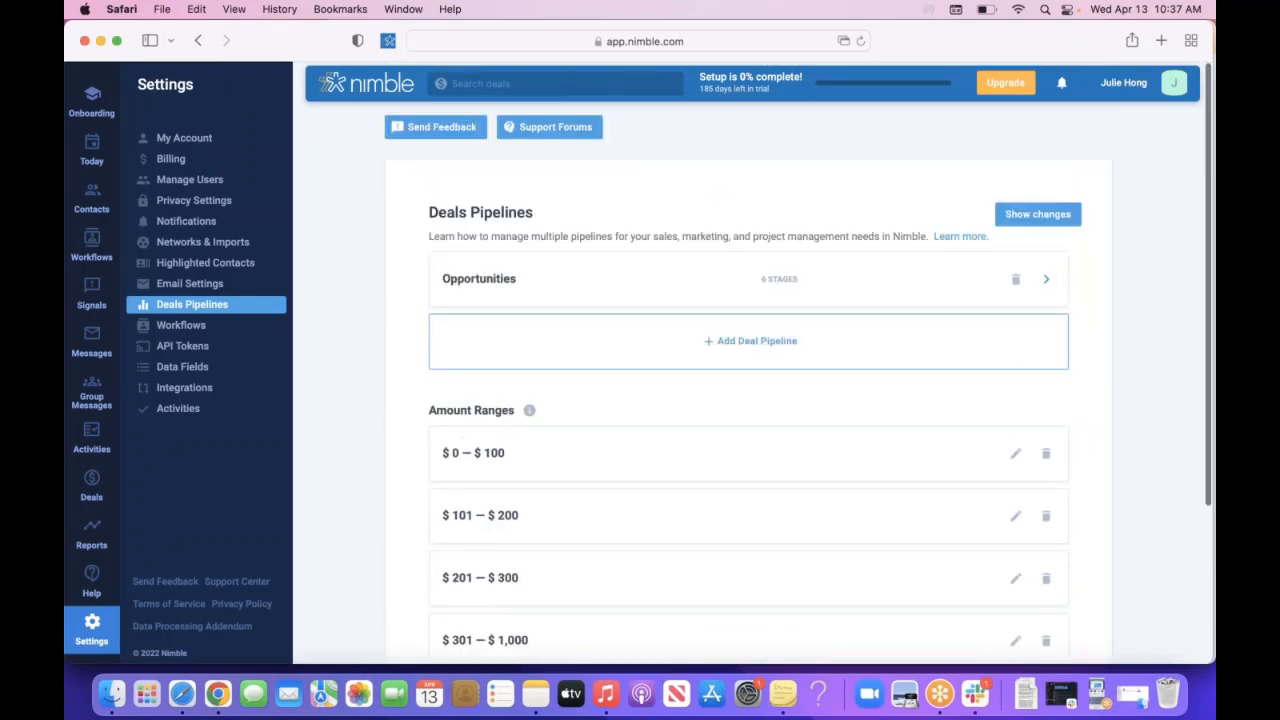
left_click(783, 354)
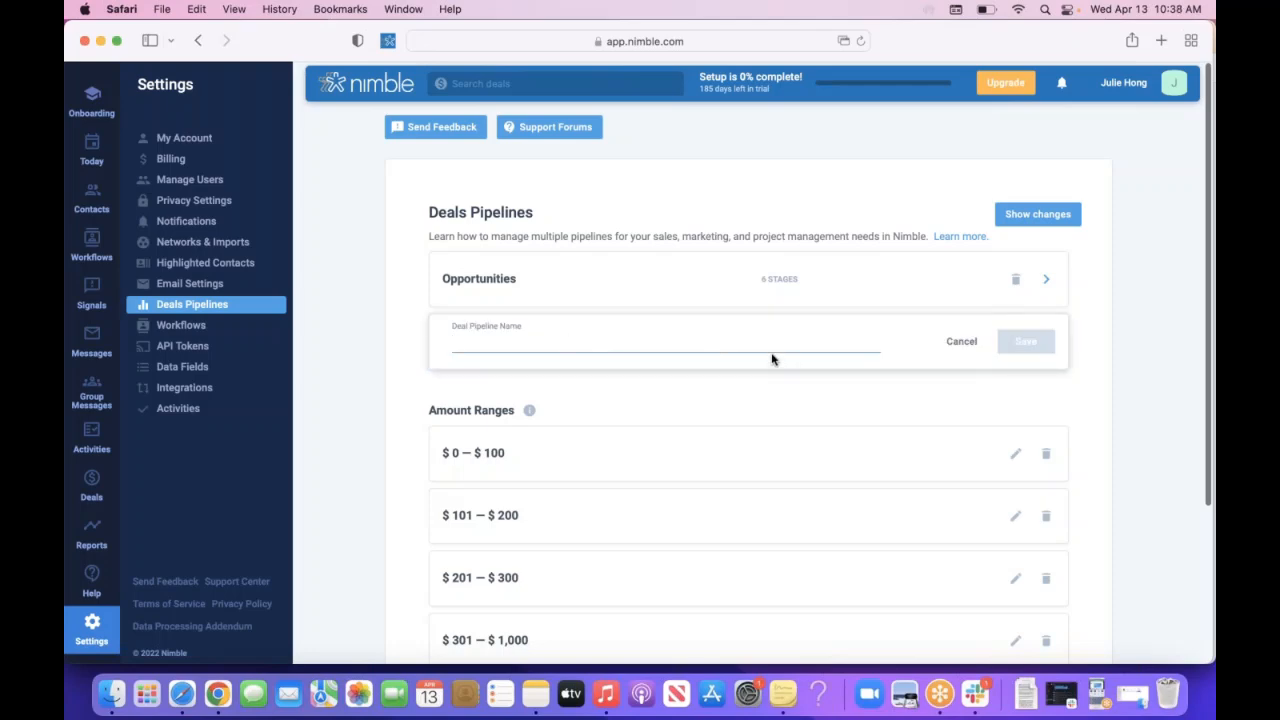
type("Sales")
left_click(1030, 345)
- Preview editing the $1,001–$5,000 amount range and adding a new amount range, cancelling both
scroll(745, 429, "down", 5)
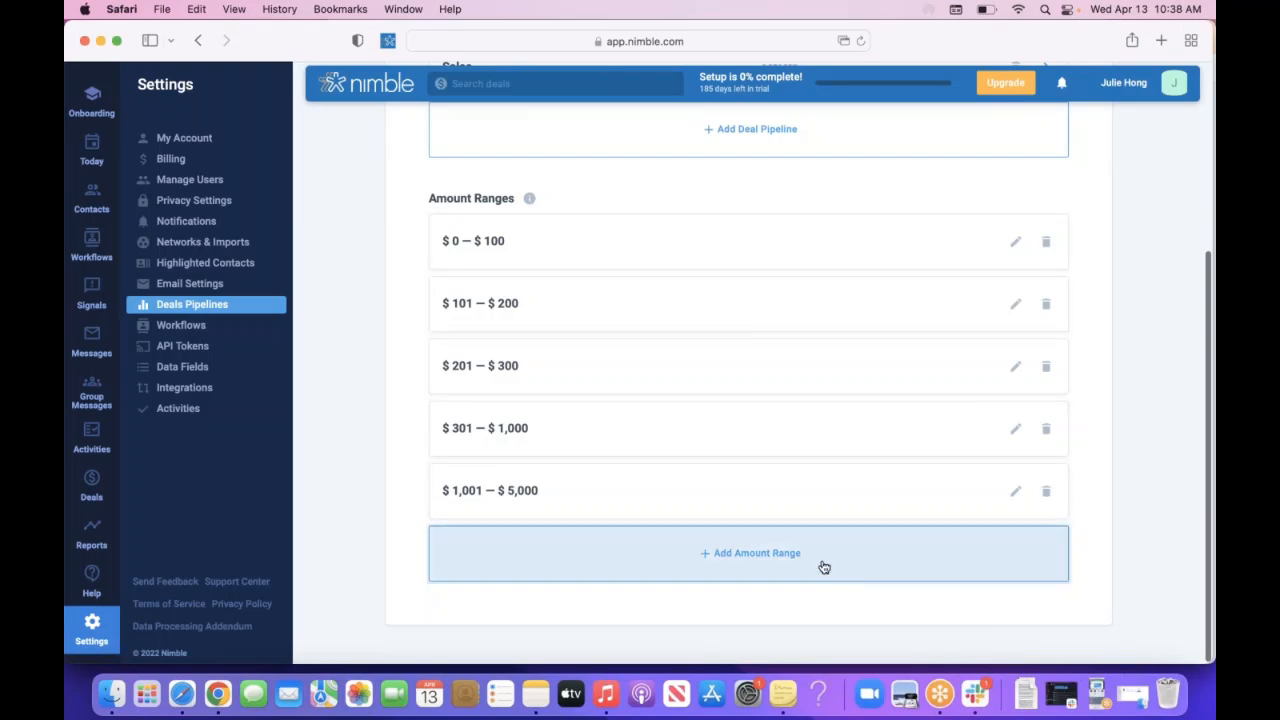
left_click(1015, 490)
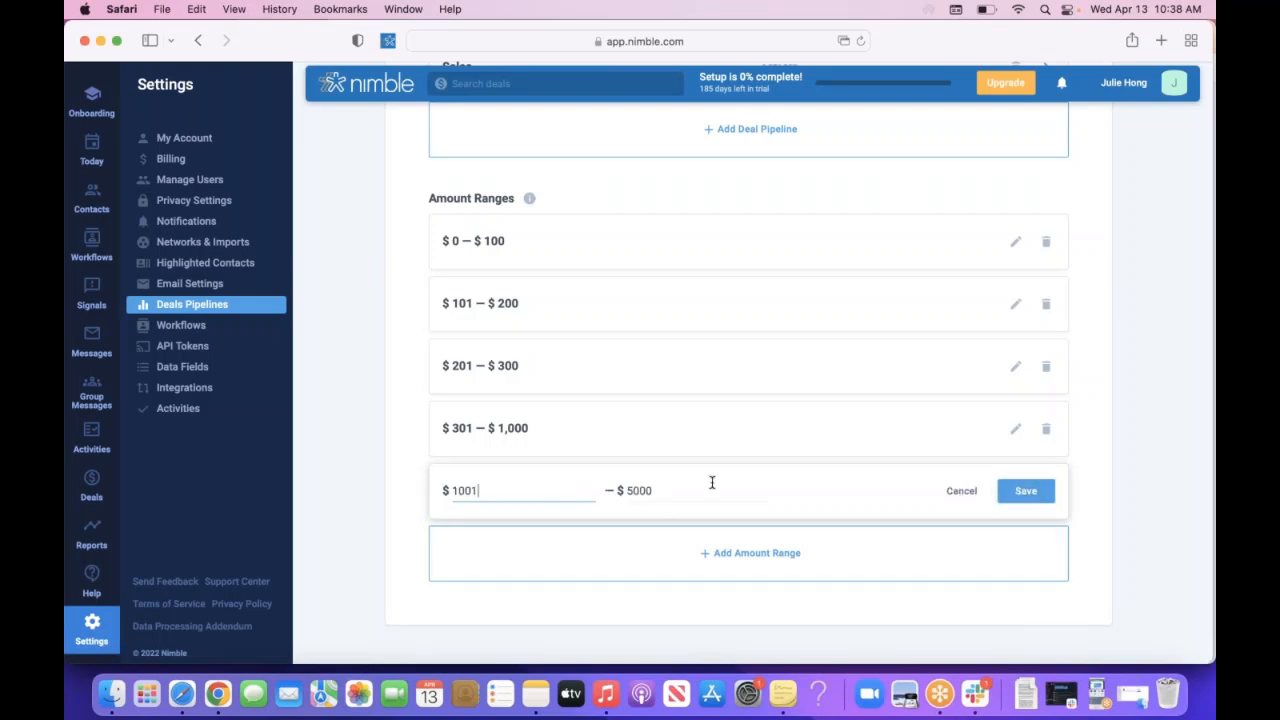
left_click(1016, 503)
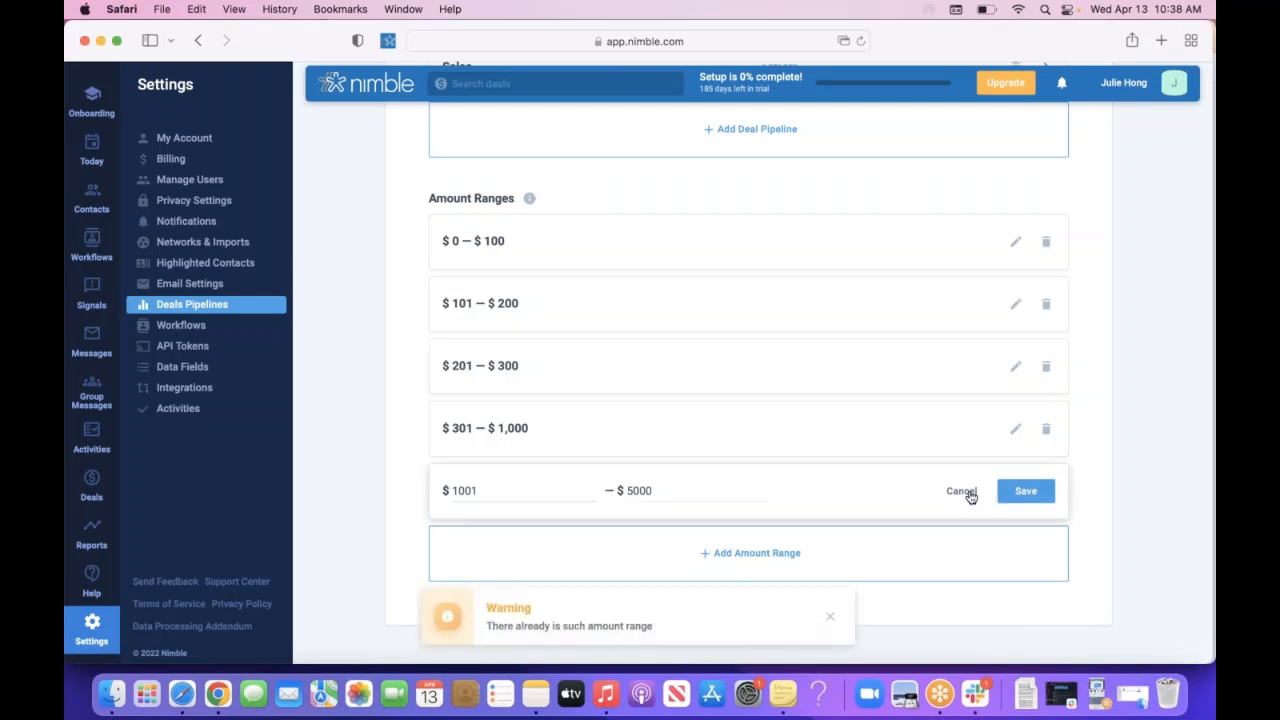
left_click(962, 491)
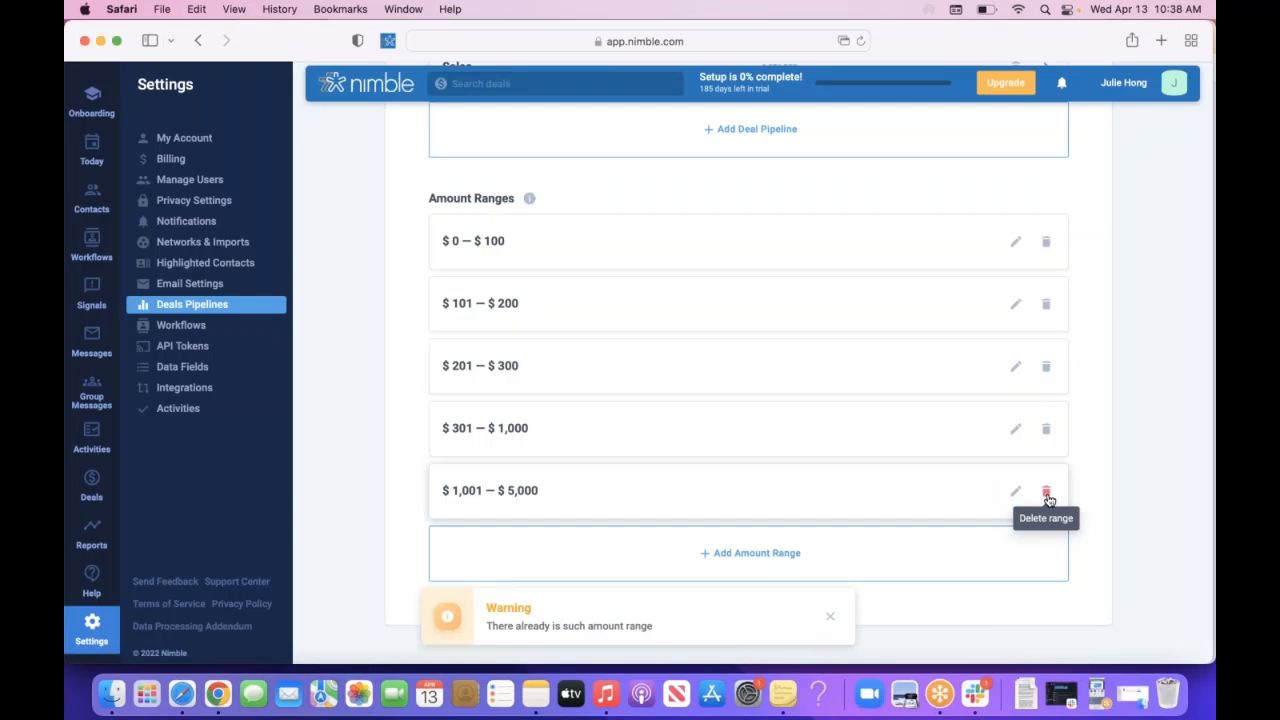
left_click(765, 560)
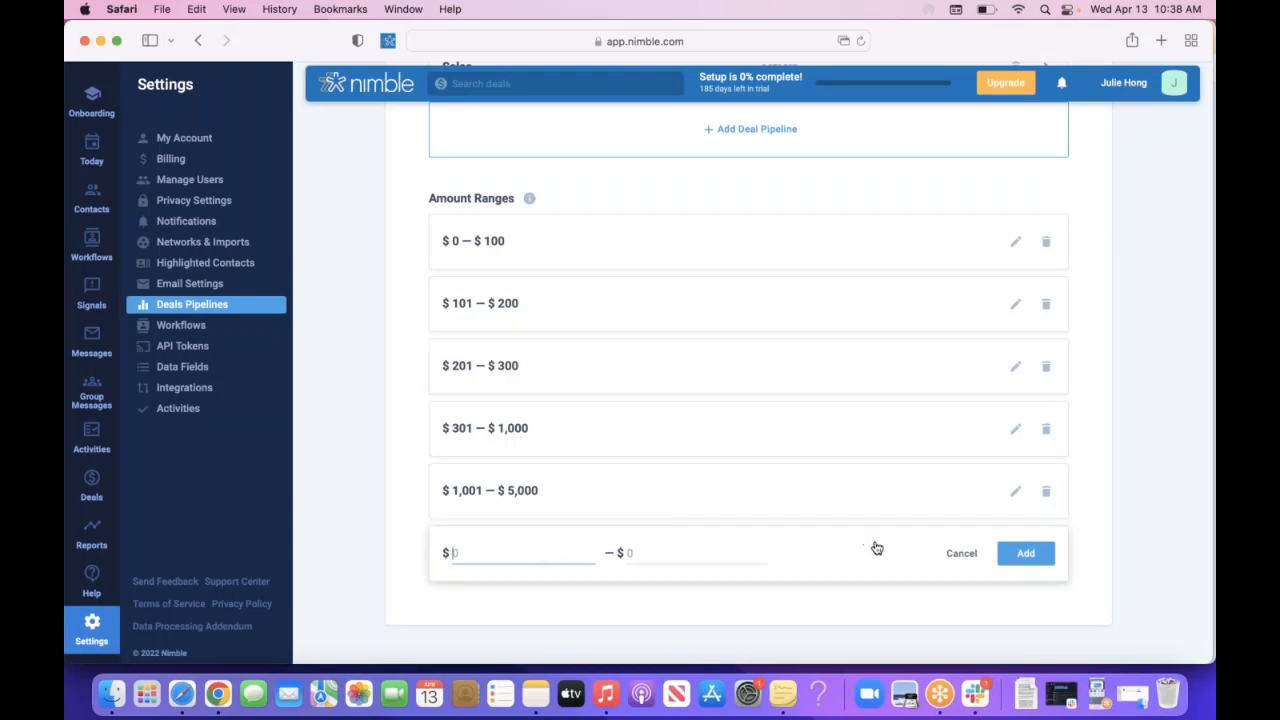
left_click(962, 555)
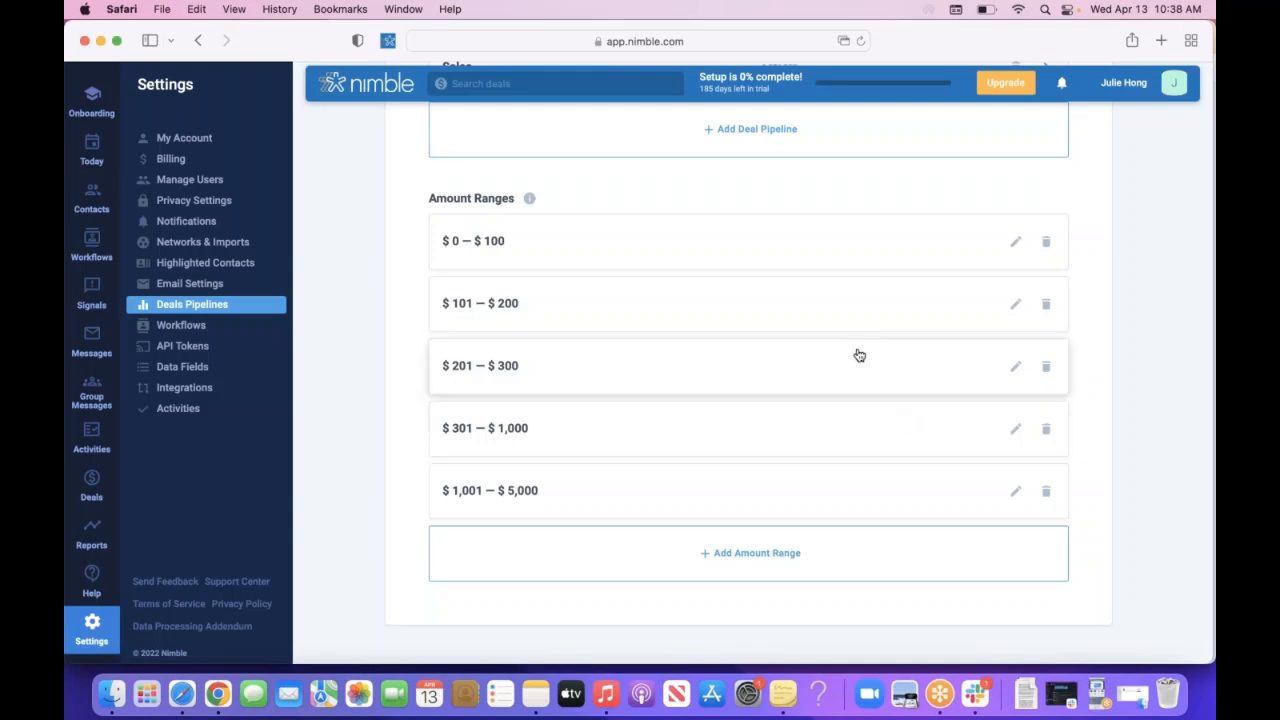
- Open the Sales pipeline, preview the name and days fields for a new stage, and cancel
scroll(858, 355, "up", 4)
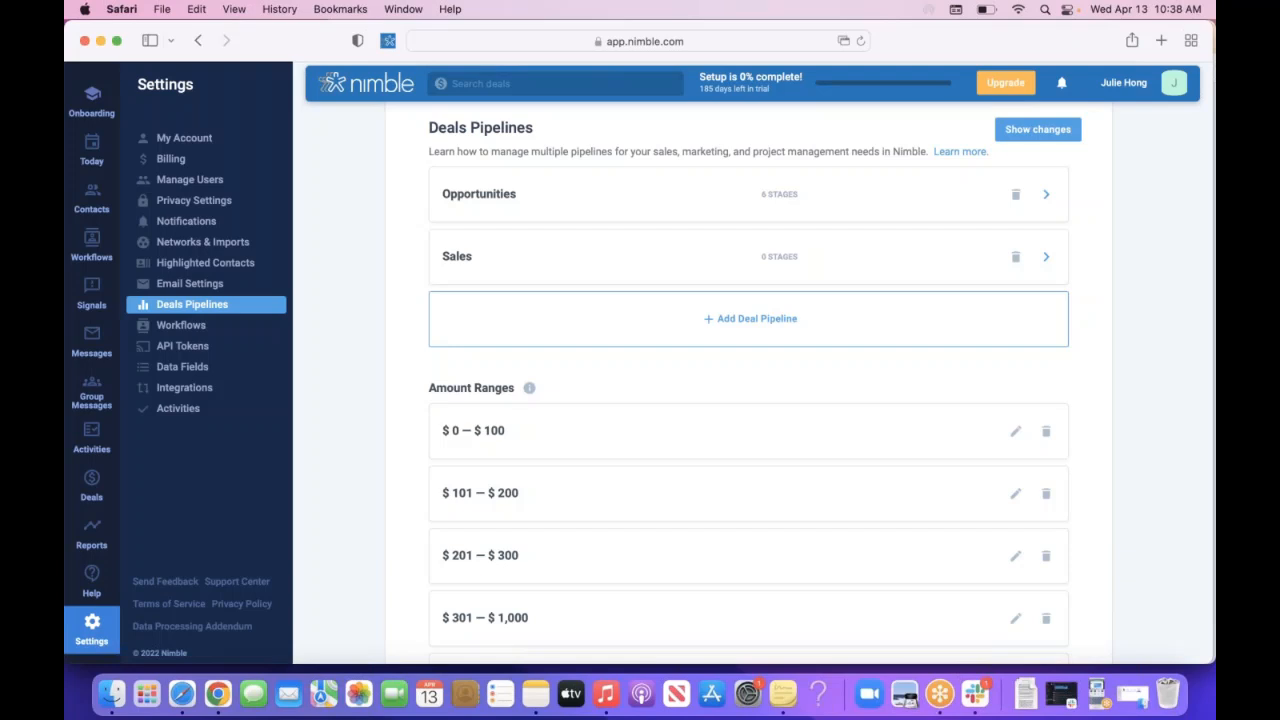
scroll(748, 360, "down", 4)
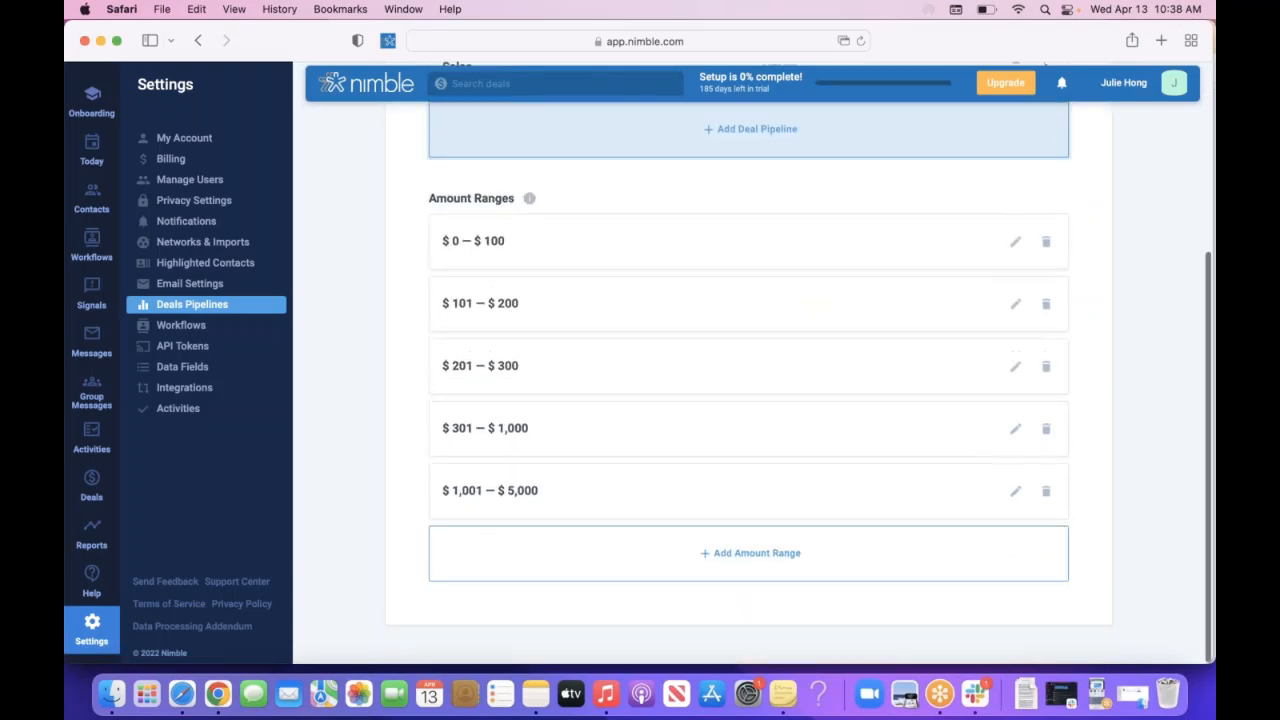
scroll(748, 360, "up", 5)
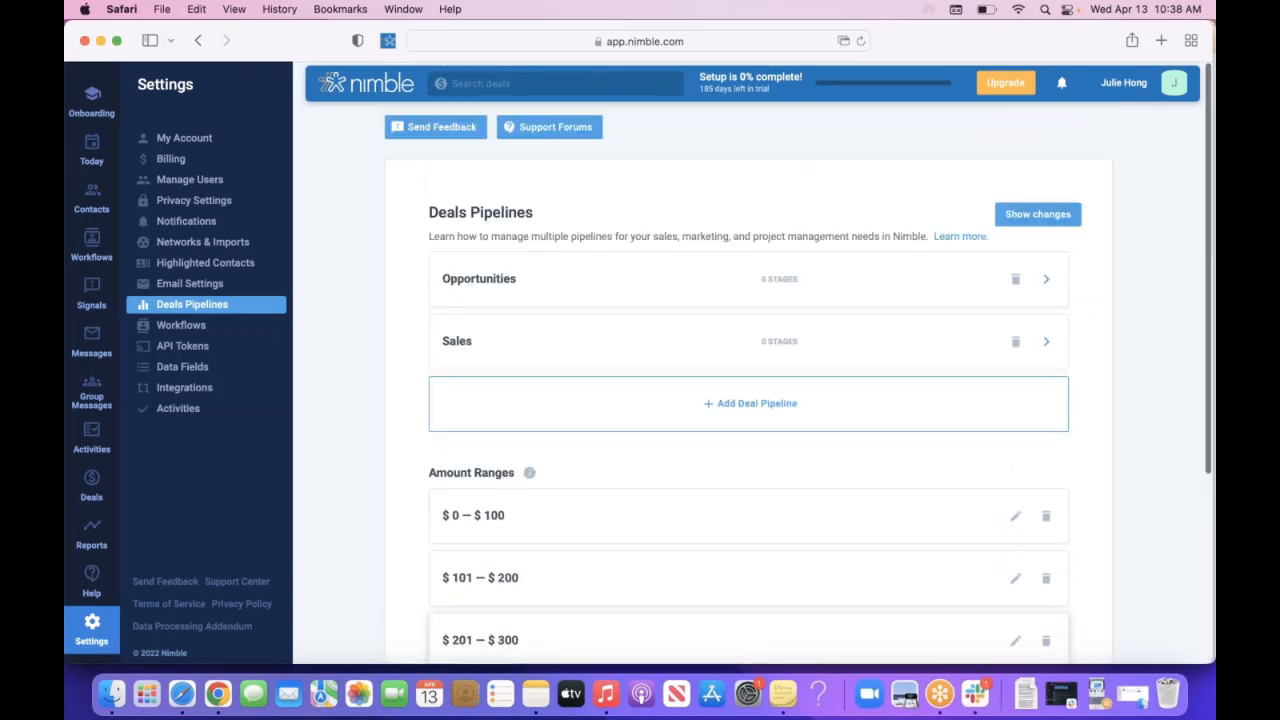
left_click(1044, 345)
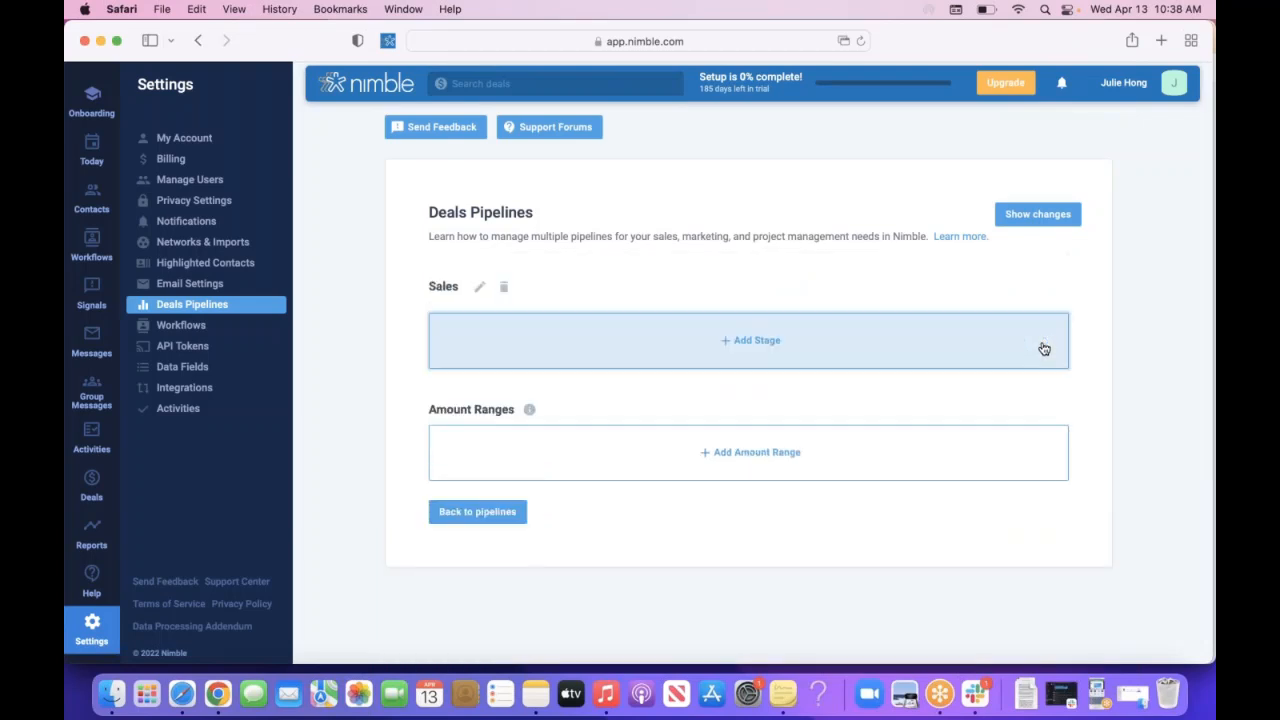
left_click(773, 358)
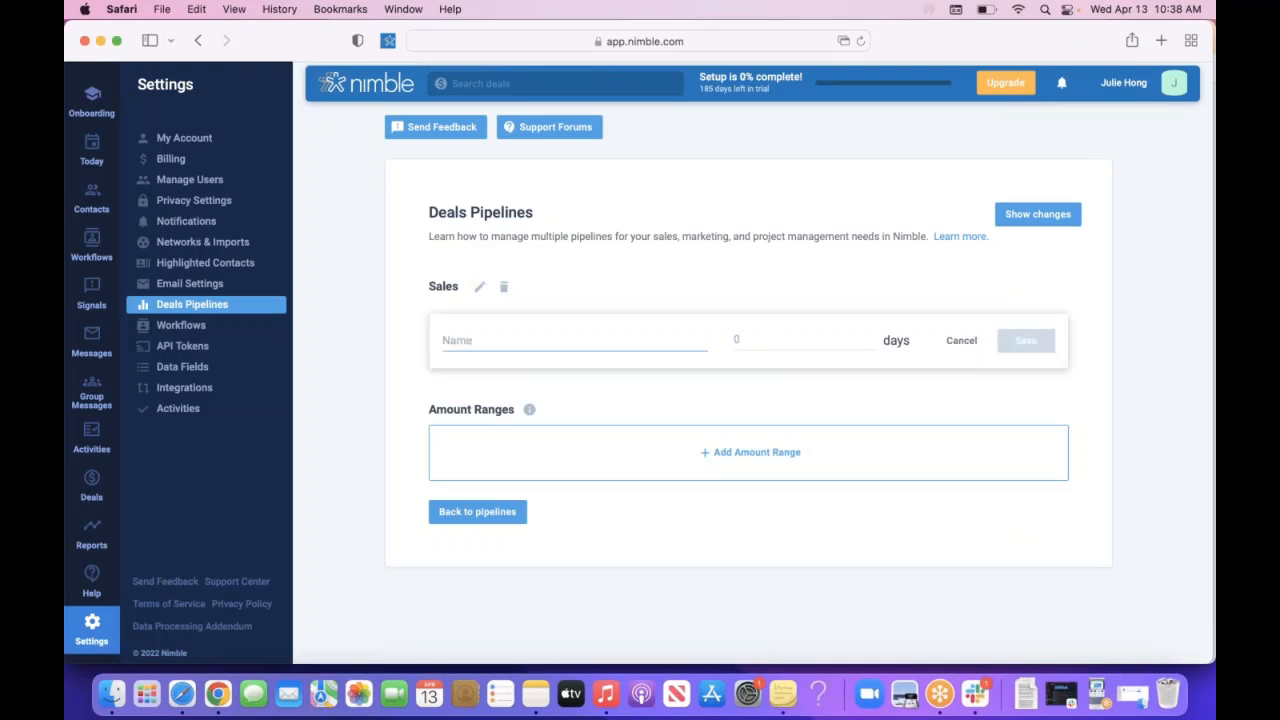
left_click(970, 345)
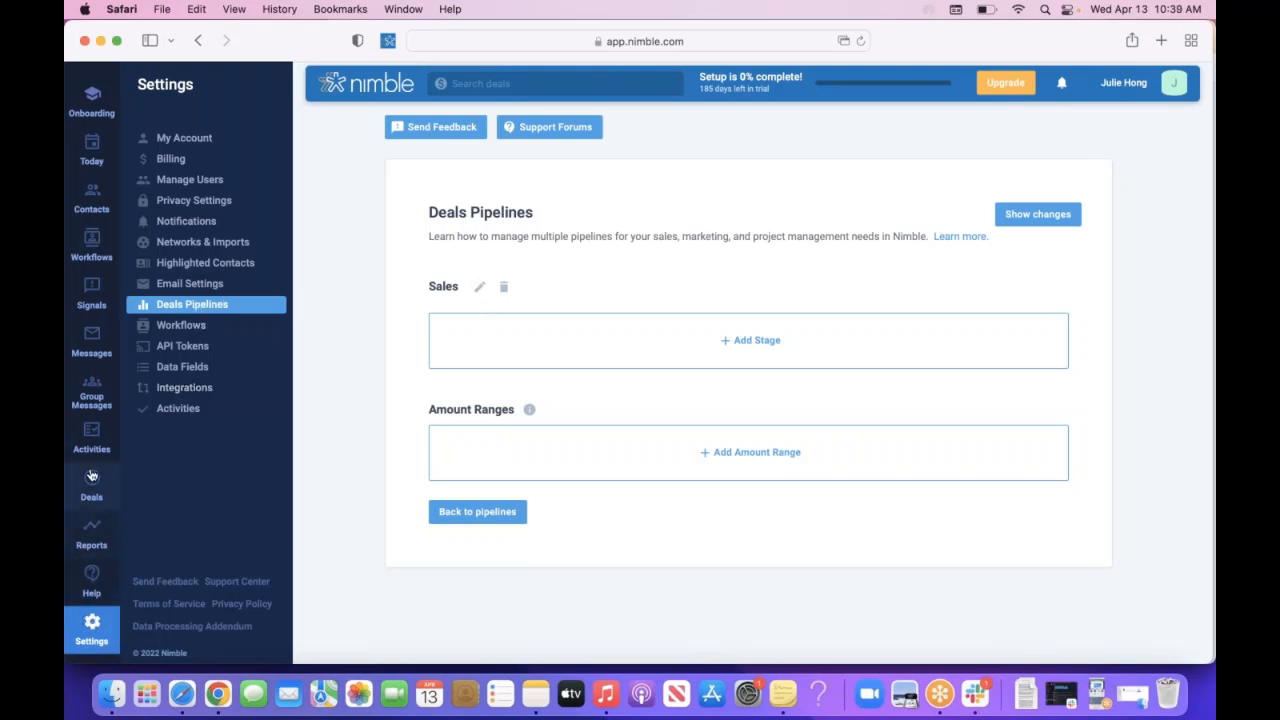
- Go back to the deals board, then reopen the pipeline customization settings
left_click(201, 43)
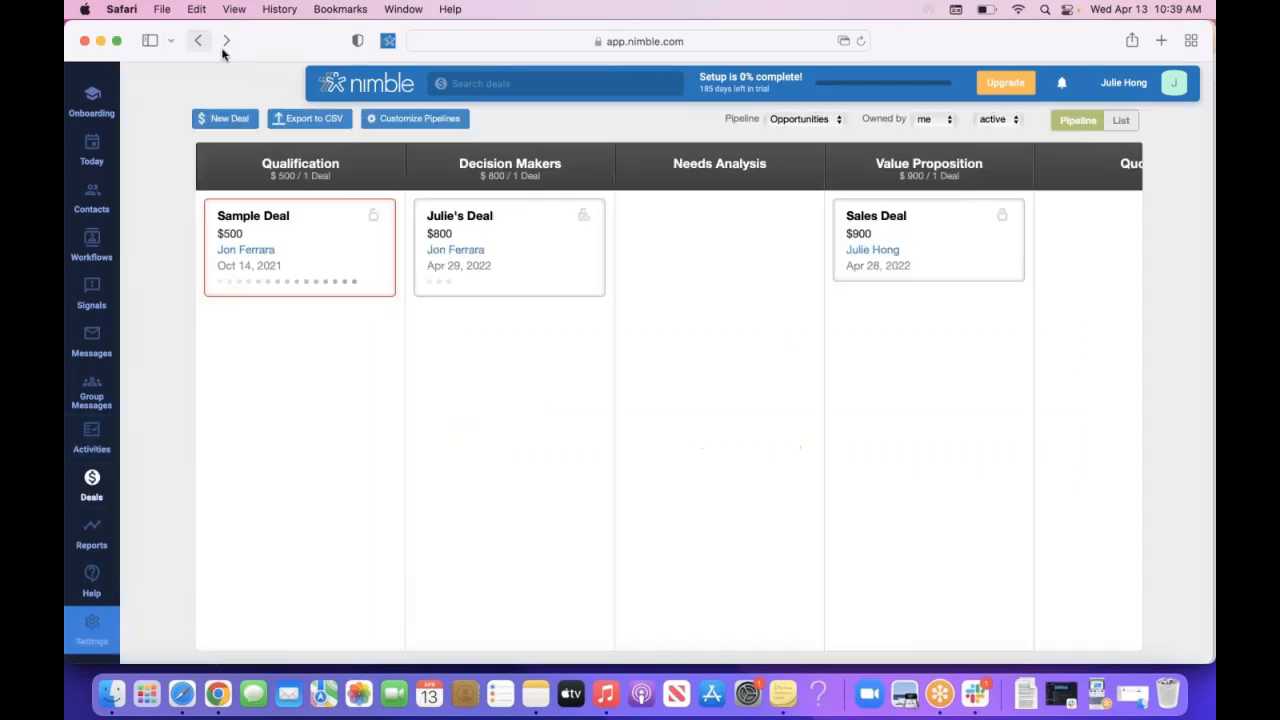
left_click(414, 119)
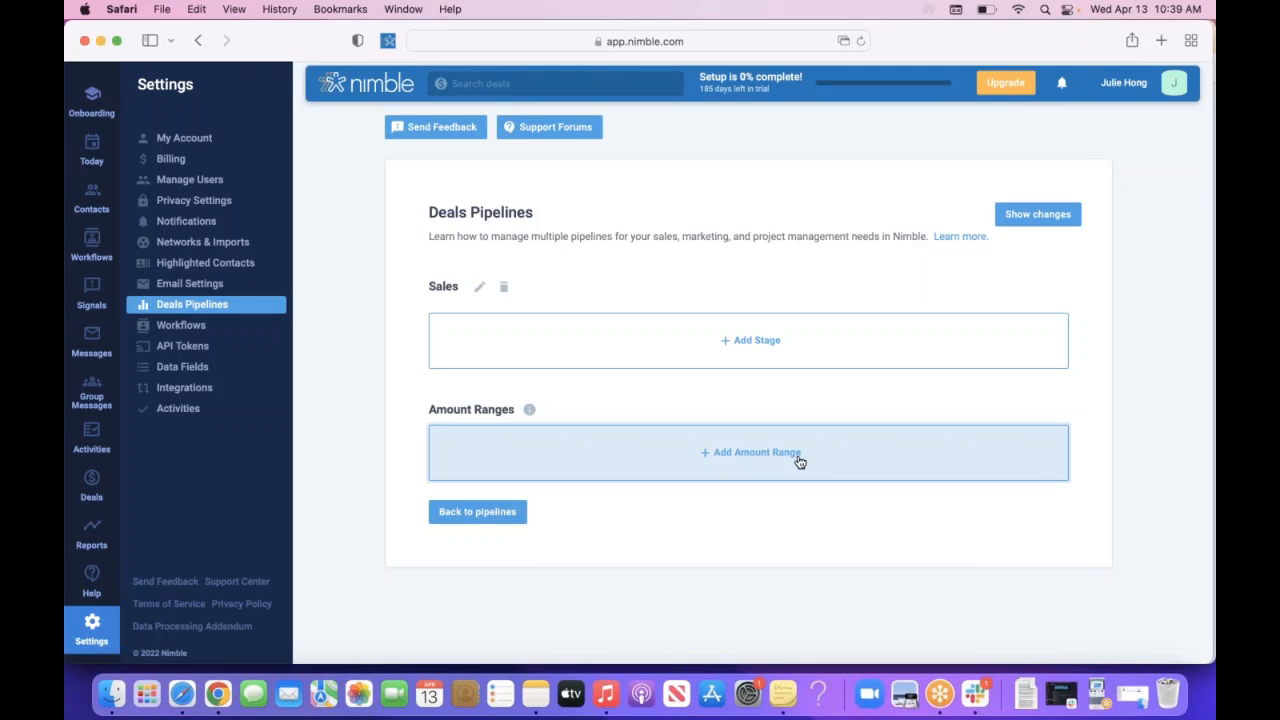
left_click(502, 512)
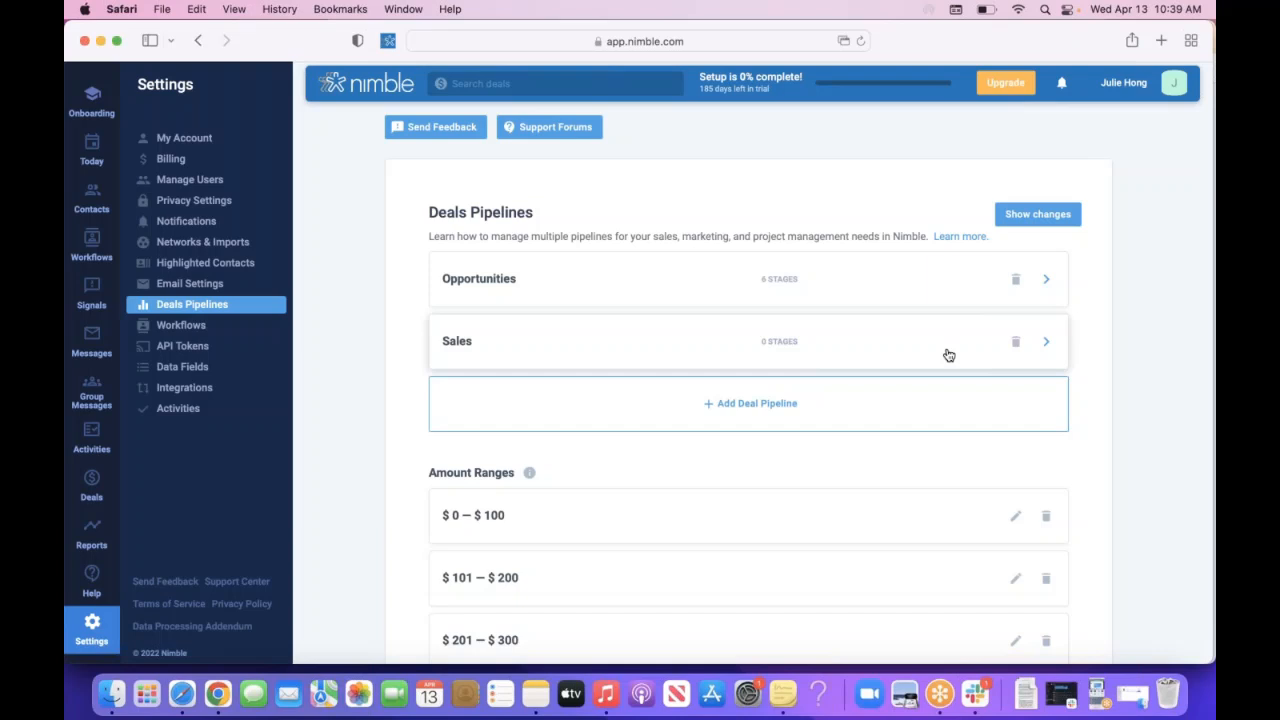
left_click(843, 347)
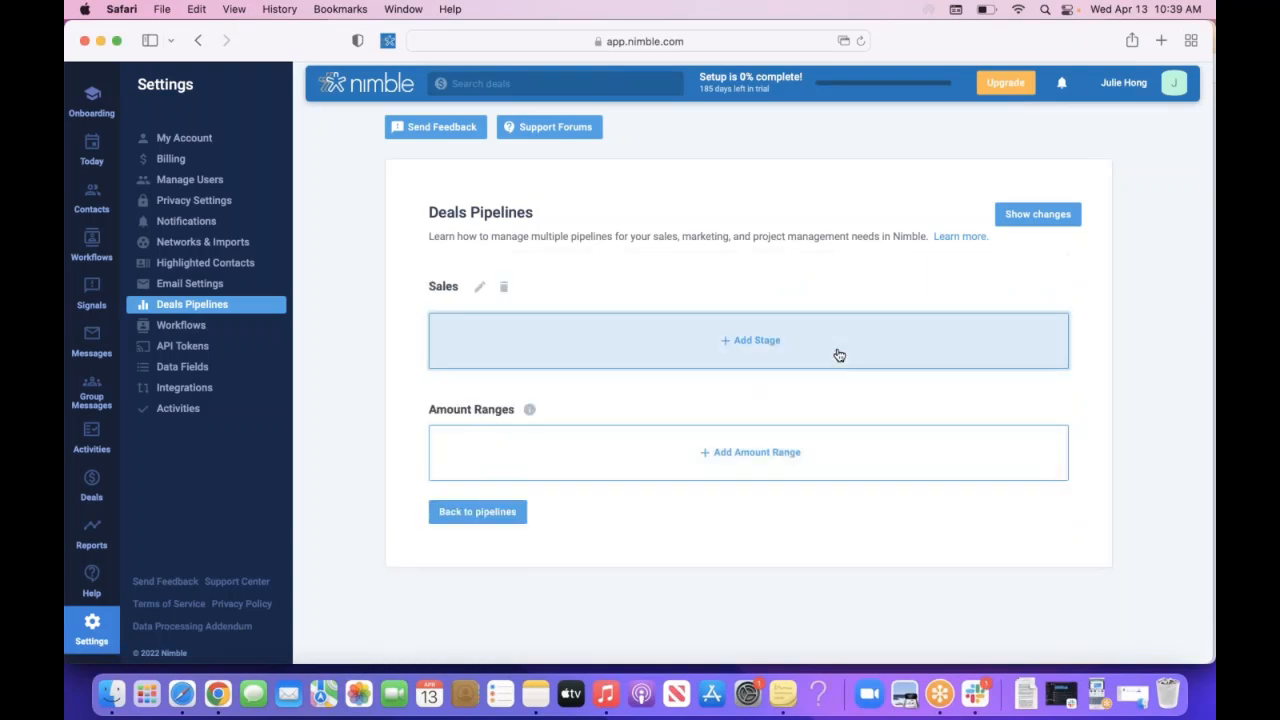
left_click(839, 355)
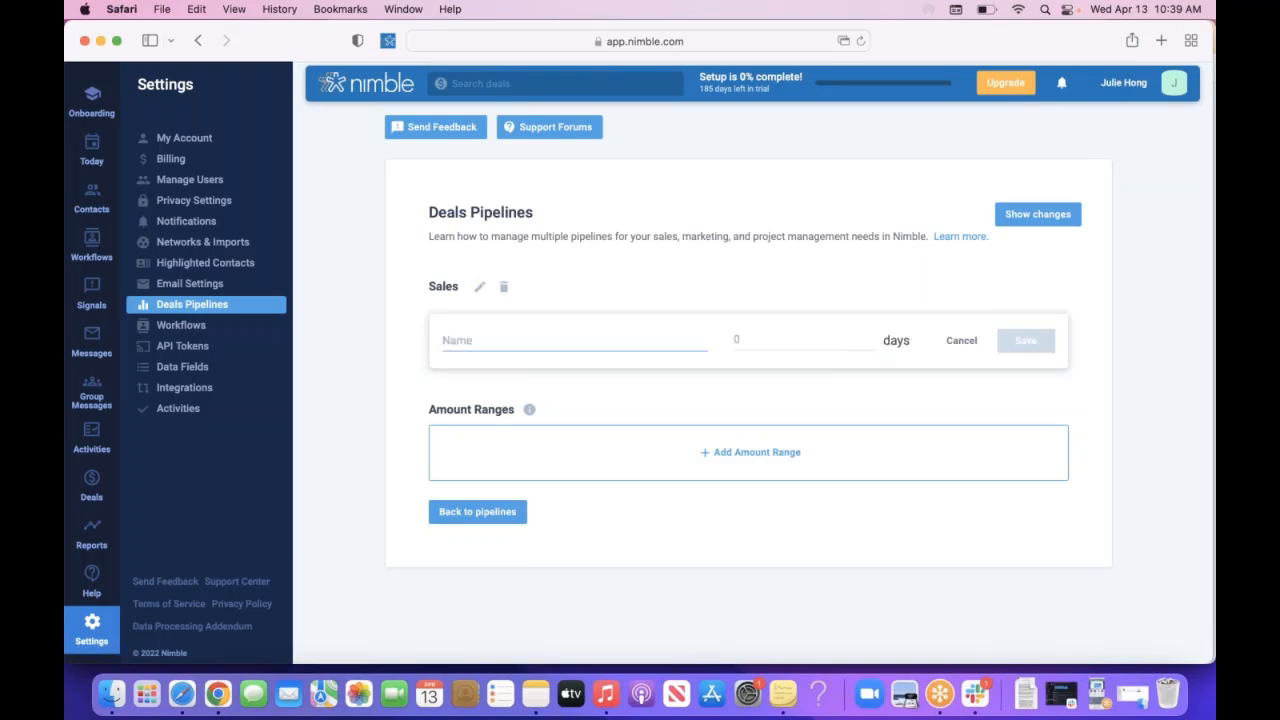
left_click(970, 341)
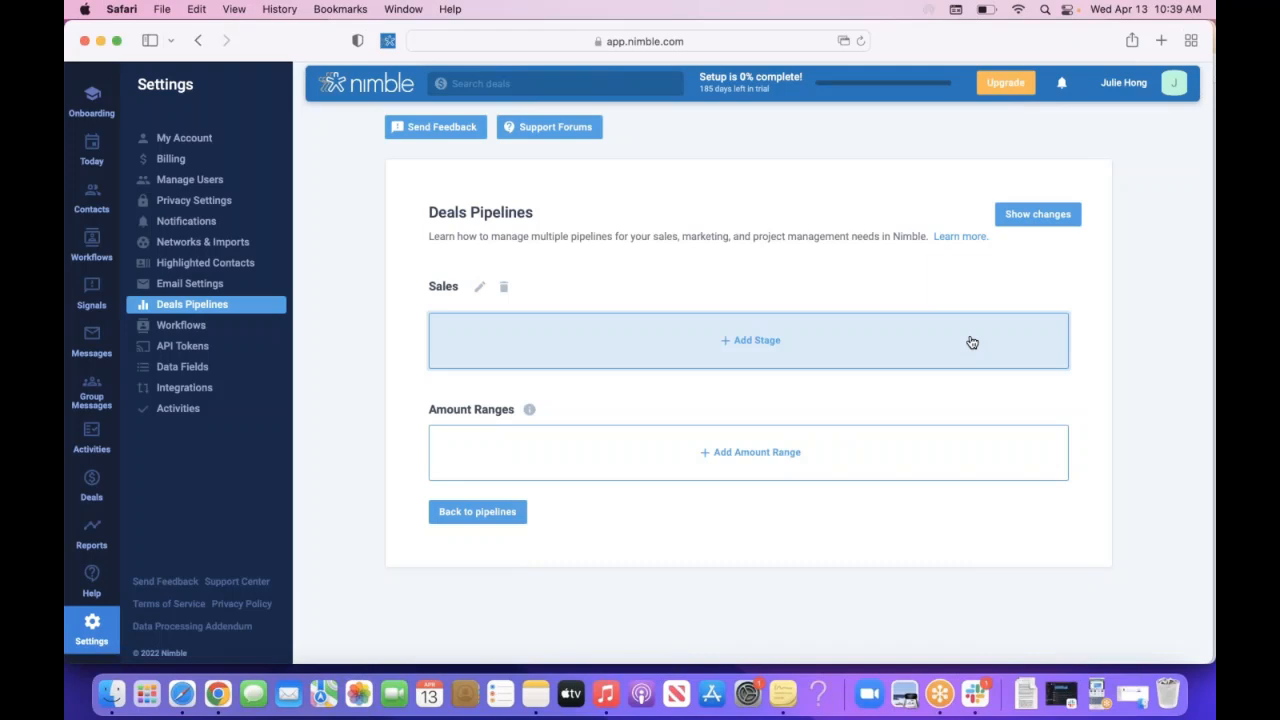
- Add a stage named "Stage one" with 30 days to the Sales pipeline and save it
left_click(955, 342)
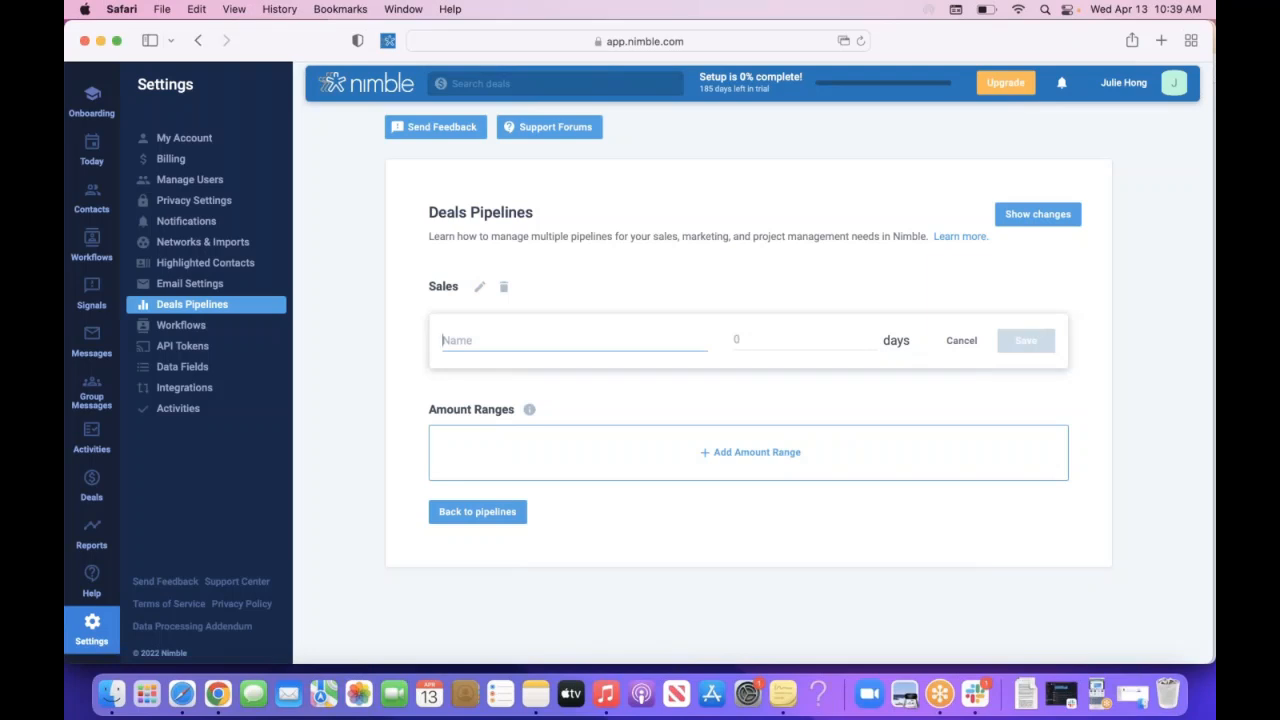
type("Stage one")
left_click(755, 341)
type("30")
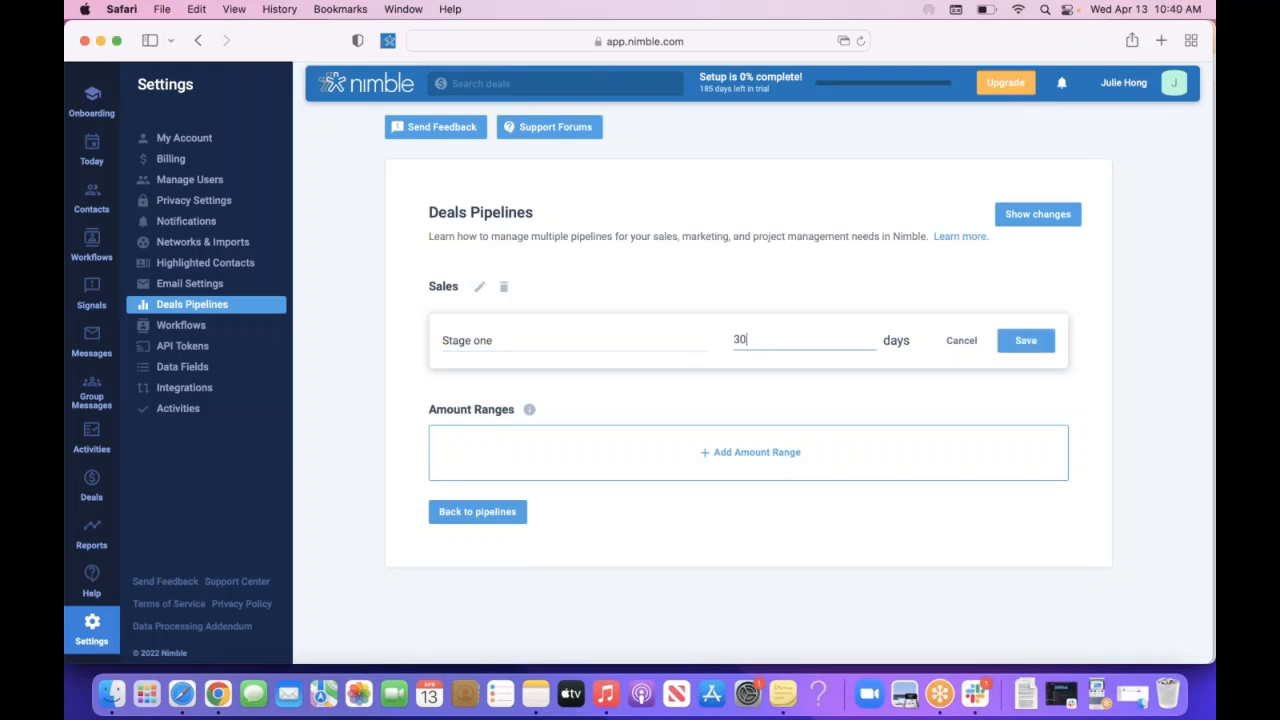
left_click(1031, 350)
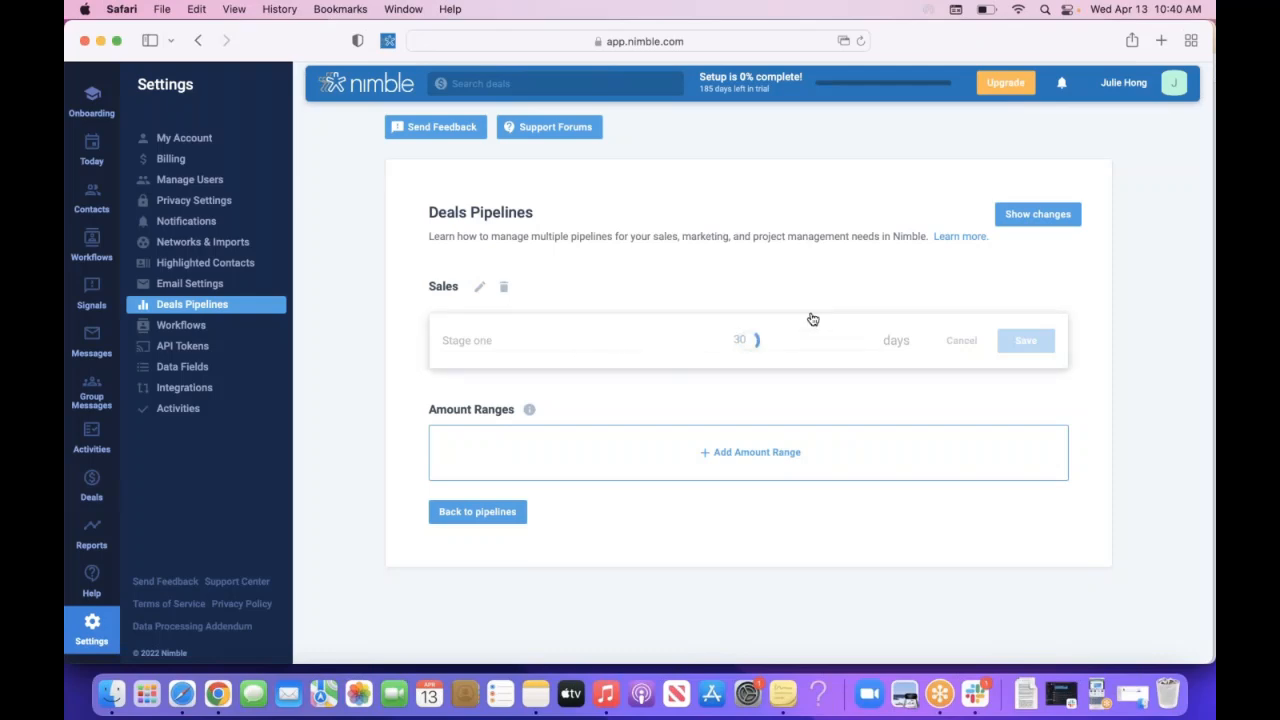
- Return to the deals board and preview a CSV export of Lost deals assigned to the account user, closing it without exporting
left_click(91, 487)
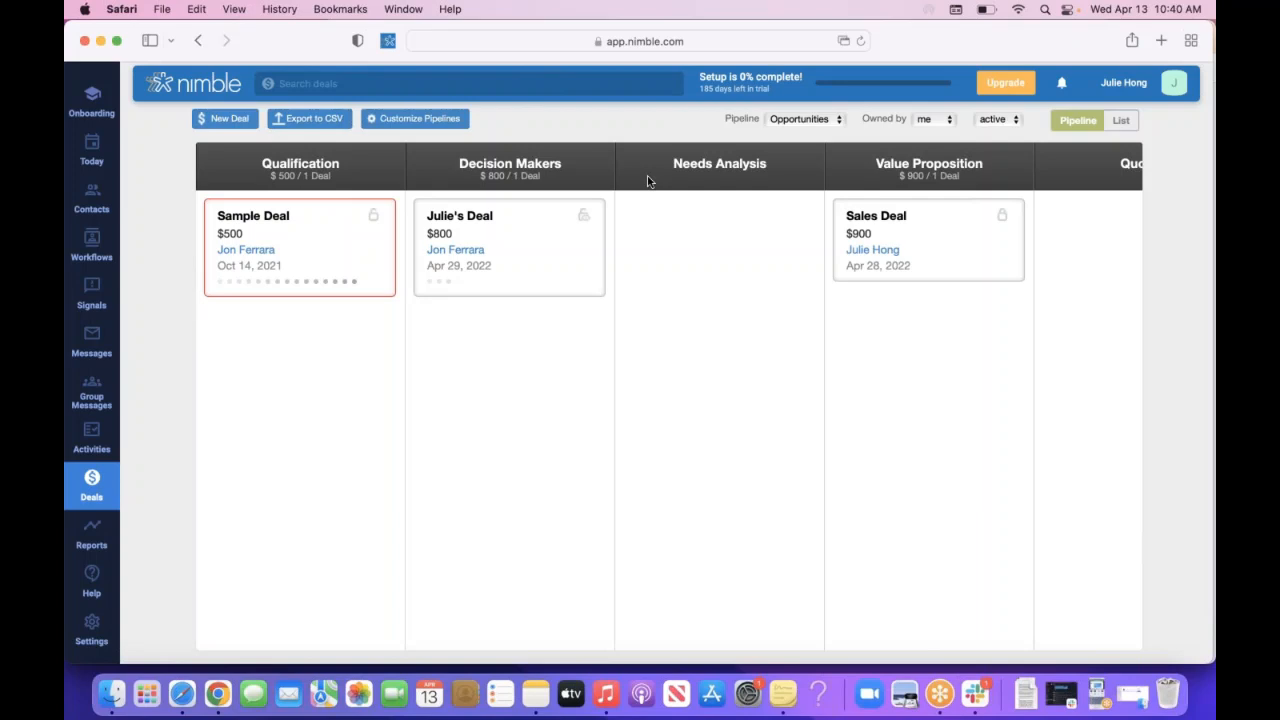
left_click(328, 127)
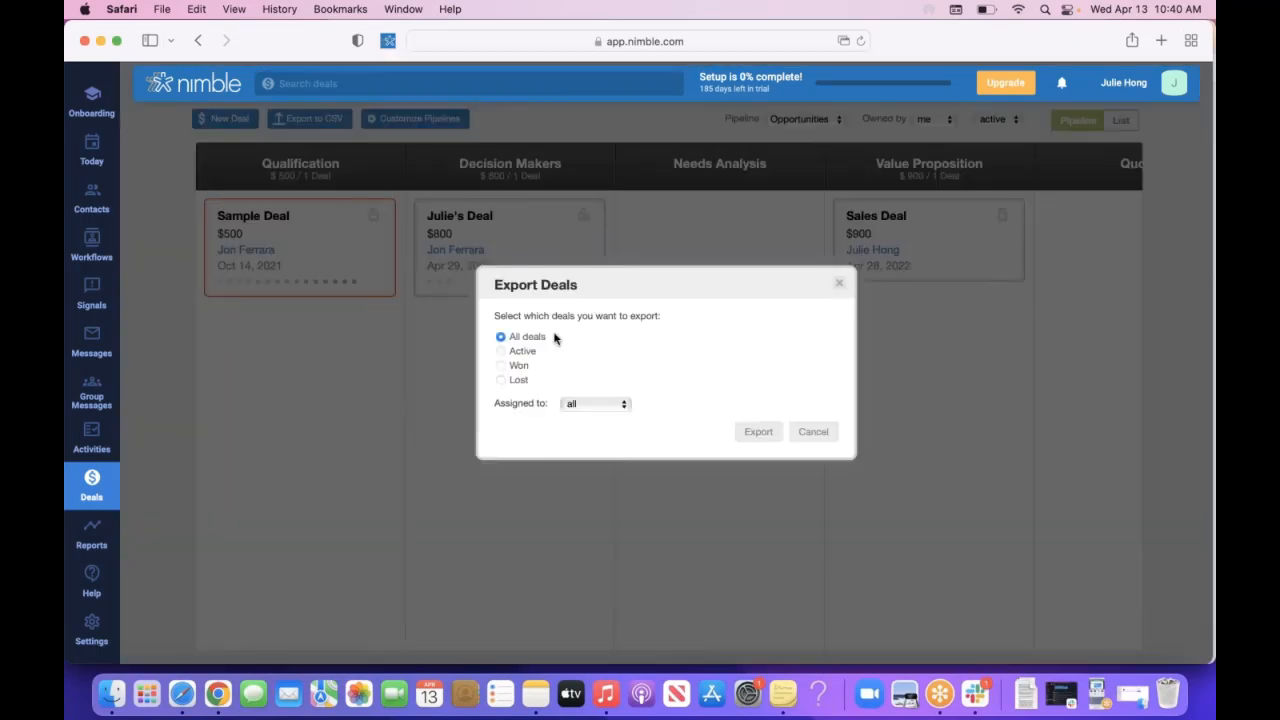
left_click(501, 351)
left_click(501, 380)
left_click(593, 406)
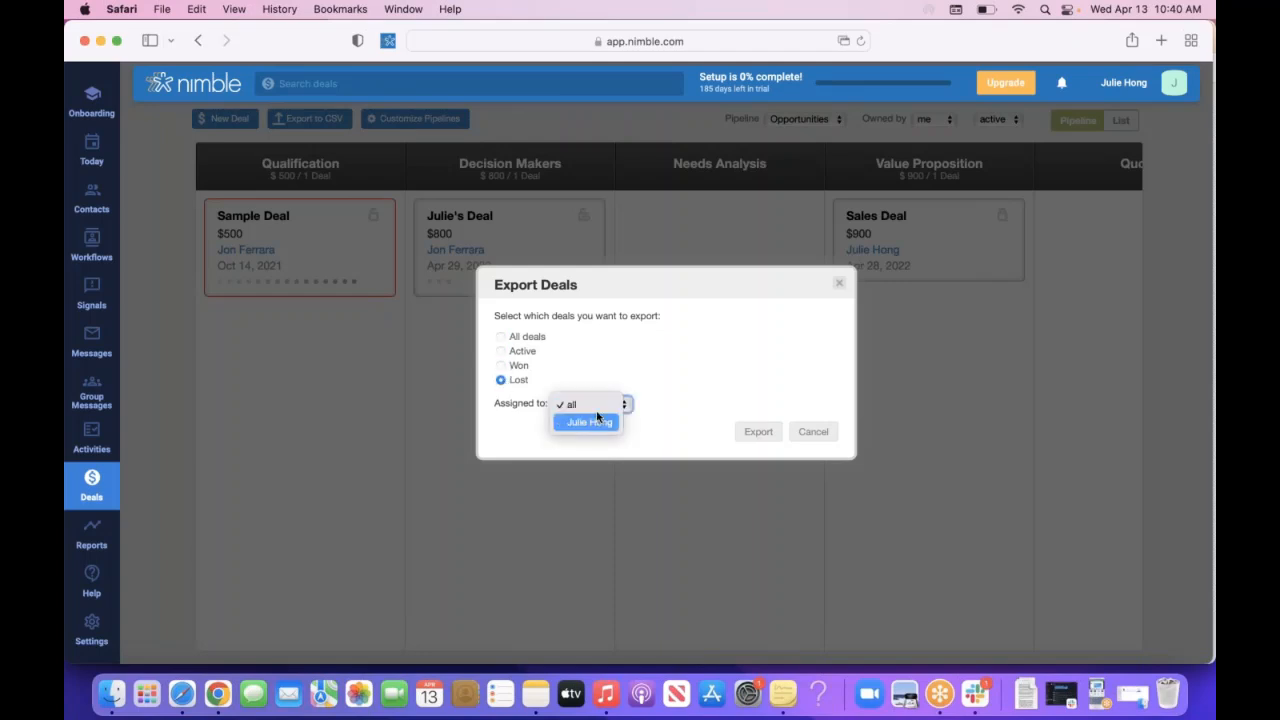
left_click(599, 424)
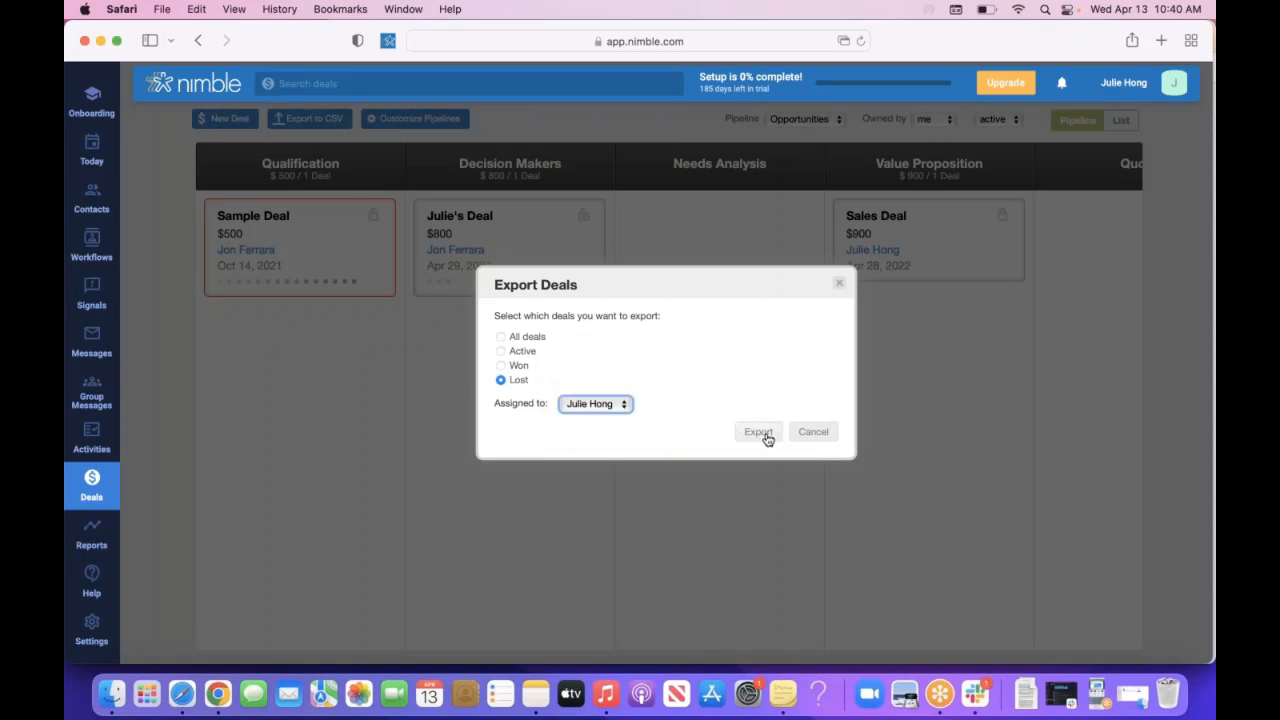
left_click(840, 286)
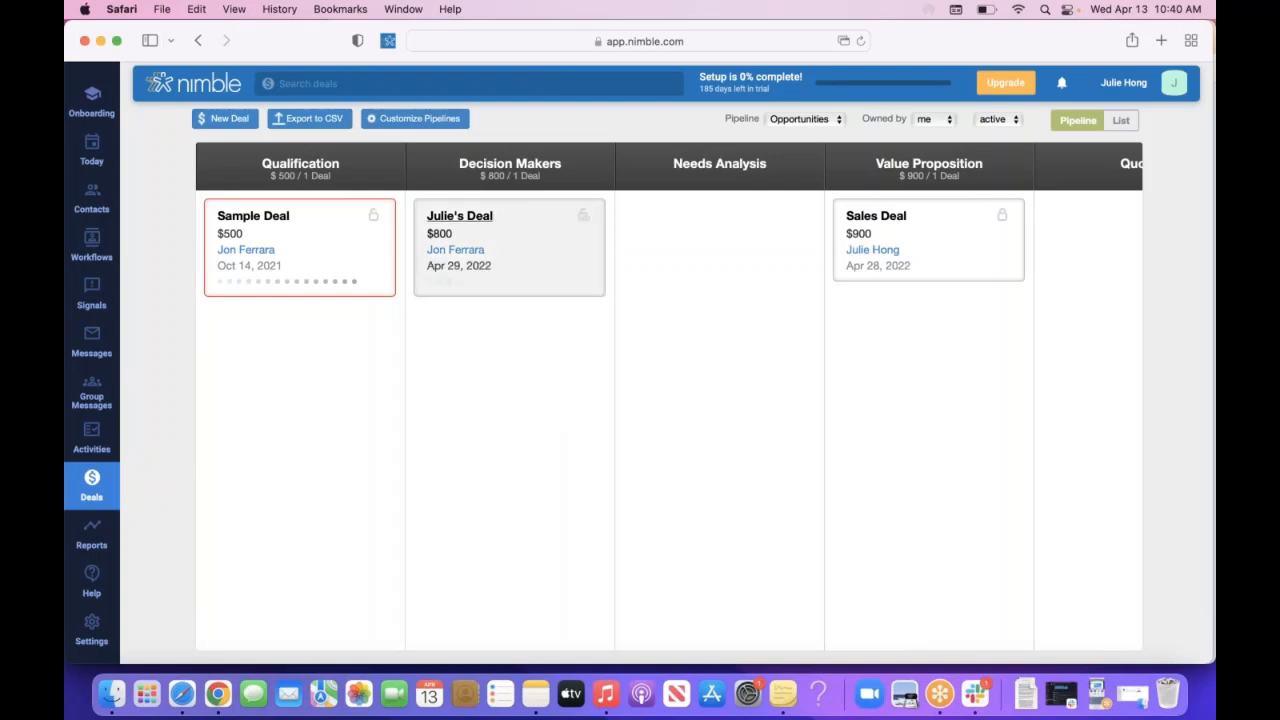
- Show the Reports dashboard for the Opportunities pipeline
left_click(91, 538)
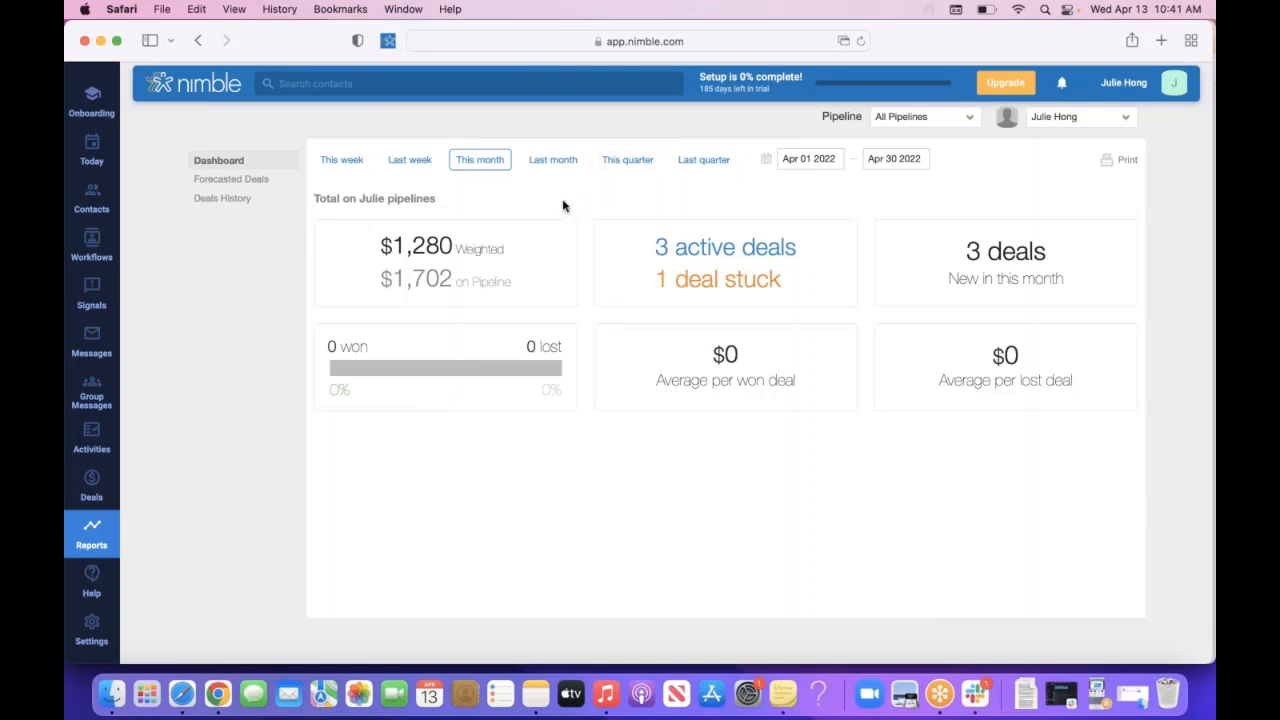
left_click(958, 122)
left_click(906, 177)
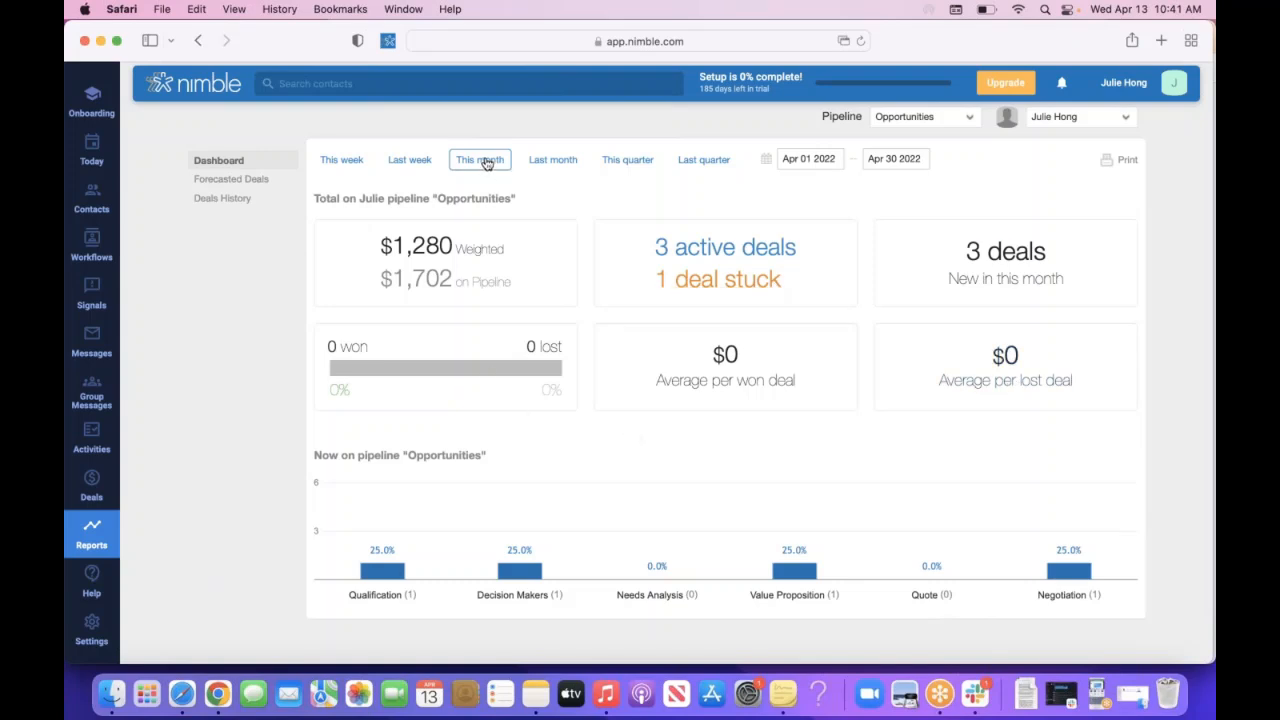
- View the dashboard for last month, this quarter and last quarter, and look at the custom start date calendar
left_click(550, 163)
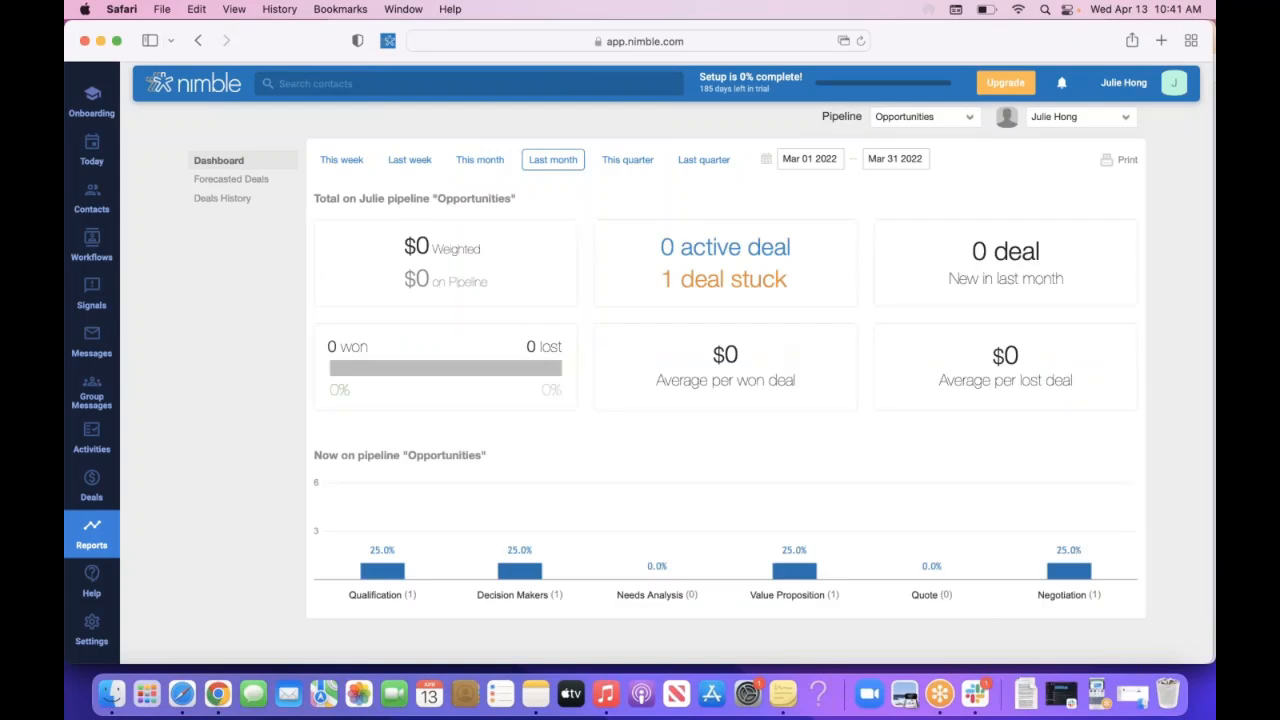
left_click(626, 163)
left_click(702, 162)
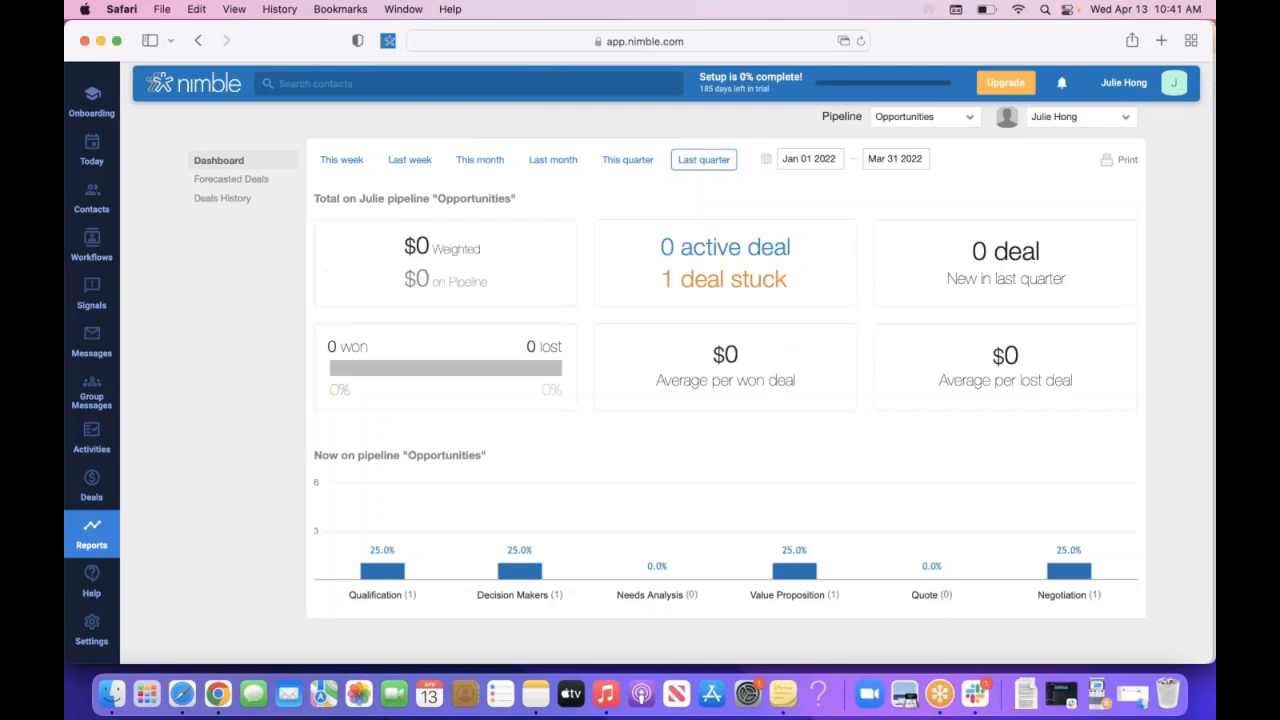
left_click(783, 164)
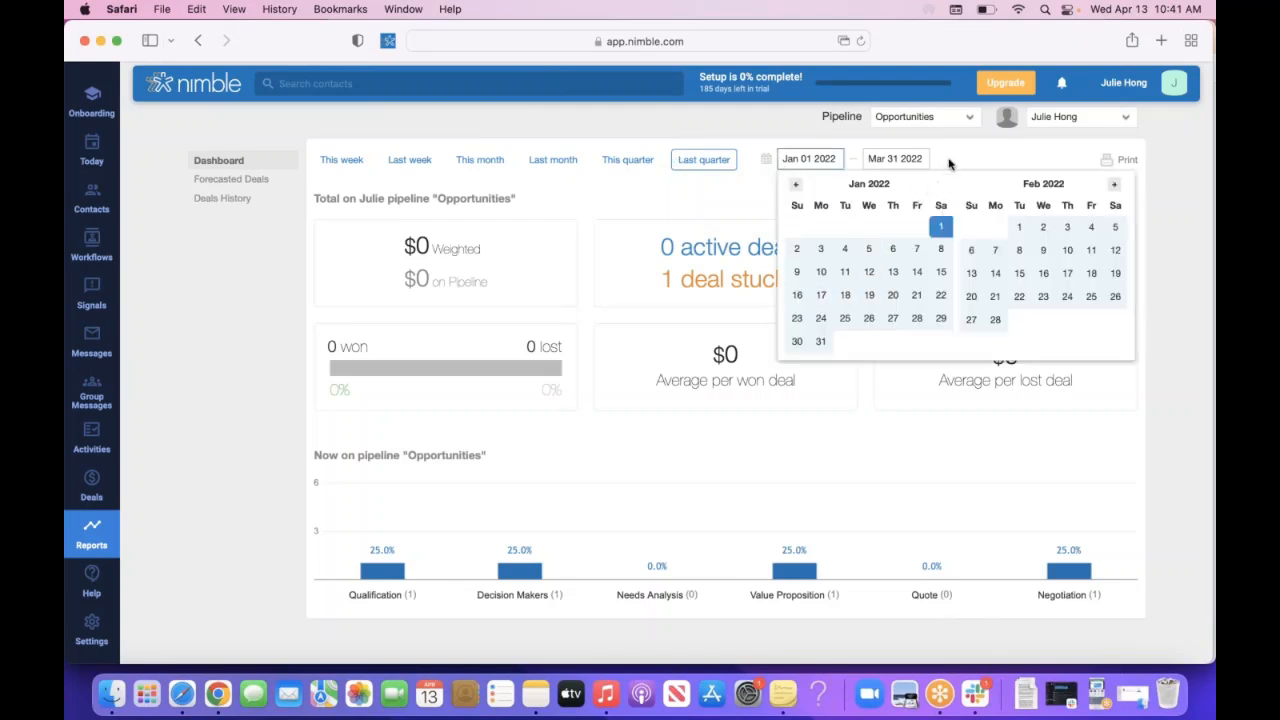
left_click(952, 160)
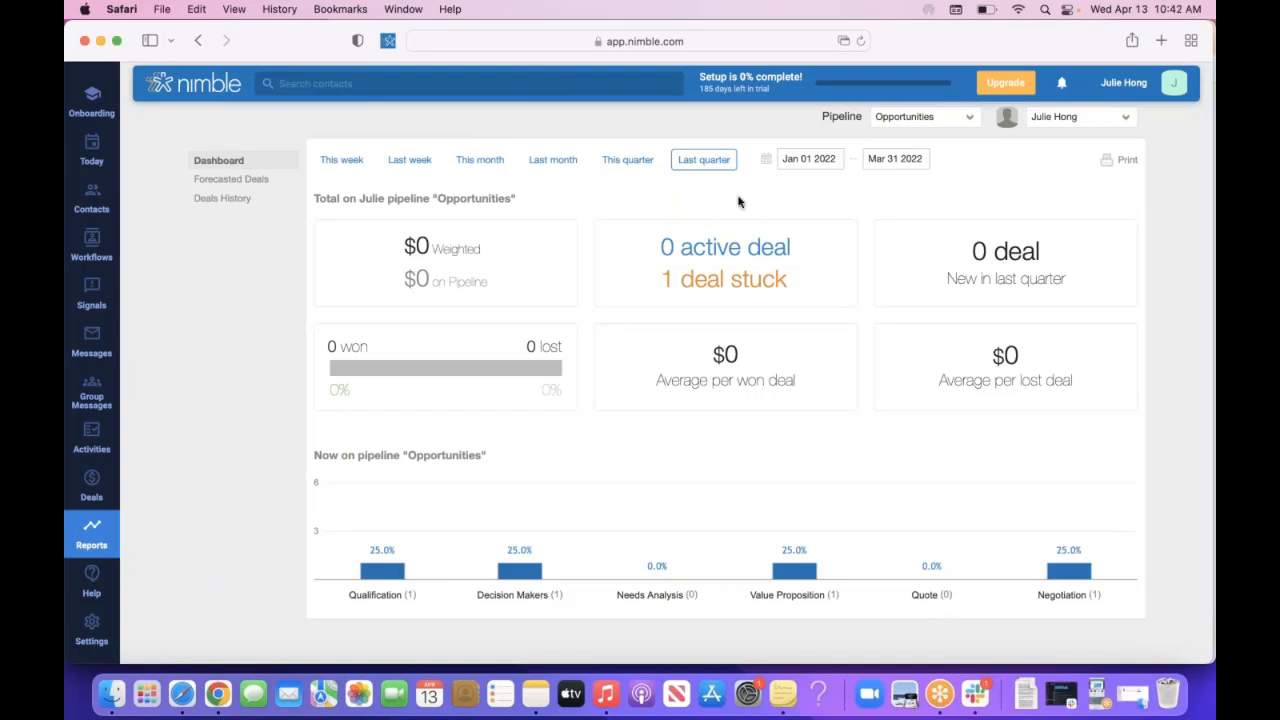
- Switch to Chrome, open the Nimble extension on the LinkedIn profile, and demonstrate moving its panel to the opposite side and back
left_click(226, 692)
left_click(1045, 40)
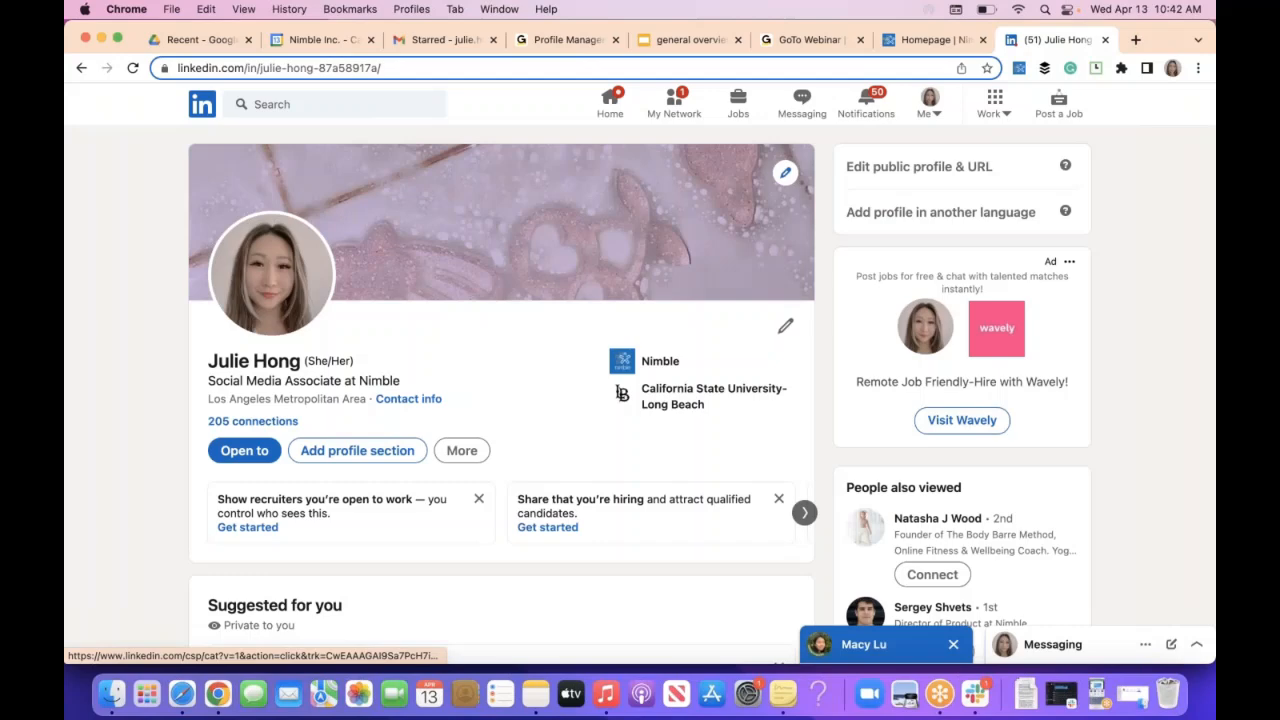
left_click(1019, 70)
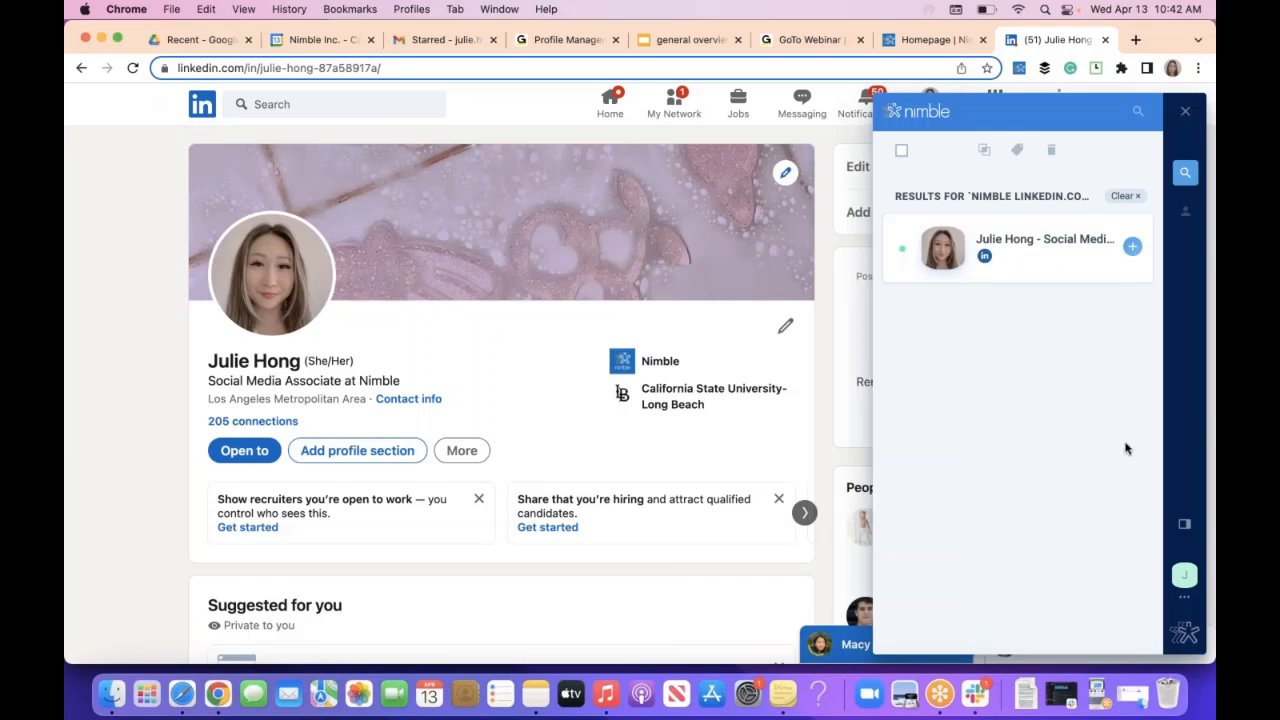
left_click(1185, 530)
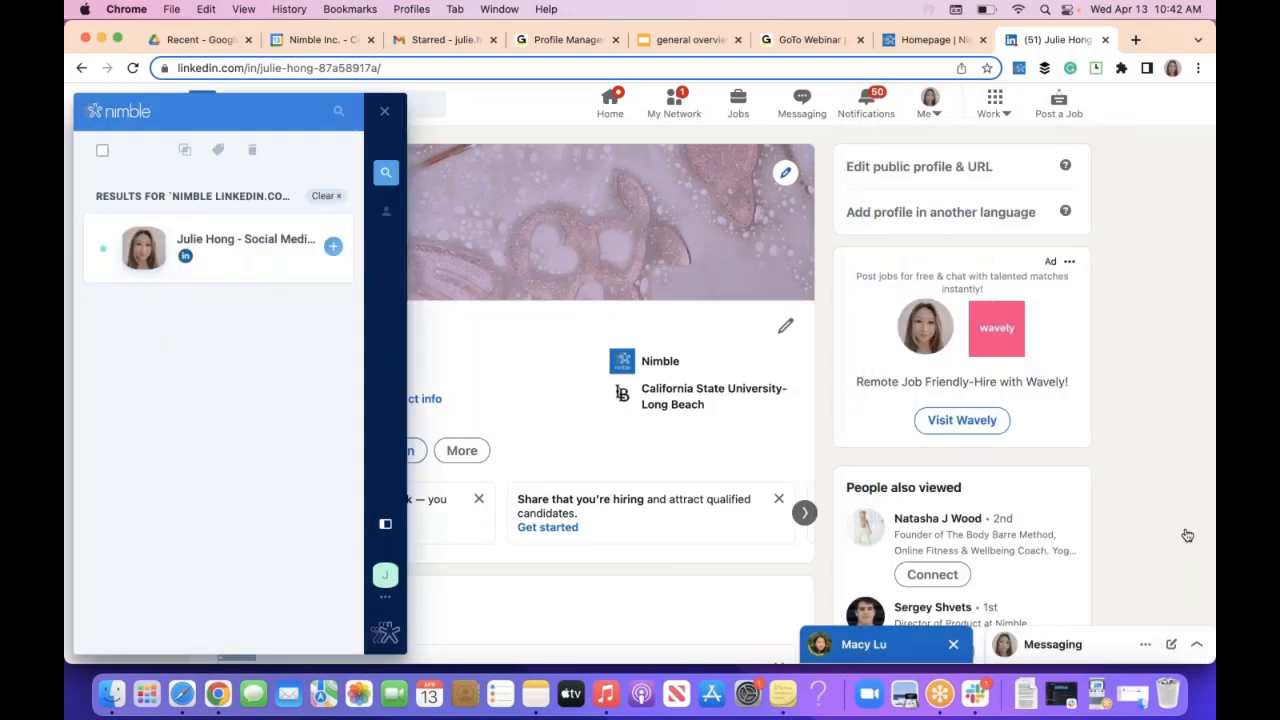
left_click(385, 524)
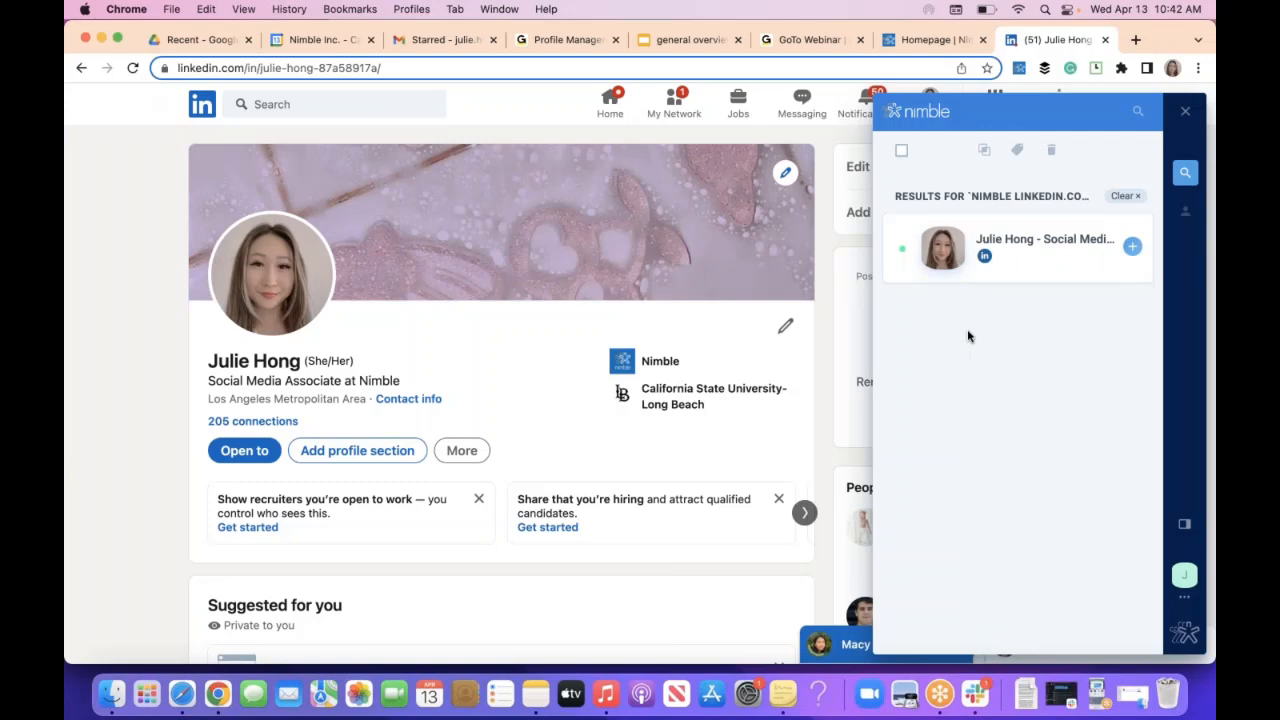
- Open the live profile found for the LinkedIn page and add it to Nimble as a contact
left_click(1042, 250)
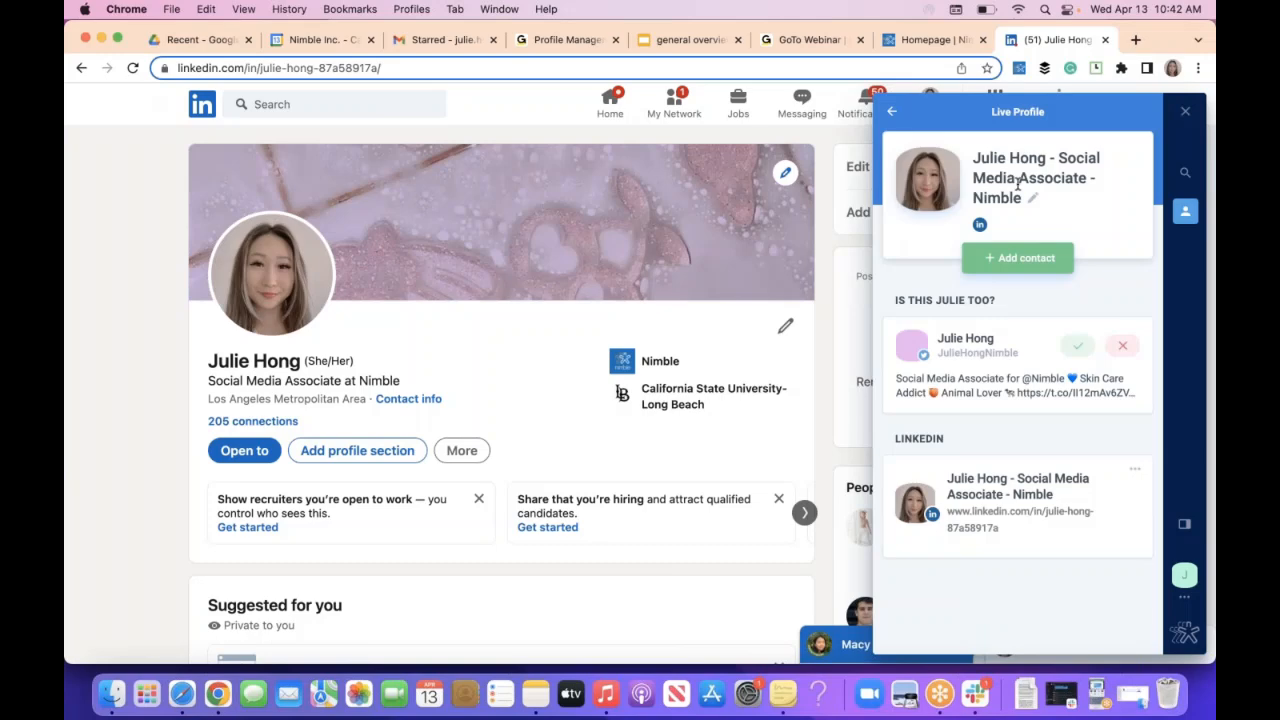
left_click(1045, 258)
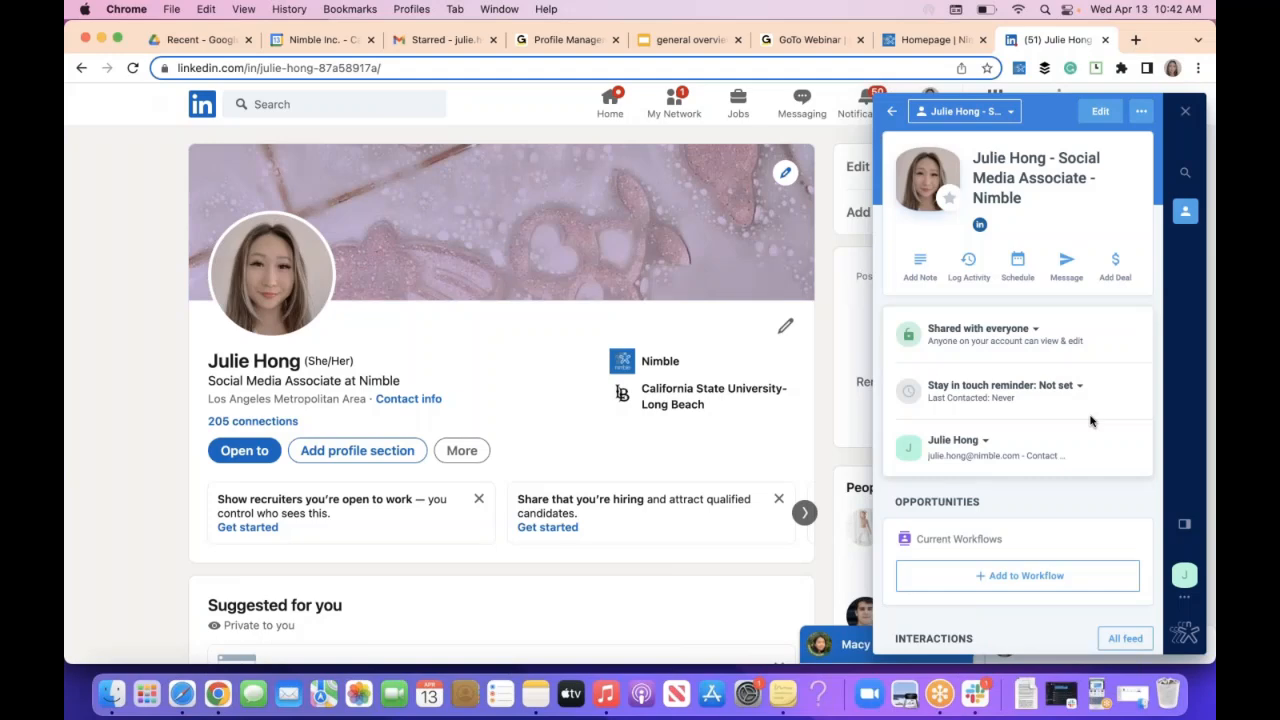
- Review the new contact's interactions, employment, tags and lead fields, and preview the address fields without entering anything
scroll(1018, 390, "down", 10)
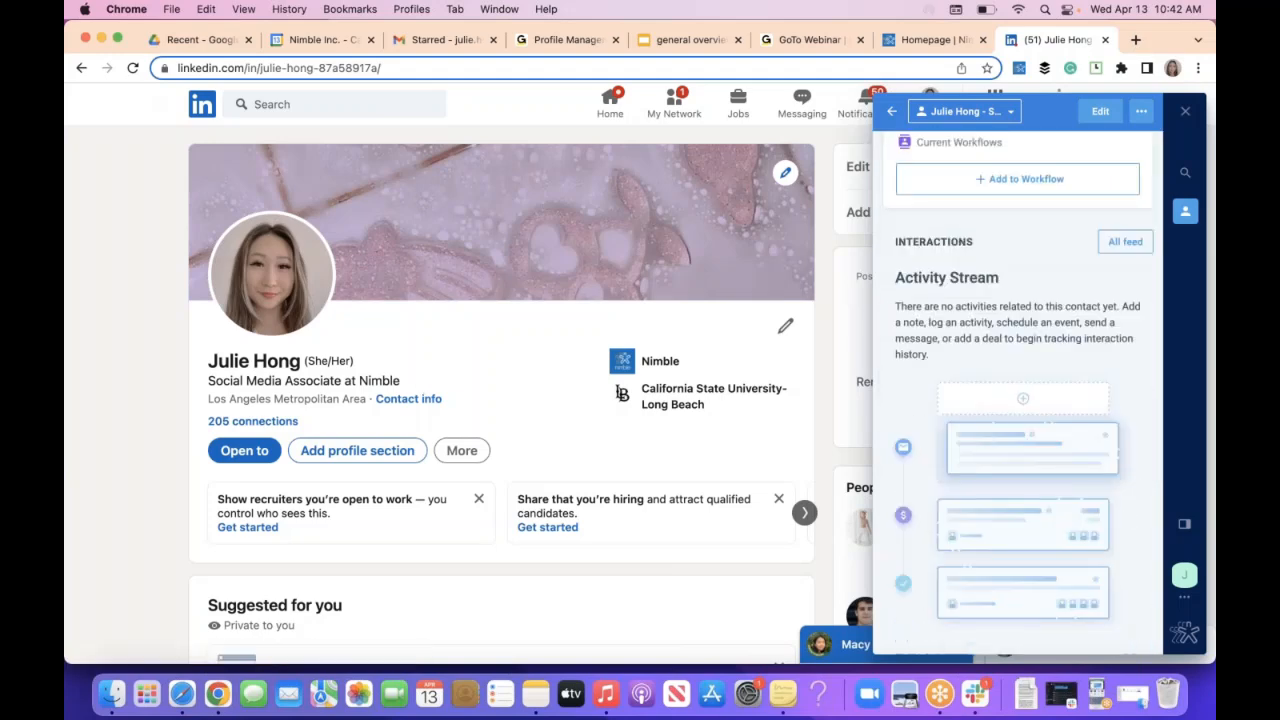
scroll(1018, 390, "down", 2)
scroll(1018, 390, "up", 5)
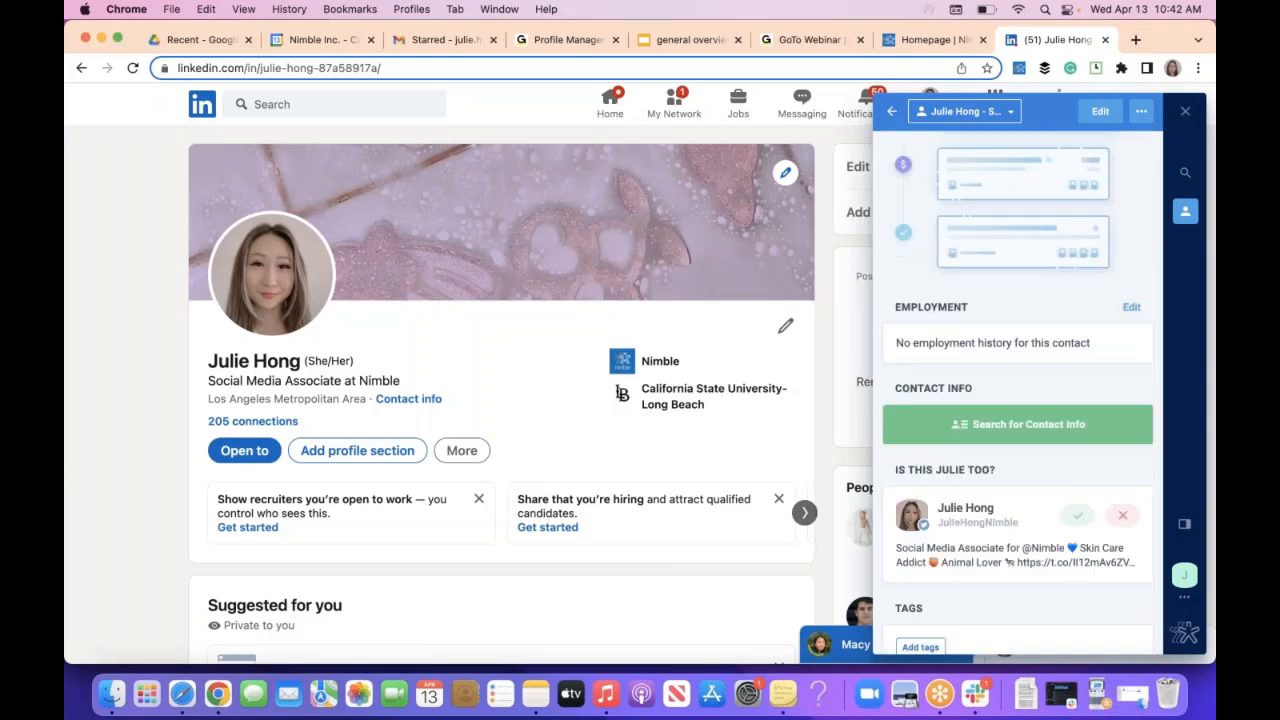
scroll(1018, 390, "down", 5)
scroll(500, 400, "down", 4)
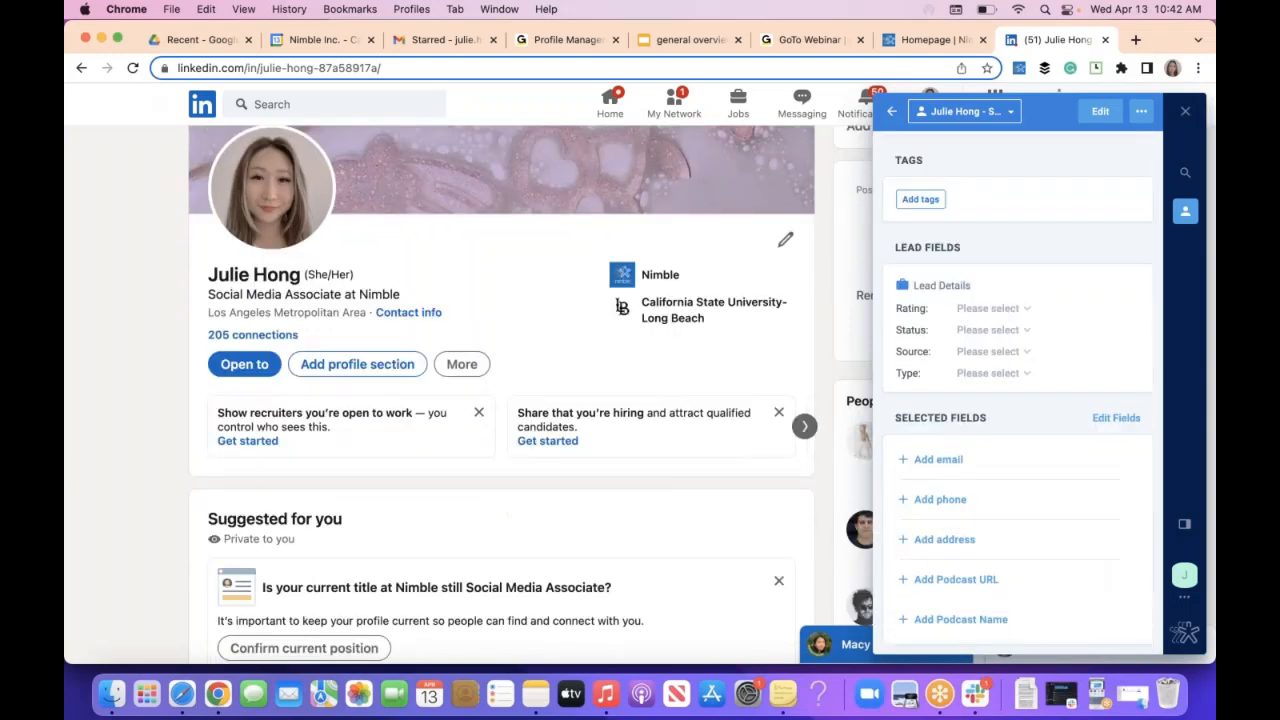
scroll(500, 400, "up", 3)
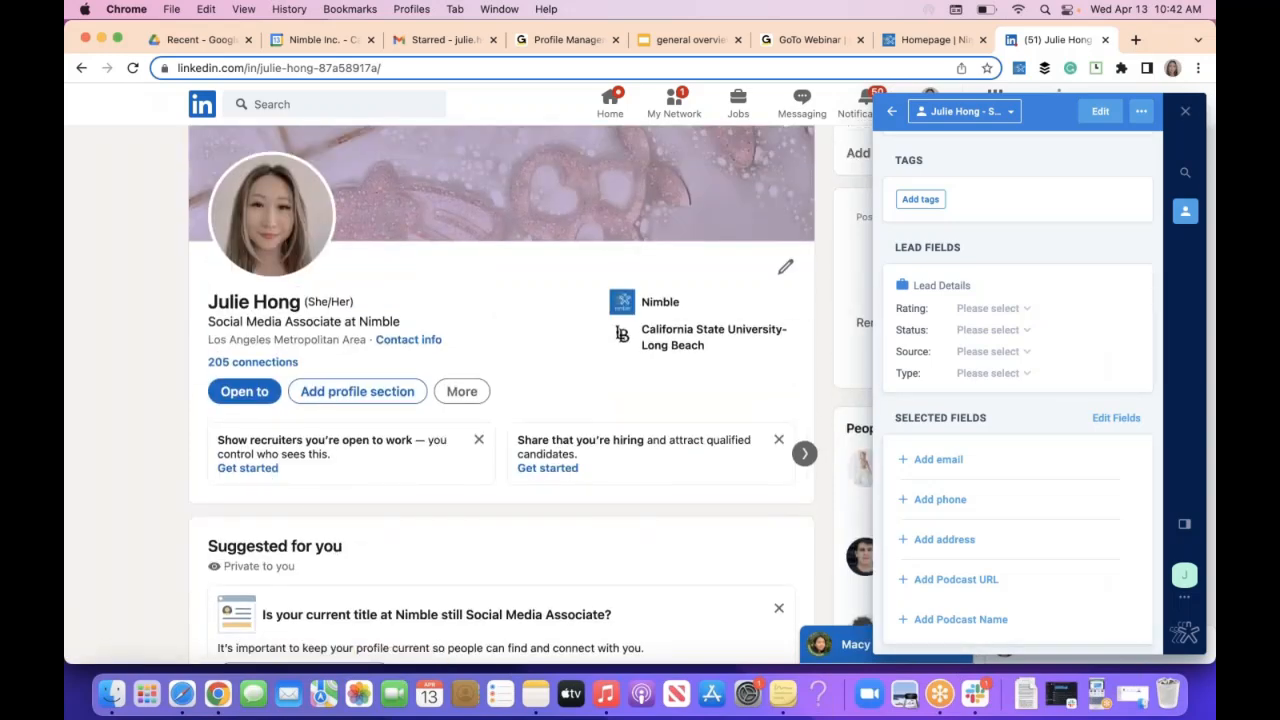
left_click(945, 541)
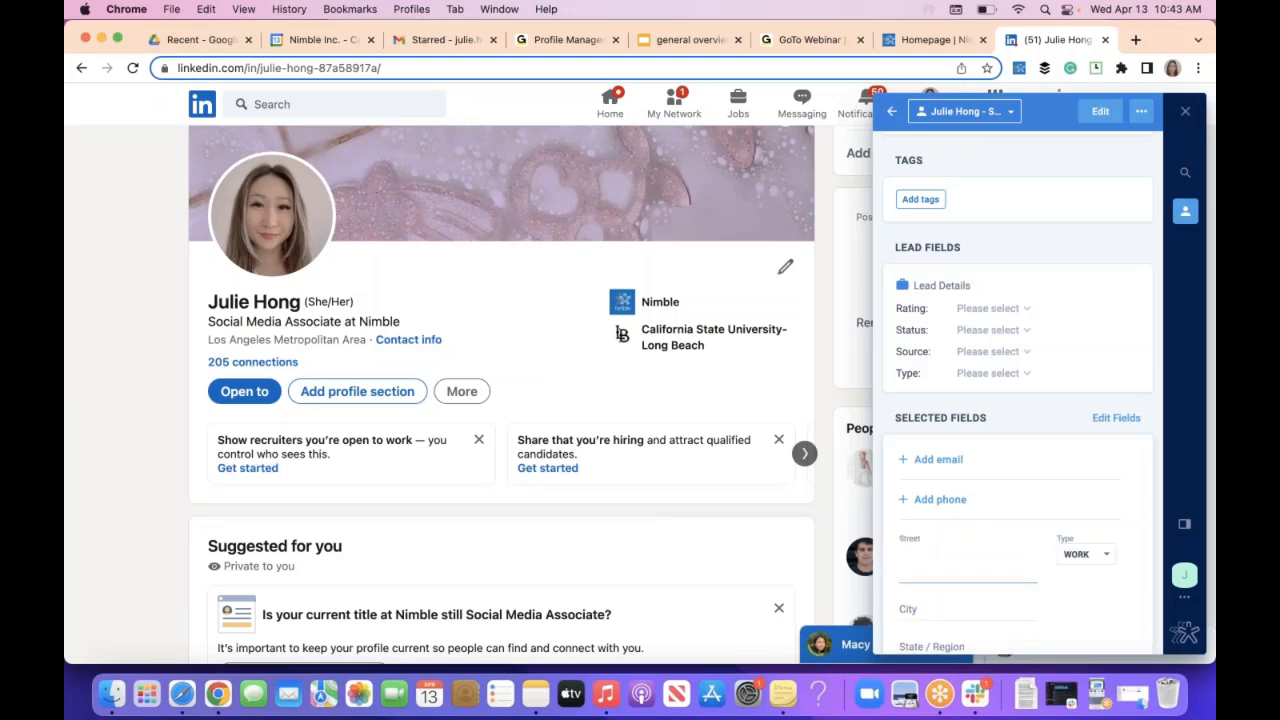
scroll(1020, 390, "down", 3)
left_click(1024, 572)
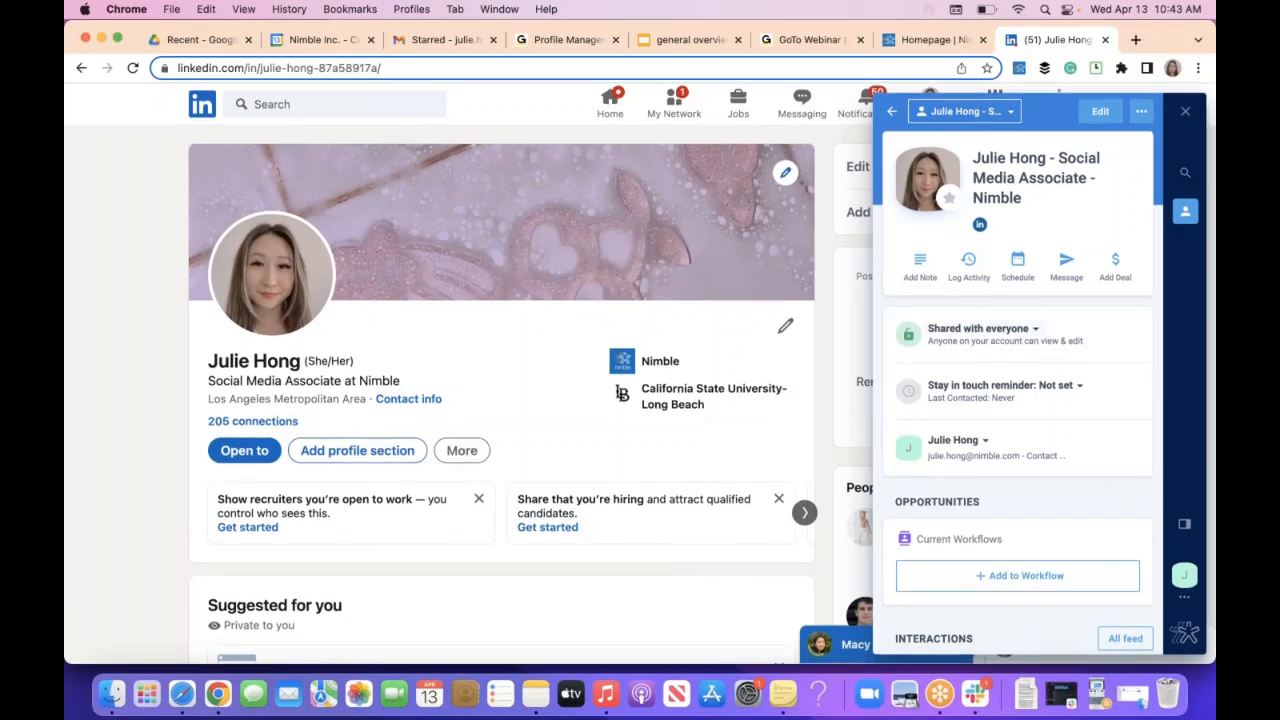
- Return to the extension's search results and search for another person by full name
left_click(892, 112)
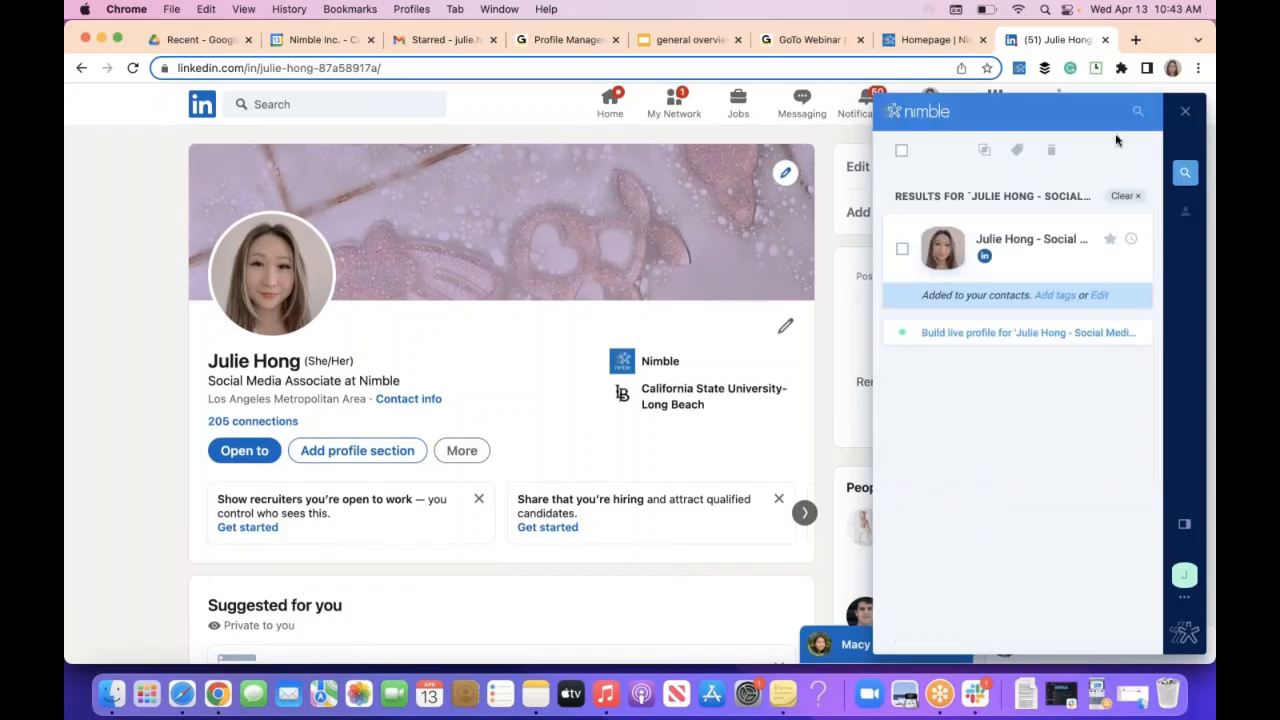
left_click(1137, 111)
type("Jon Ferrara")
key("Return")
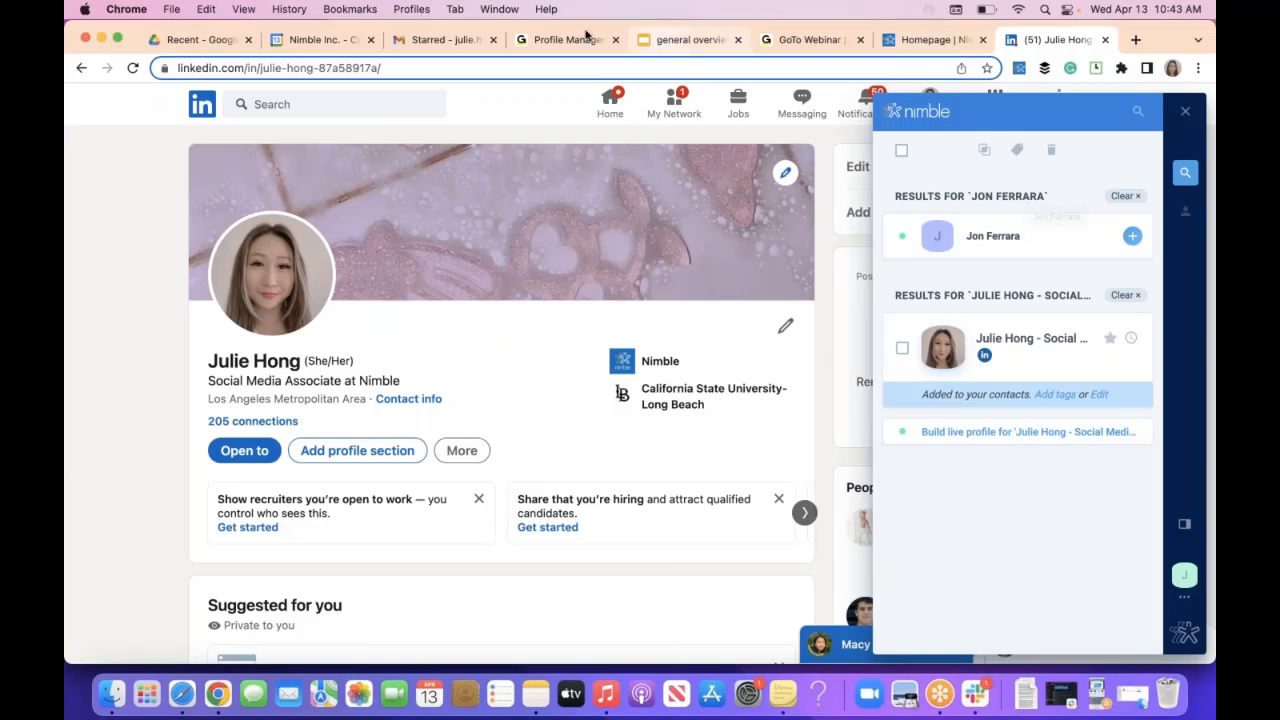
- Open the starred "test" email in Gmail and launch the Nimble extension on it
left_click(437, 42)
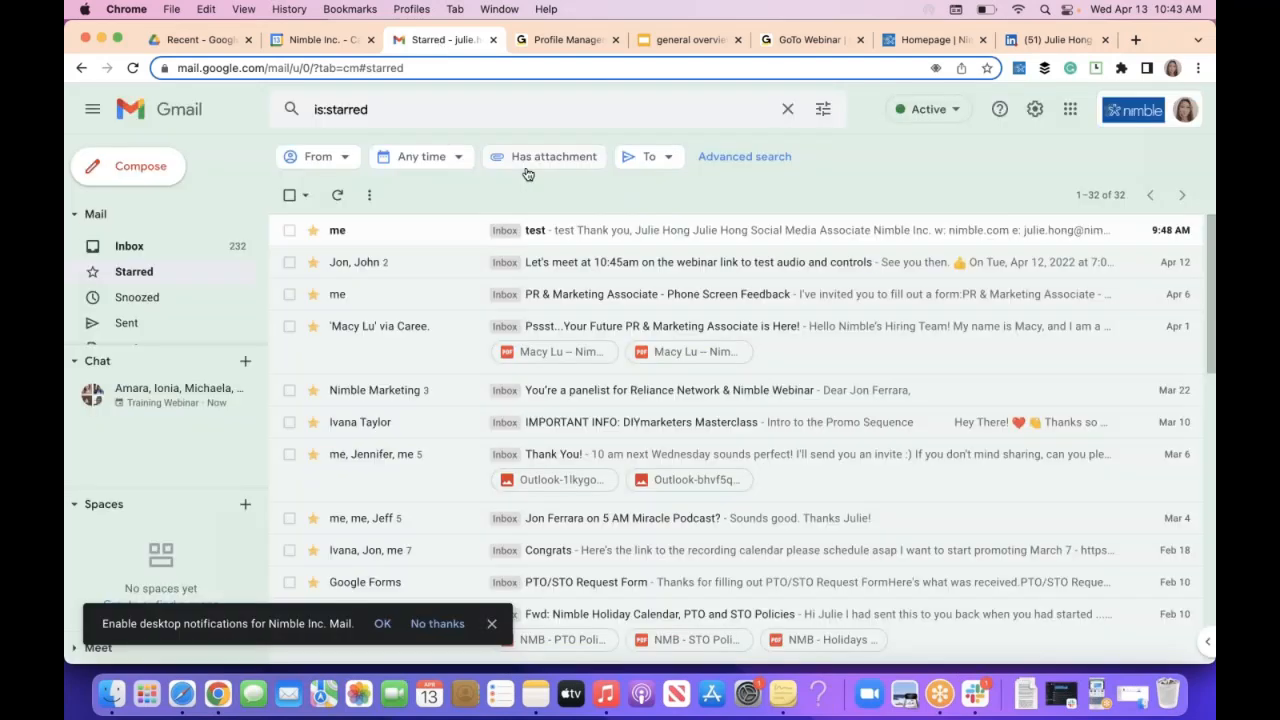
left_click(550, 236)
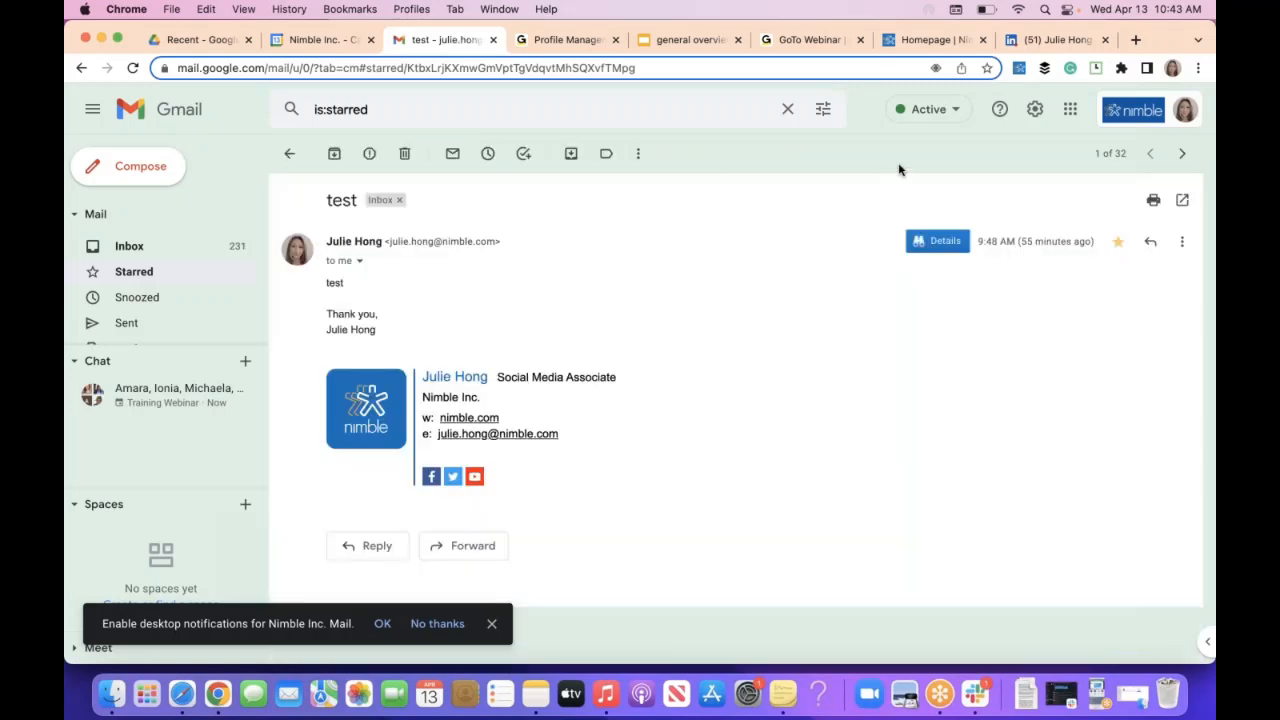
left_click(1019, 68)
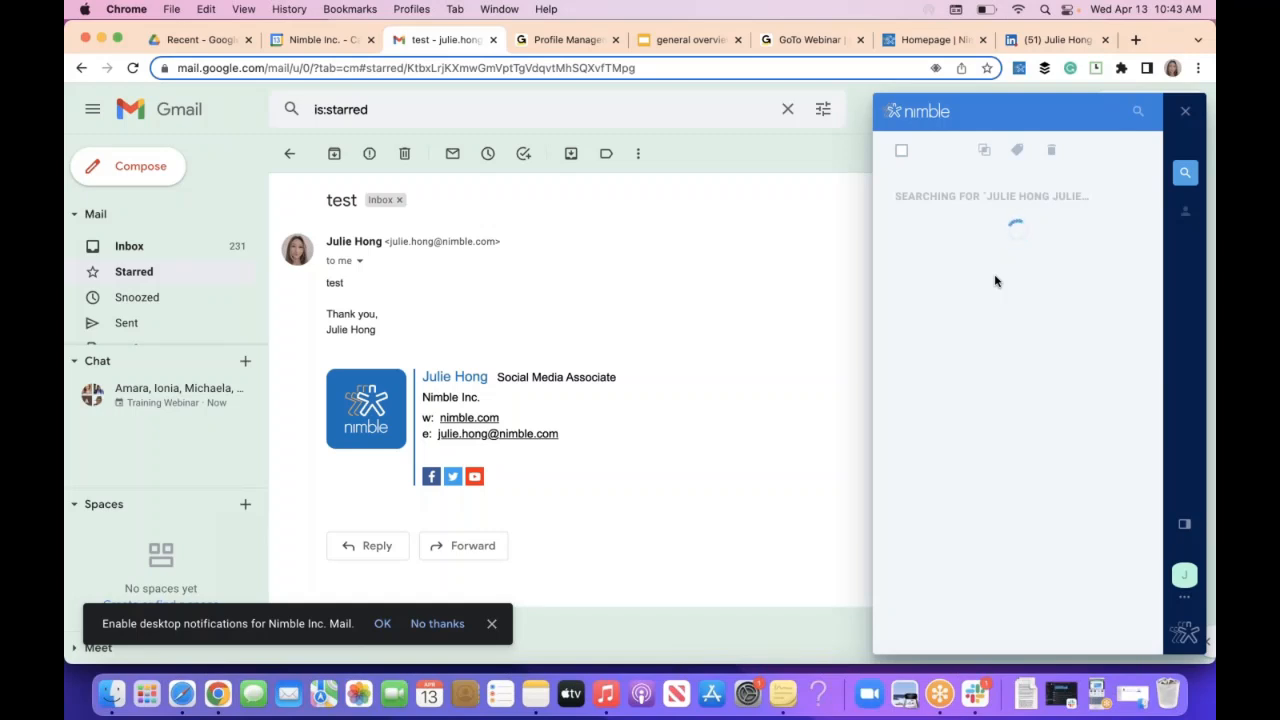
- Look up the email sender's name with the Nimble extension and open the matching Social Media Associate contact record
mouse_move(327, 244)
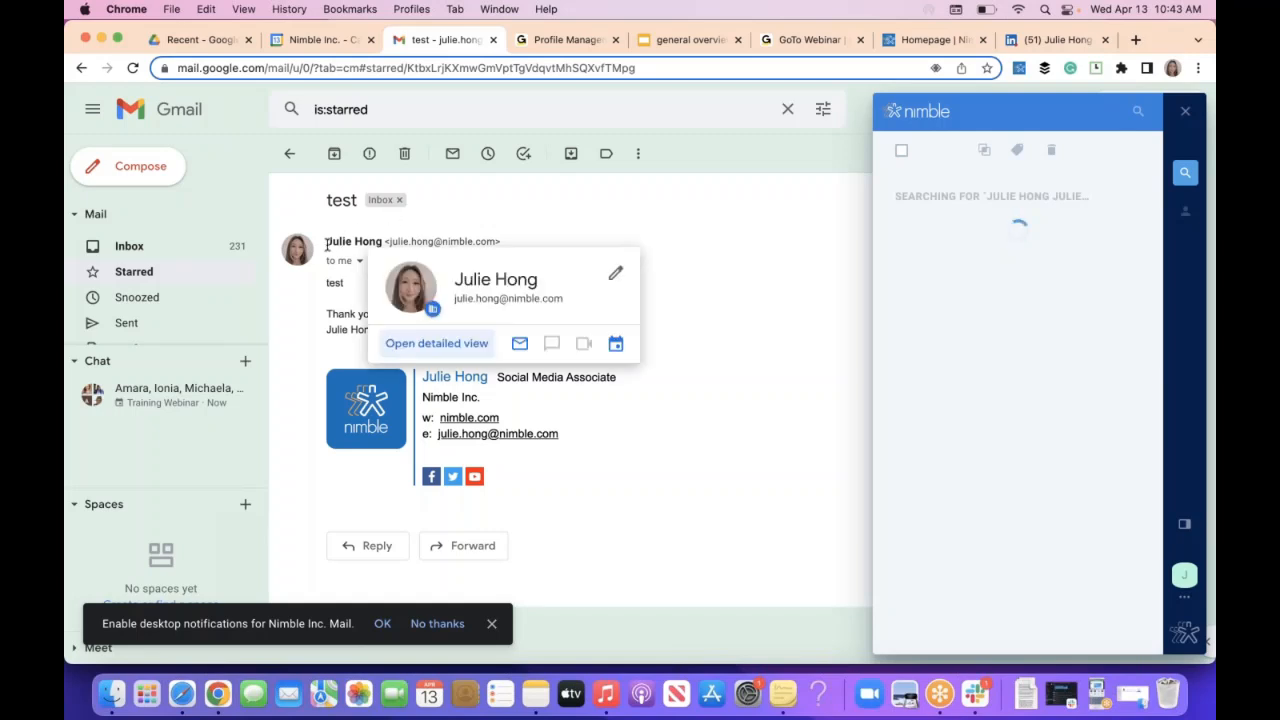
left_click_drag(327, 244, 383, 241)
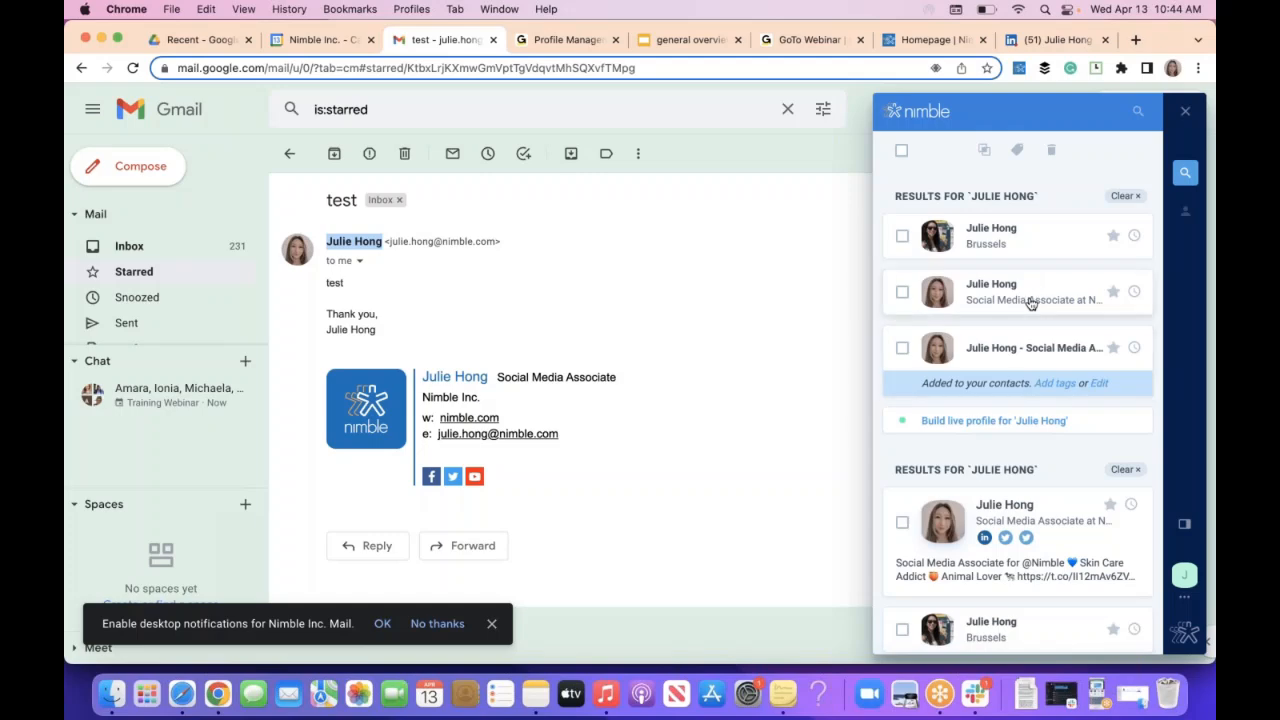
left_click(1030, 300)
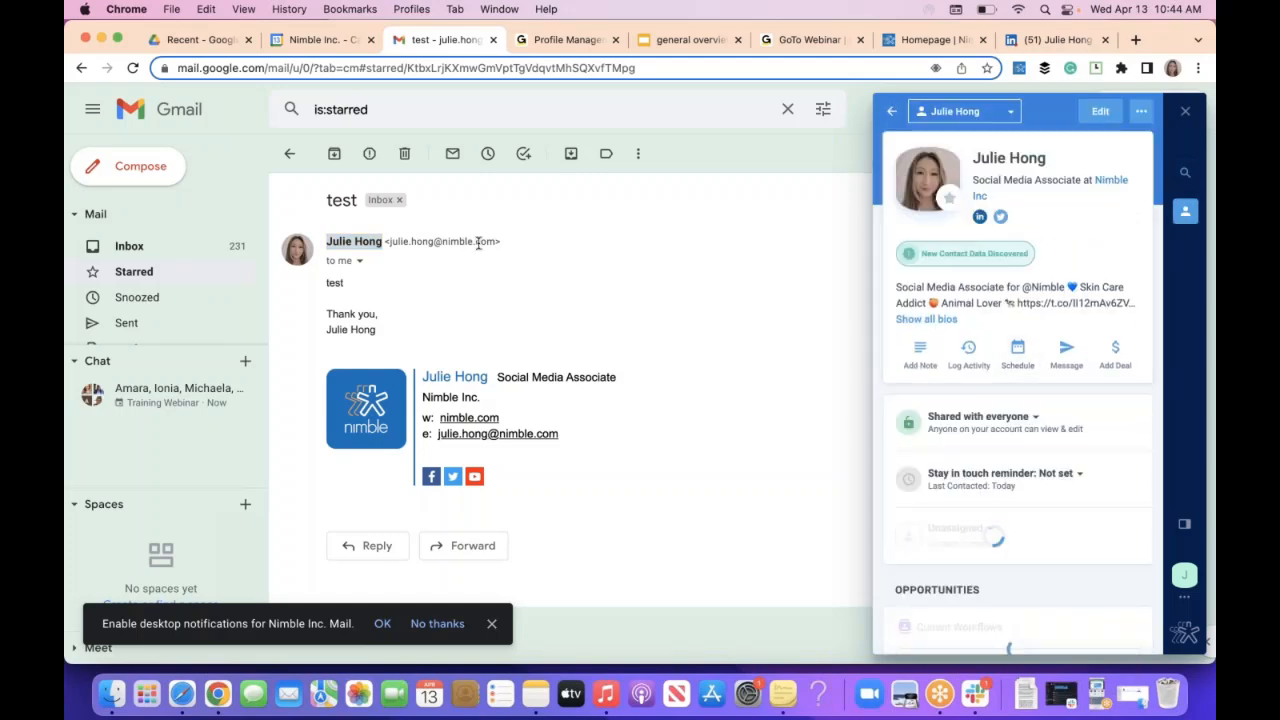
- Return to the LinkedIn profile and open its shared post "How To Drive Traffic and Leads Non-Traditionally" to read it
left_click(1055, 39)
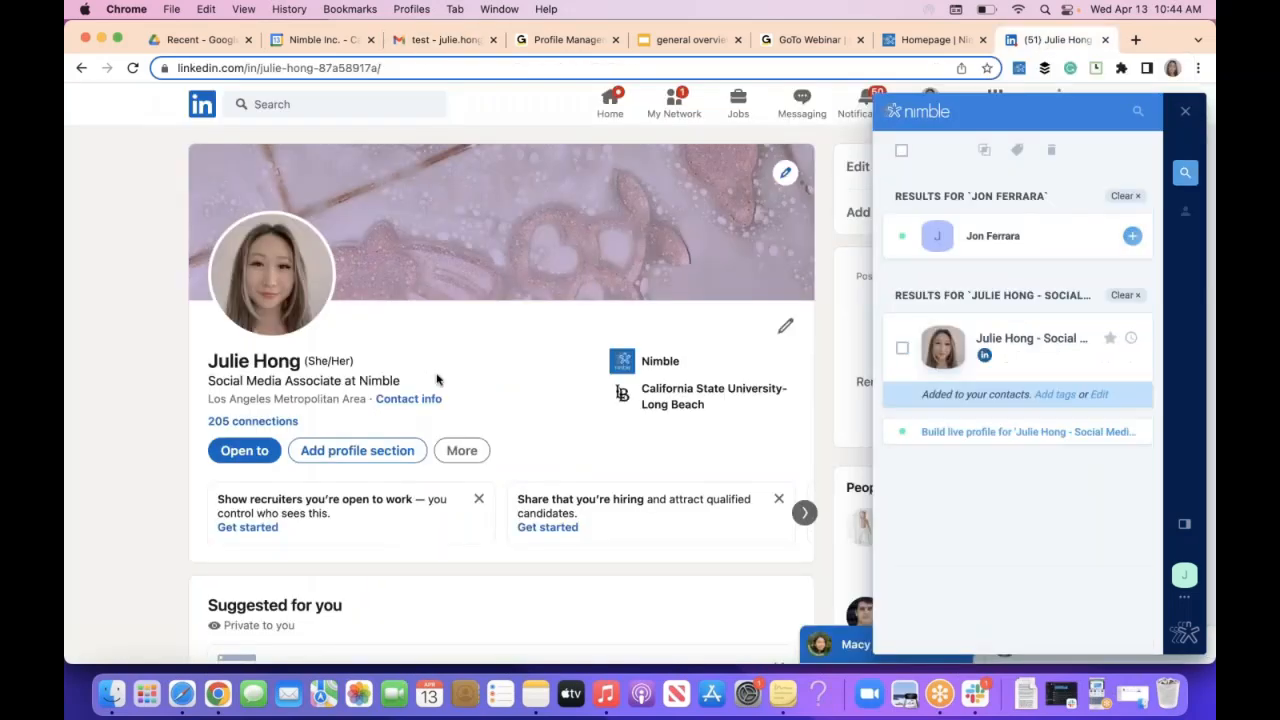
scroll(359, 352, "down", 12)
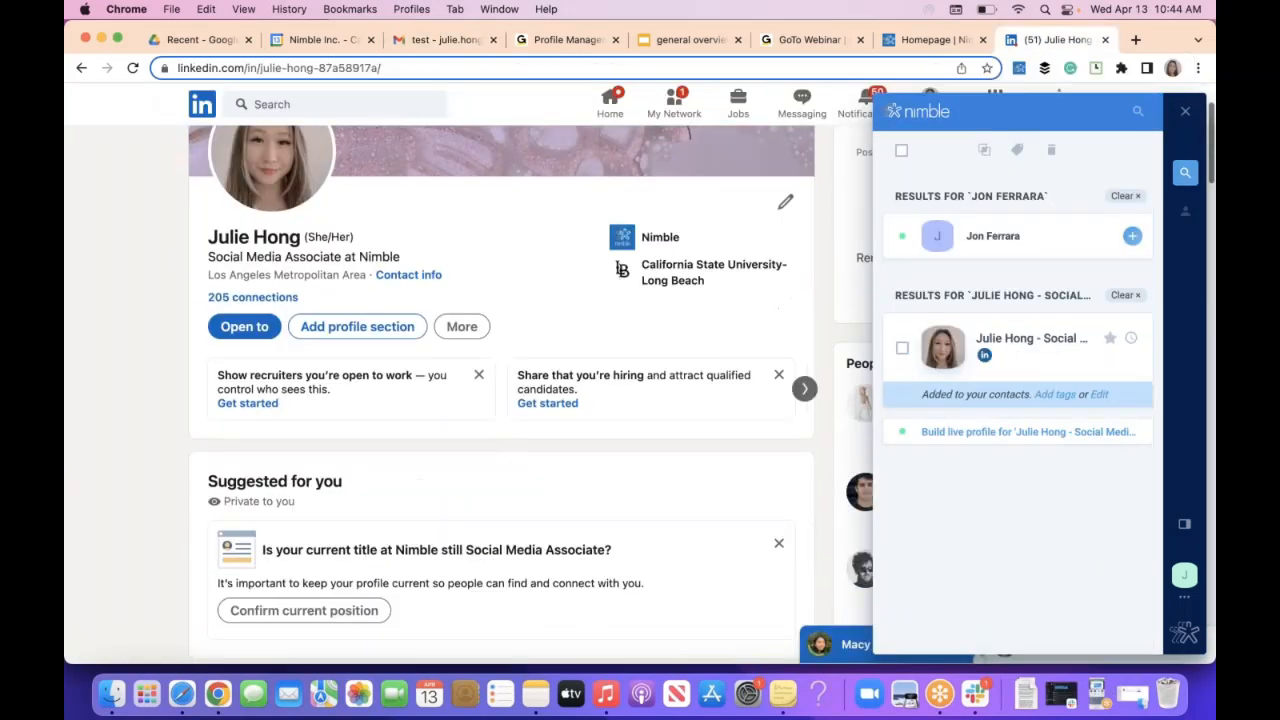
scroll(458, 229, "down", 6)
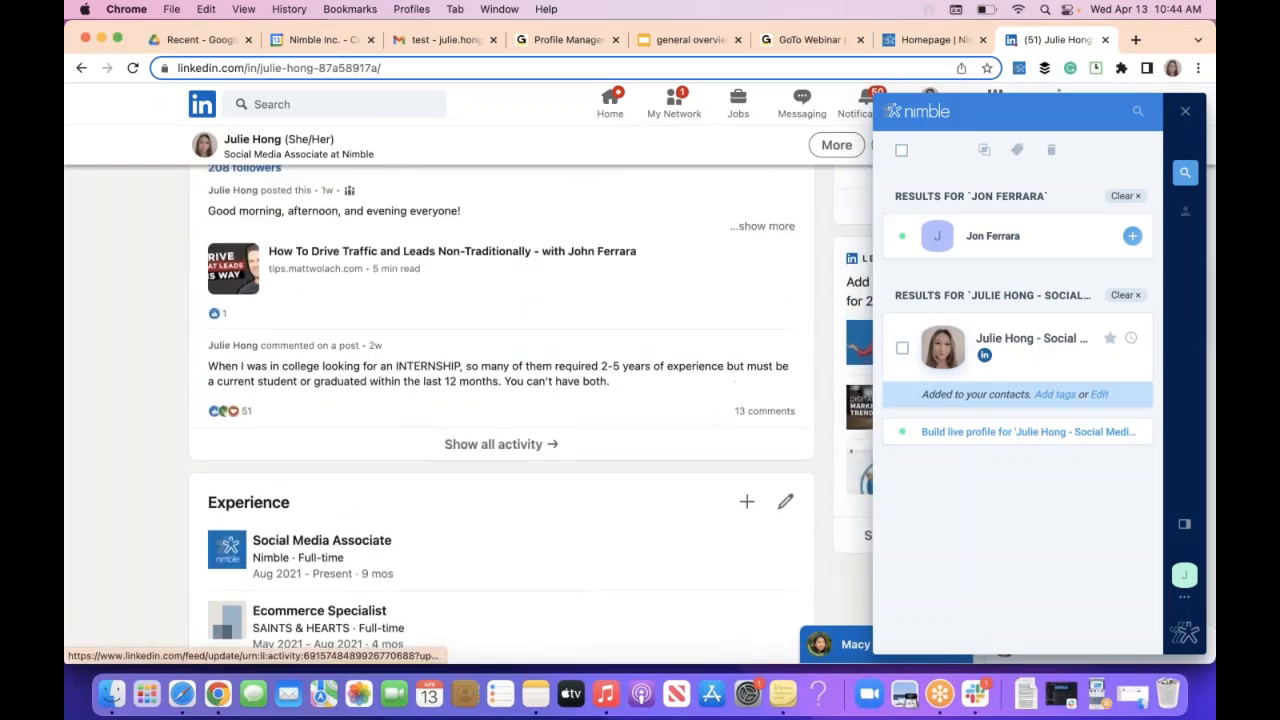
left_click(458, 229)
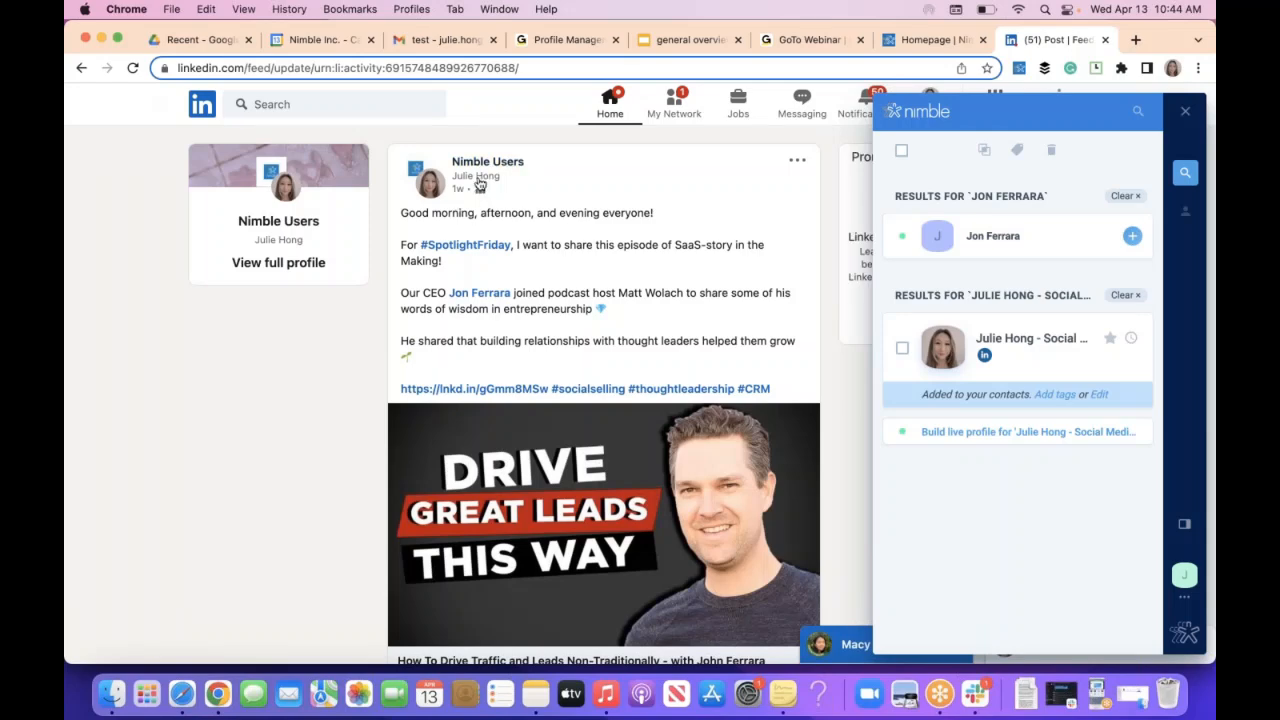
scroll(604, 400, "down", 3)
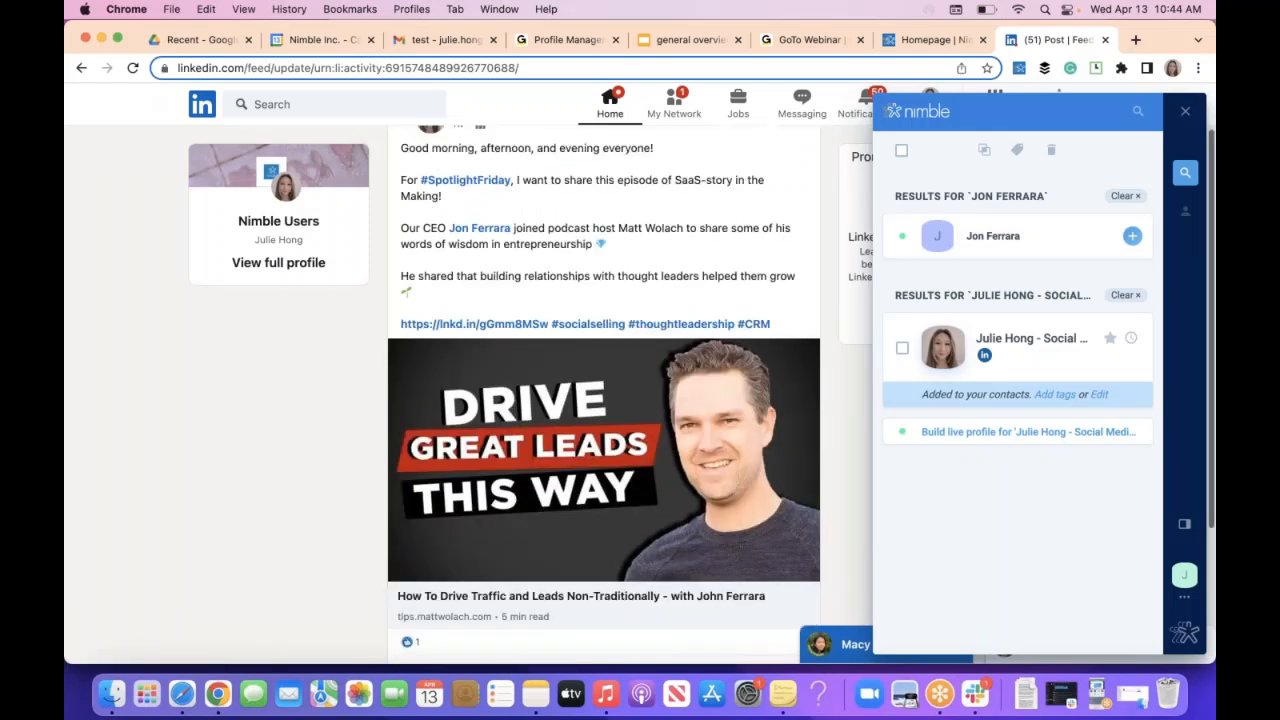
scroll(583, 246, "up", 3)
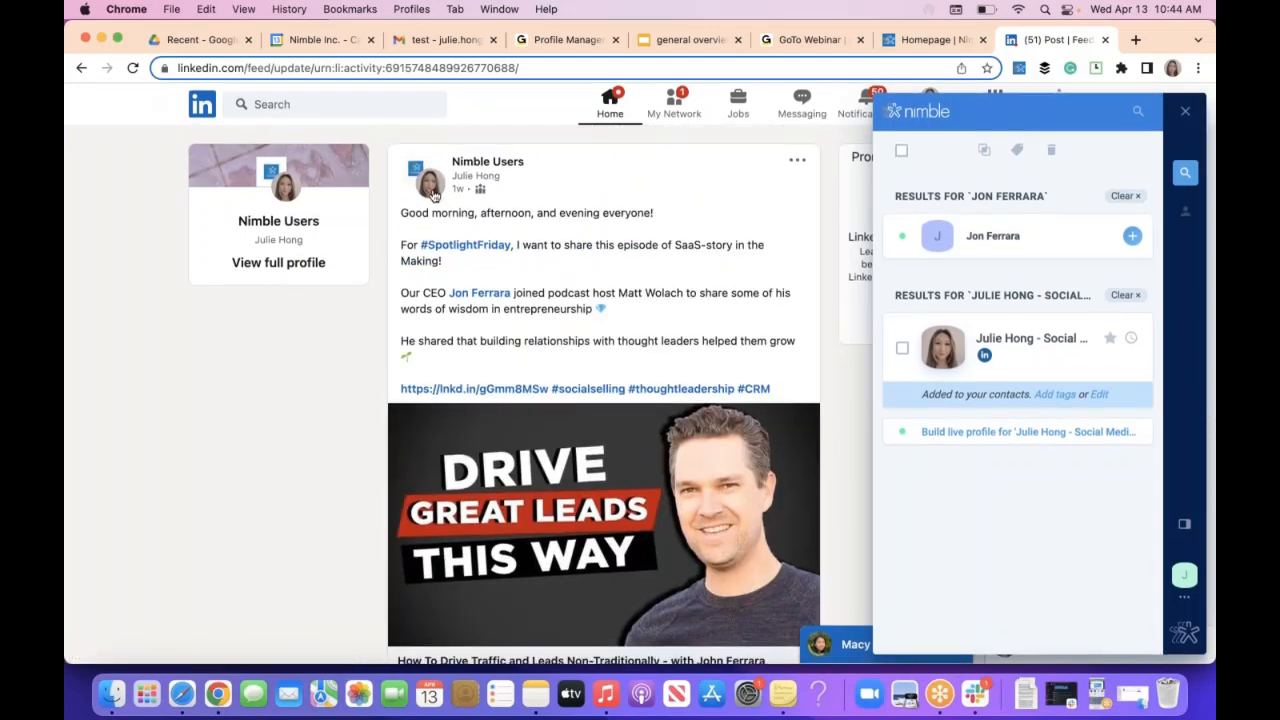
- Open the post's Nimble Users group on LinkedIn and look up the pinned post's author with the Nimble extension
left_click(502, 166)
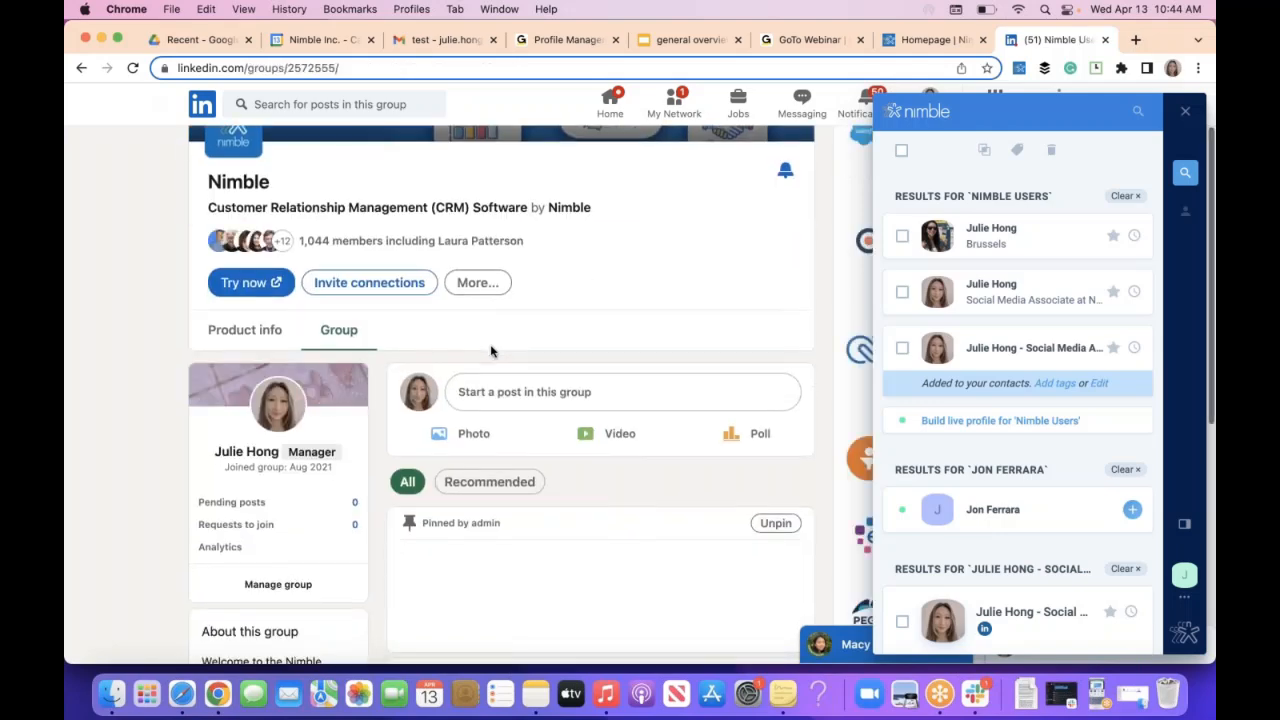
scroll(489, 400, "down", 3)
mouse_move(487, 427)
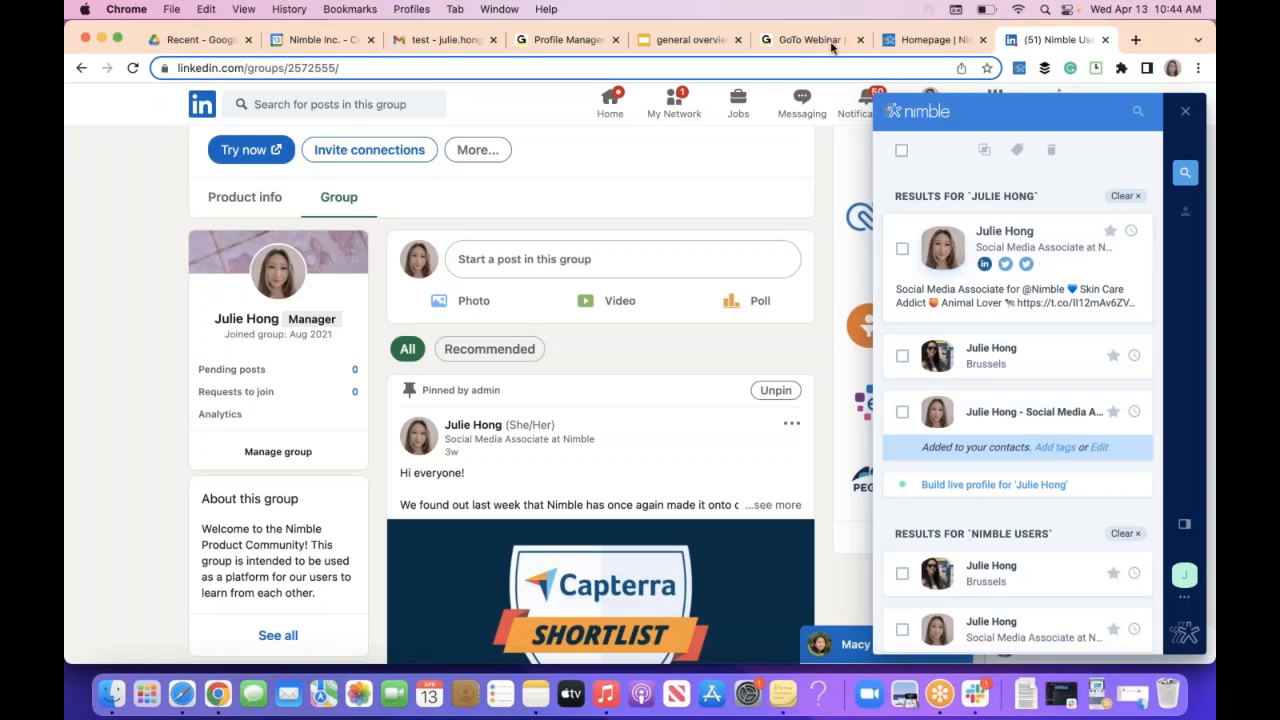
- Switch to the general overview presentation in Google Slides
left_click(687, 40)
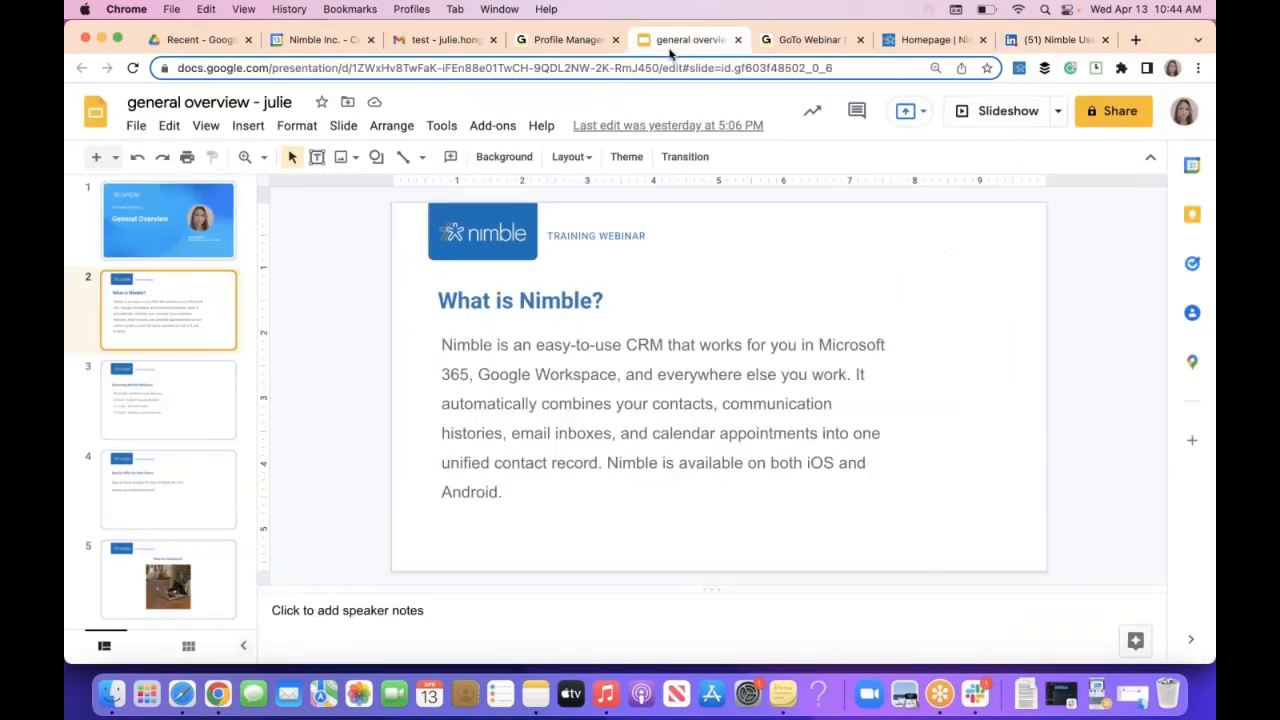
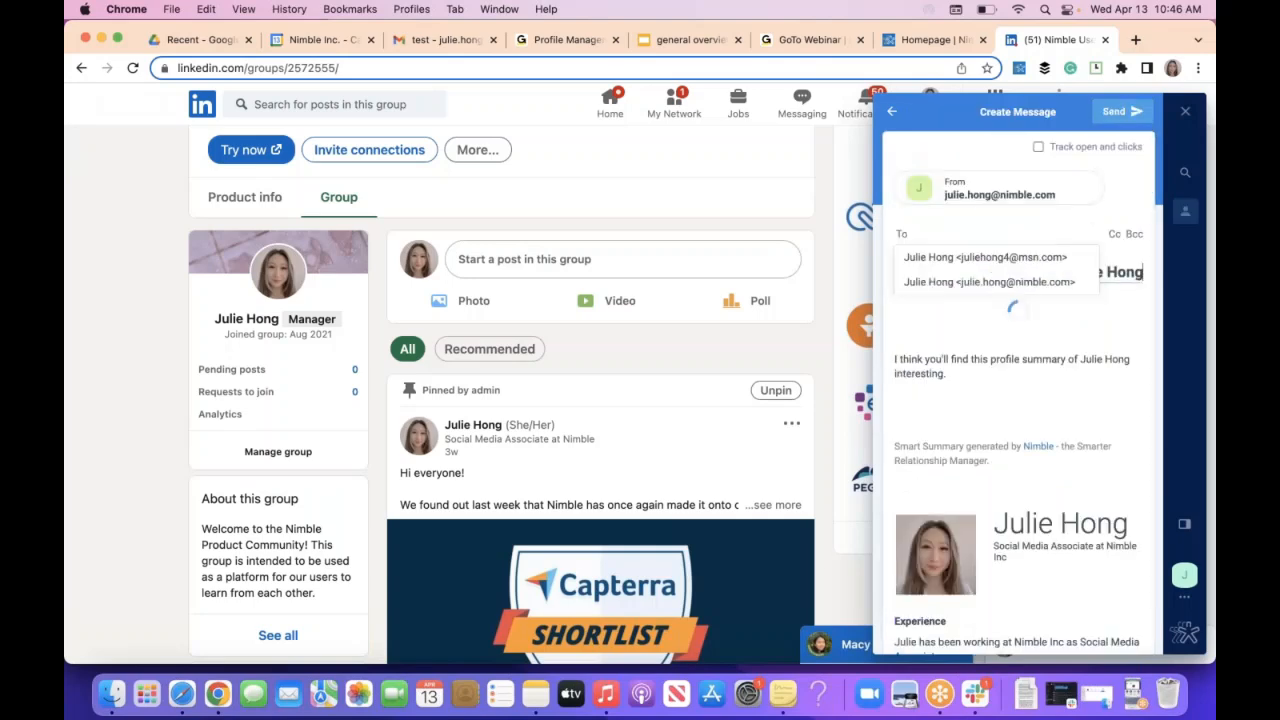
- Examine the recipient suggestions and profile summary in the extension's message draft, and close the extension without sending
left_click(1022, 257)
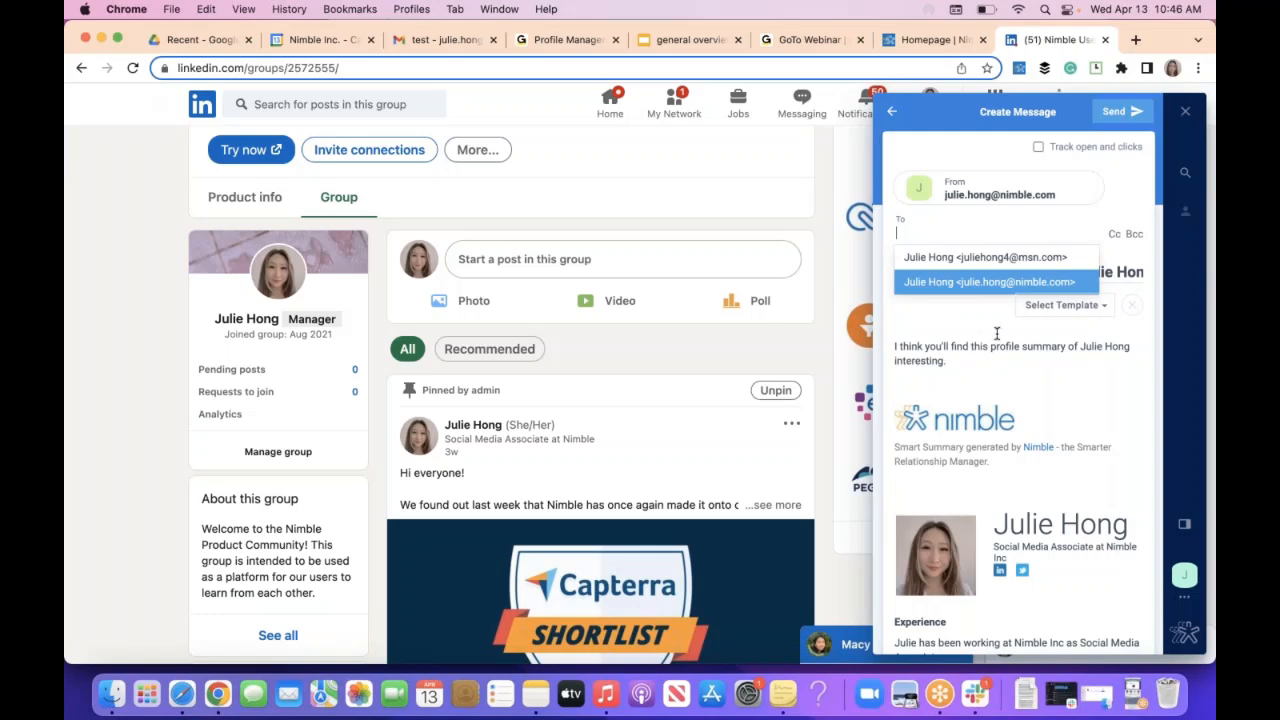
scroll(1020, 471, "down", 10)
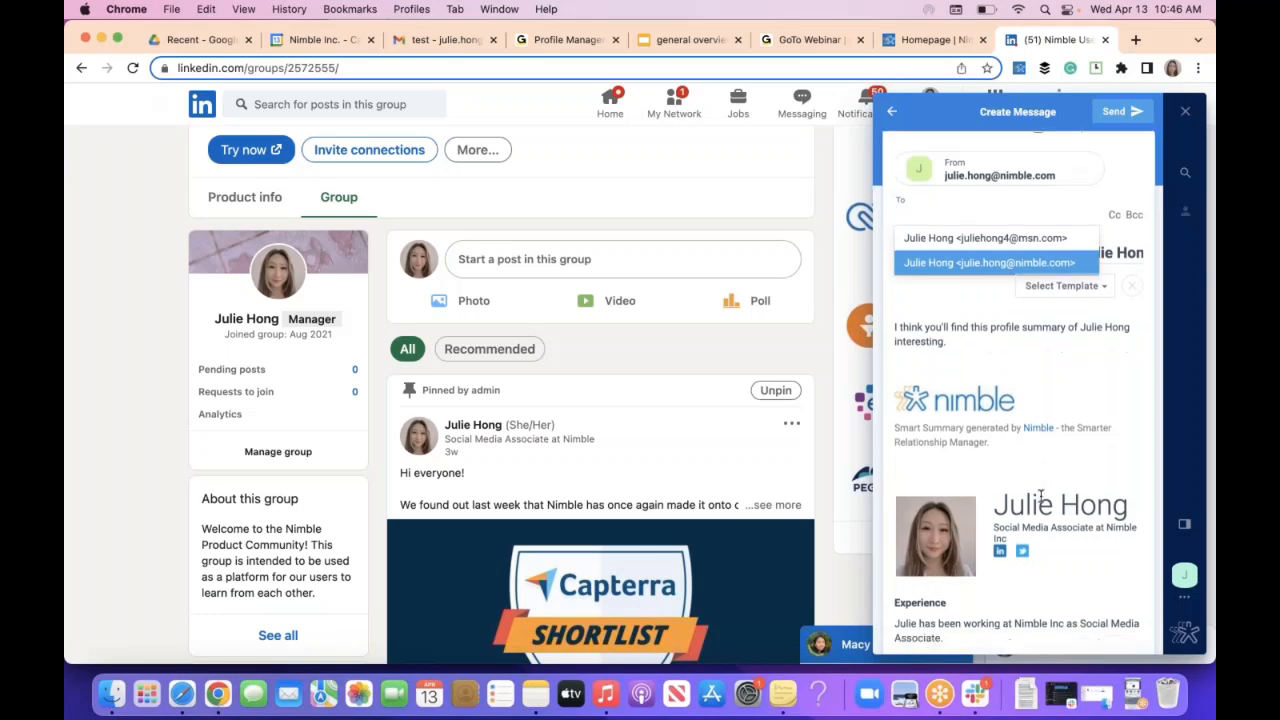
scroll(1020, 400, "up", 10)
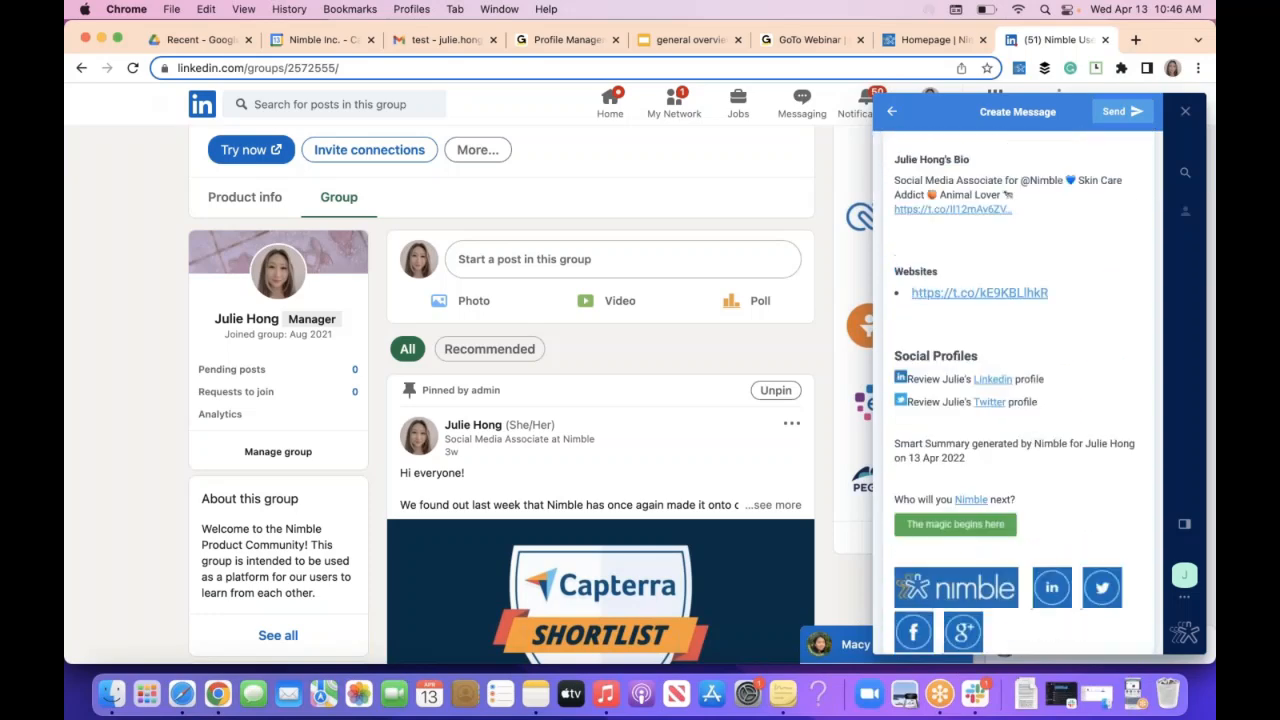
left_click(1185, 111)
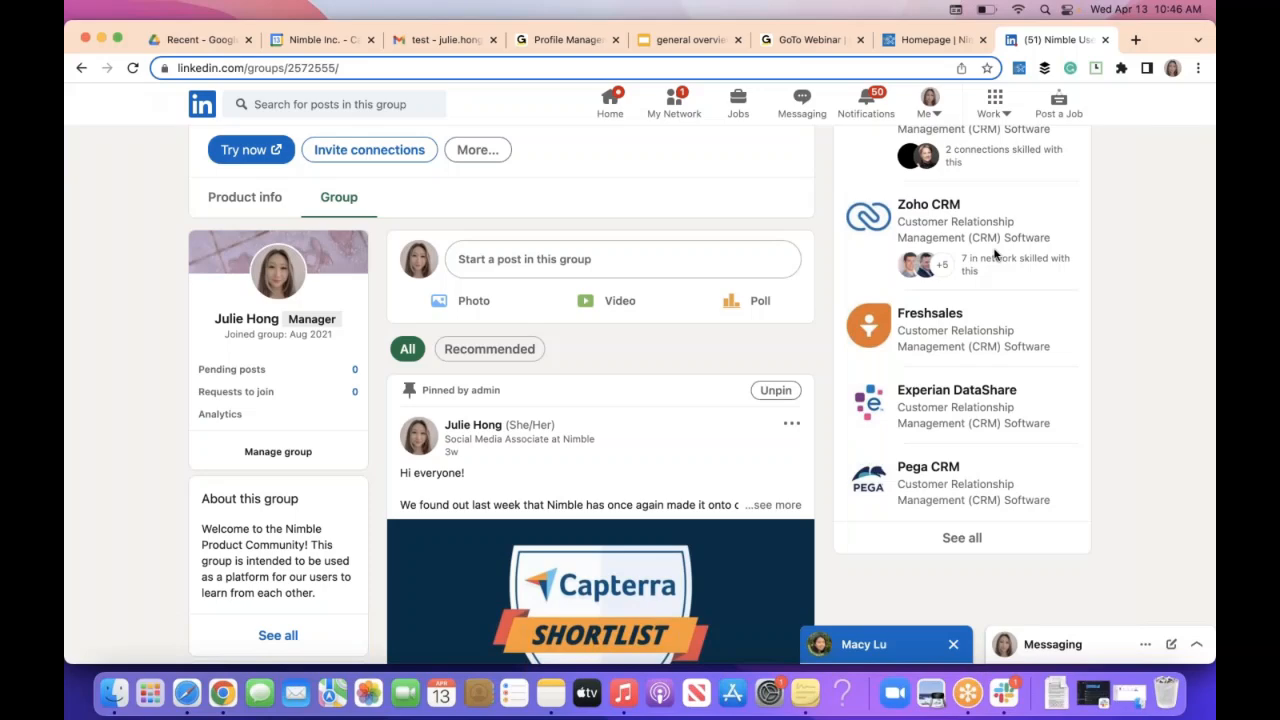
- Switch to Nimble in Safari and open the email signature editor in the email settings
left_click(186, 690)
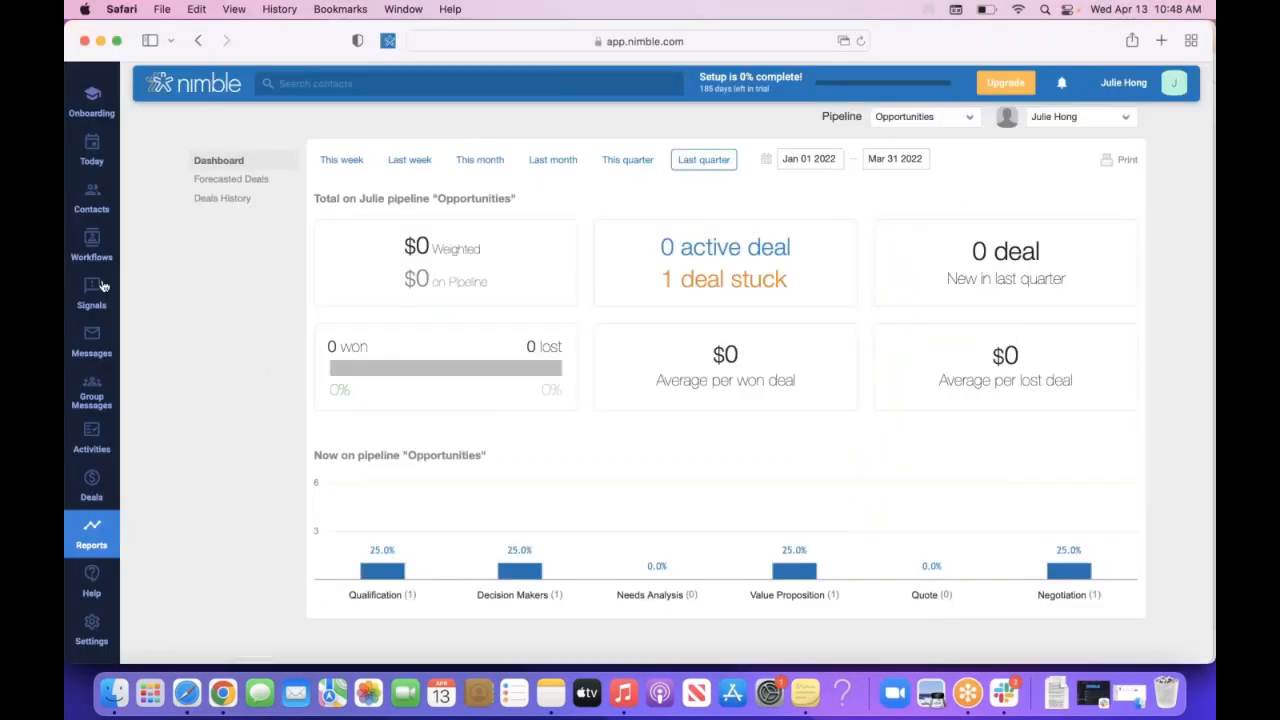
left_click(91, 628)
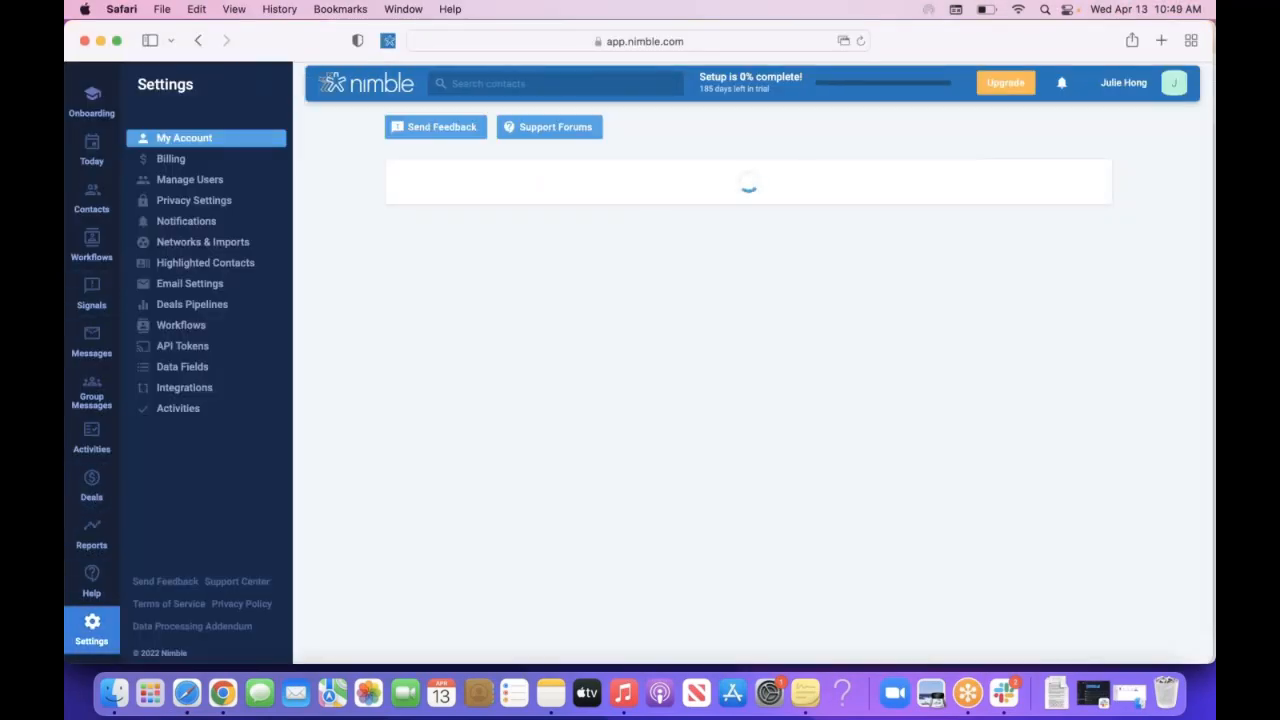
left_click(212, 285)
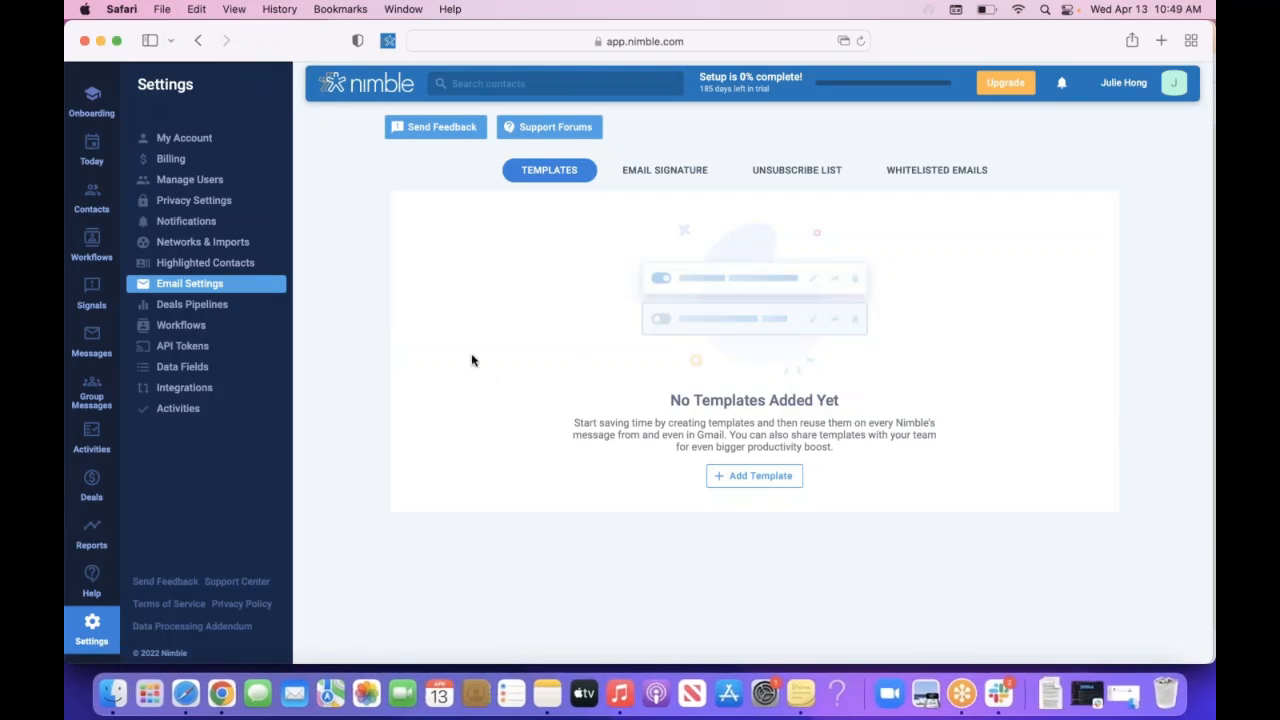
left_click(974, 49)
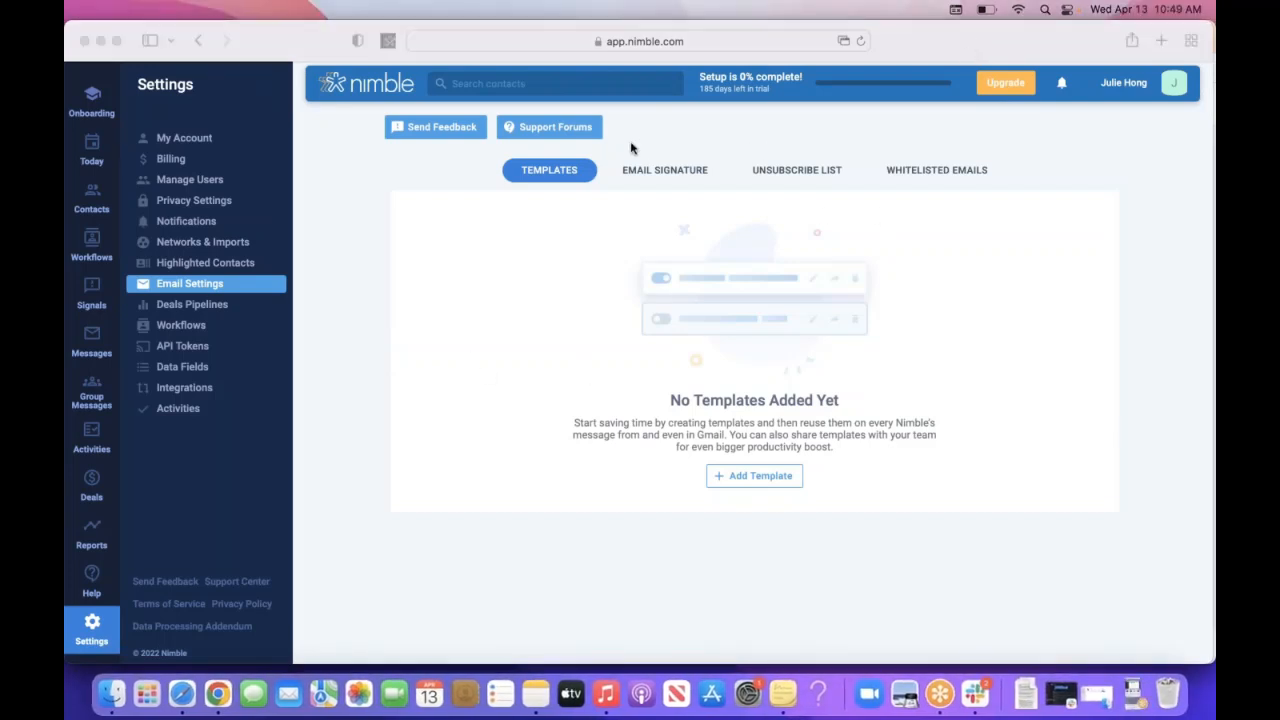
left_click(658, 179)
left_click(663, 173)
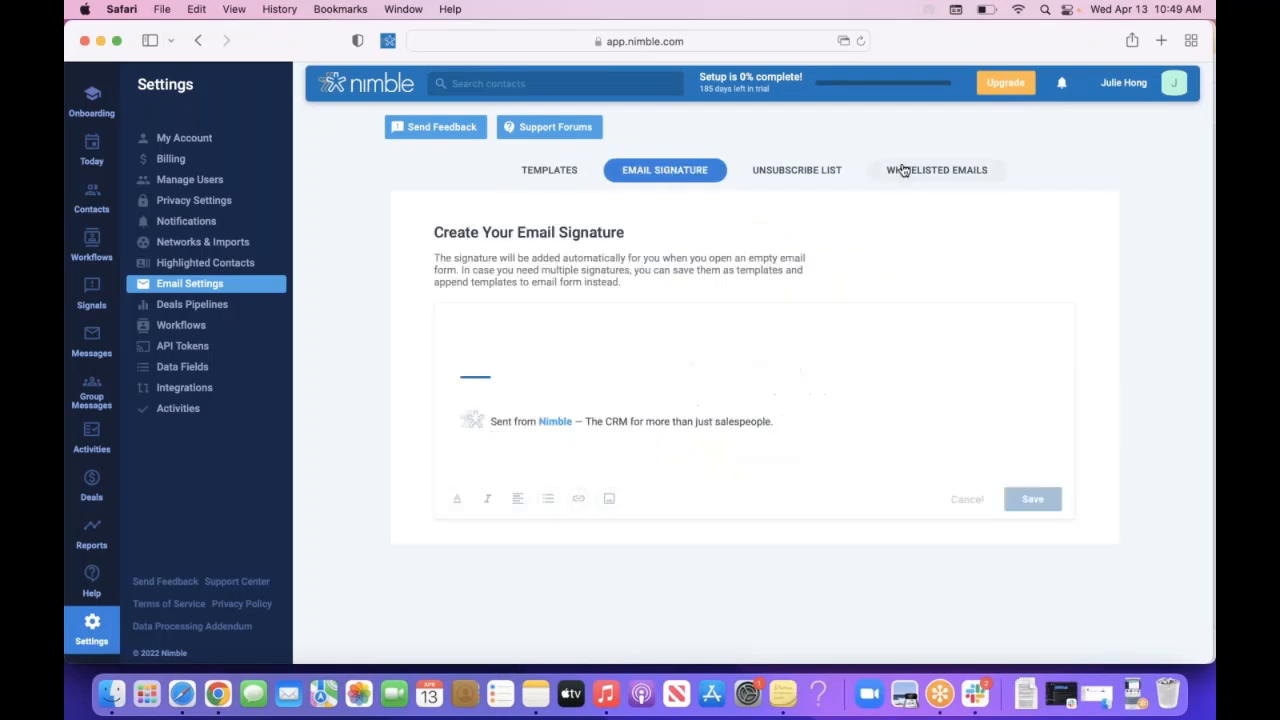
- Review the main account settings and the user groups in the privacy settings
left_click(180, 138)
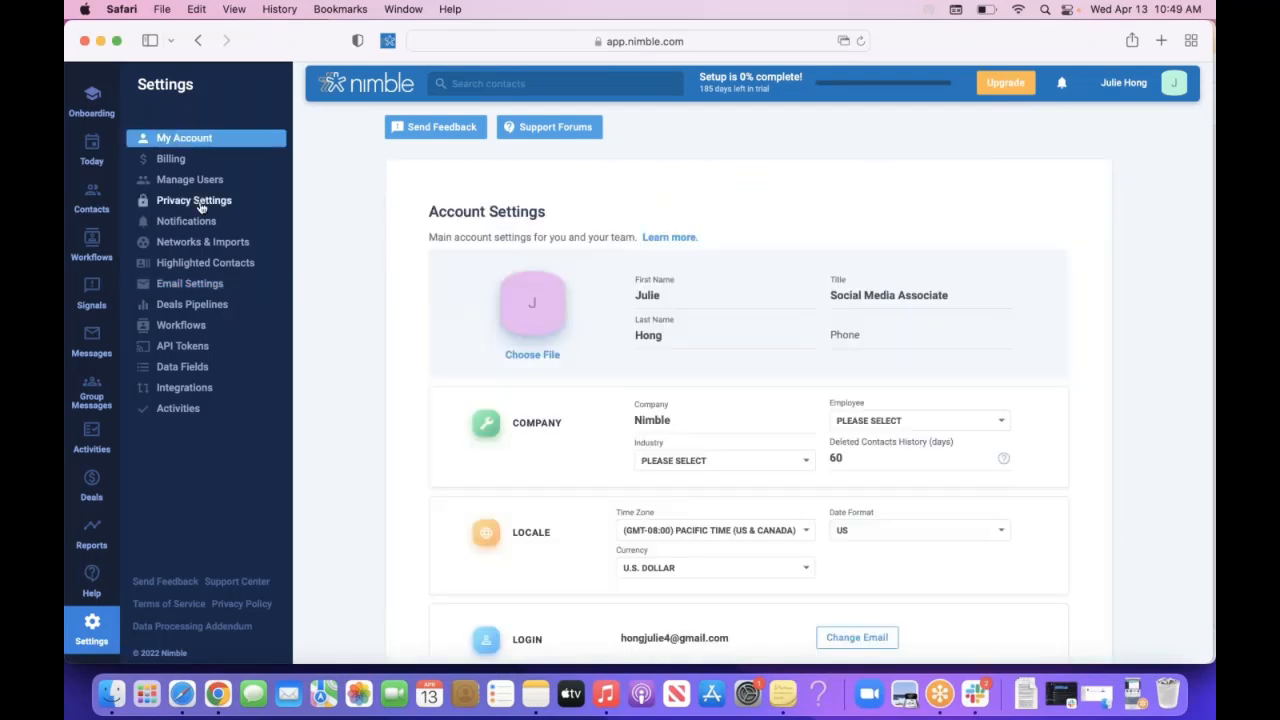
left_click(197, 202)
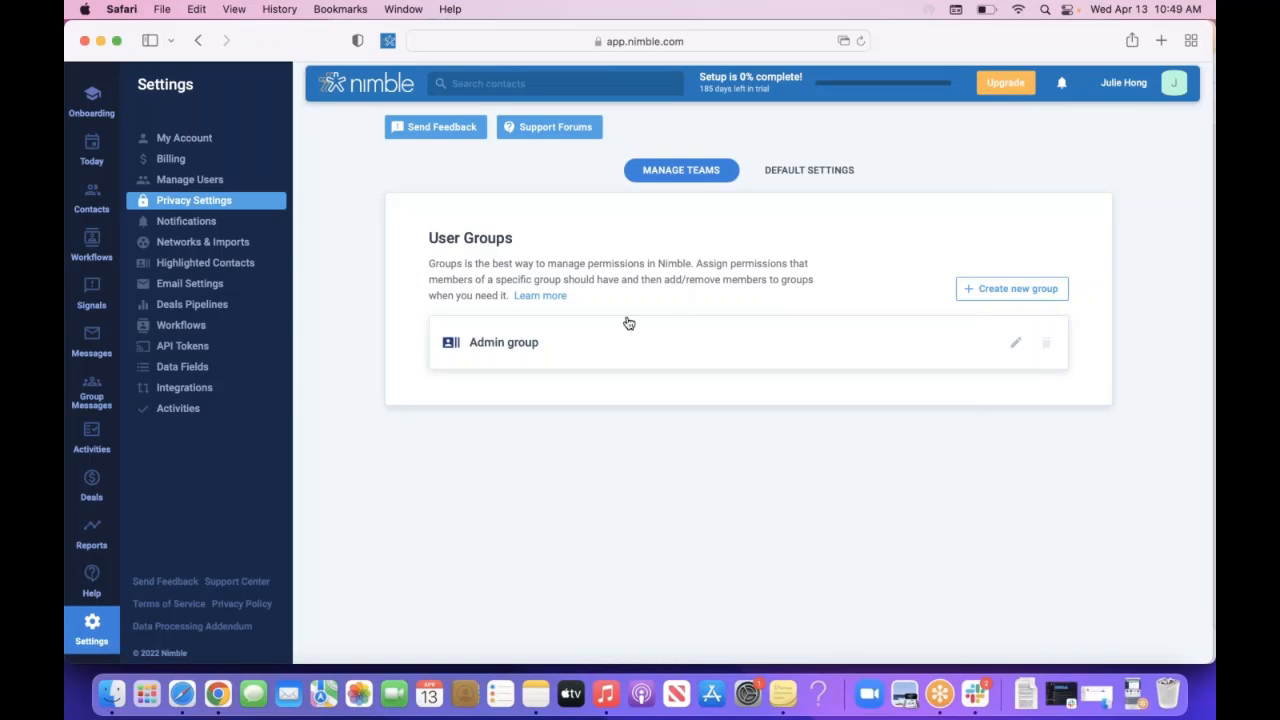
left_click(183, 138)
scroll(748, 400, "down", 5)
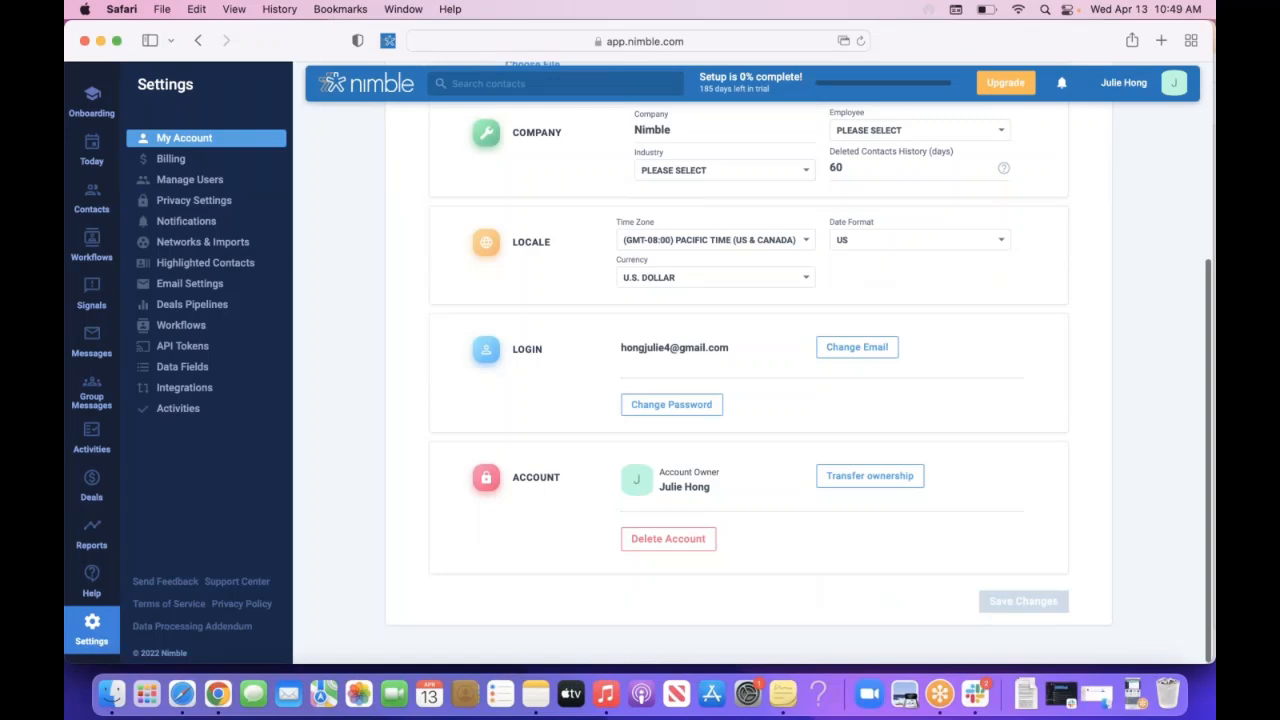
scroll(748, 400, "up", 5)
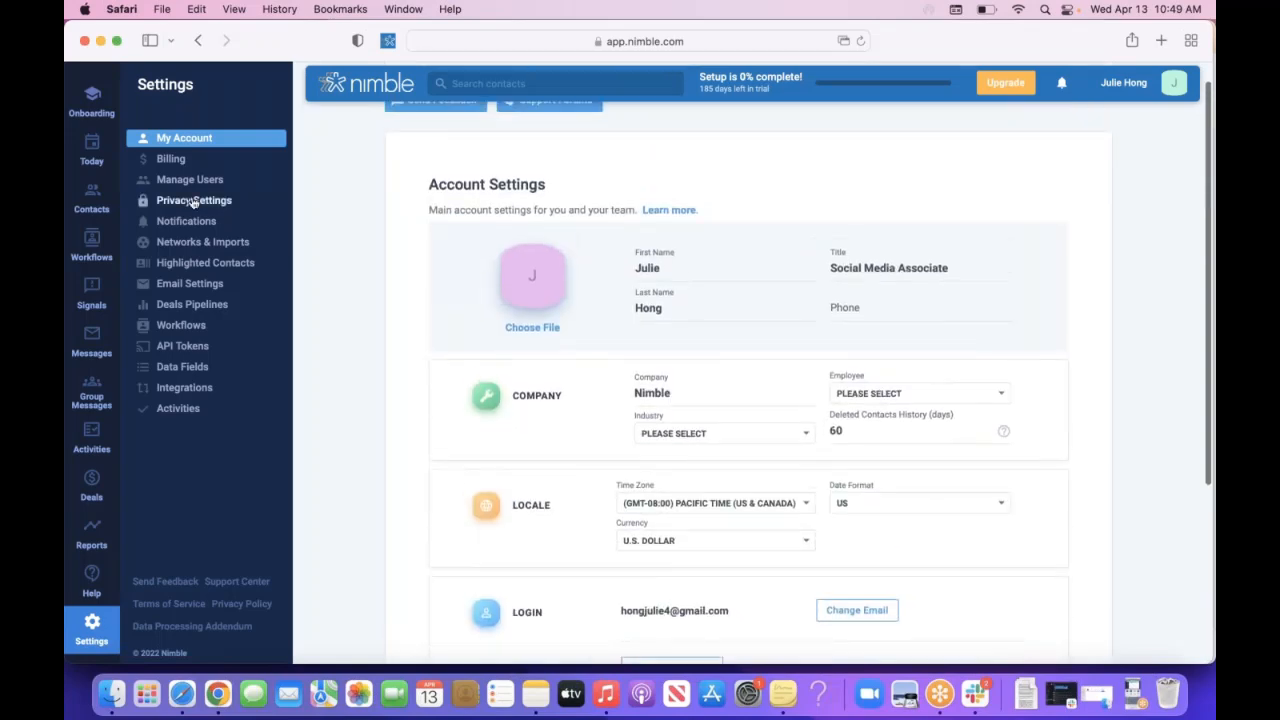
left_click(194, 201)
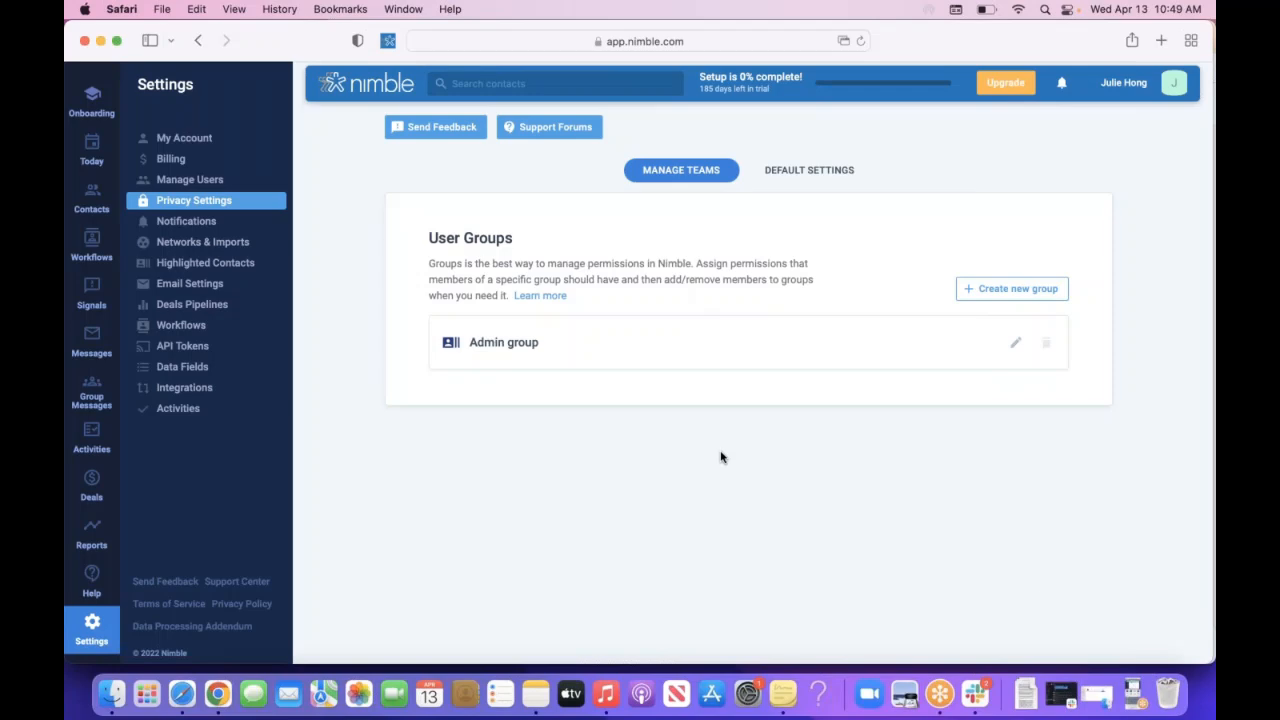
left_click(1141, 702)
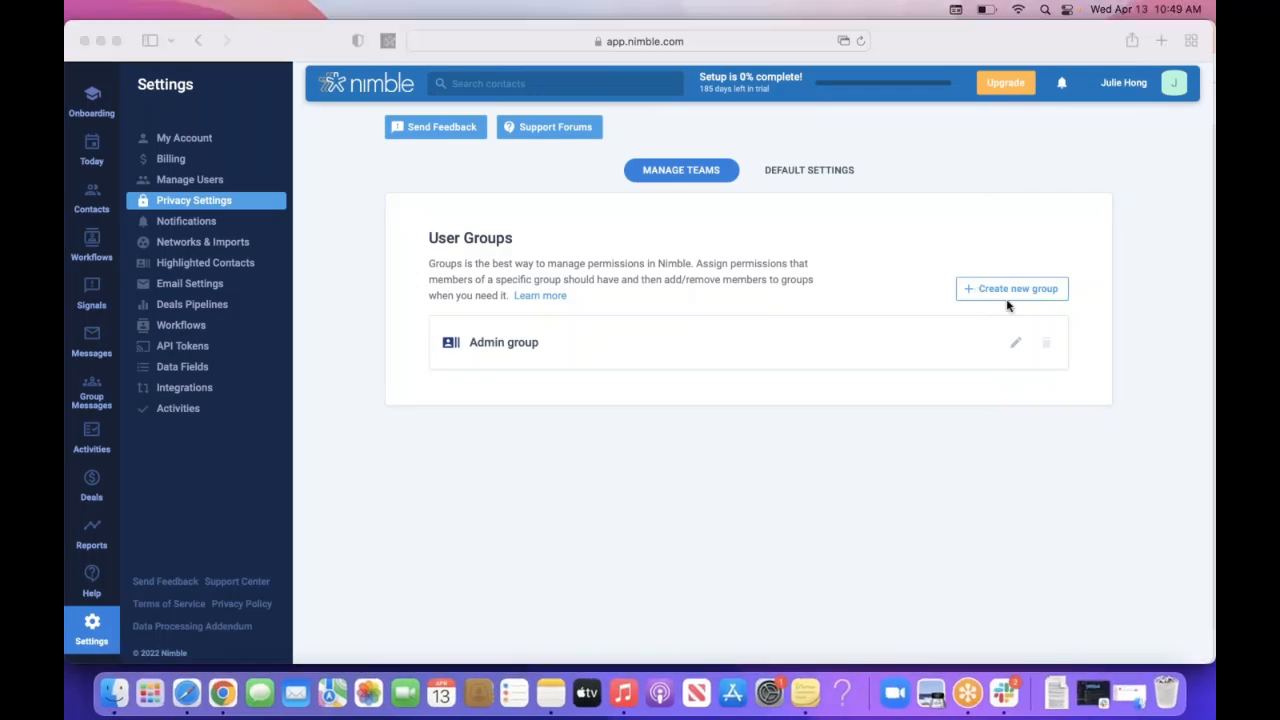